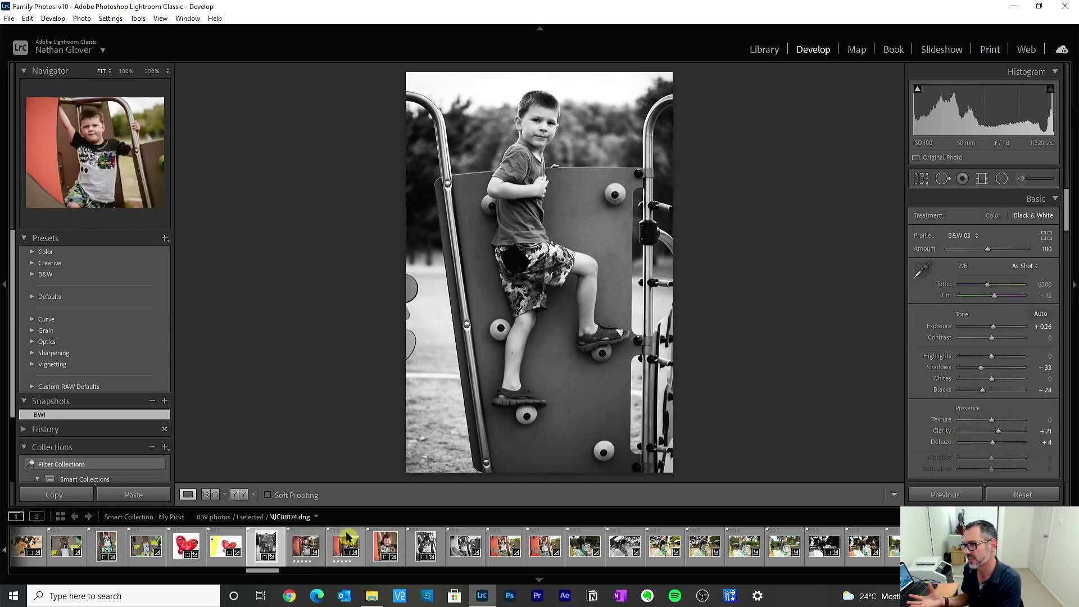
Compare the black-and-white climbing photo NJC08168.dng before and after, and review NJC08174.dng alongside NJC08174-Edit.tif
click(239, 495)
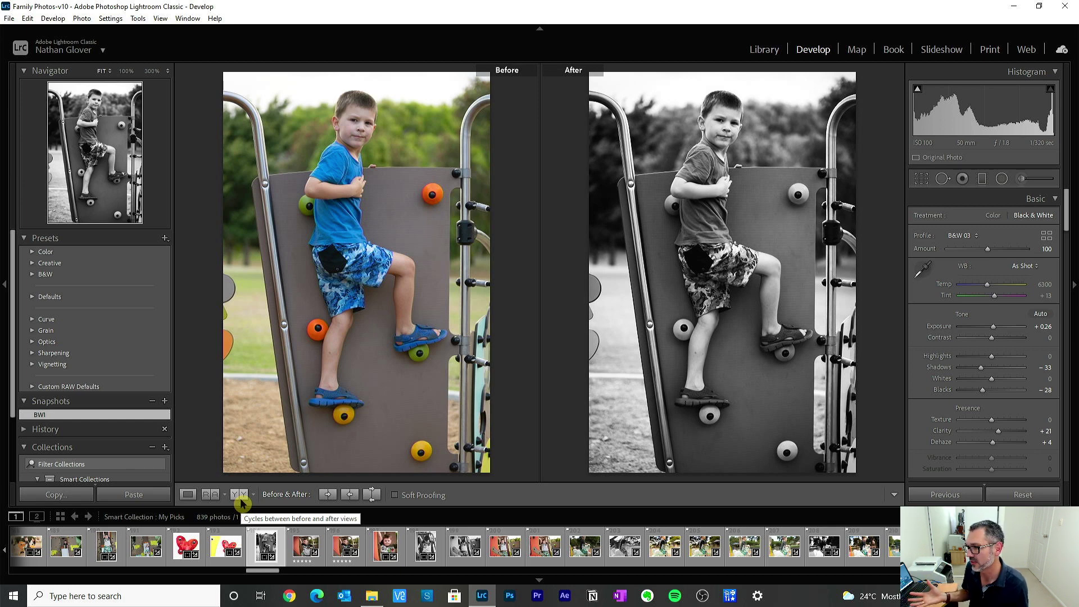
click(188, 495)
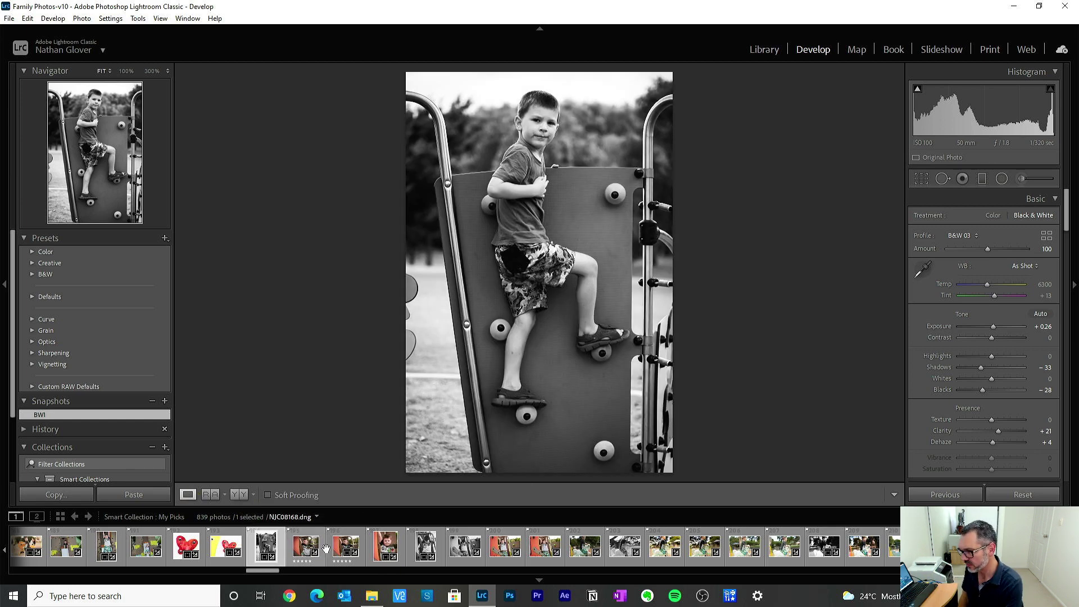
click(302, 546)
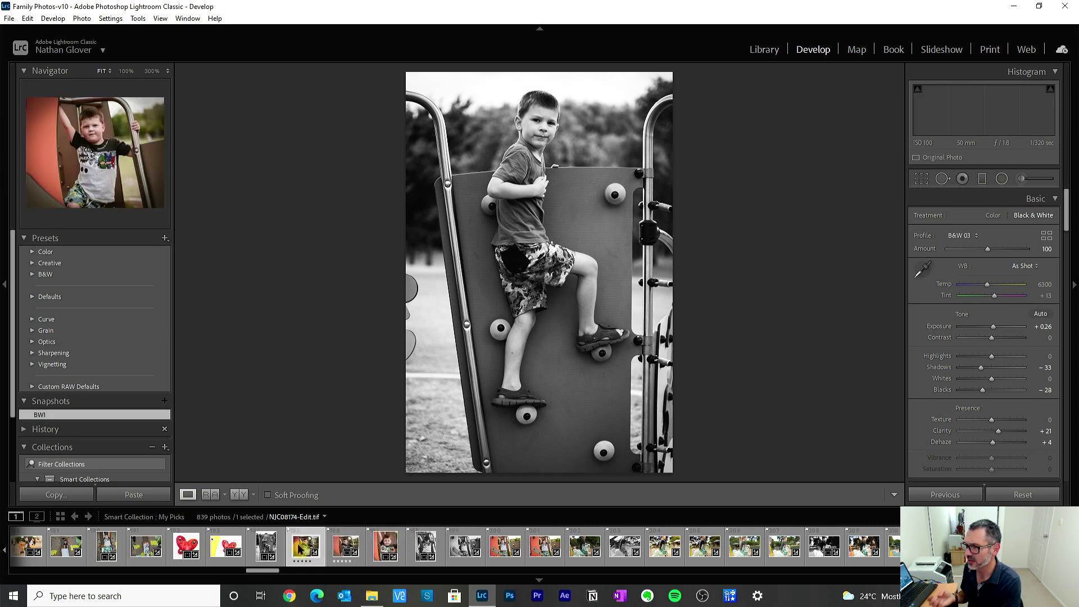
click(336, 552)
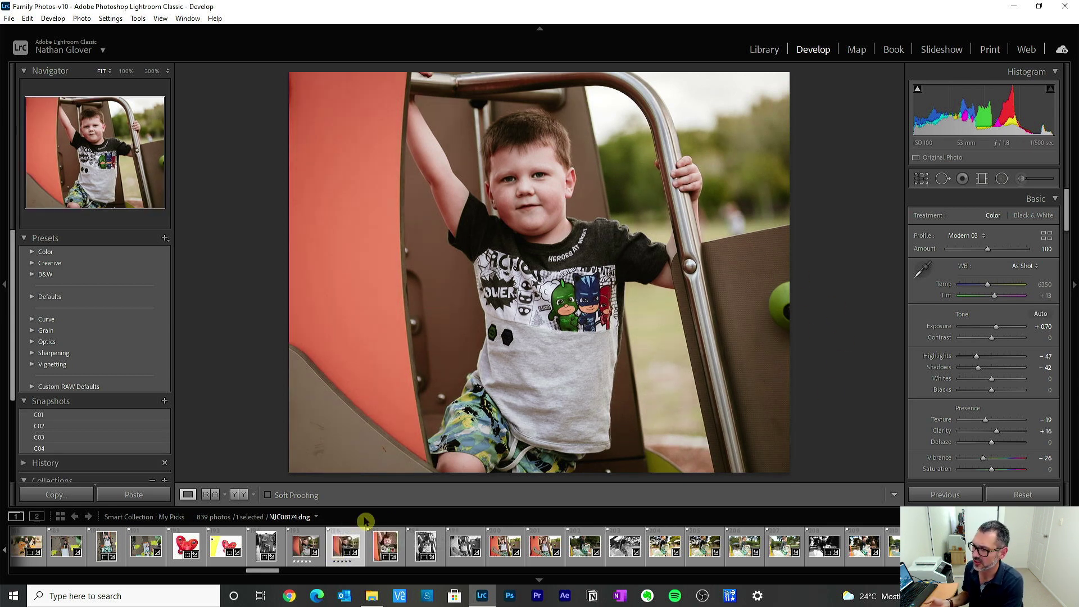
click(303, 550)
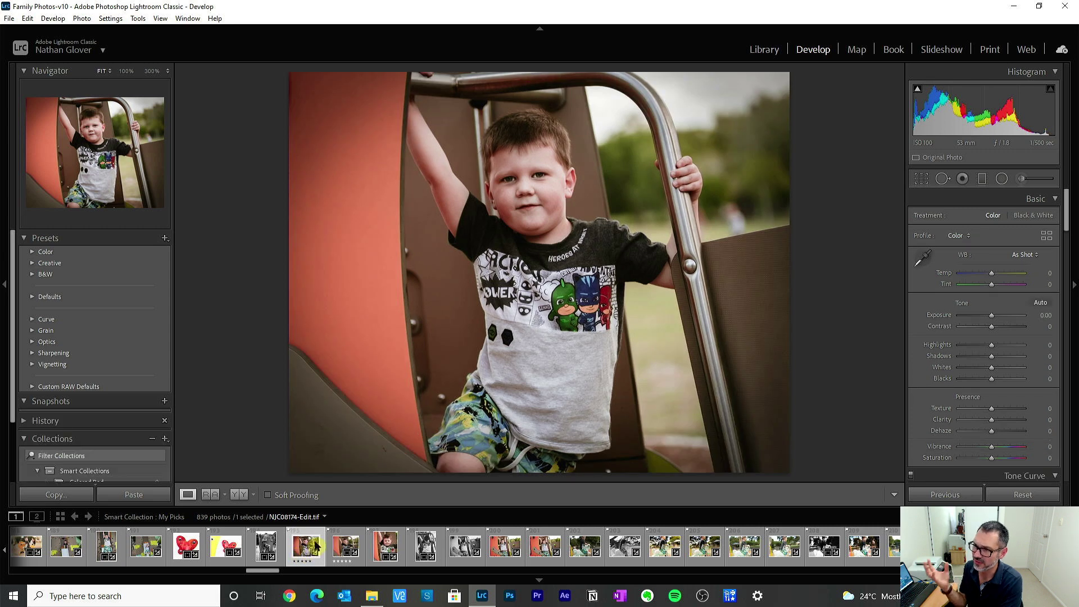
Open NJC08176.dng and paint a new adjustment brush mask over the cartoon characters on the shirt, with the mask overlay shown
click(385, 547)
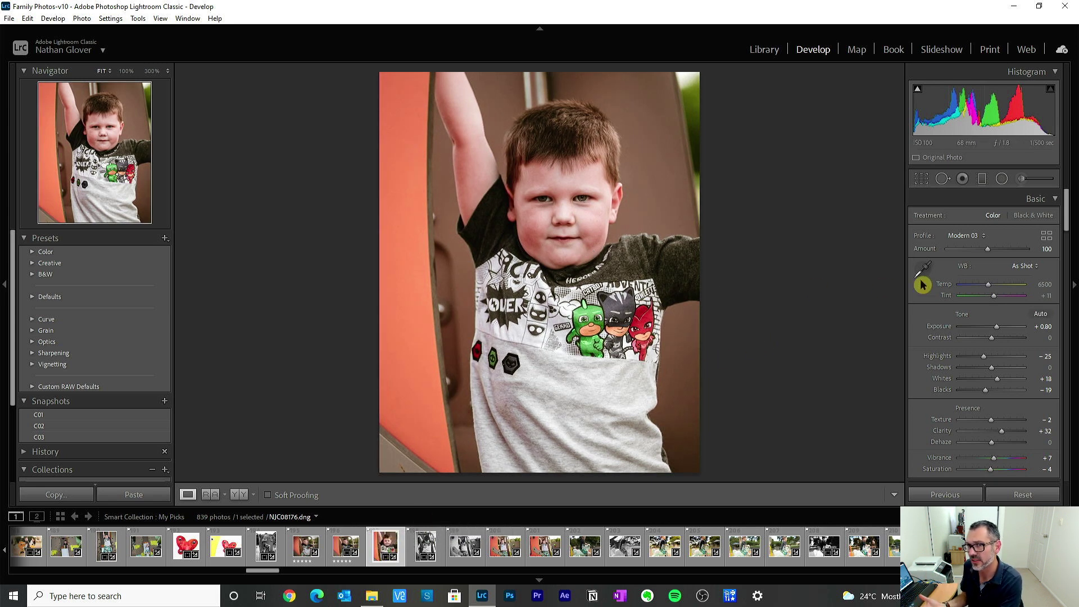
click(1038, 185)
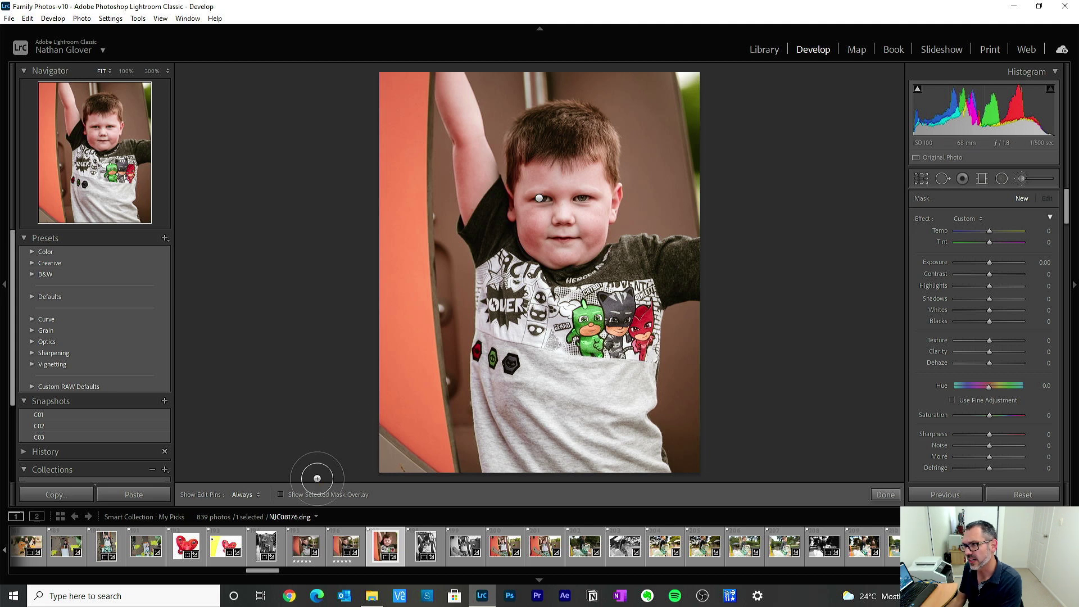
click(281, 494)
key(h)
mouse_move(624, 318)
mouse_down()
mouse_move(596, 306)
mouse_move(562, 315)
mouse_move(614, 338)
mouse_up()
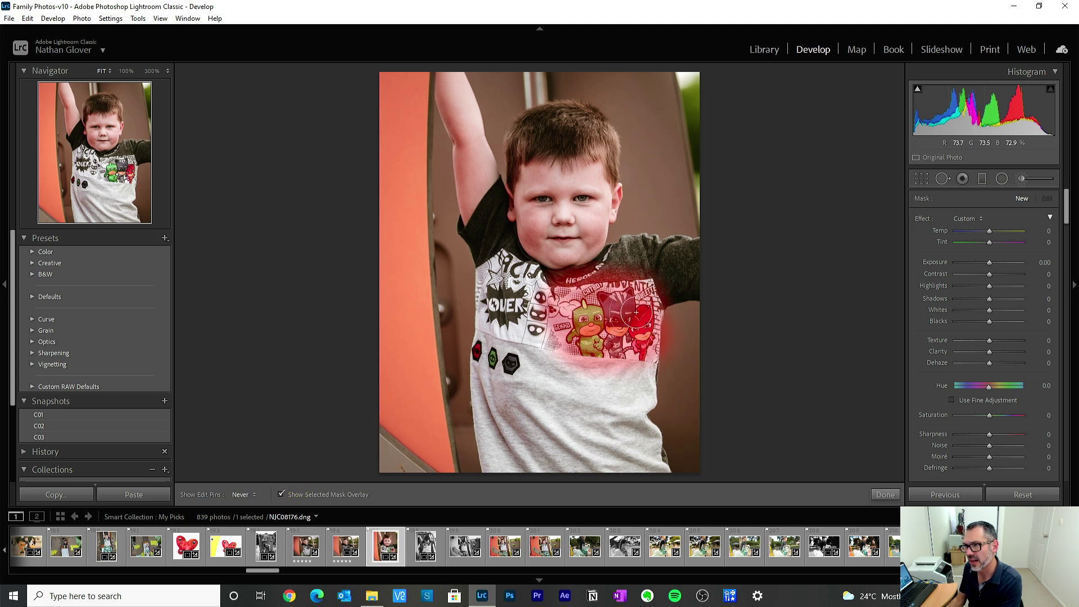
key(h)
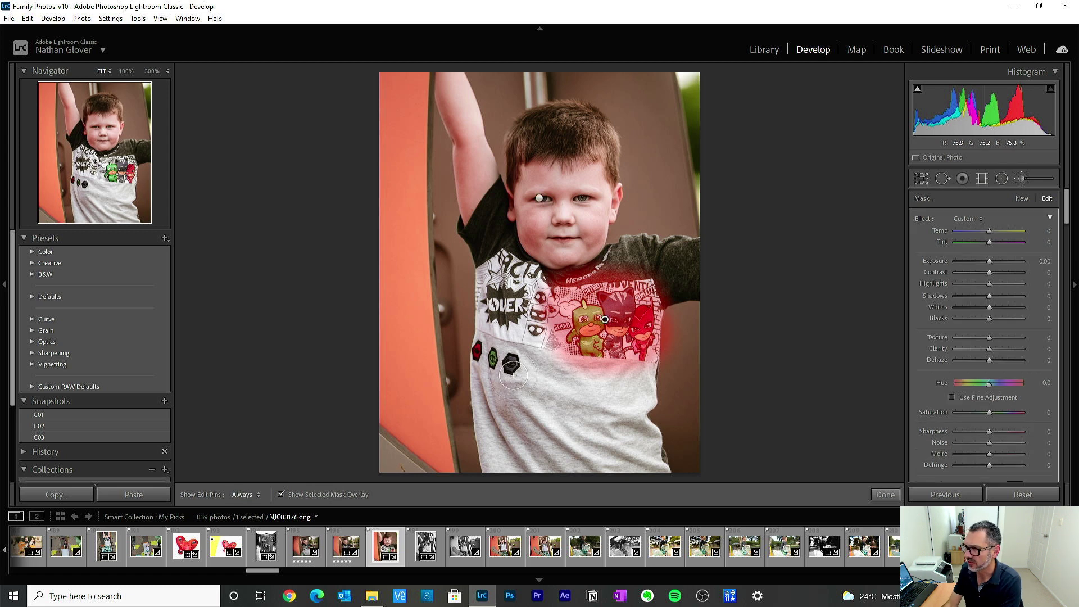
Extend the brush mask over the three hexagon badges on the shirt and hide the mask overlay
key(h)
mouse_move(514, 368)
mouse_down()
mouse_move(478, 353)
mouse_move(494, 360)
mouse_up()
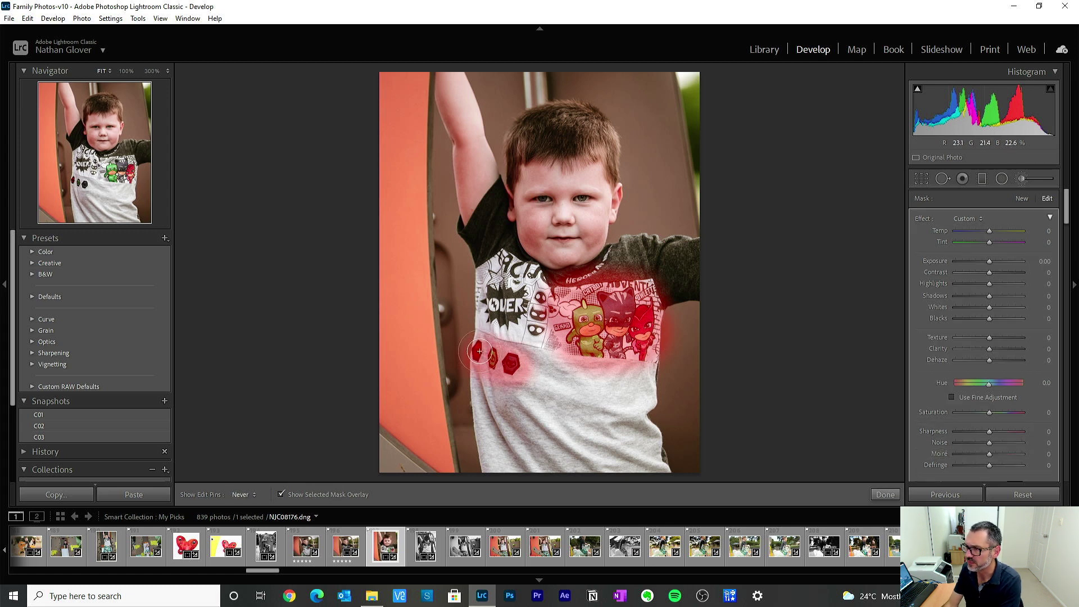
key(h)
click(281, 494)
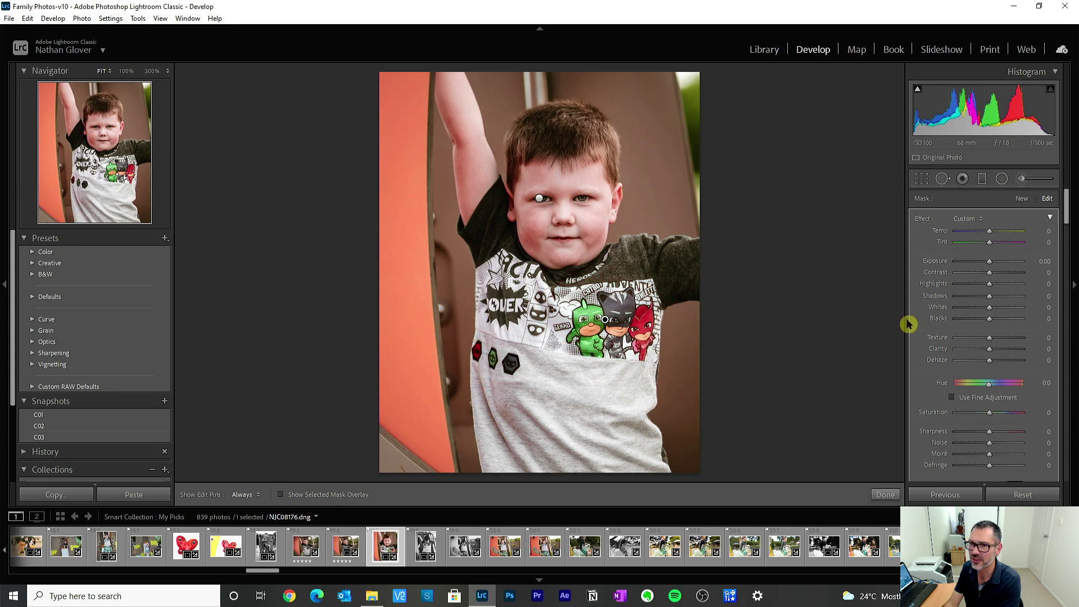
Set the HSL saturation to -90 for Blue, -65 for Green and -78 for Red, and close the adjustment brush
drag(1067, 217, 1072, 321)
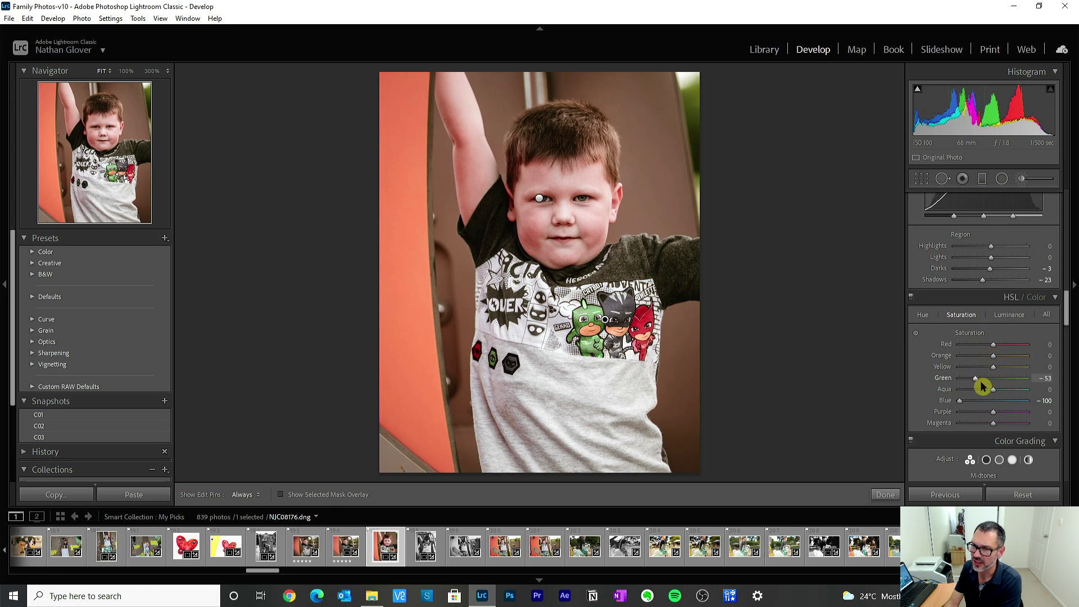
mouse_move(961, 401)
mouse_down()
mouse_move(996, 407)
mouse_move(973, 407)
mouse_up()
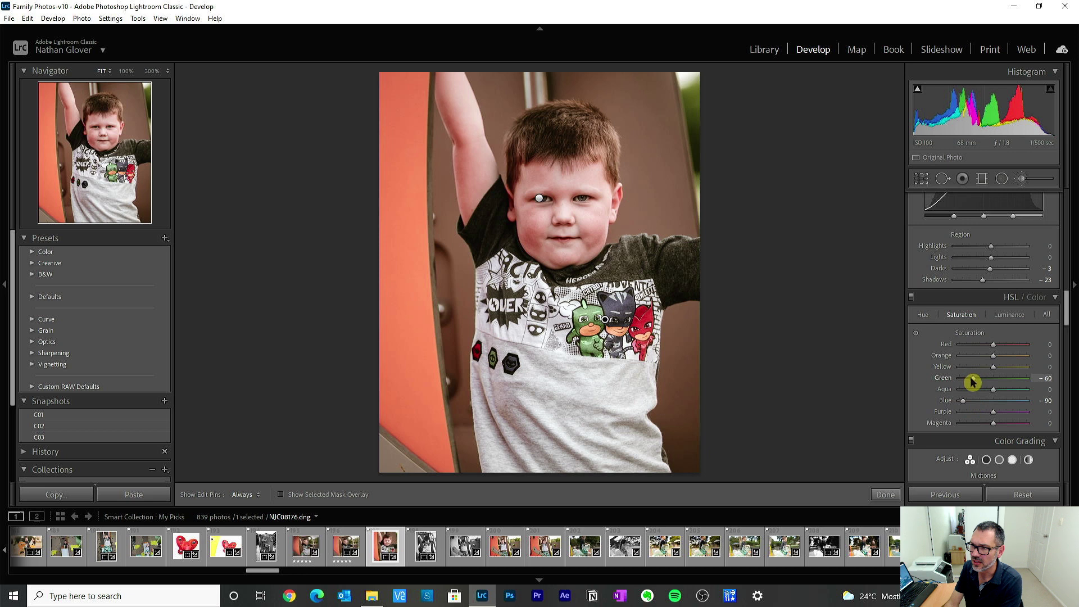
drag(991, 347, 974, 351)
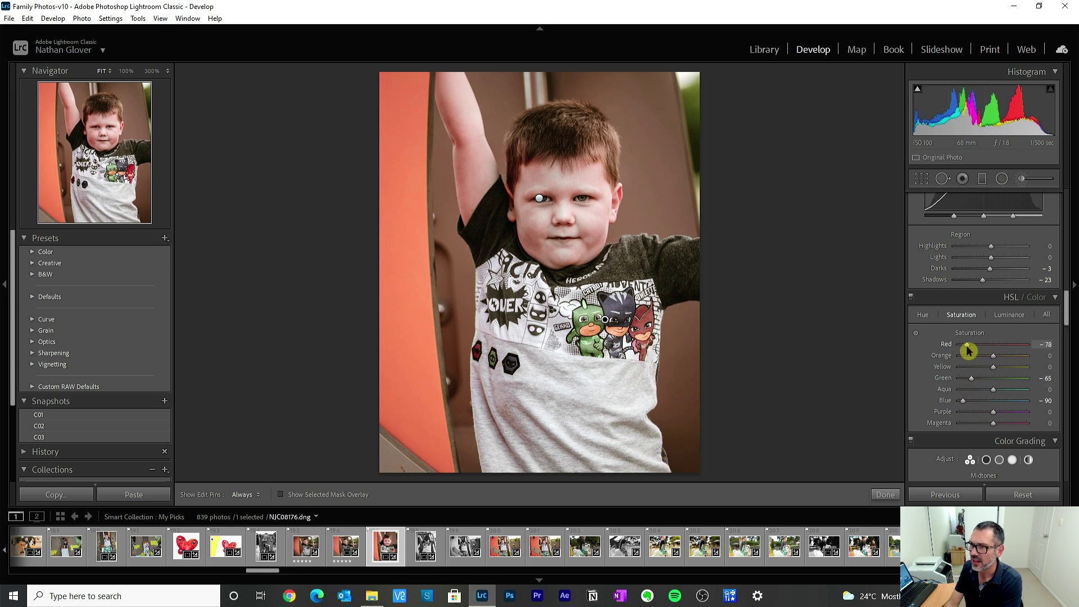
click(886, 495)
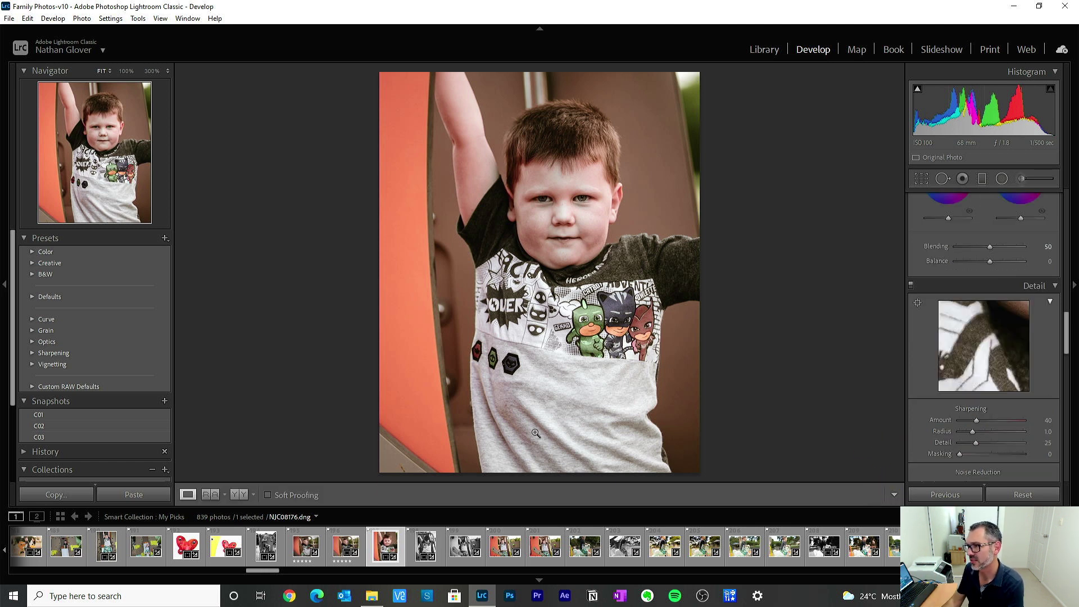
Compare the before and after views of NJC08176.dng and of the black-and-white NJC08185.dng
click(240, 494)
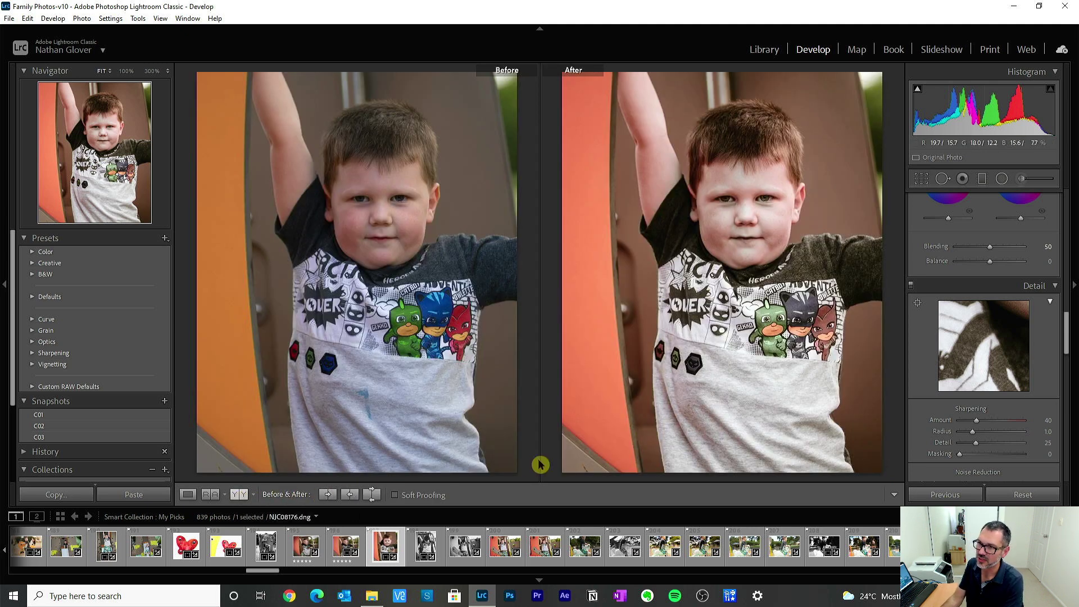
click(192, 498)
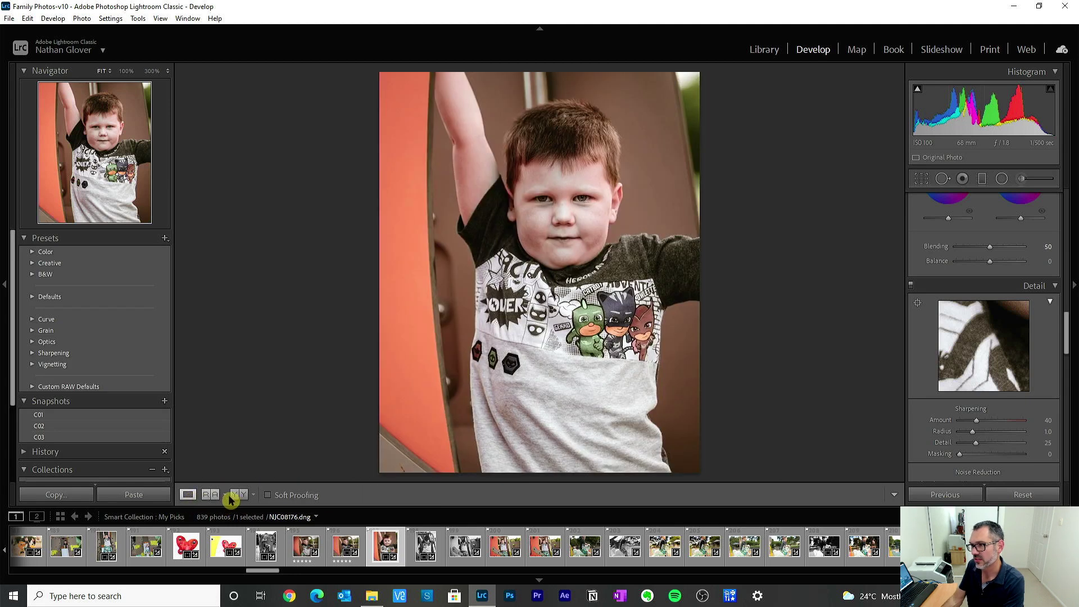
click(415, 554)
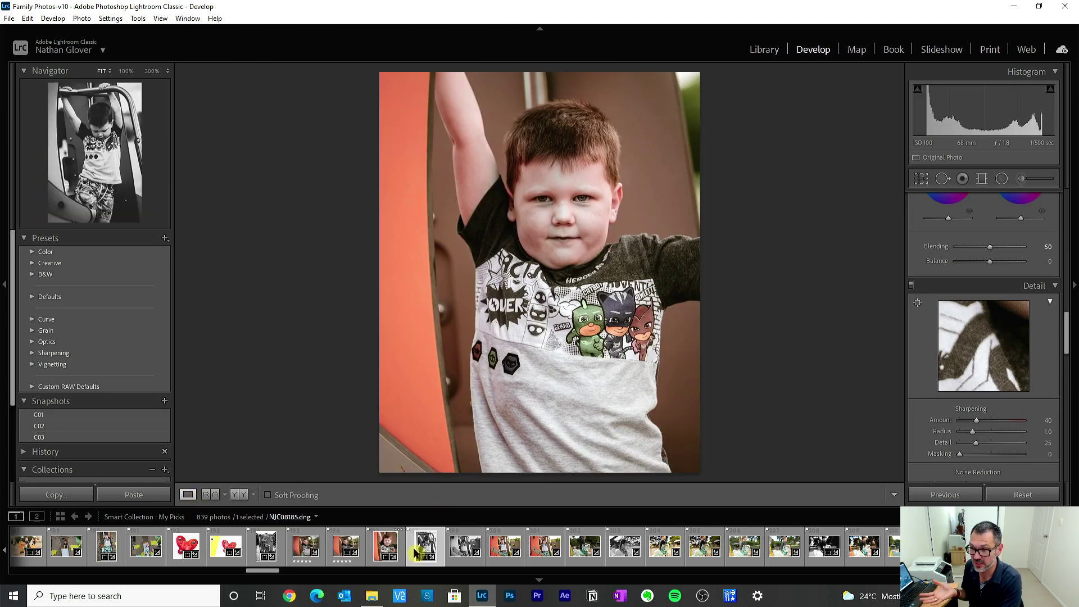
click(242, 495)
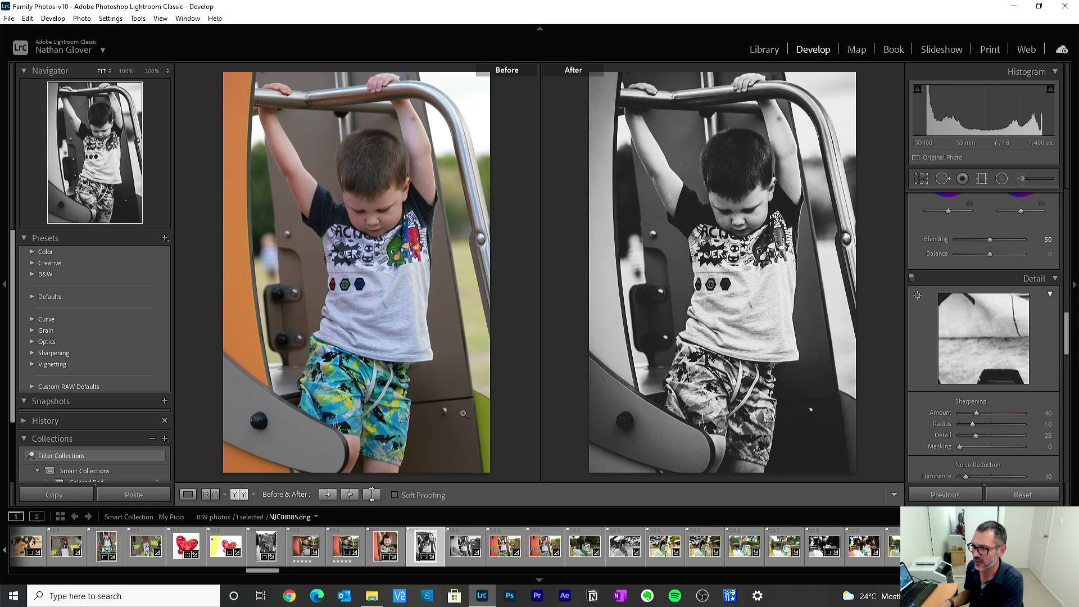
click(189, 496)
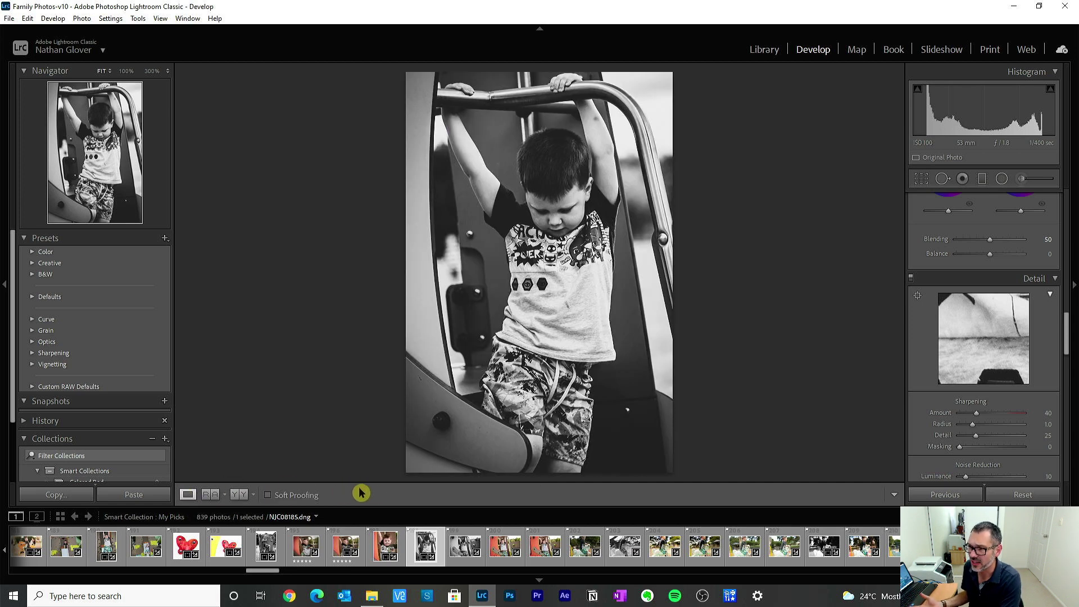
Review the BW03, C01 and BW01 snapshots of NJC08186.dng, ending on BW01
click(462, 553)
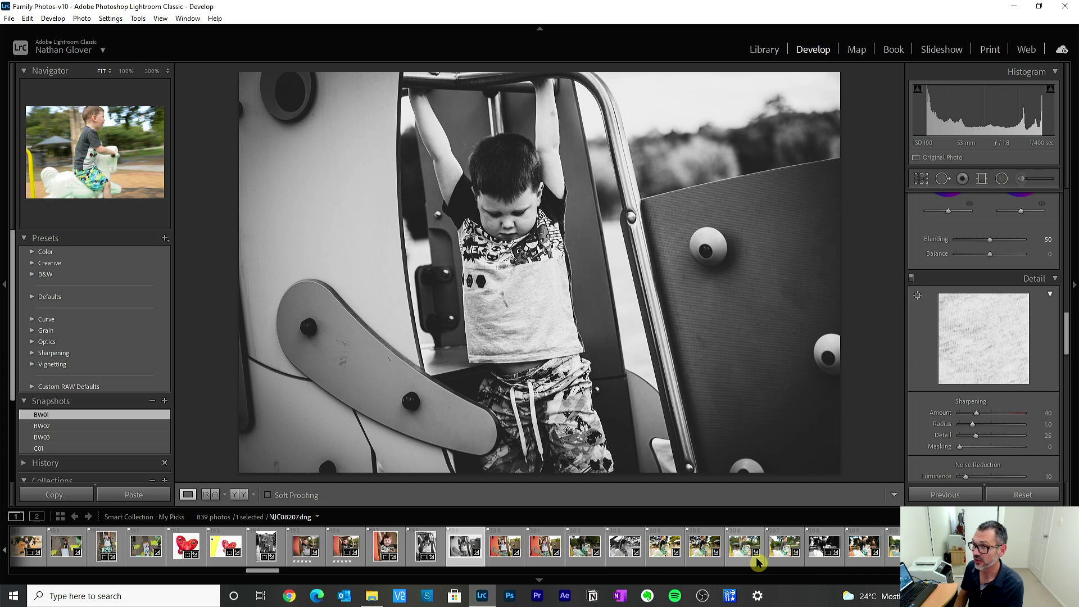
click(59, 429)
click(51, 439)
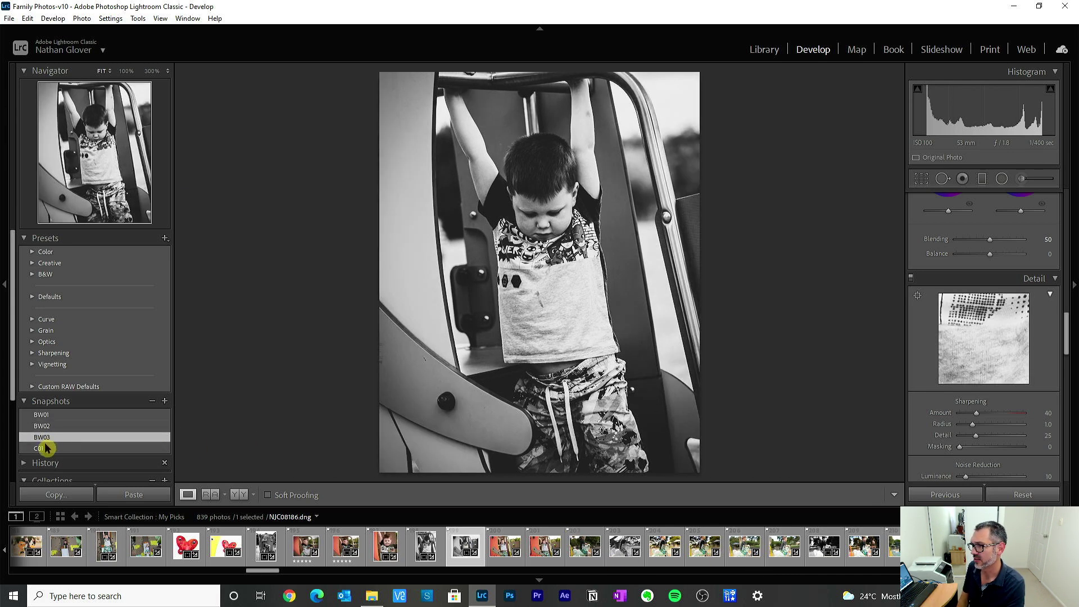
click(43, 448)
click(60, 441)
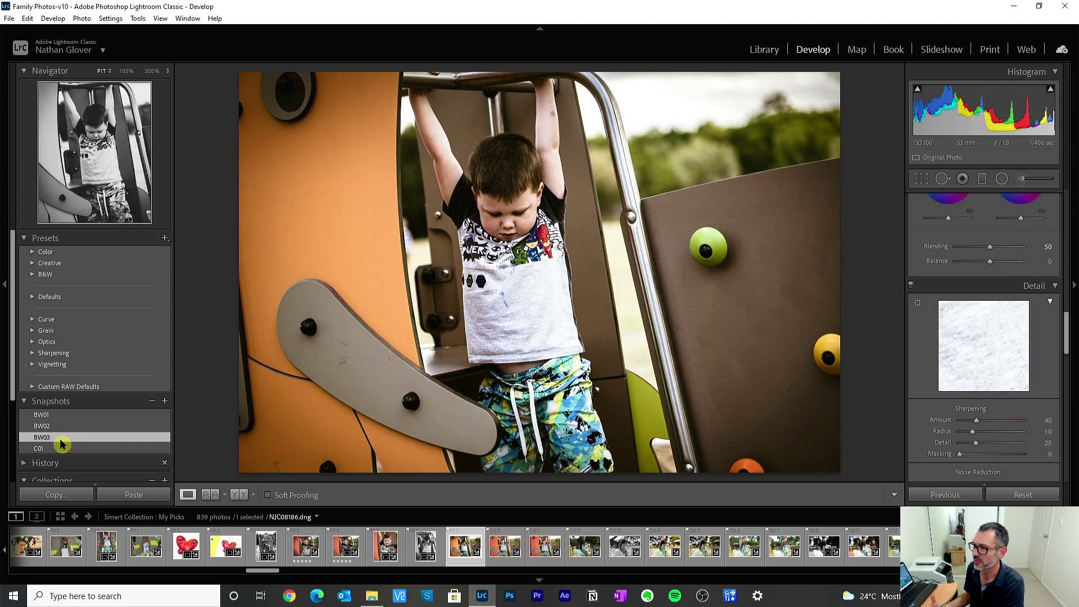
click(65, 419)
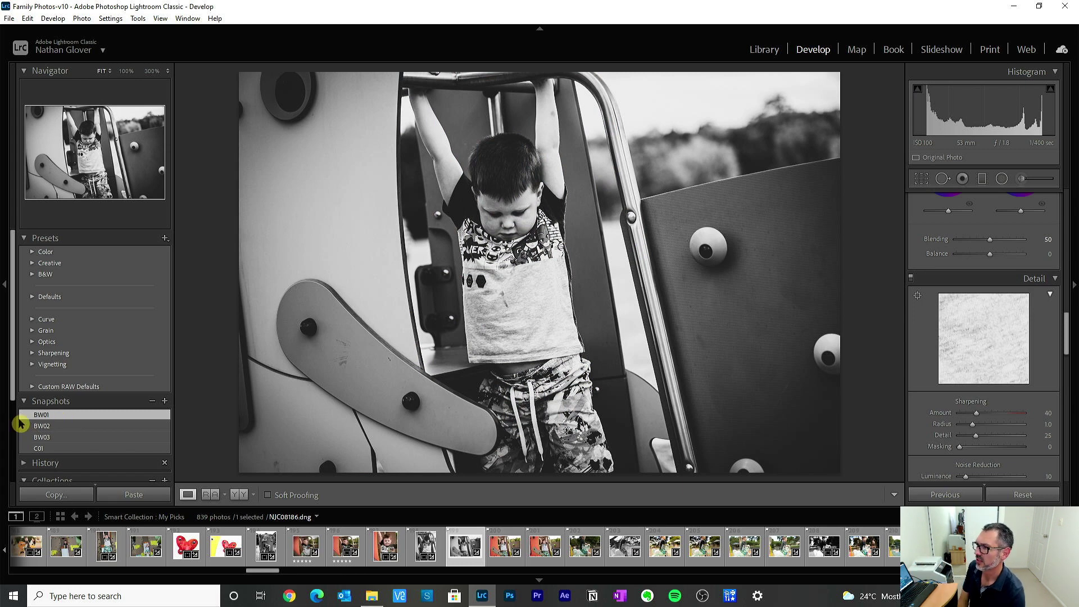
click(65, 437)
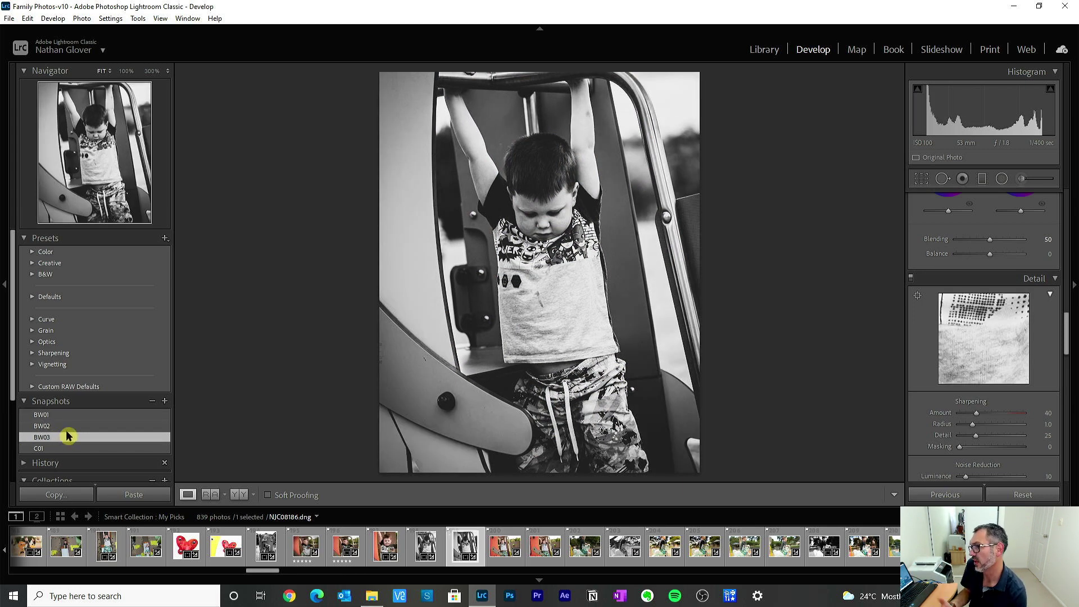
click(76, 417)
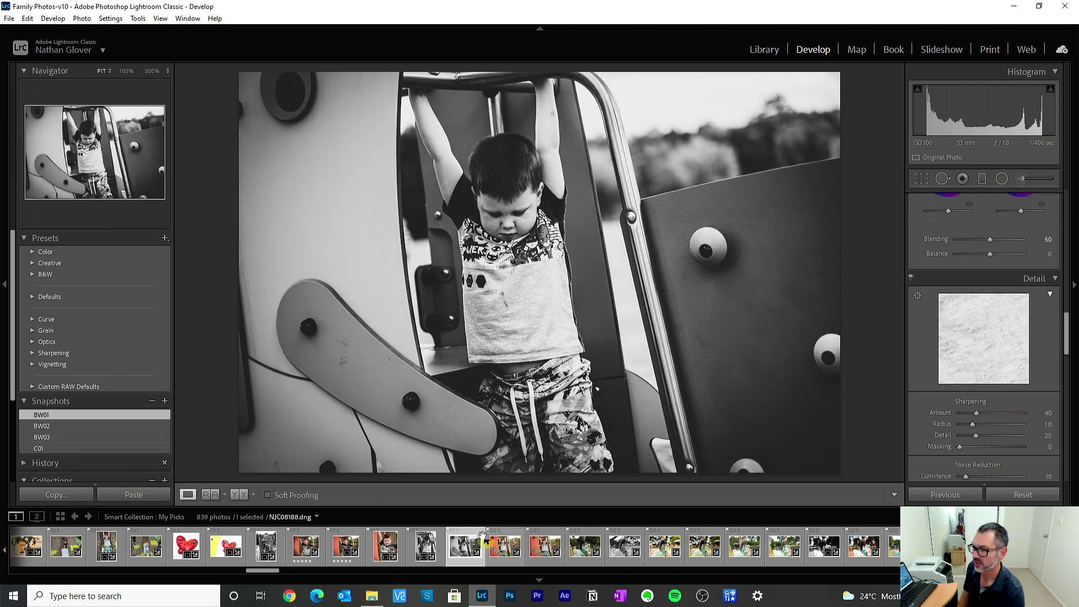
Synchronize the develop settings of NJC08186.dng to NJC08188.dng, leaving out local adjustments and crop
click(496, 544)
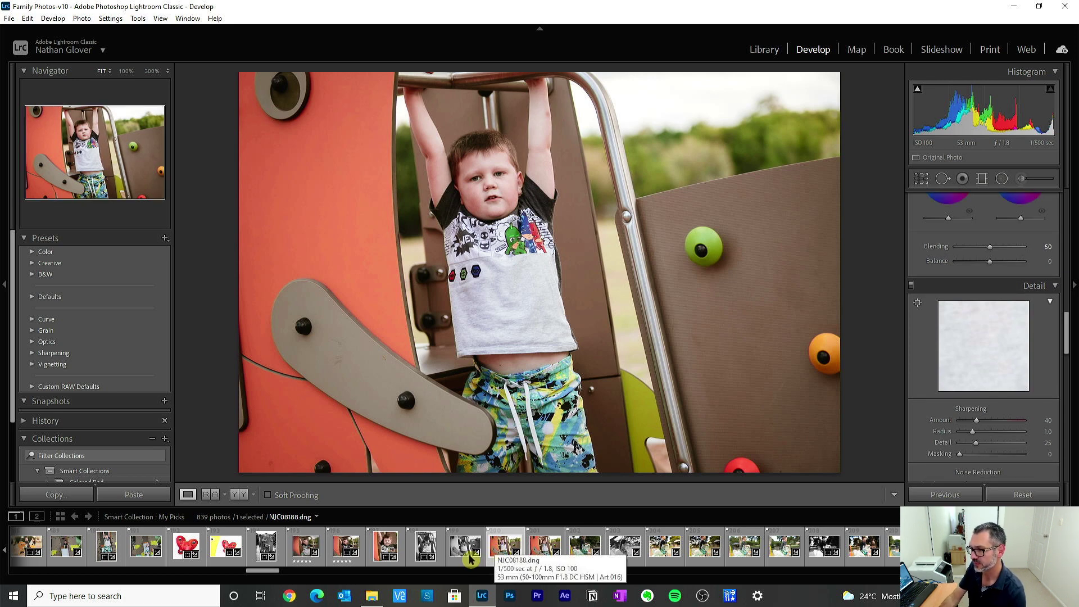
click(466, 543)
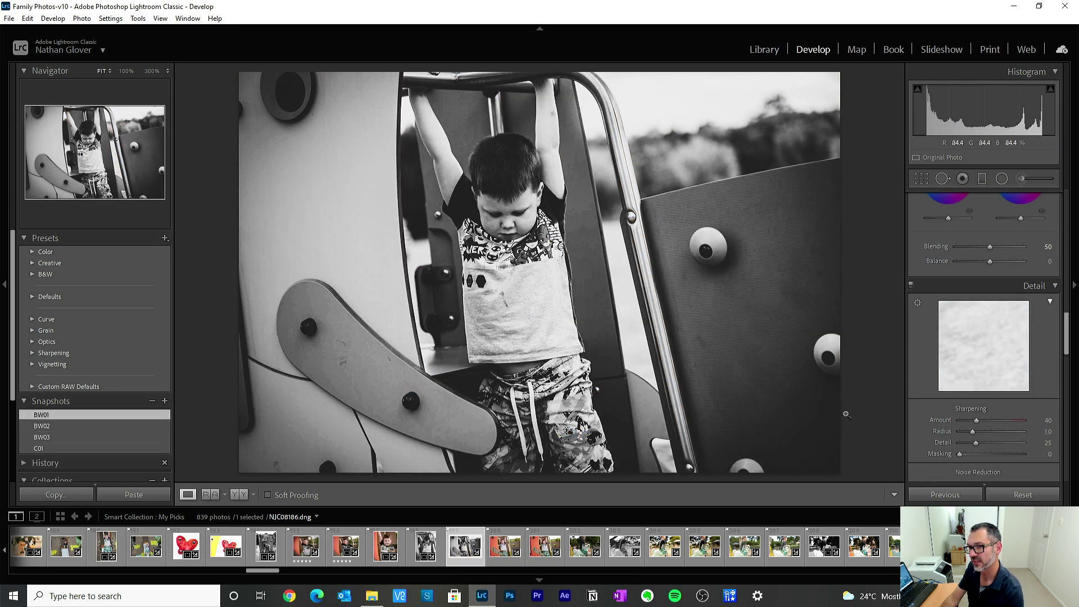
click(500, 553)
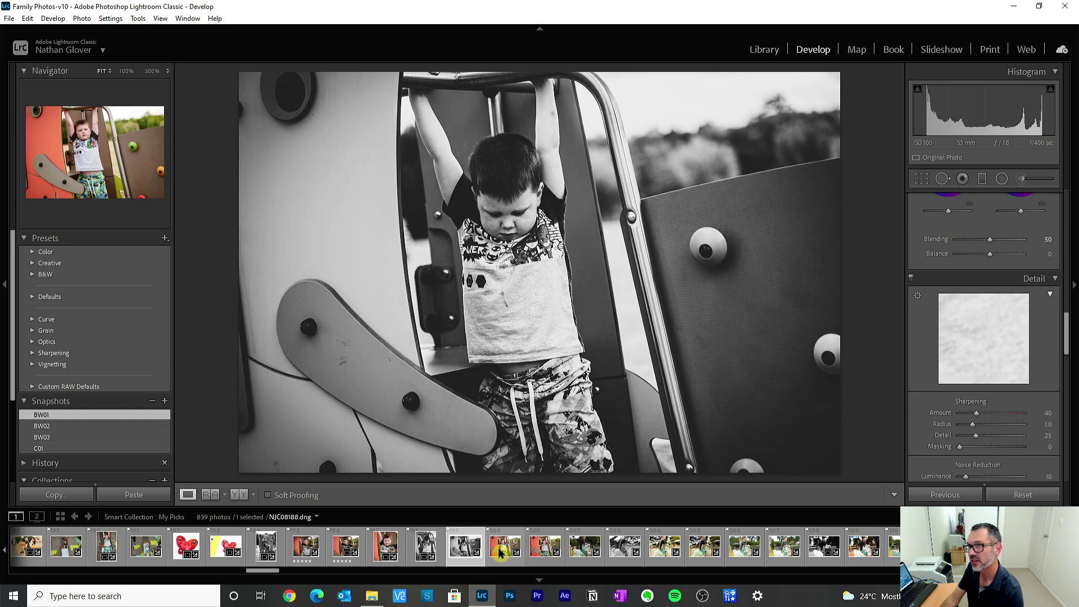
ctrl+click(500, 552)
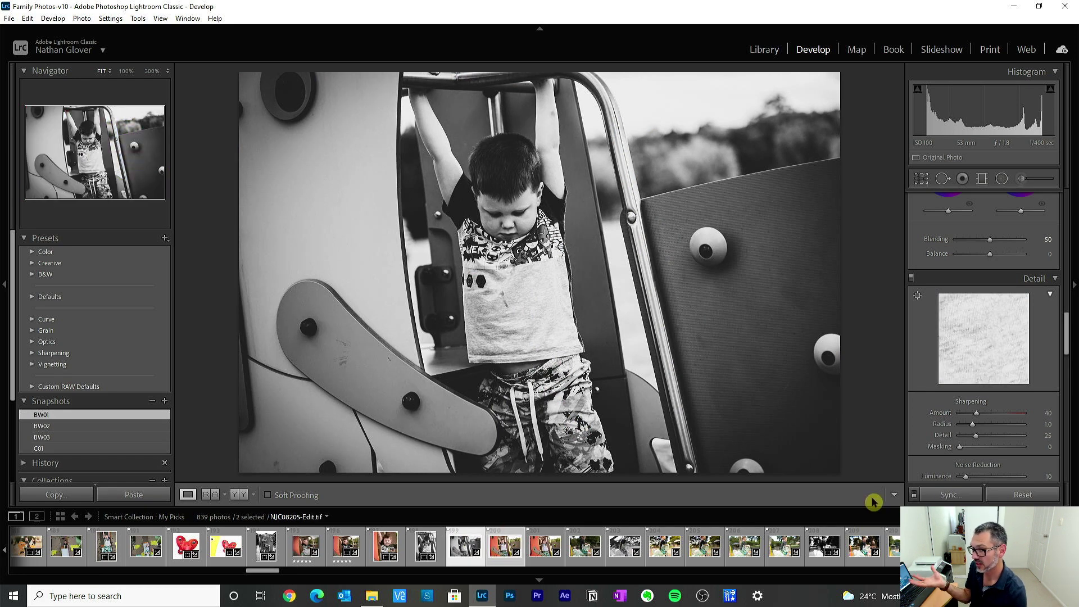
click(950, 496)
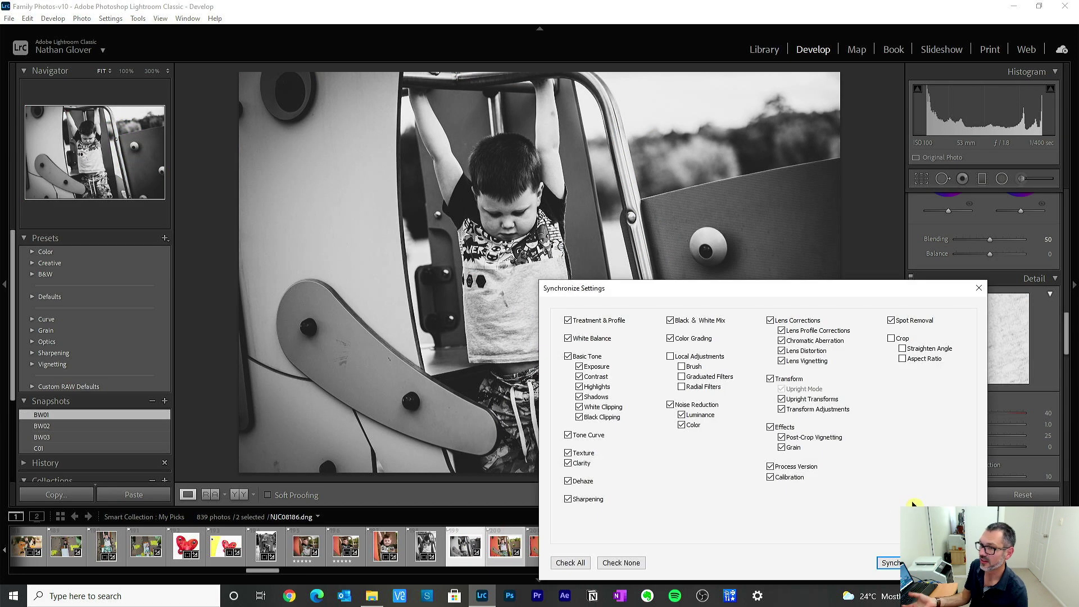
click(898, 564)
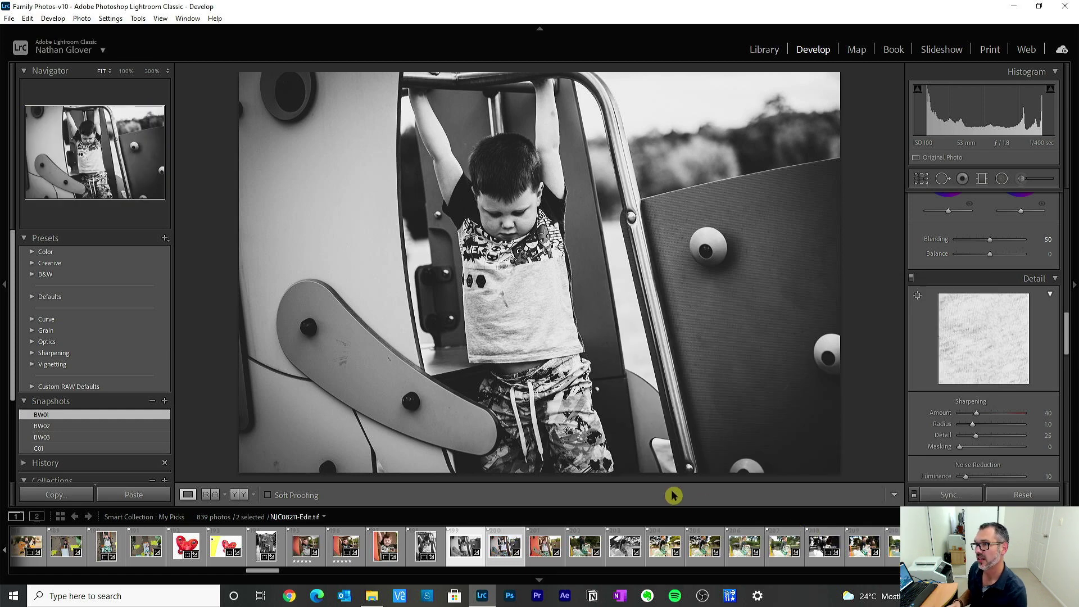
View NJC08190.dng, and examine NJC08188.dng with its Basic adjustments
click(555, 531)
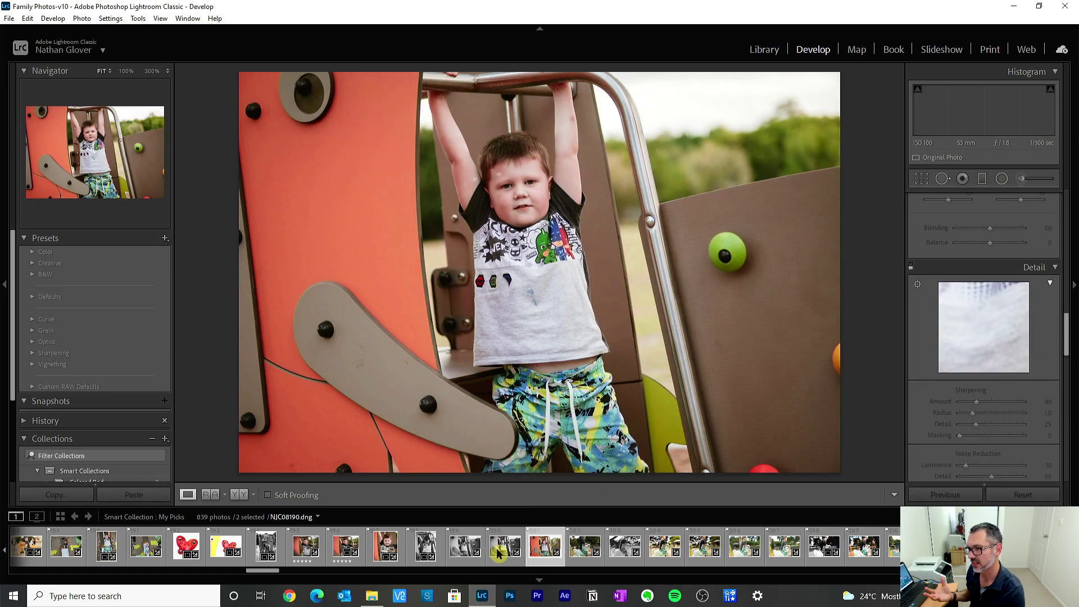
click(498, 554)
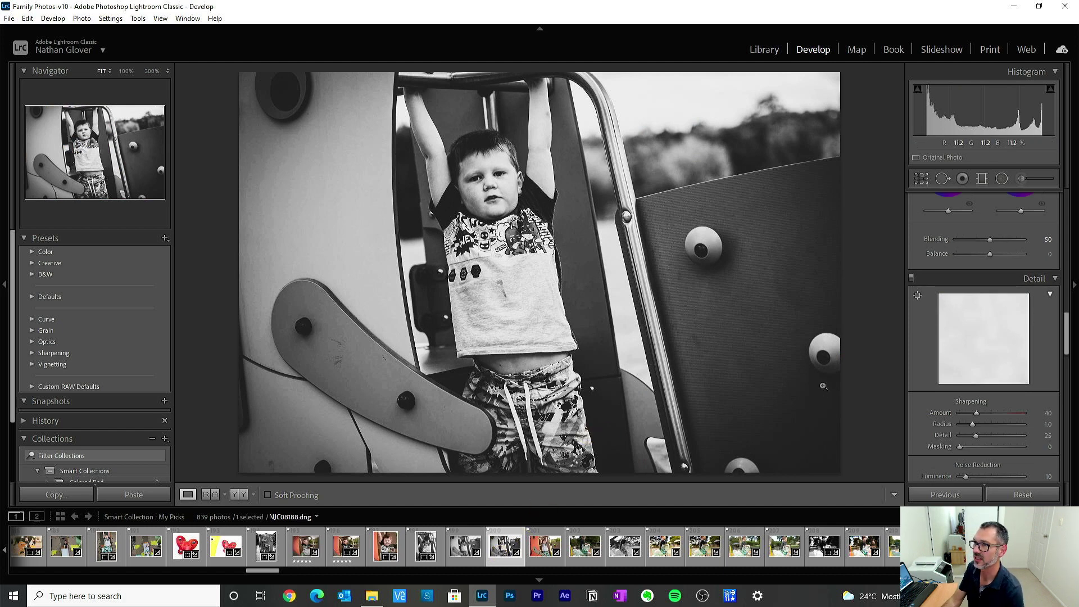
drag(1067, 338, 1067, 215)
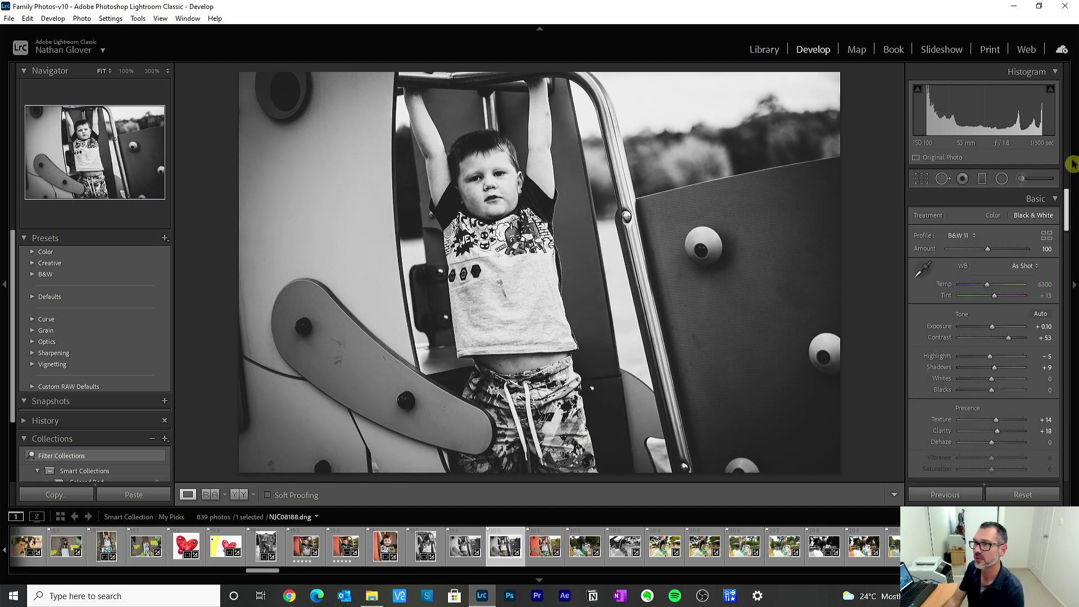
Lower the overall Highlights of NJC08188.dng to -28
drag(983, 358, 981, 358)
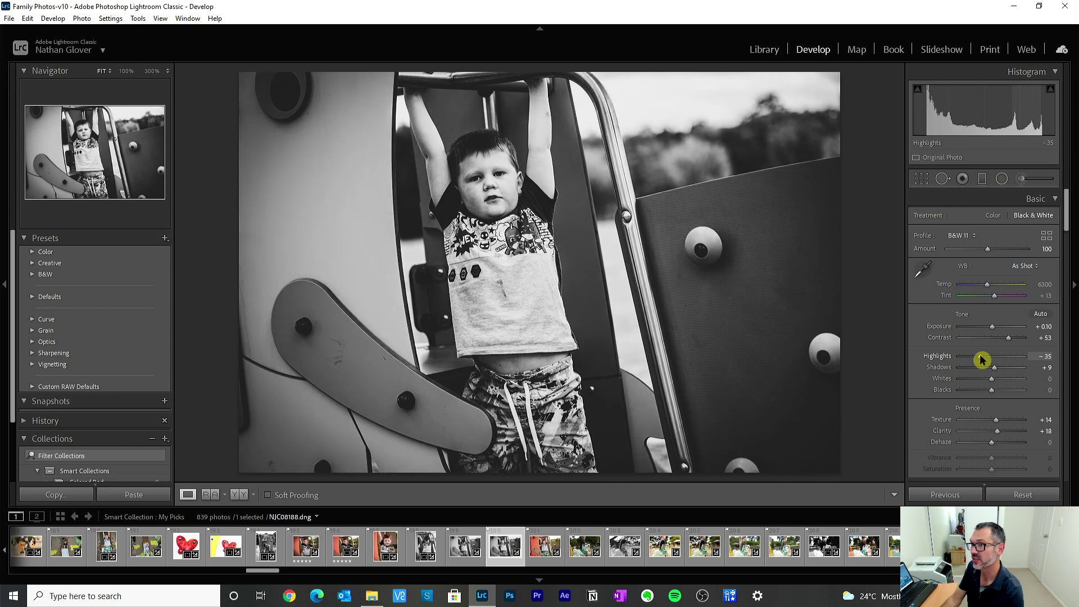
double_click(949, 359)
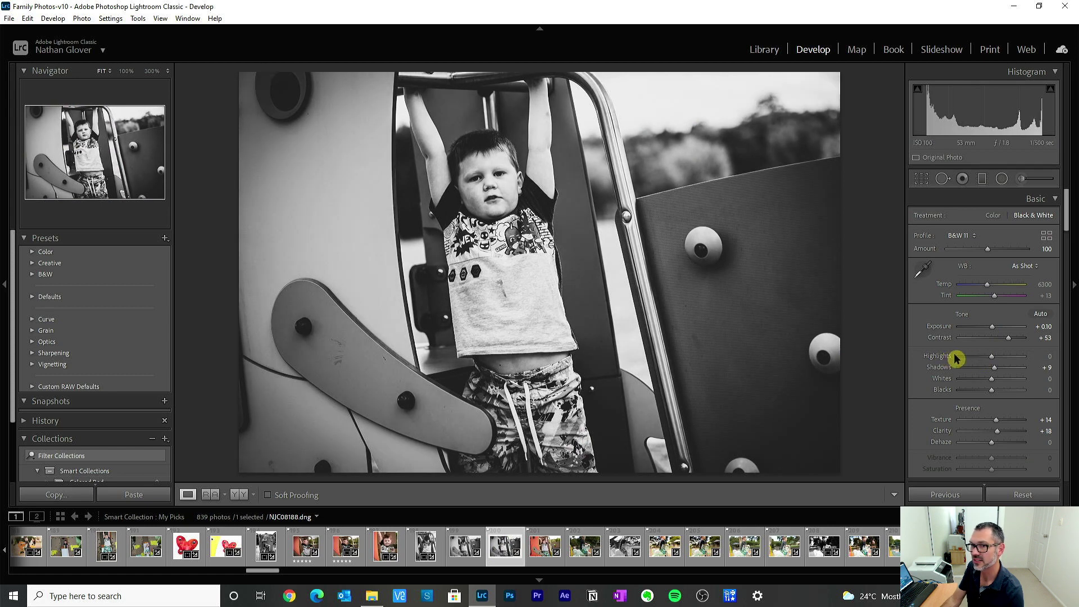
mouse_move(986, 360)
mouse_down()
mouse_move(961, 360)
mouse_move(984, 359)
mouse_up()
double_click(943, 360)
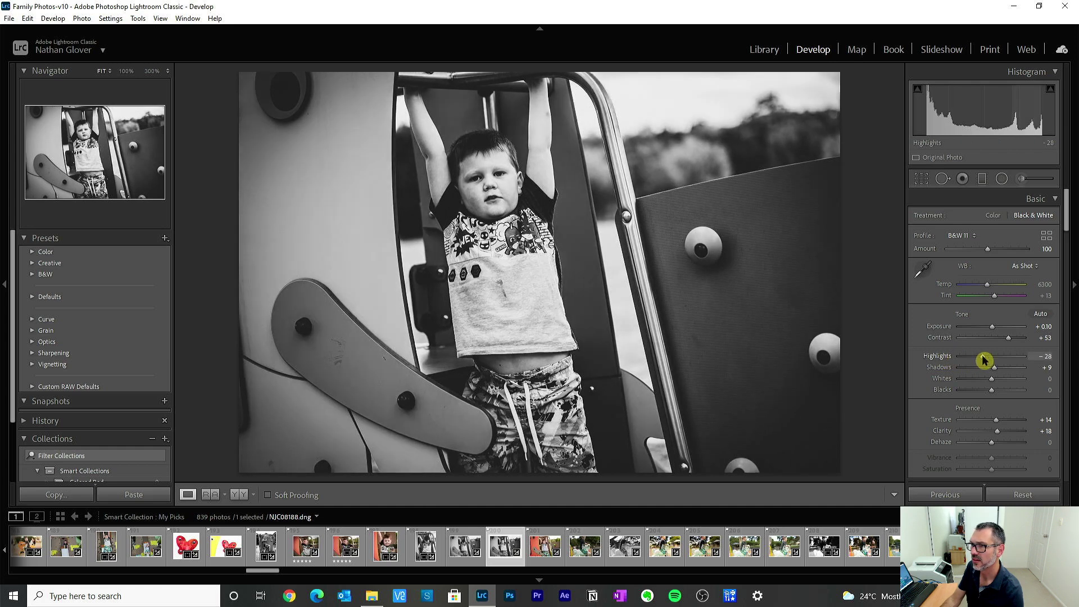
Brush a new adjustment mask over the boy's face and raised arms, checking its coverage with the mask overlay
click(1045, 178)
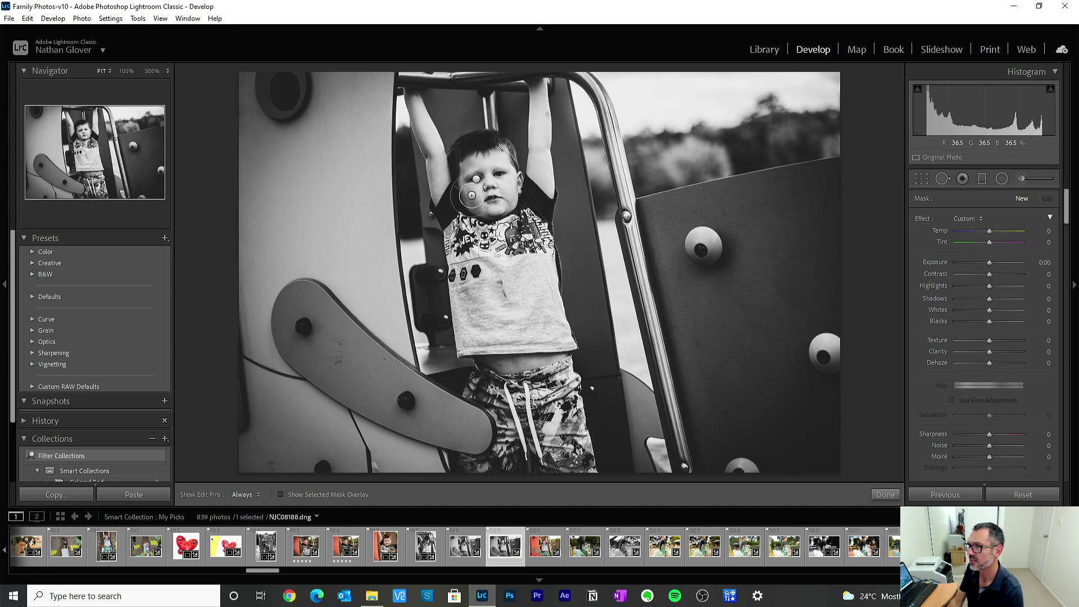
key(h)
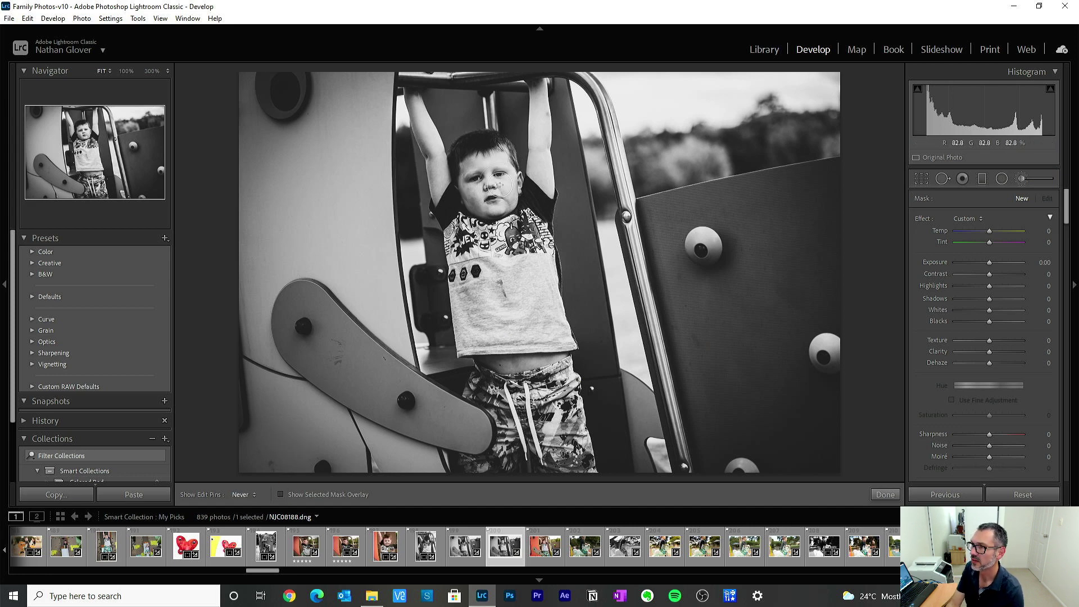
click(287, 498)
mouse_move(467, 169)
mouse_down()
mouse_move(495, 151)
mouse_move(477, 140)
mouse_move(514, 164)
mouse_move(502, 171)
mouse_move(539, 82)
mouse_move(548, 208)
mouse_move(543, 99)
mouse_move(511, 223)
mouse_move(408, 93)
mouse_up()
key(h)
key(h)
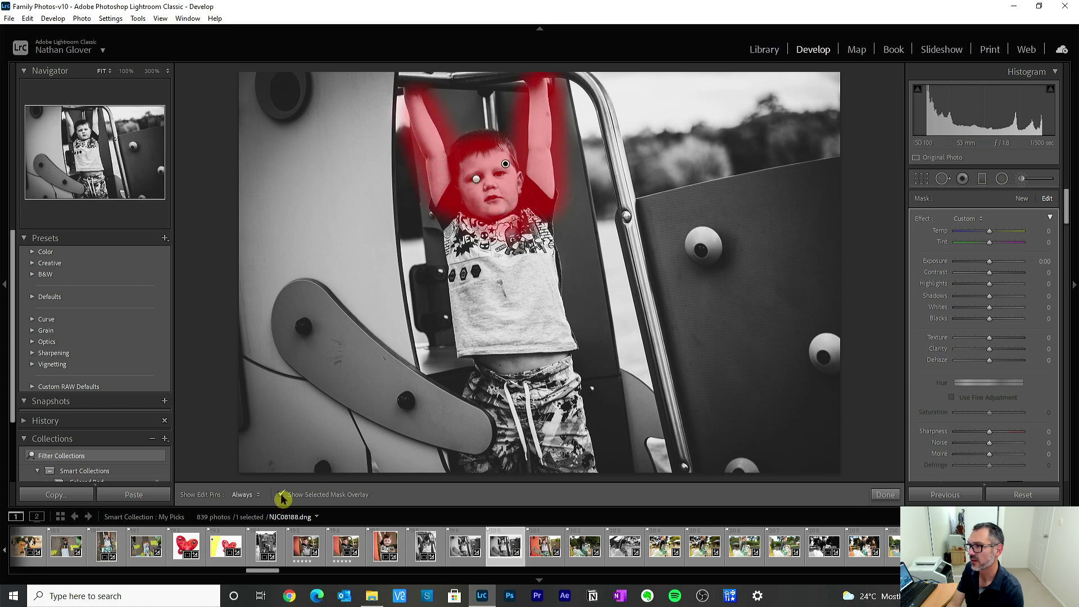
click(283, 493)
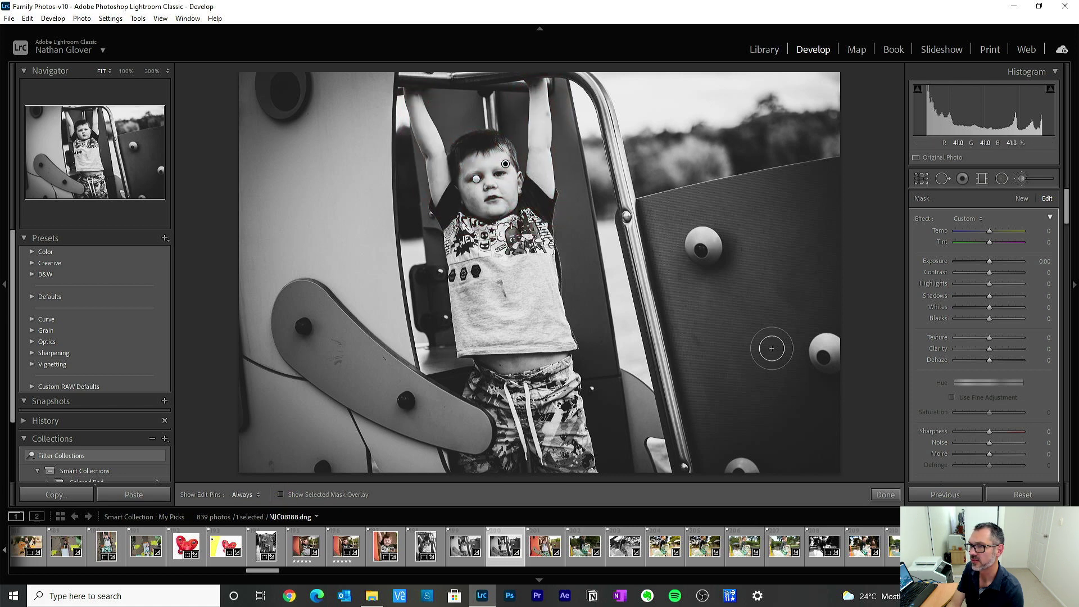
Set the face-and-arms mask's Highlights to -21 and finish the brush adjustment
click(976, 284)
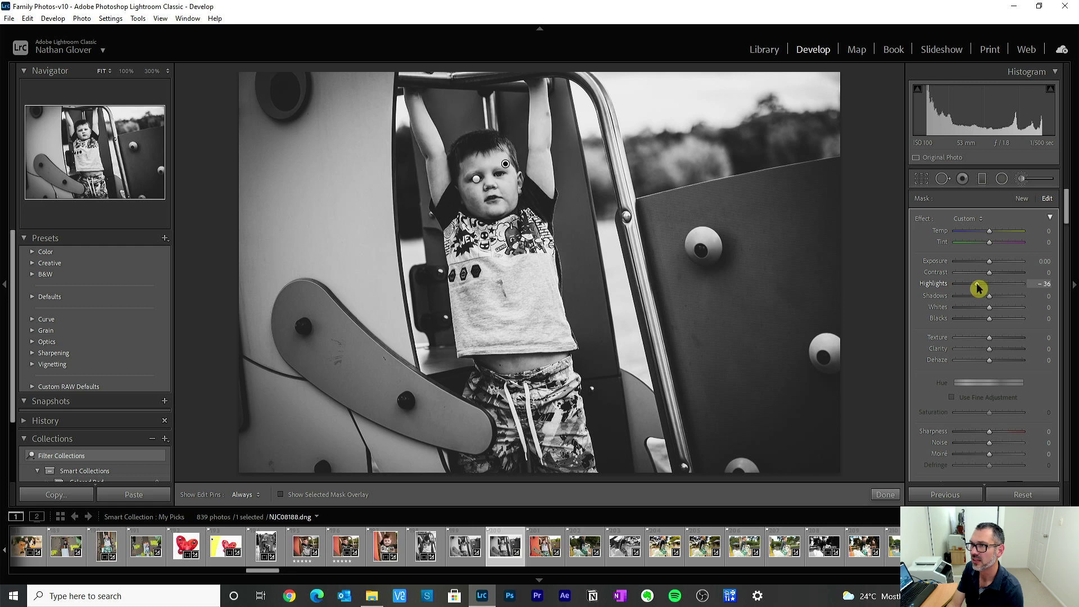
drag(988, 288, 983, 287)
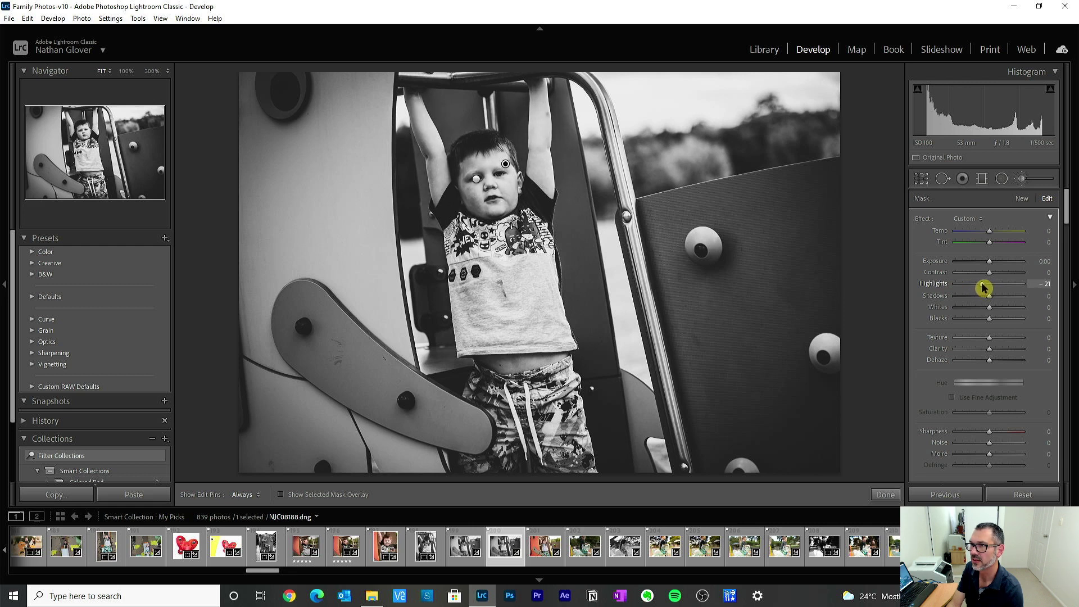
click(885, 494)
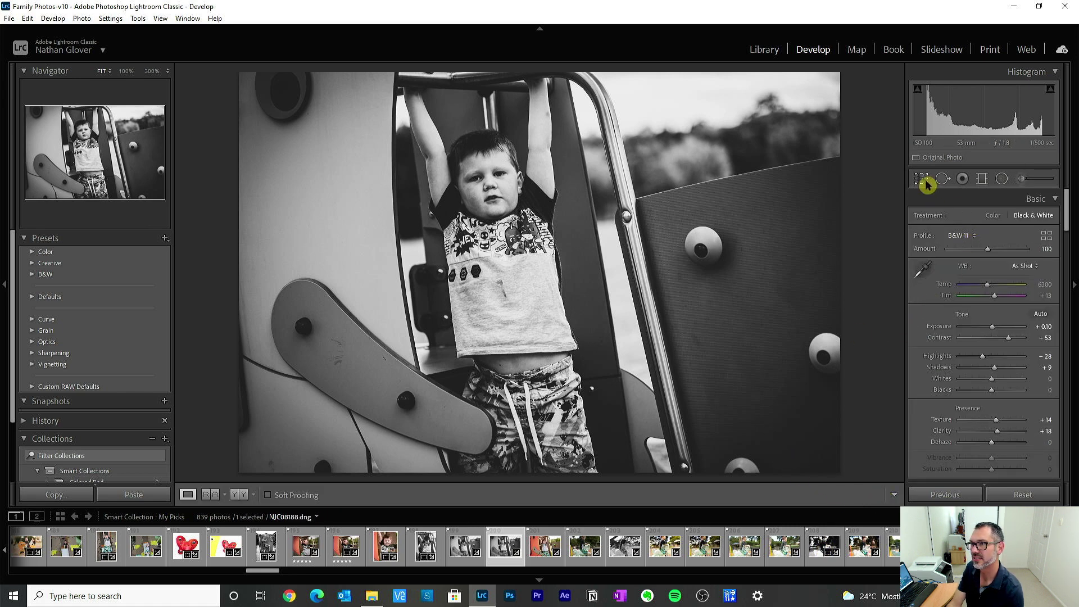
Save the current black-and-white edit as a snapshot named BW01
click(164, 401)
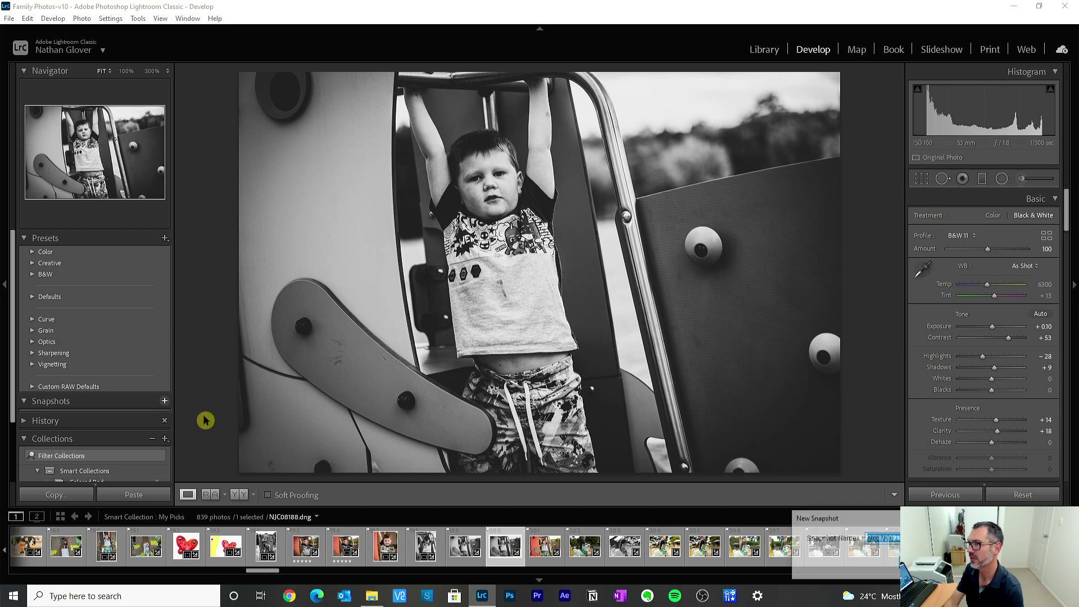
text(BW0)
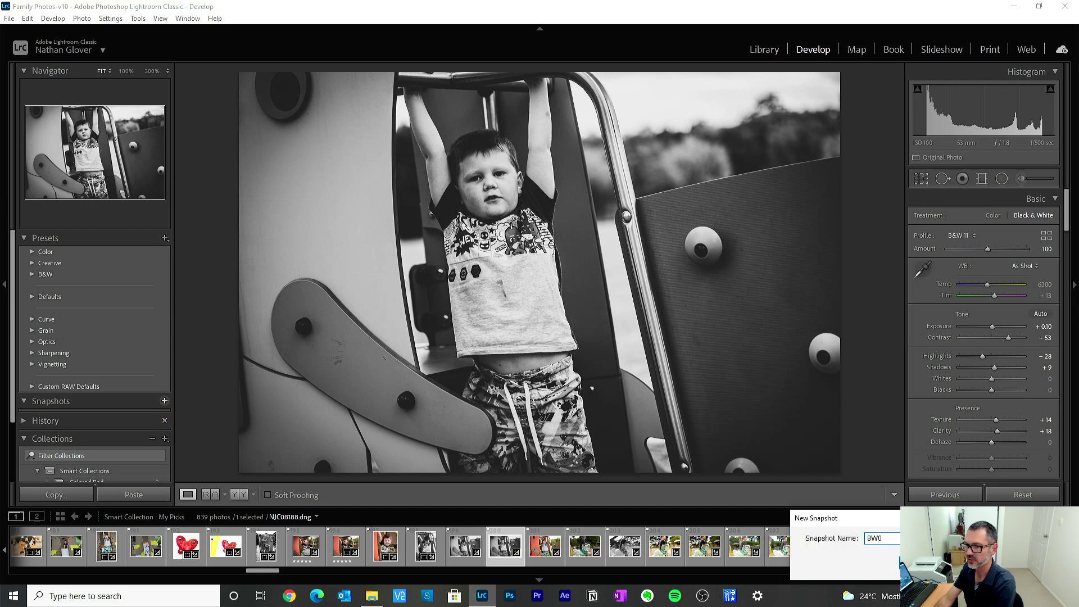
text(1)
key(Return)
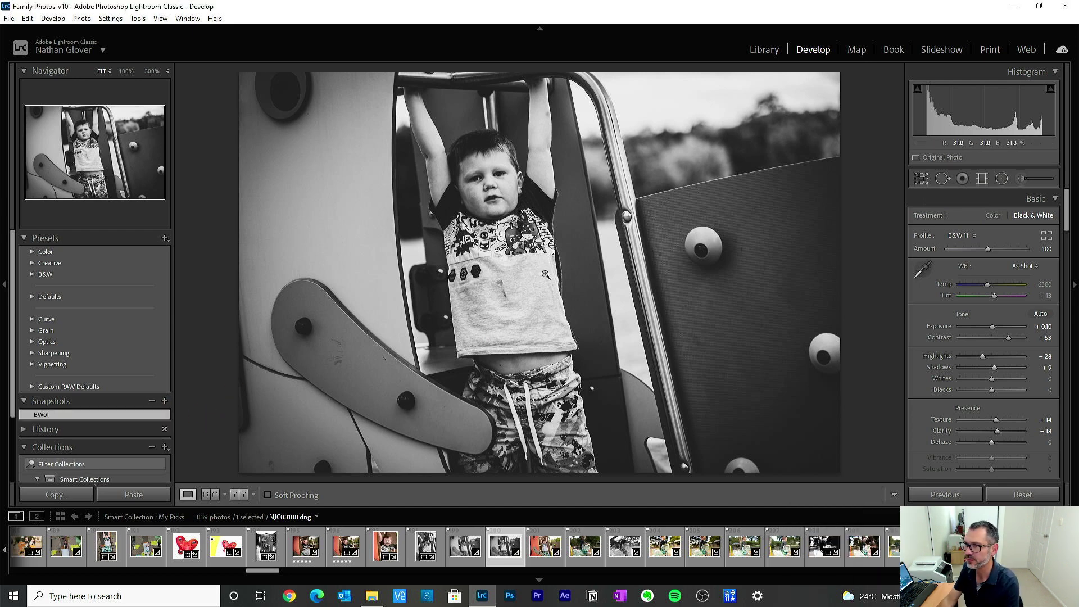
Crop the photo to the 4 x 5 / 8 x 10 aspect ratio and shift the frame so the playground panel beside the boy stays in
click(922, 180)
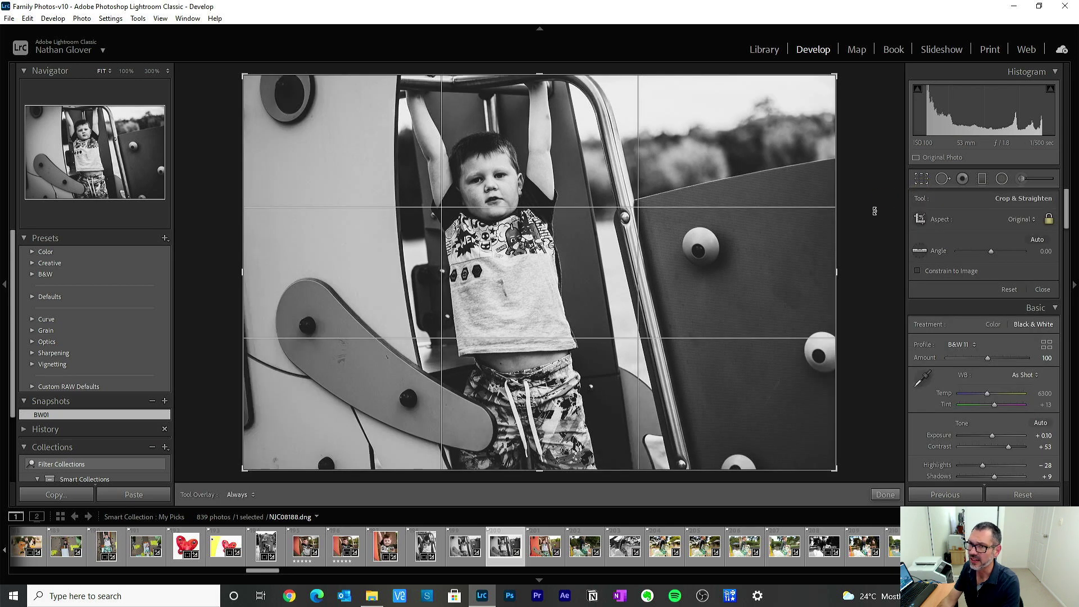
click(1020, 220)
click(961, 288)
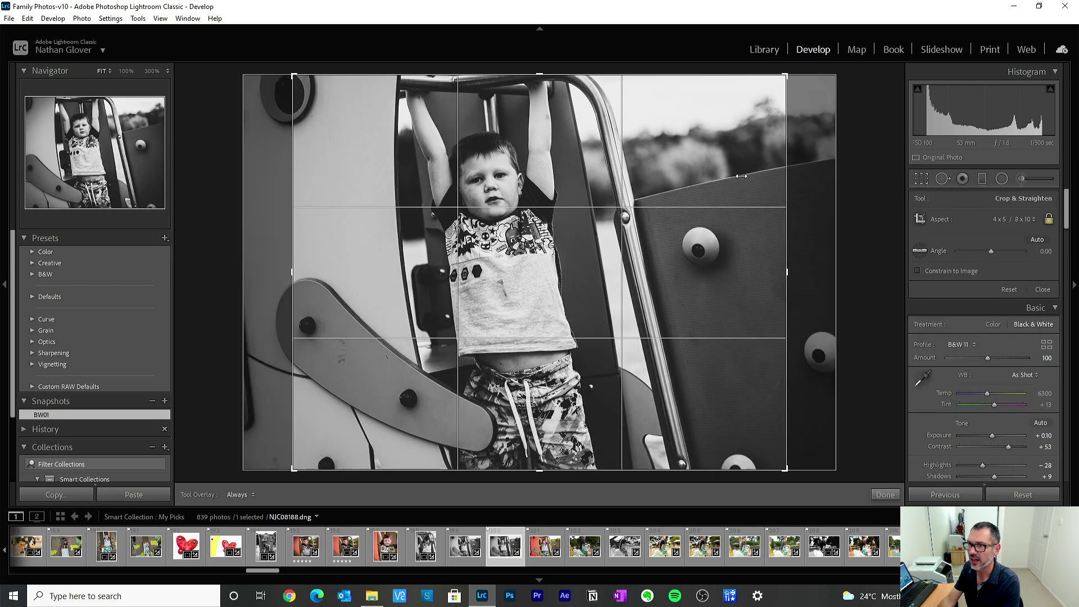
drag(654, 184, 700, 193)
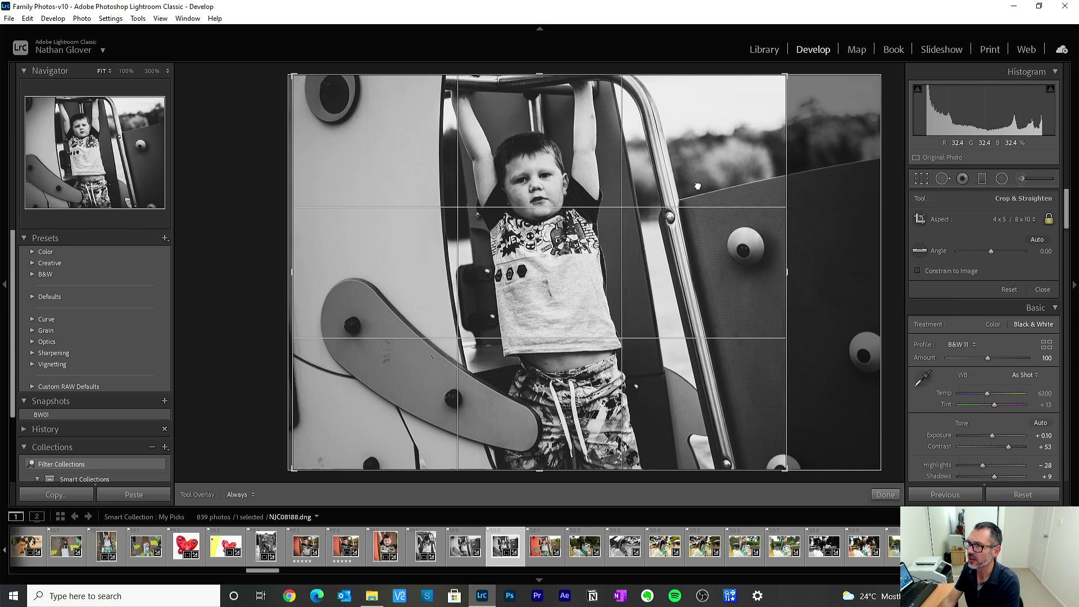
drag(700, 356, 684, 362)
click(885, 495)
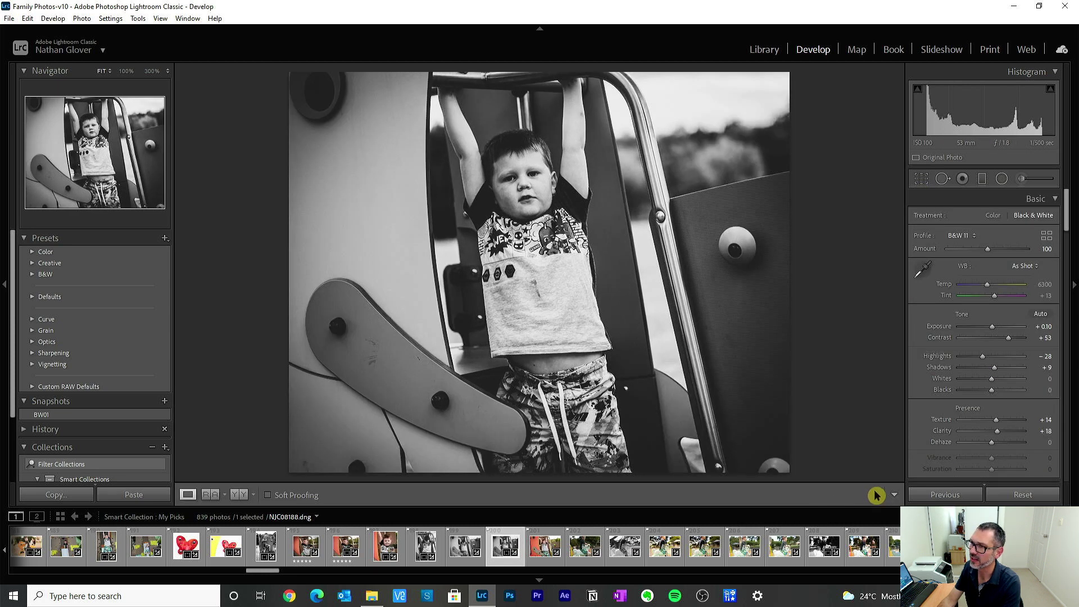
Save the landscape crop as a snapshot named BW02
click(164, 401)
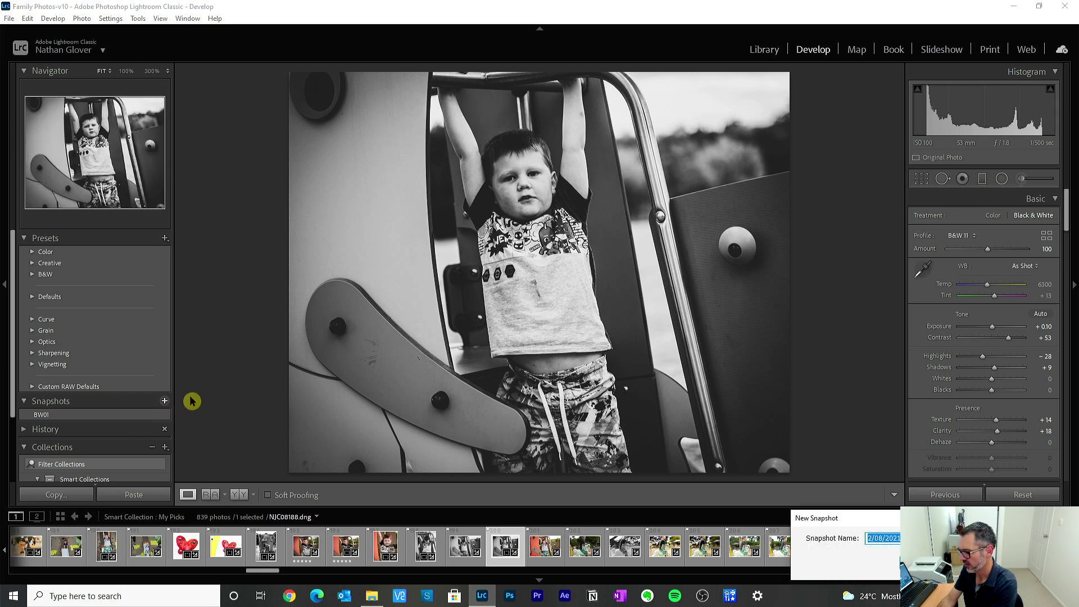
text(BW02)
key(Return)
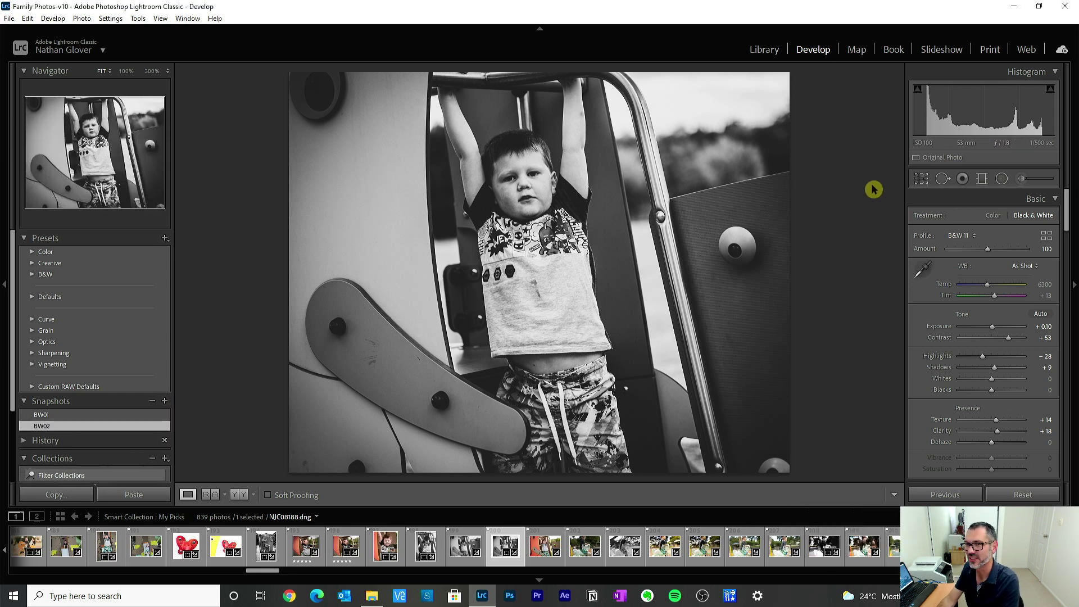
Recrop the photo to a portrait 4 x 5 / 8 x 10 frame around the boy and fine-tune its position
click(921, 179)
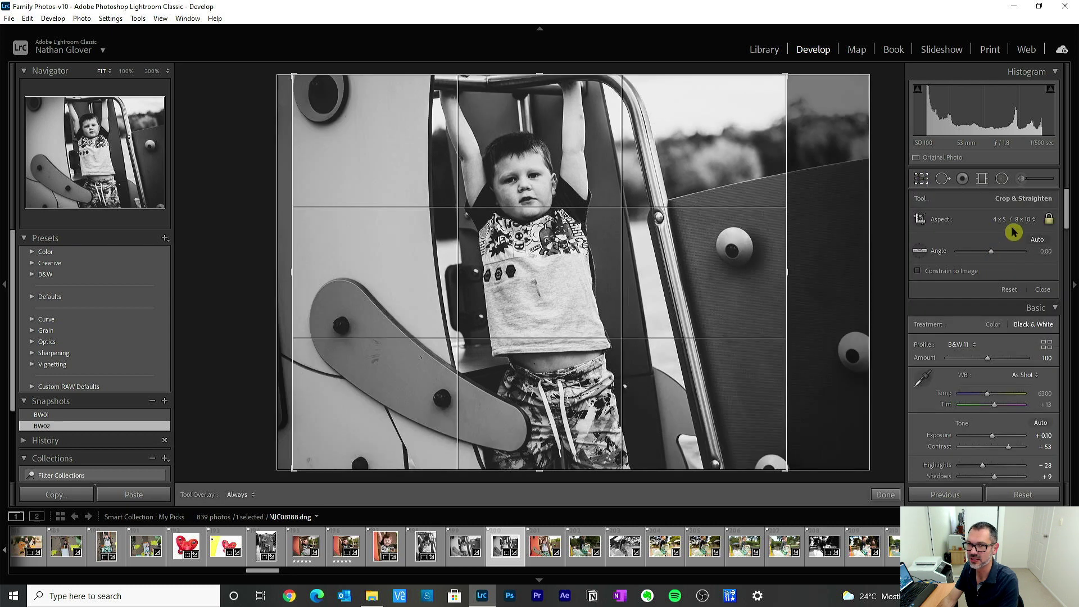
drag(790, 77, 742, 325)
click(886, 495)
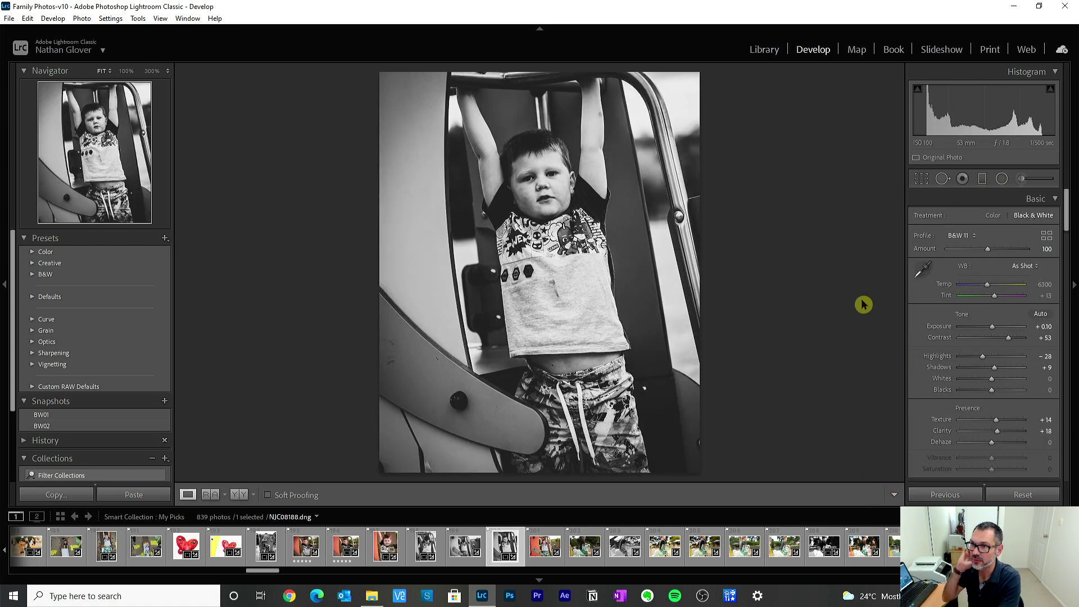
click(922, 178)
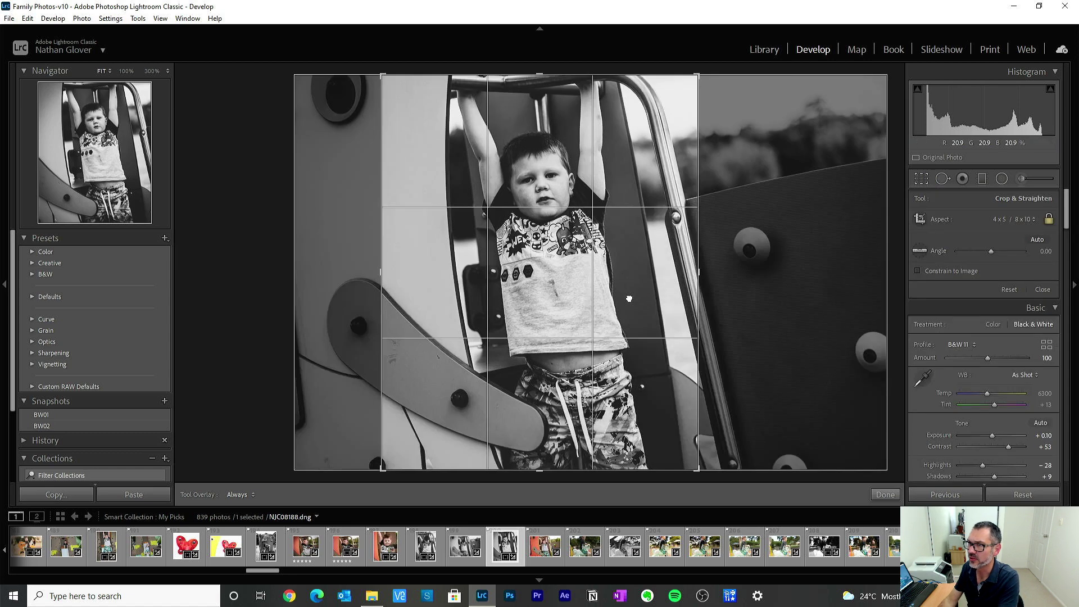
drag(630, 298, 631, 304)
click(887, 497)
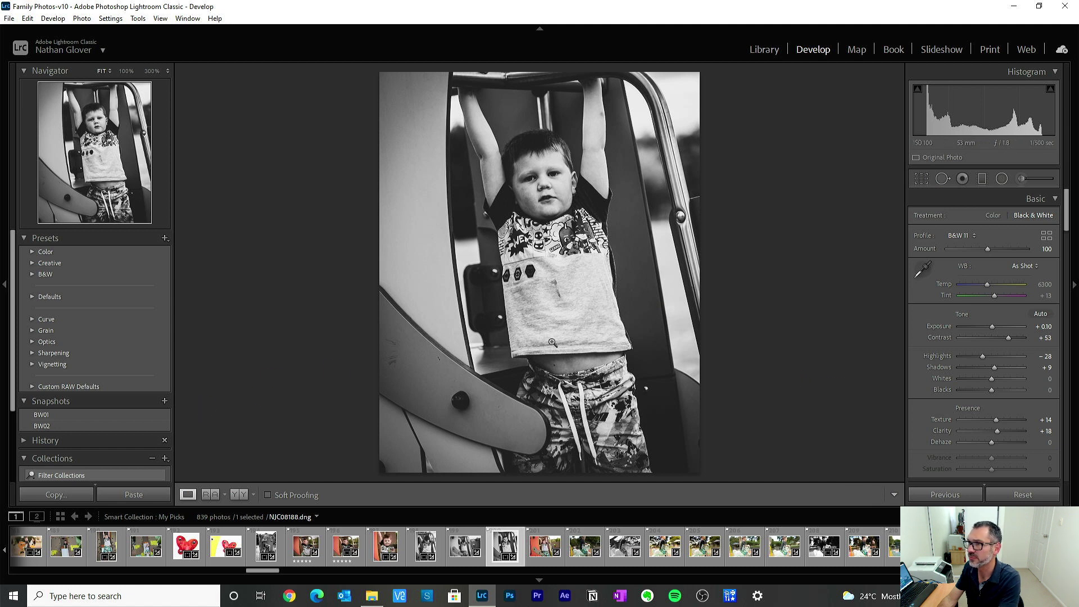
Set the photo's overall Exposure to +0.20
click(1050, 326)
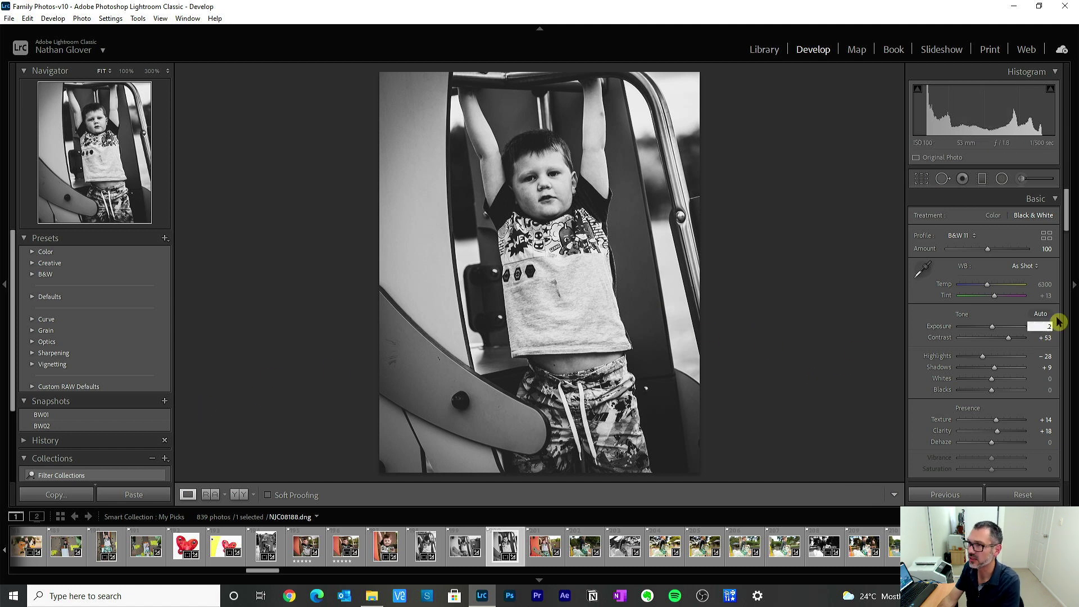
text(.2)
key(Return)
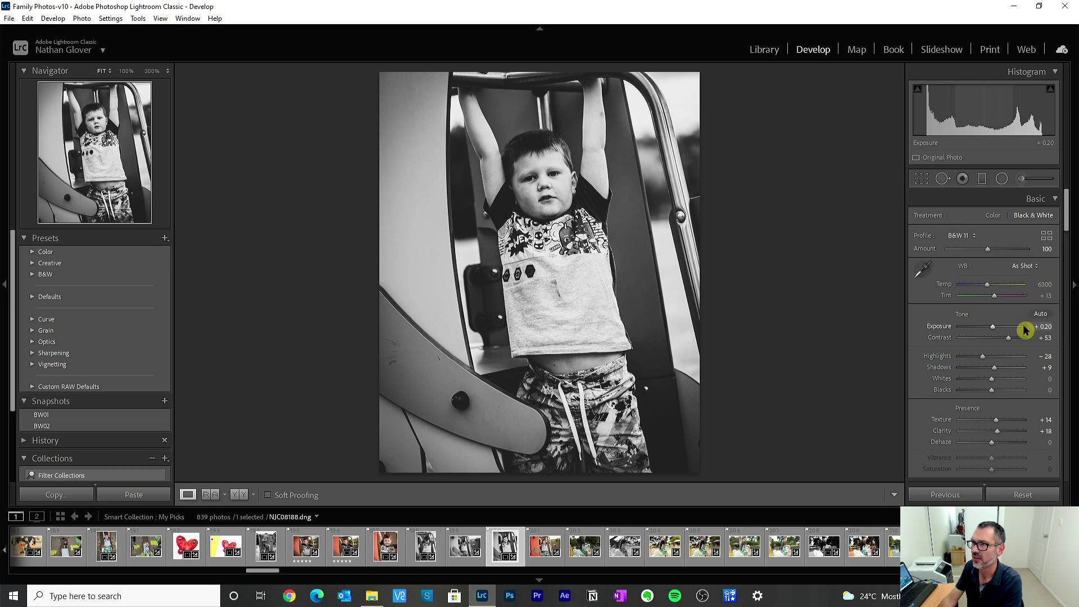
Reselect the brush mask on the boy's face and arms and lower its Exposure to about -0.10
click(1022, 178)
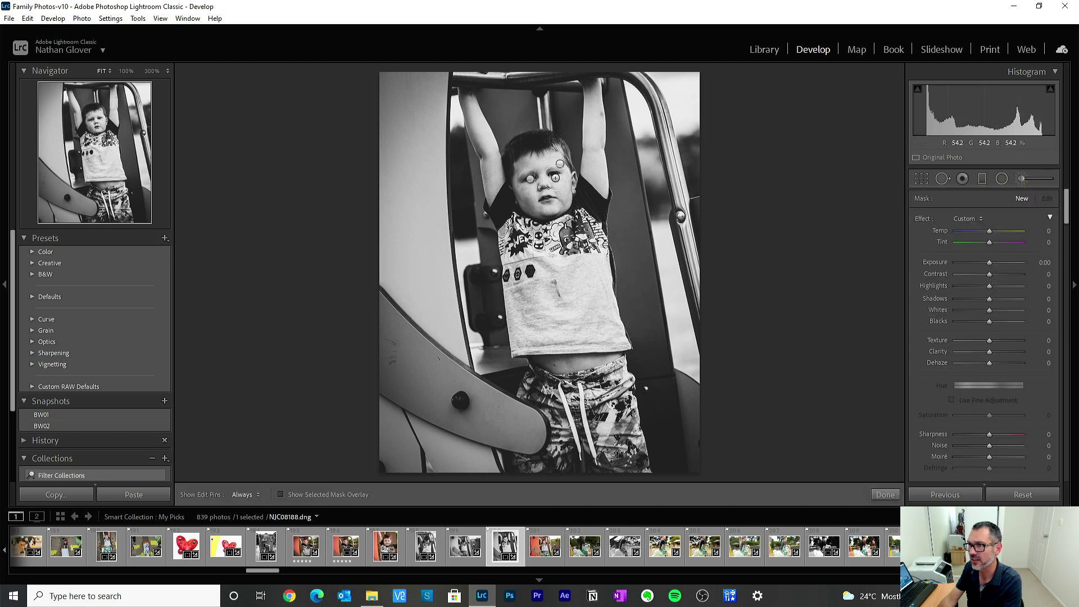
click(560, 164)
drag(981, 284, 974, 284)
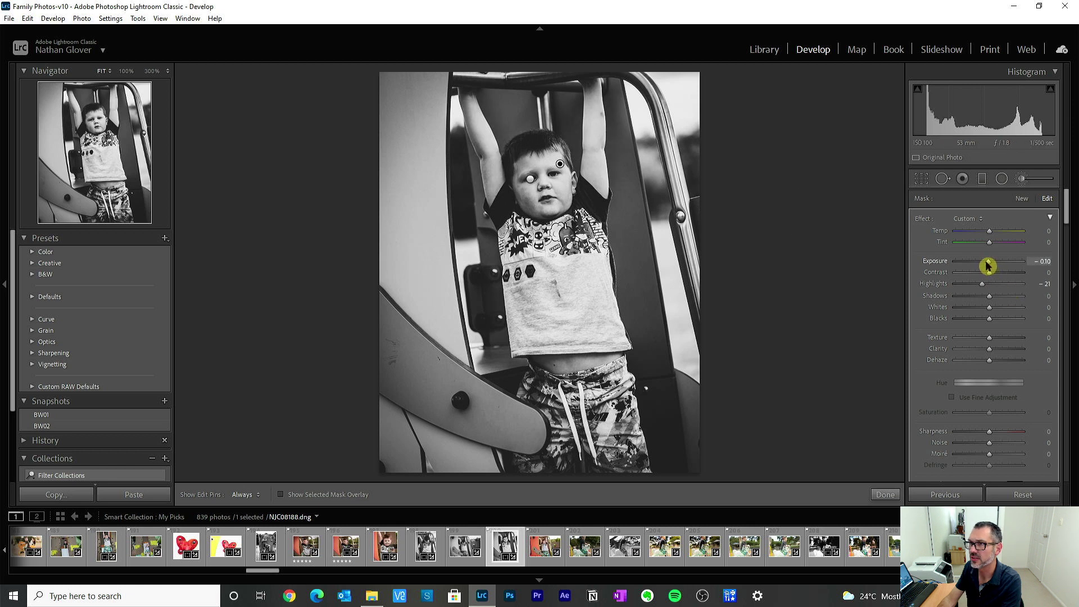
click(890, 497)
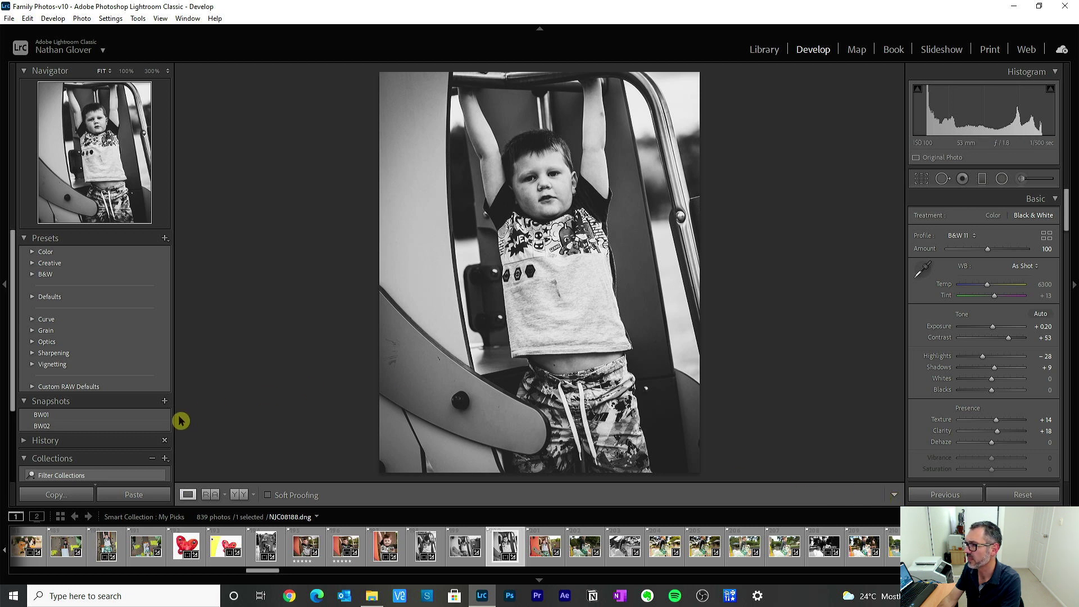
Save the portrait crop as a snapshot named BW03 and compare it with BW02, ending on BW03
click(165, 401)
text(BW)
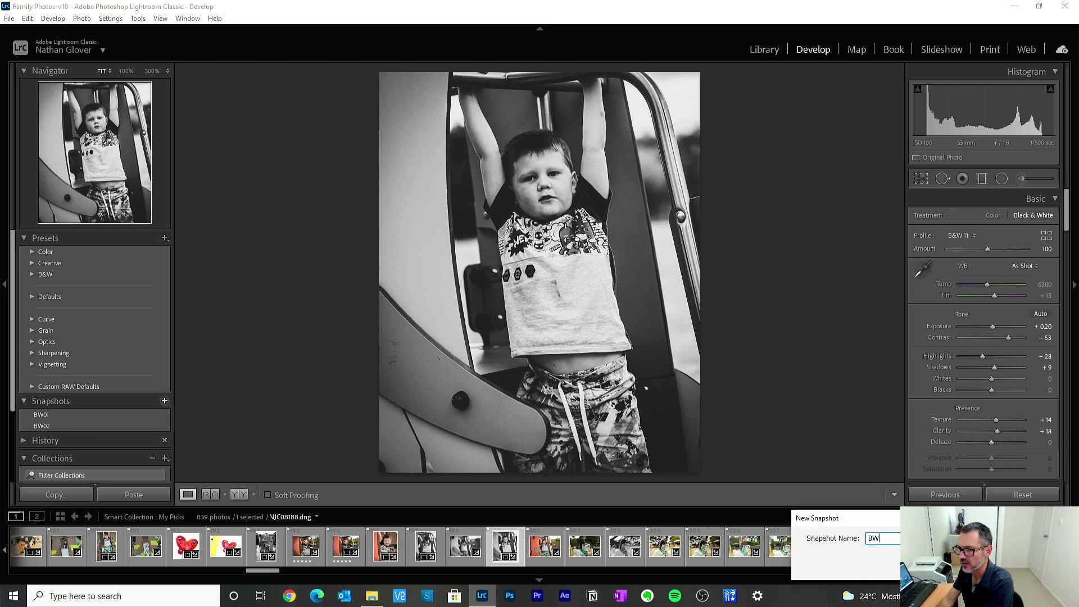
text(03)
key(Return)
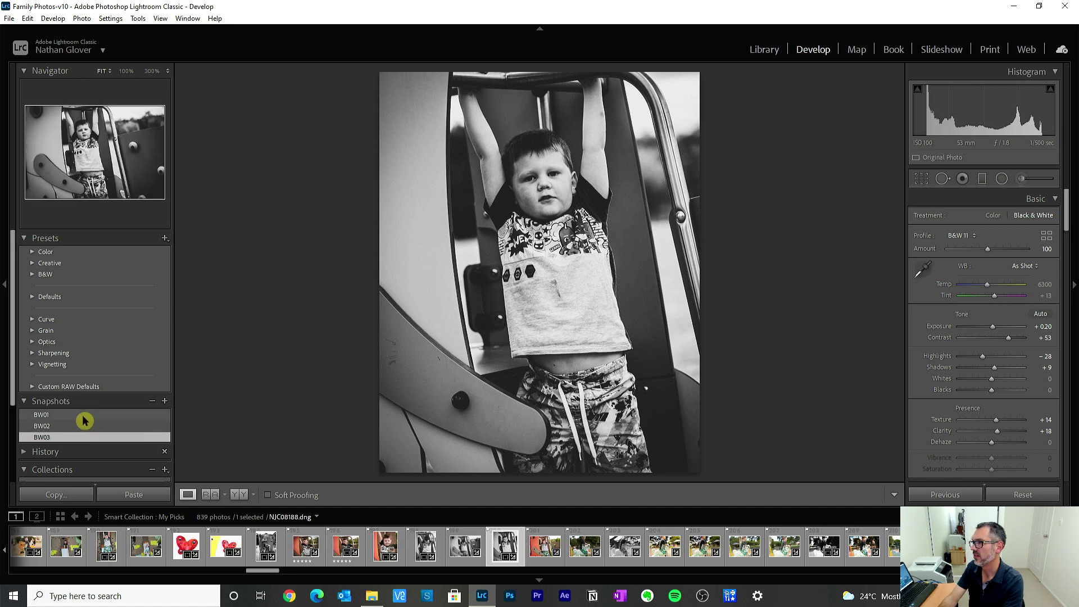
click(63, 427)
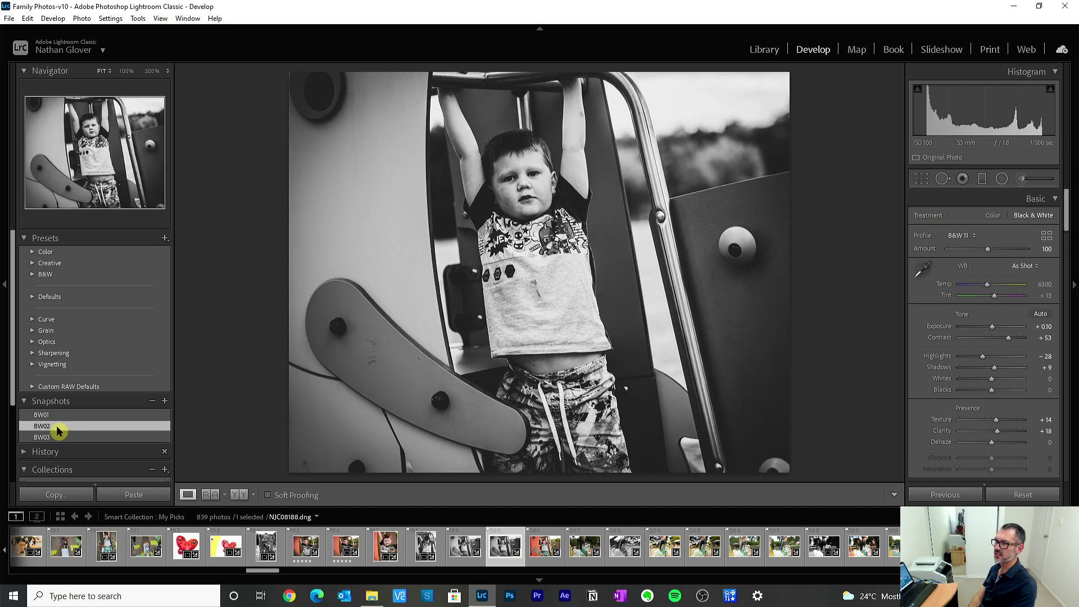
click(47, 438)
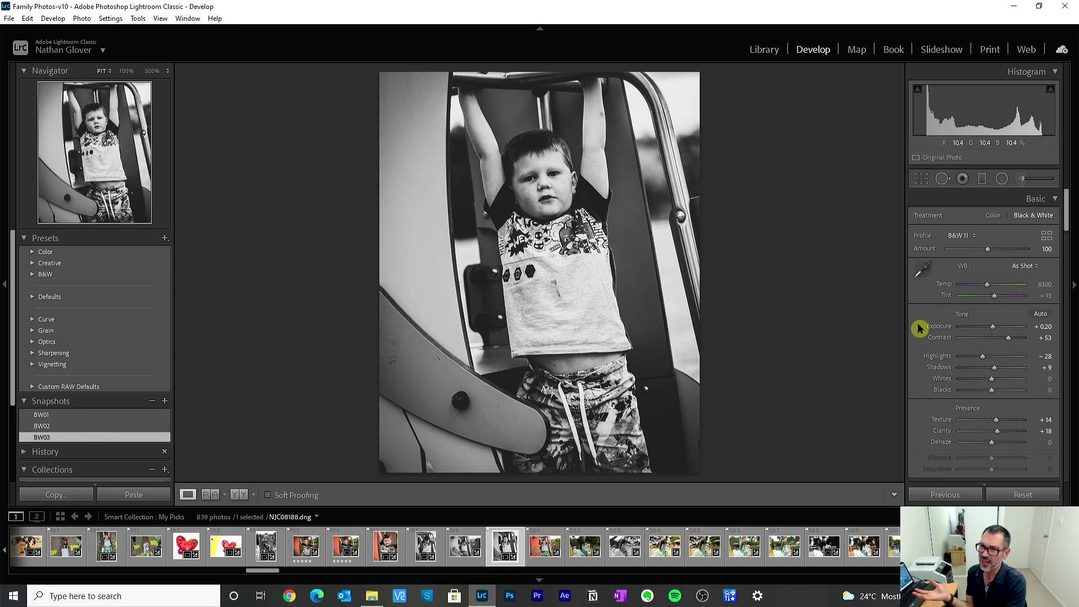
Apply the Modern 03 profile to the photo to turn it into a colour version
click(1046, 236)
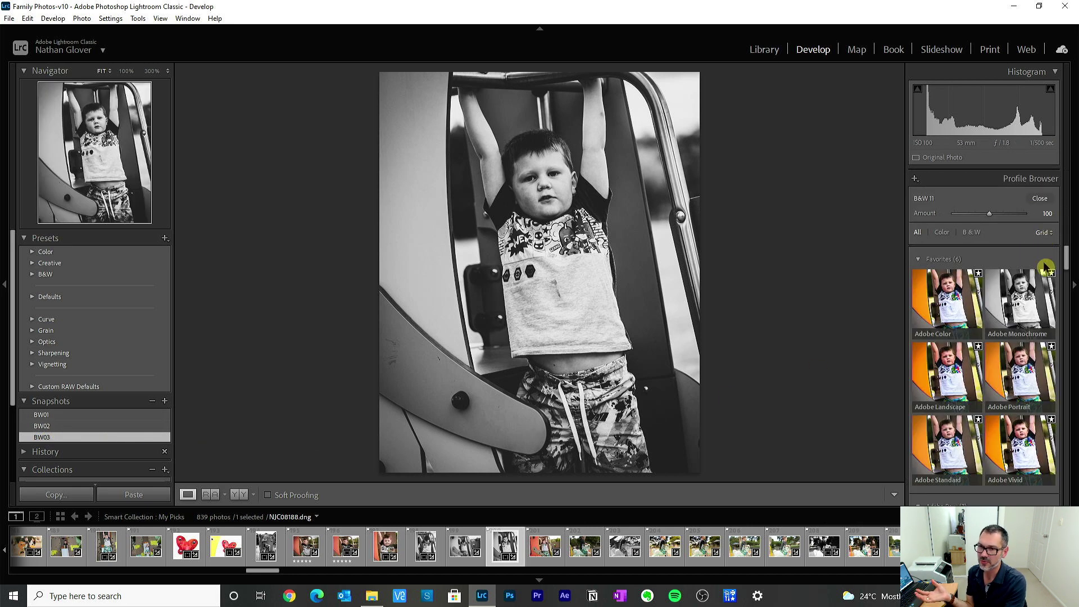
drag(1067, 270, 1070, 449)
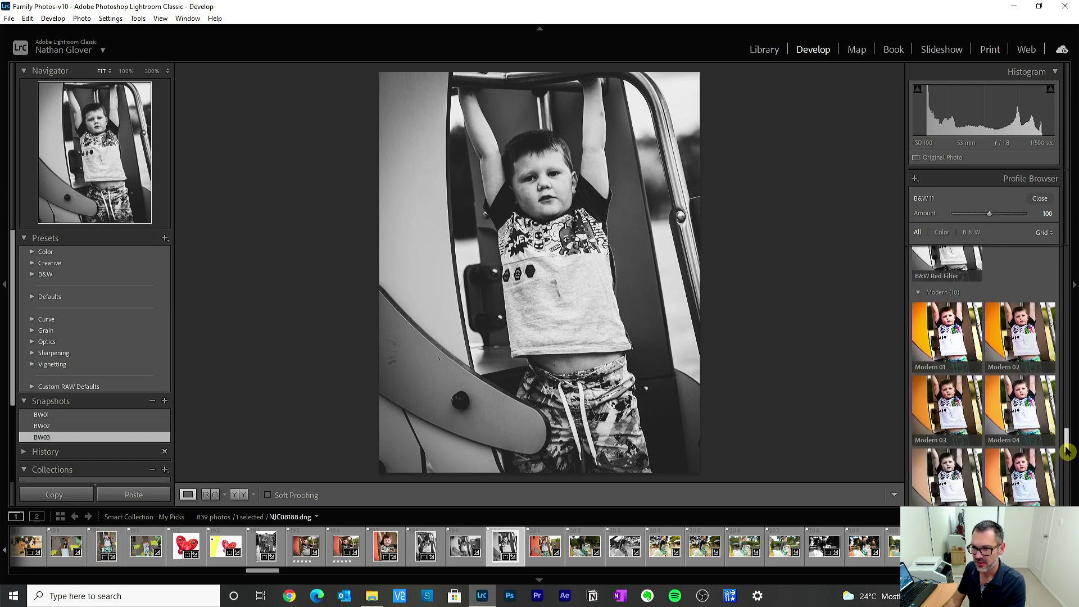
click(950, 415)
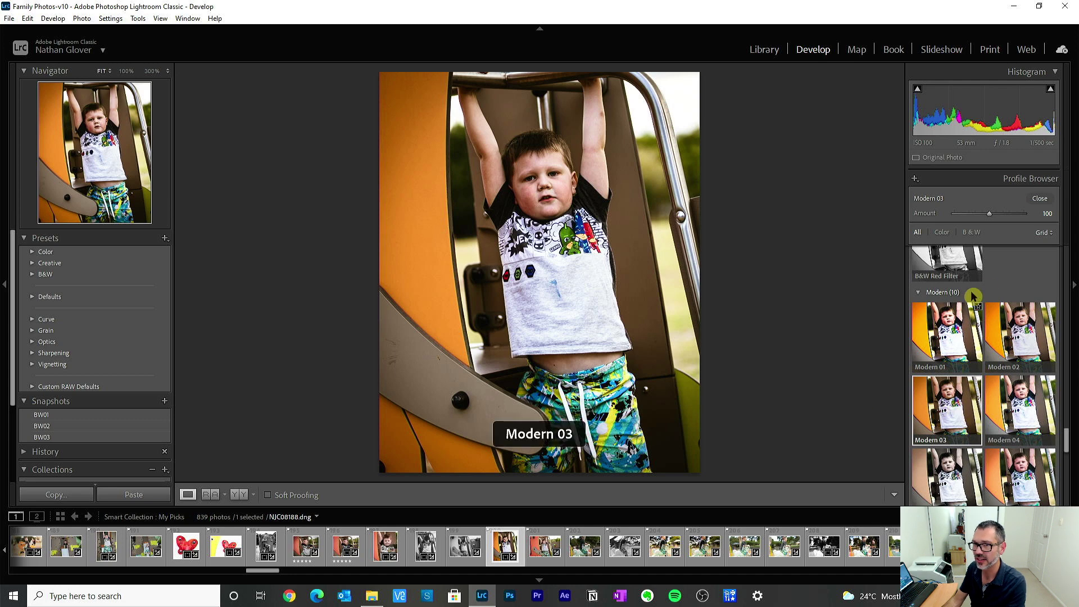
Lower the colour version's Contrast to +7 and its Saturation to -14, resetting the Vibrance after a trial reduction
click(1045, 200)
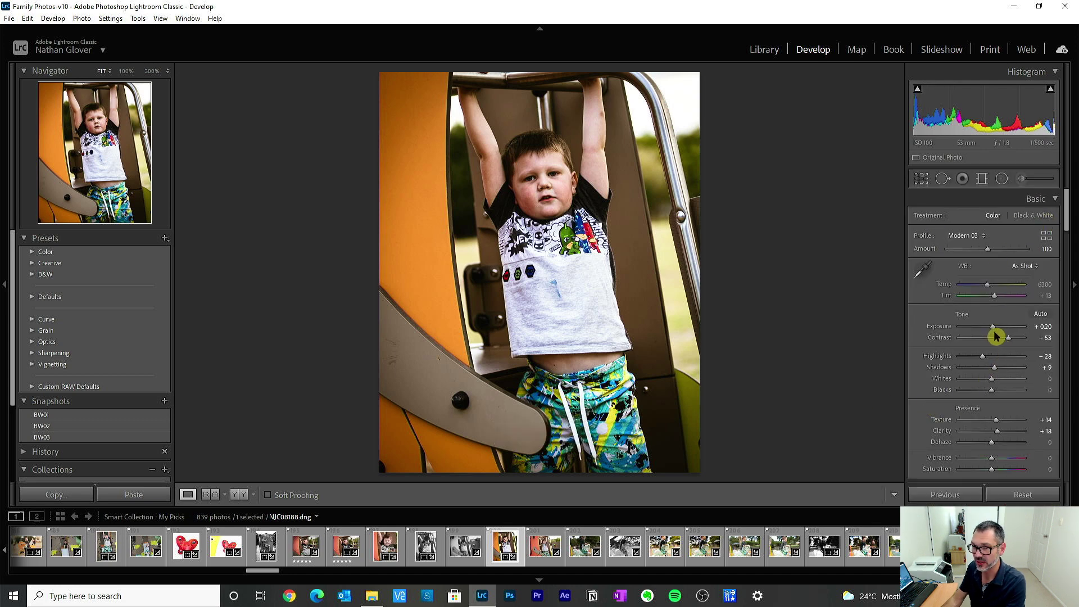
drag(944, 339, 990, 342)
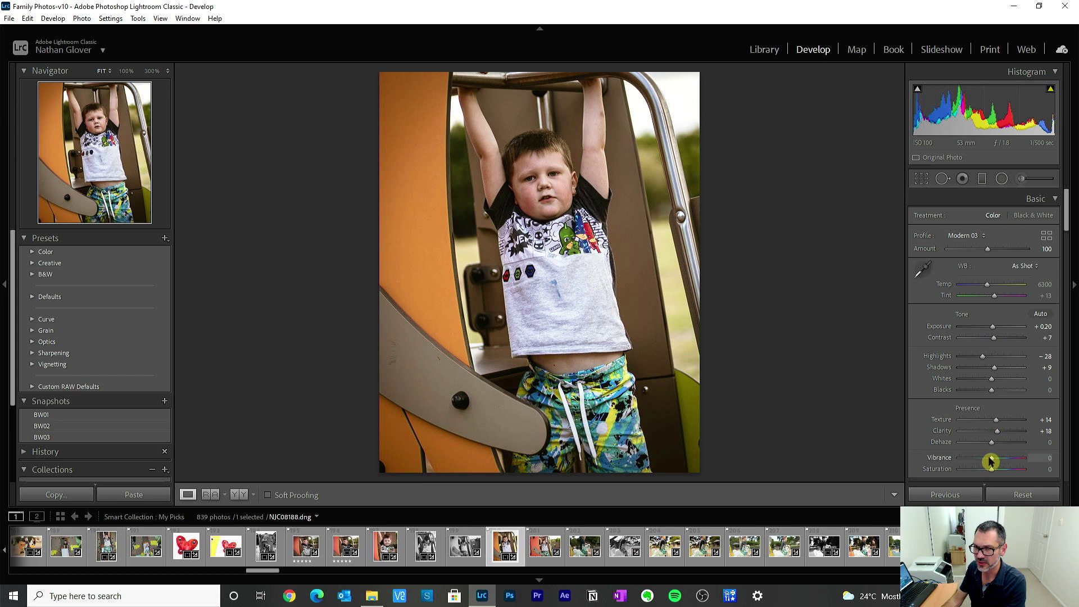
drag(985, 470, 985, 462)
double_click(947, 471)
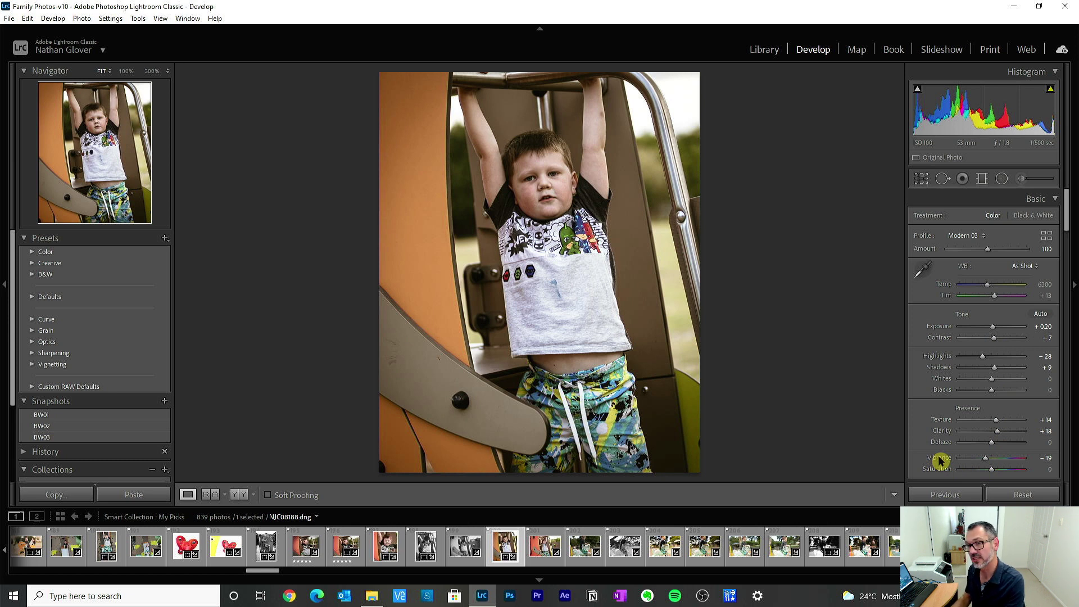
drag(992, 472, 988, 473)
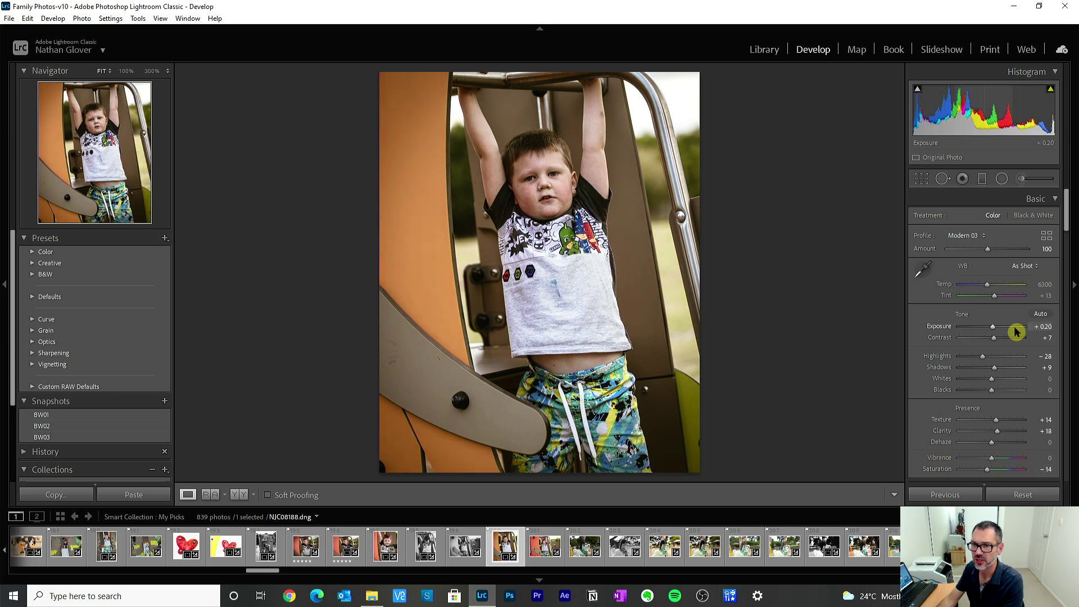
Try an overall Exposure of +0.40, and reduce it to +0.30
click(1044, 326)
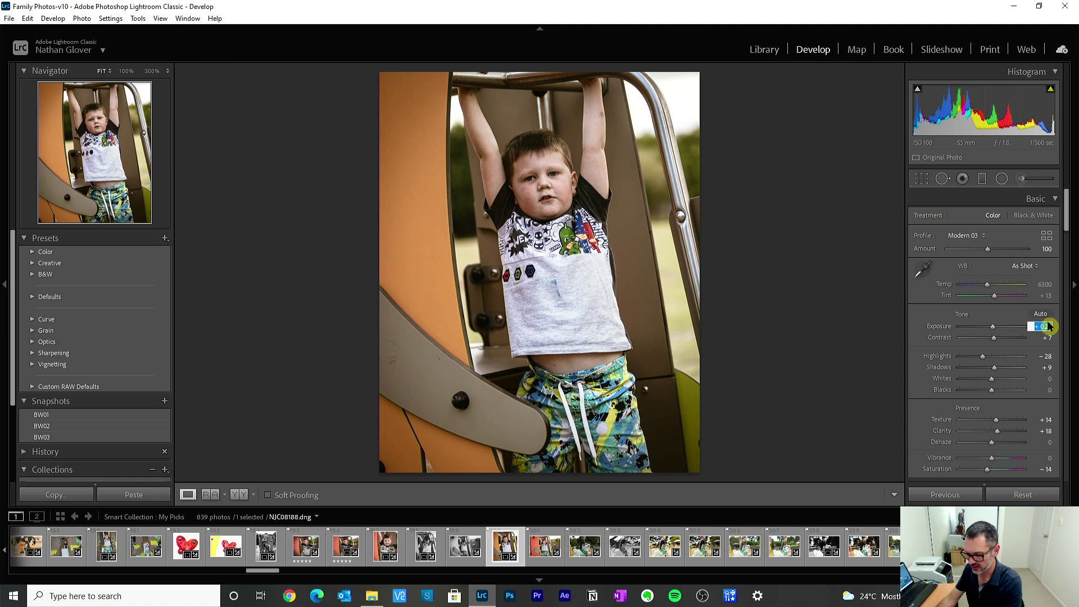
text(0.4)
key(Return)
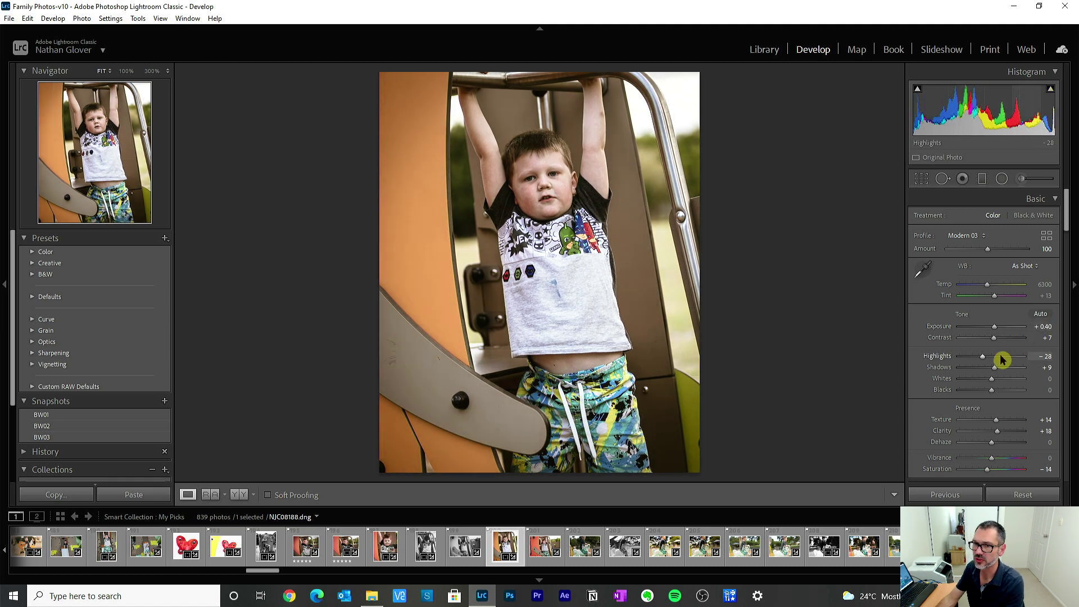
click(1045, 327)
text(0.3)
key(Return)
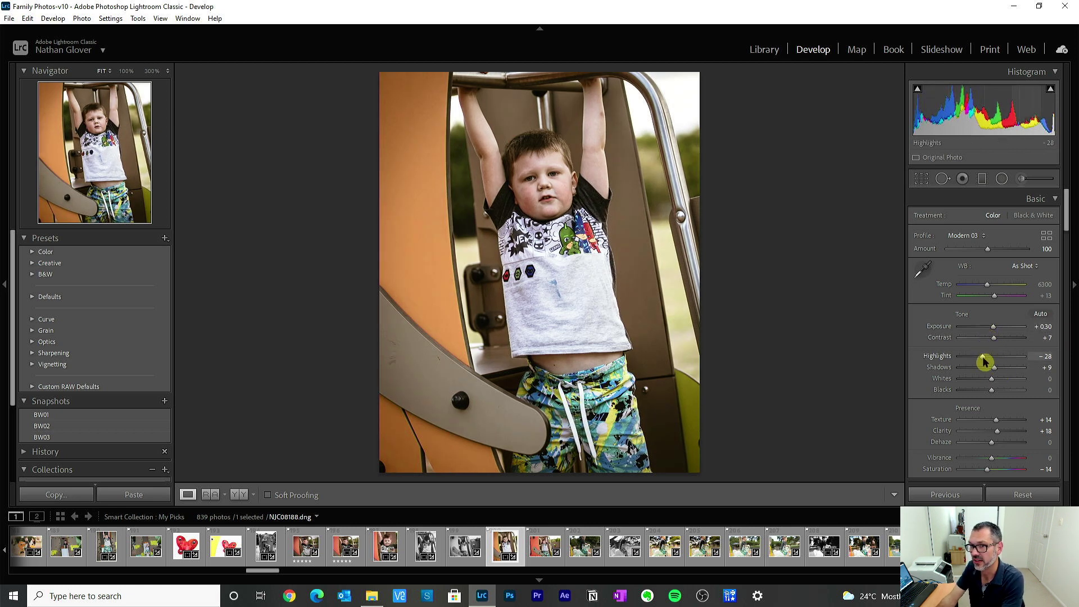
Lower the photo's Shadows to -21
key(Down)
key(Down)
key(Down)
key(Down)
key(Down)
key(Down)
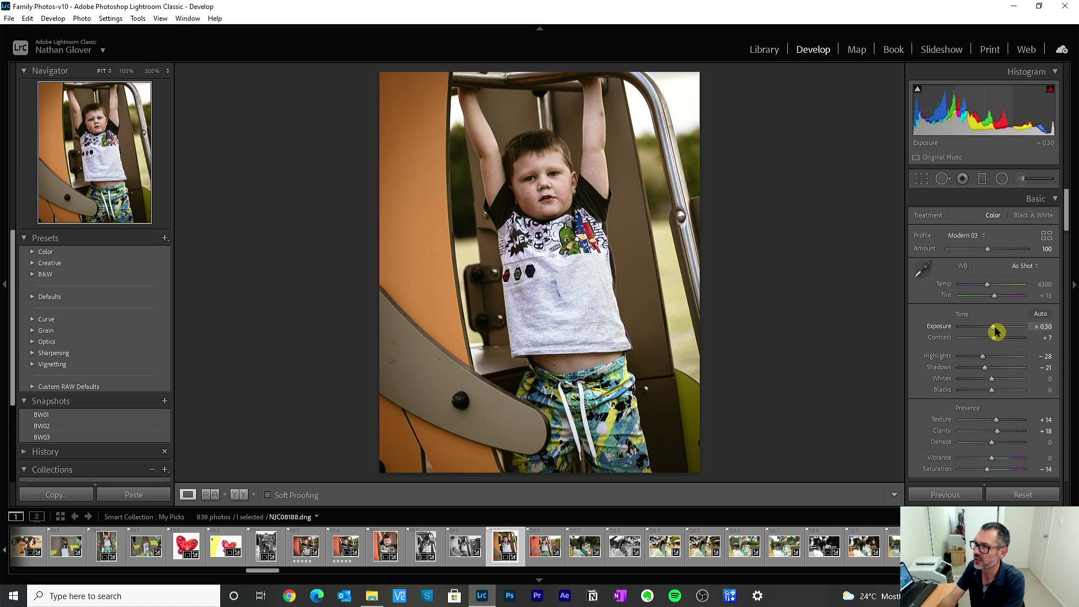
Raise the colour version's overall Exposure to +0.50
drag(995, 329, 998, 329)
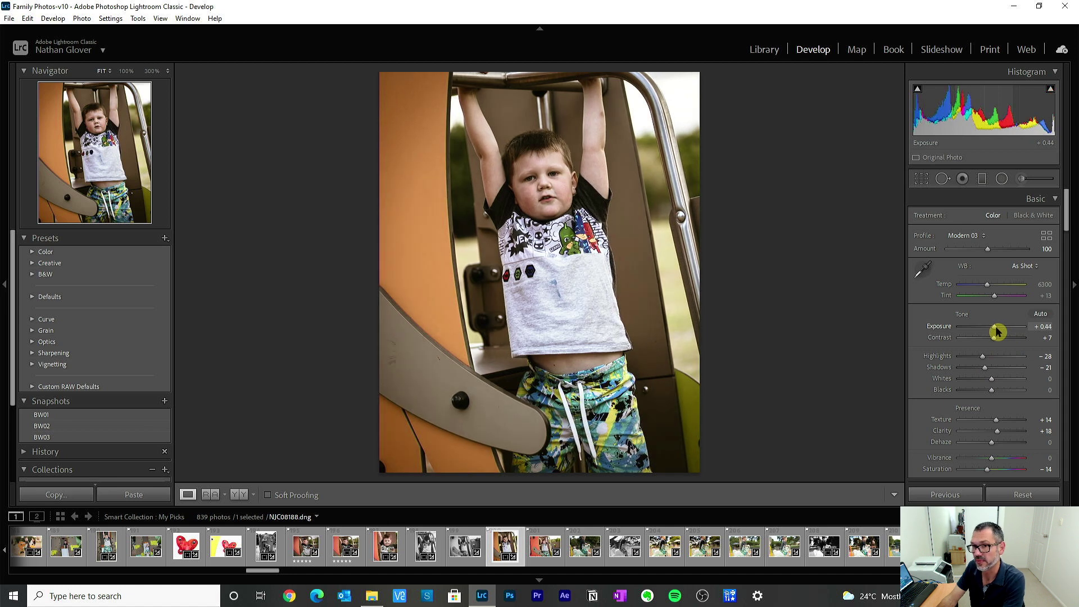
click(1041, 326)
key(BackSpace)
text(0.5)
key(Return)
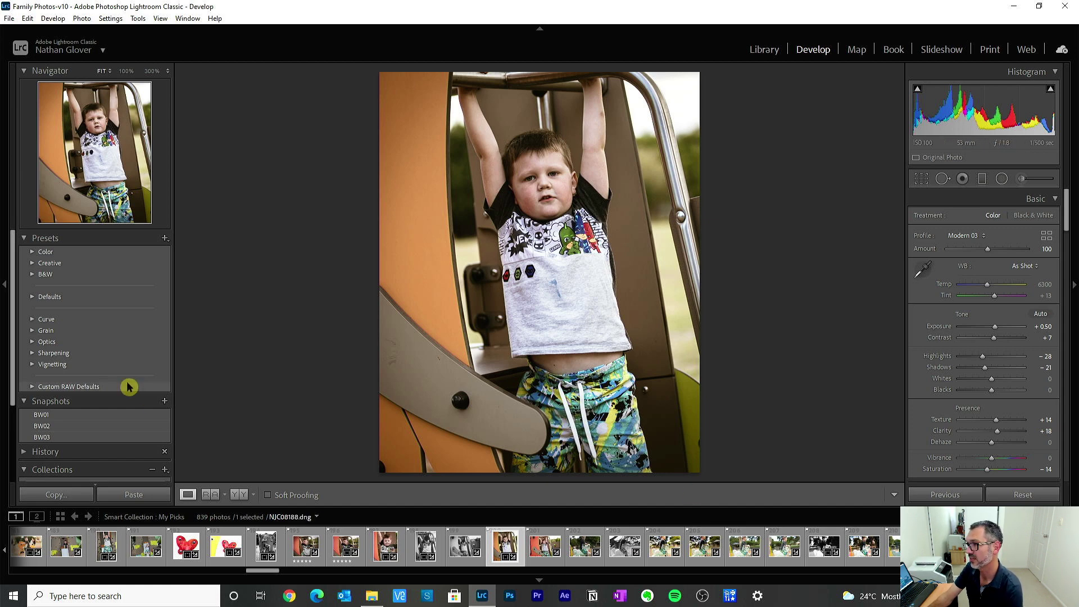
Apply the snapshots BW01, BW02 and BW03 in turn to compare the versions, ending on BW03
click(107, 415)
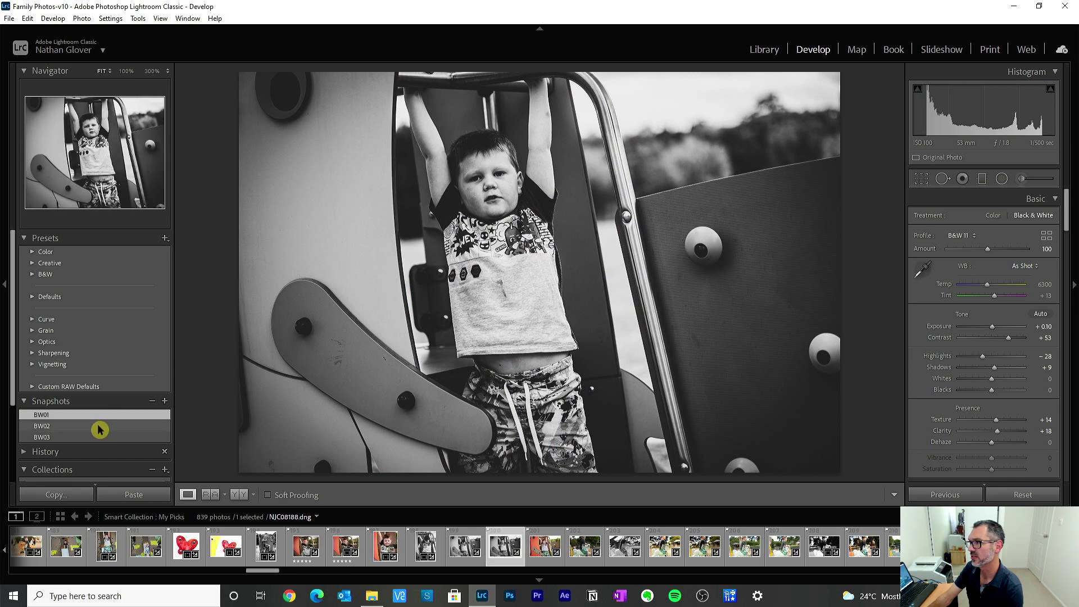
click(98, 429)
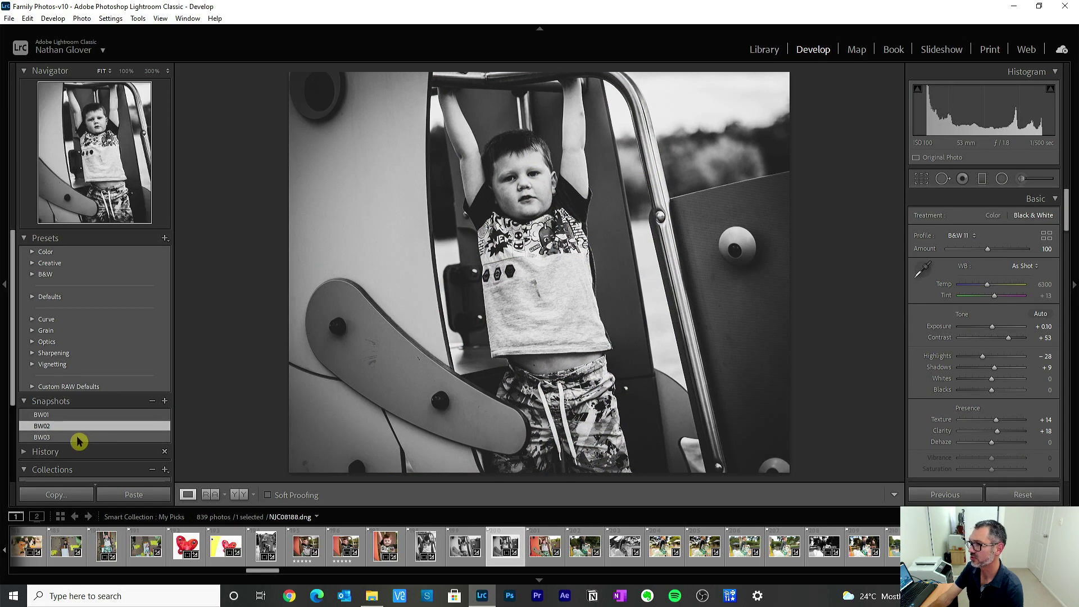
click(78, 438)
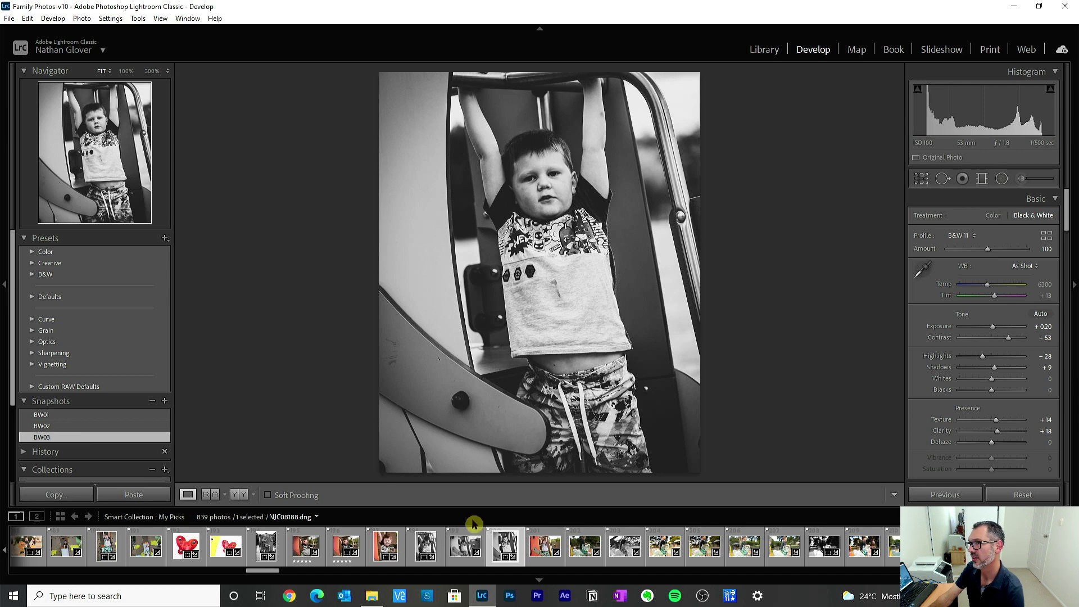
Open NJC08190.dng and examine the boy's face and arm at 100%, returning to the full photo view
click(539, 552)
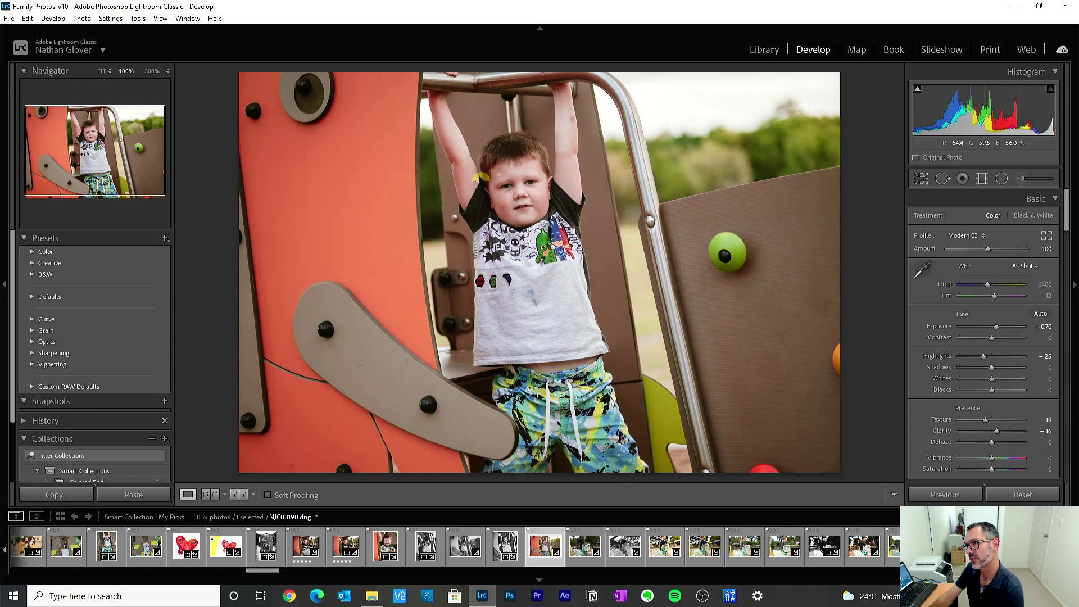
click(477, 179)
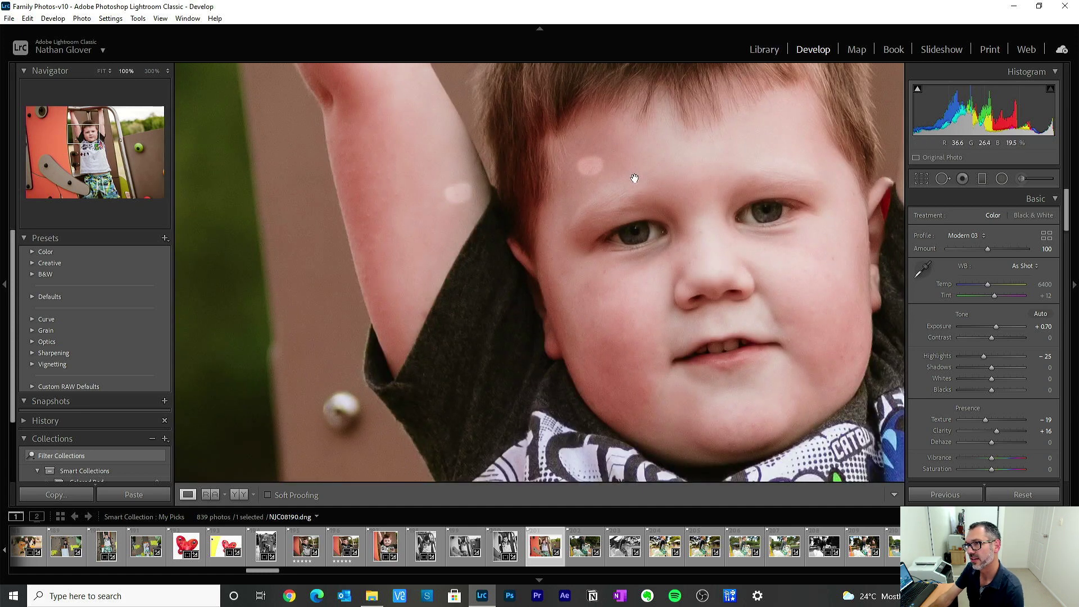
click(474, 206)
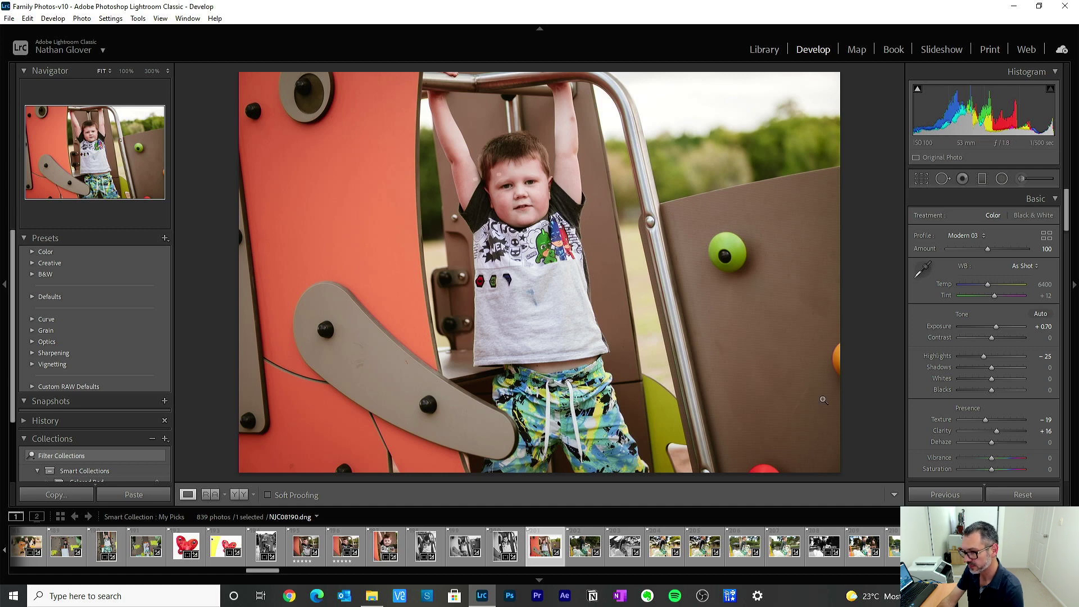
Synchronize the develop settings of NJC08186.dng to NJC08190.dng without local adjustments or crop, and reopen NJC08190.dng
click(469, 547)
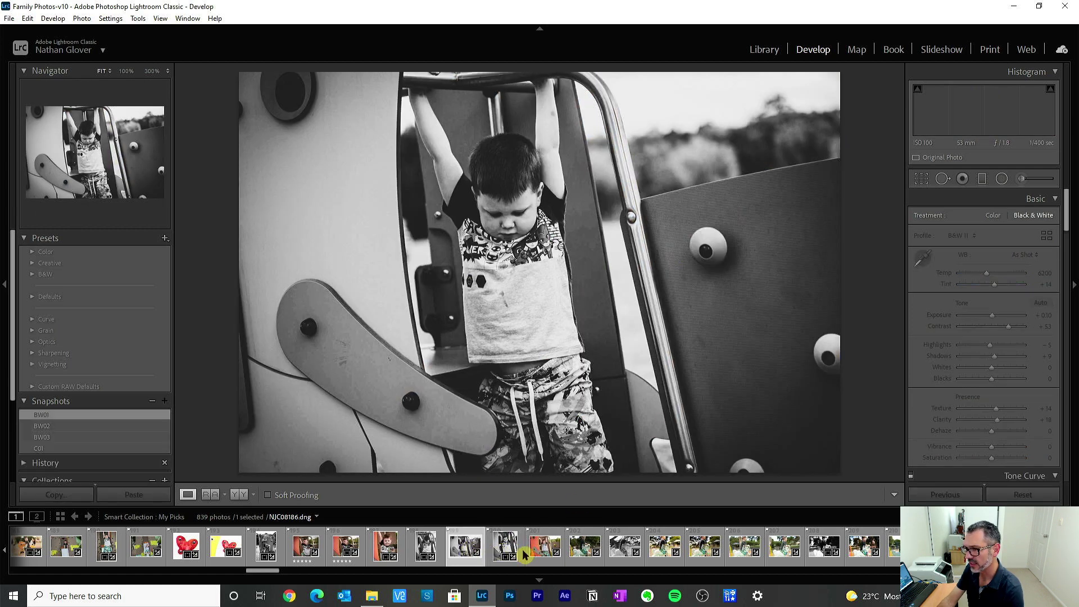
ctrl+click(535, 551)
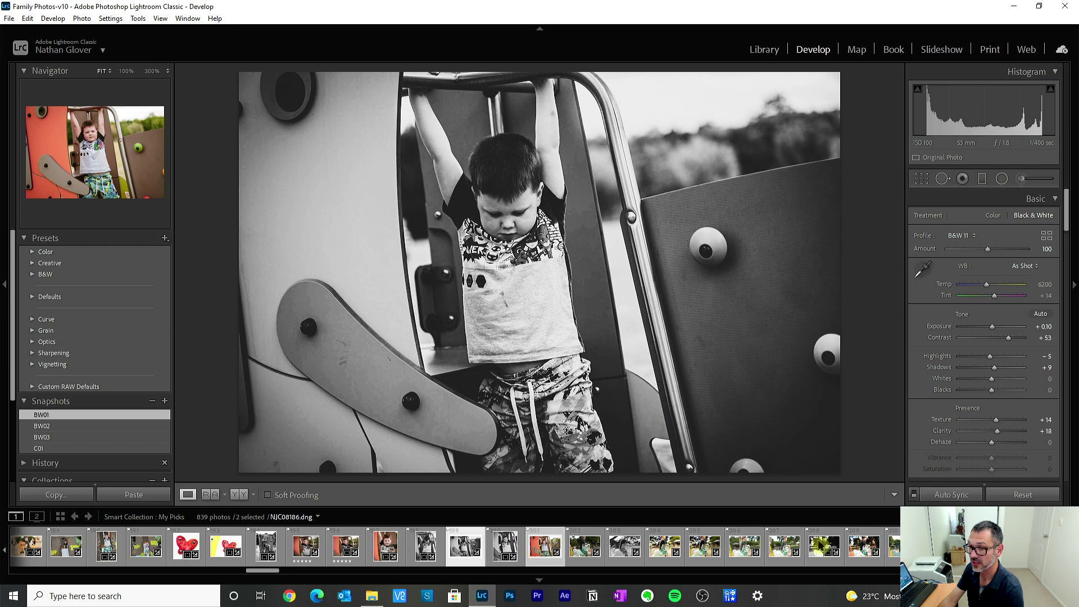
click(945, 495)
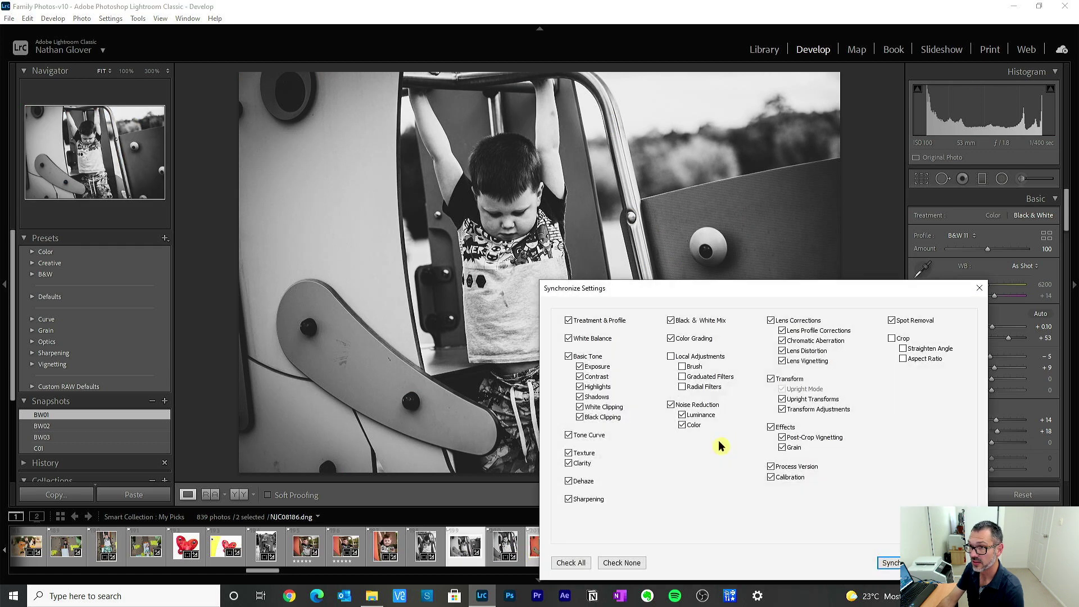
click(891, 563)
click(549, 555)
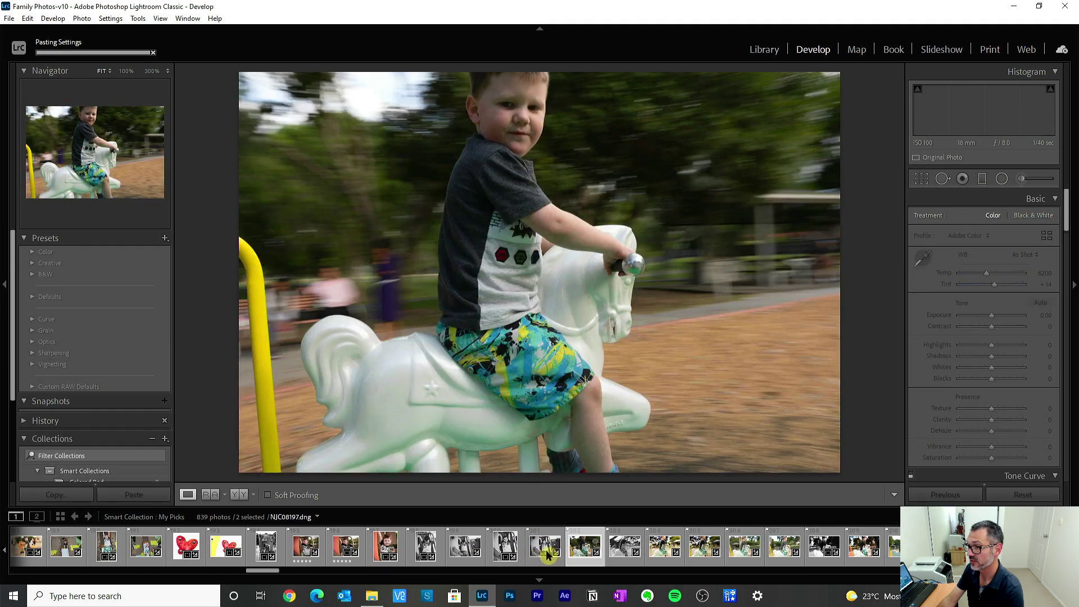
click(547, 556)
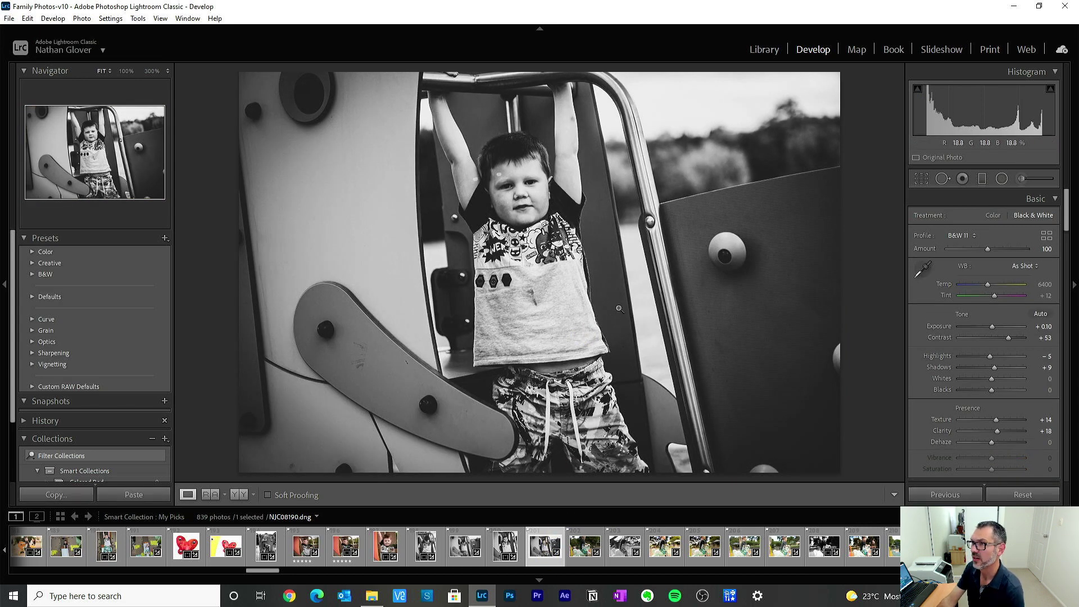
Reset the Highlights of NJC08190.dng and lower them to -14
drag(978, 365, 982, 363)
double_click(939, 358)
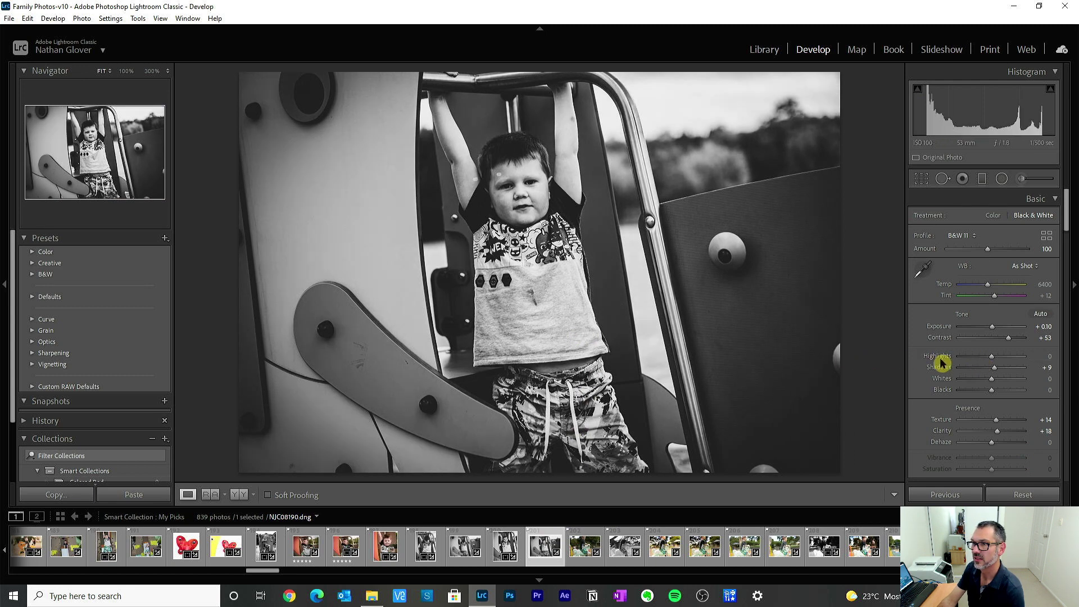
drag(993, 358, 988, 361)
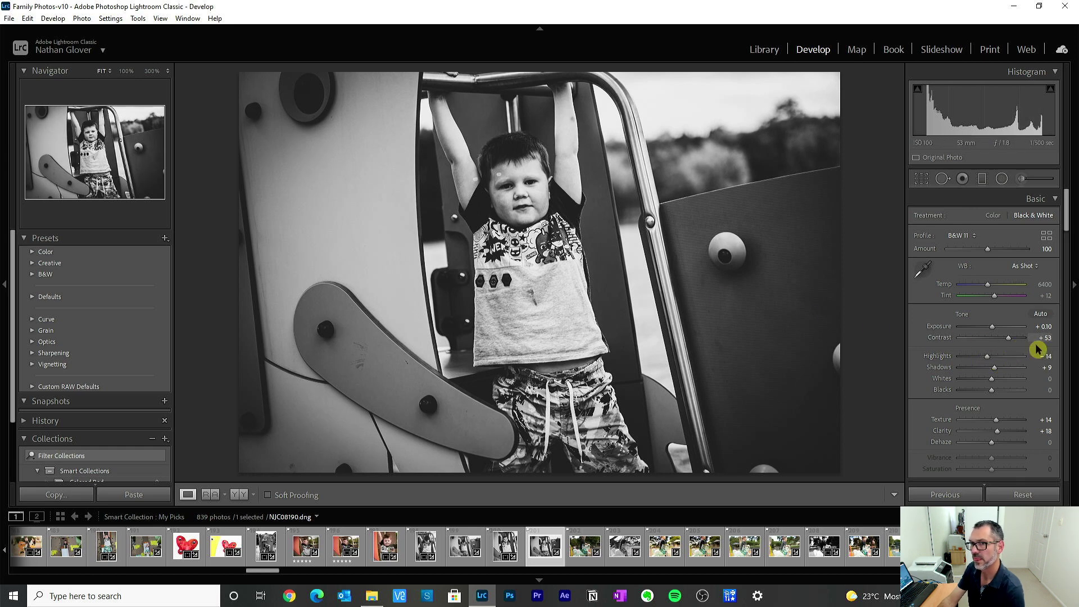
Try lowering the Tone Curve's Shadows region to -38 and undo the change
drag(1068, 228, 1068, 284)
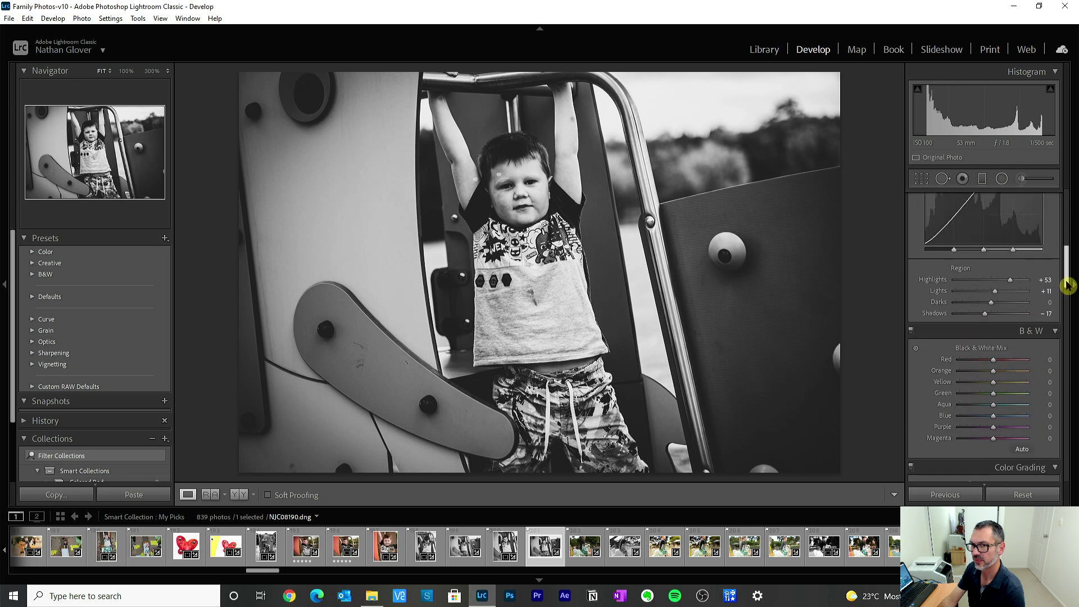
click(979, 317)
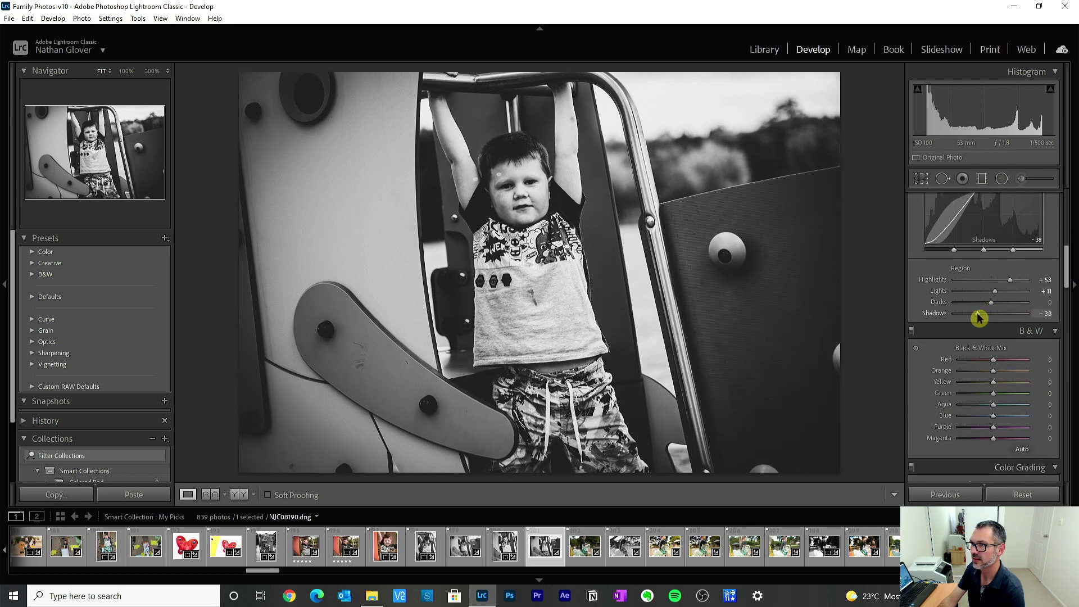
key(ctrl+z)
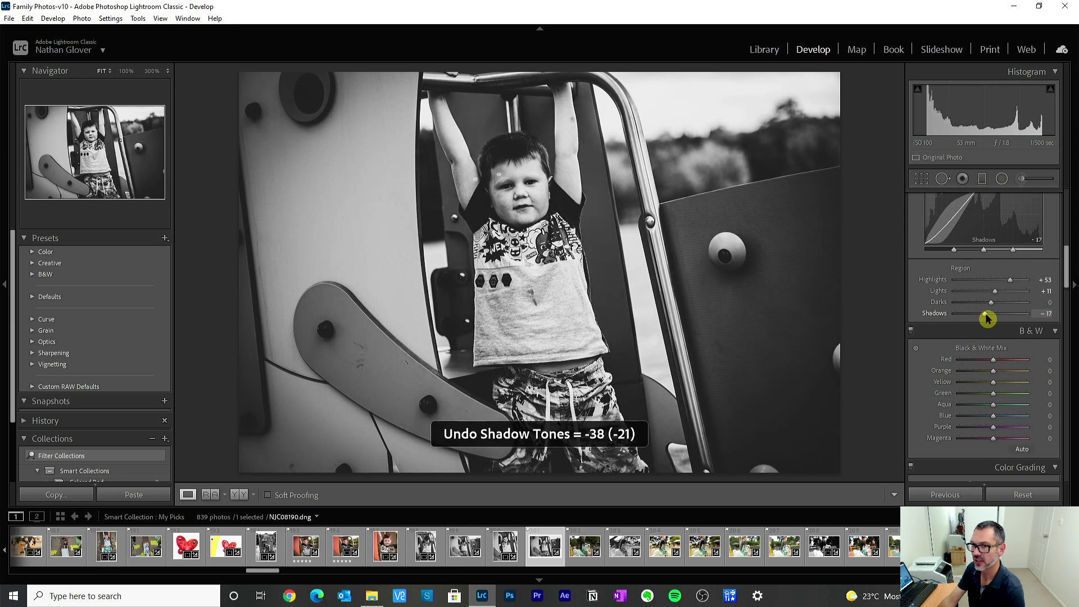
Clone over the light spot on the boy's arm with a size 48 Spot Removal circle, sampling the arm skin just above it
click(484, 176)
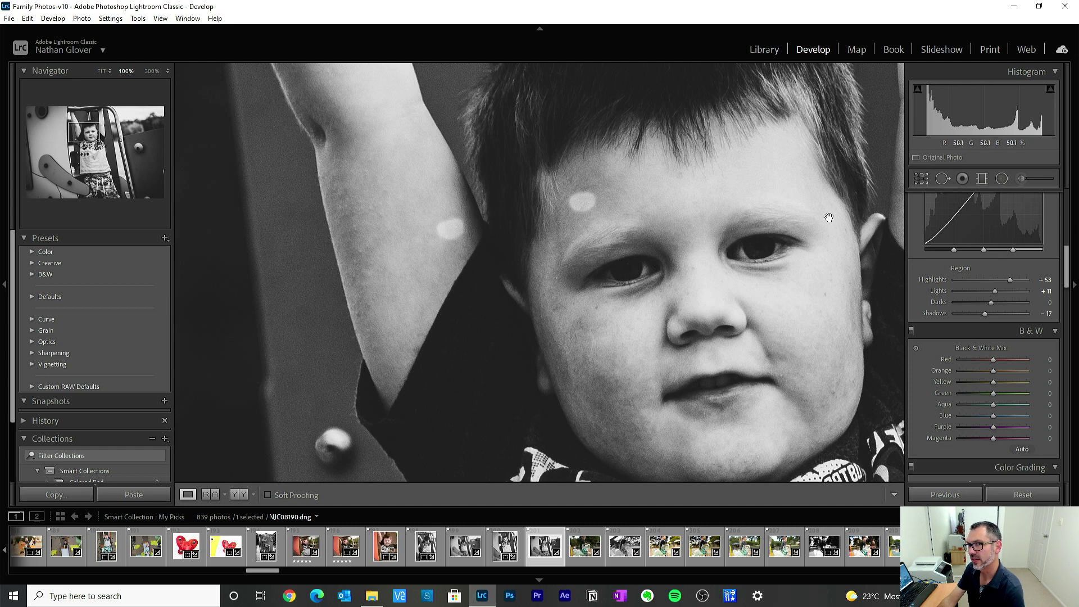
click(472, 214)
click(478, 182)
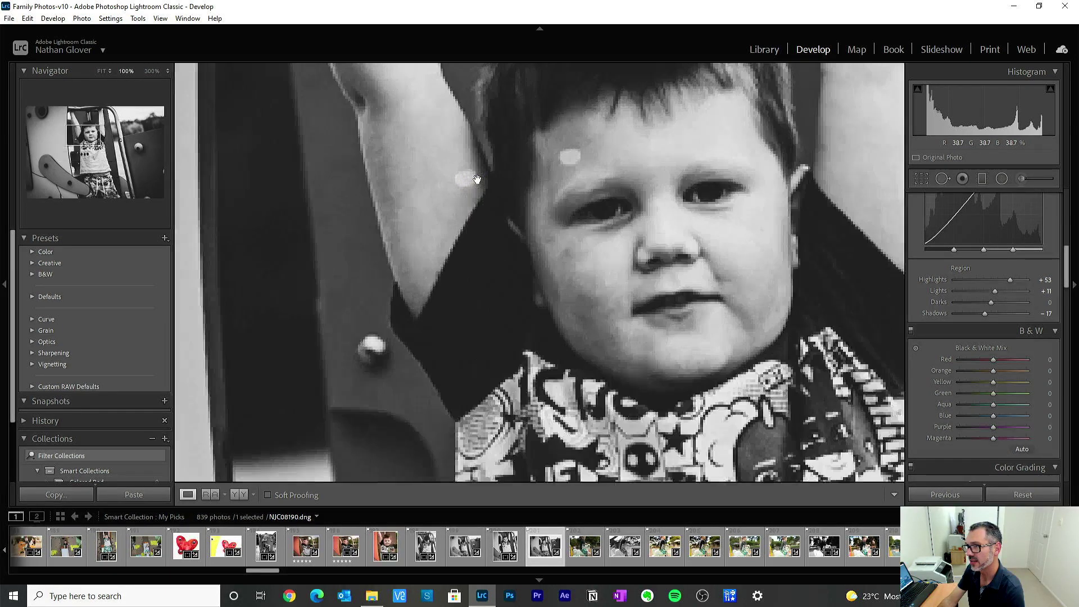
click(945, 178)
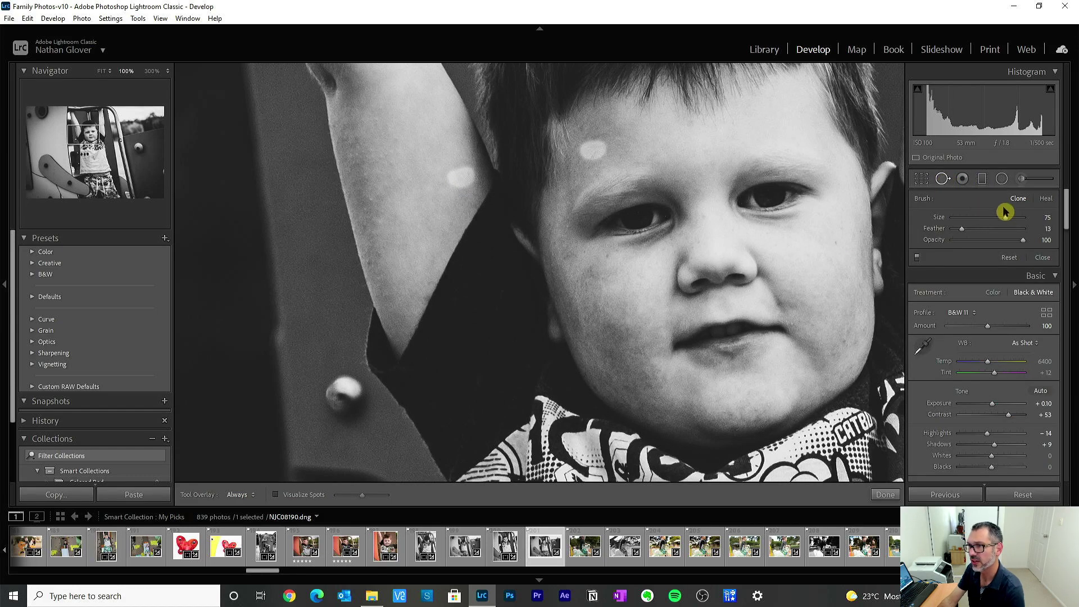
scroll(466, 181, down, 3)
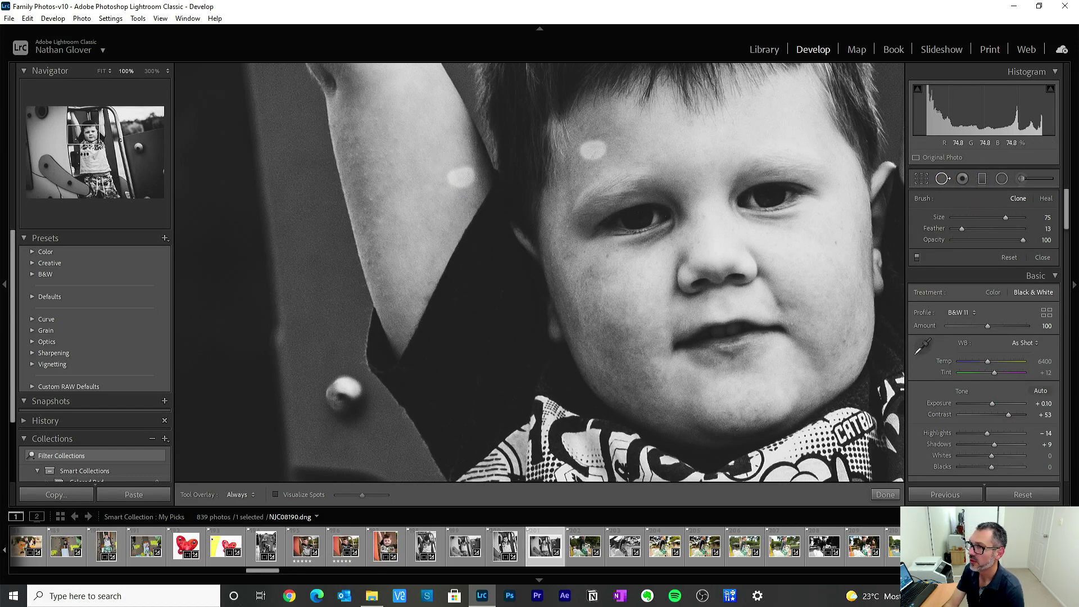
scroll(462, 179, down, 5)
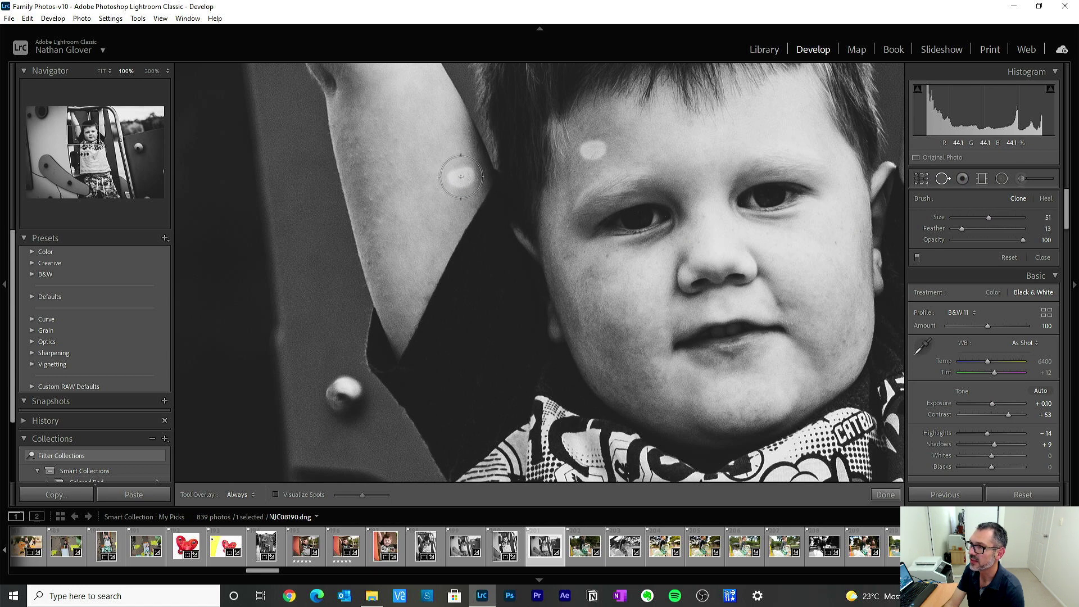
click(462, 180)
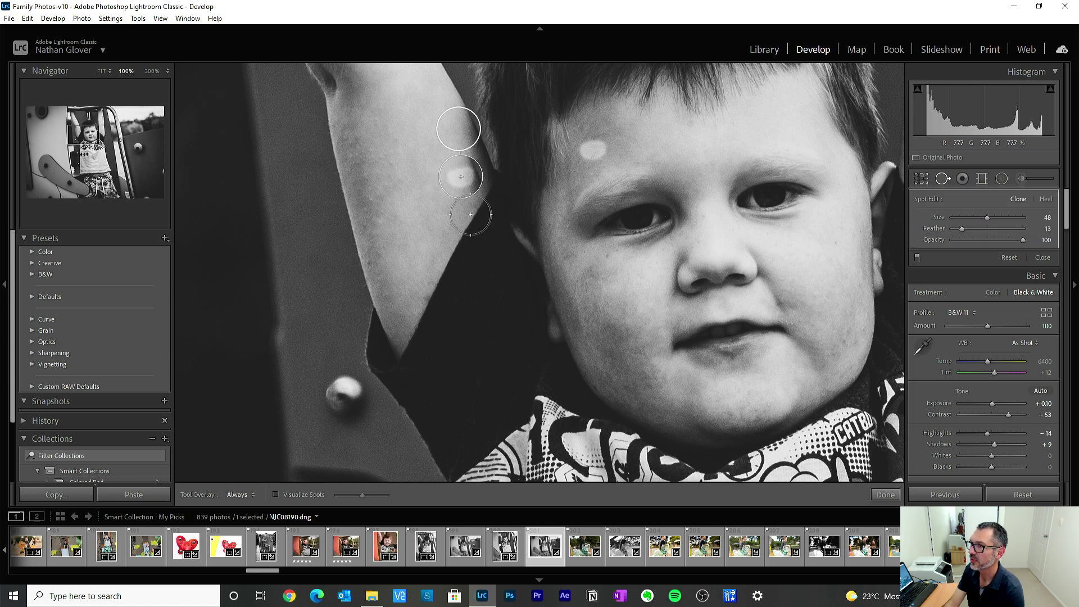
mouse_move(458, 131)
mouse_down()
mouse_move(428, 143)
mouse_move(421, 219)
mouse_move(425, 133)
mouse_up()
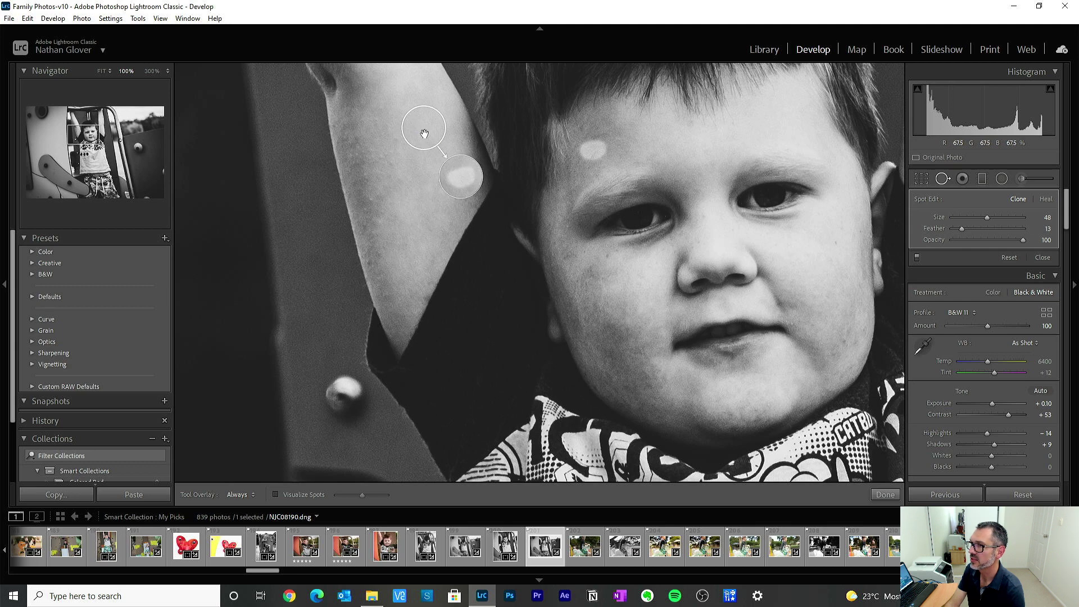
click(886, 494)
Undo the Spot Removal edits covering the light spot on the boy's arm and keep the Spot Removal tool active
key(ctrl+z)
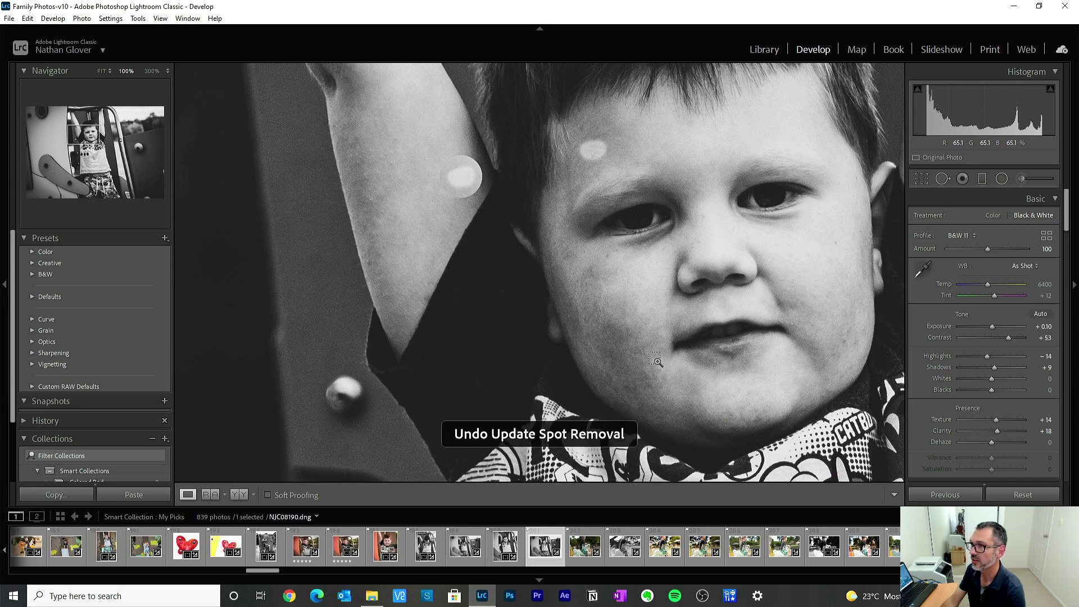
click(945, 179)
key(ctrl+z)
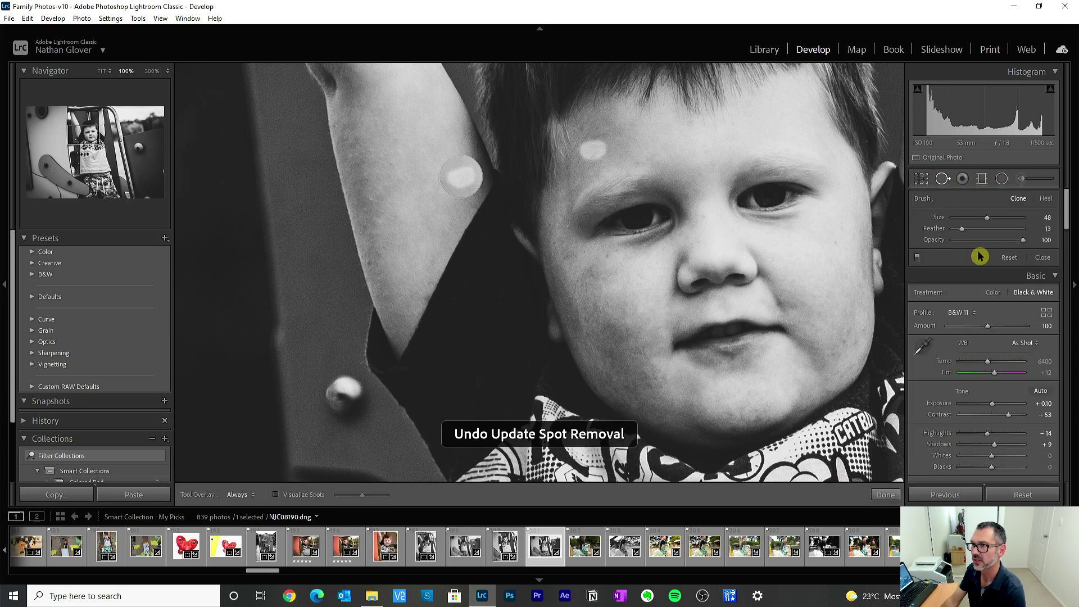
key(ctrl+z)
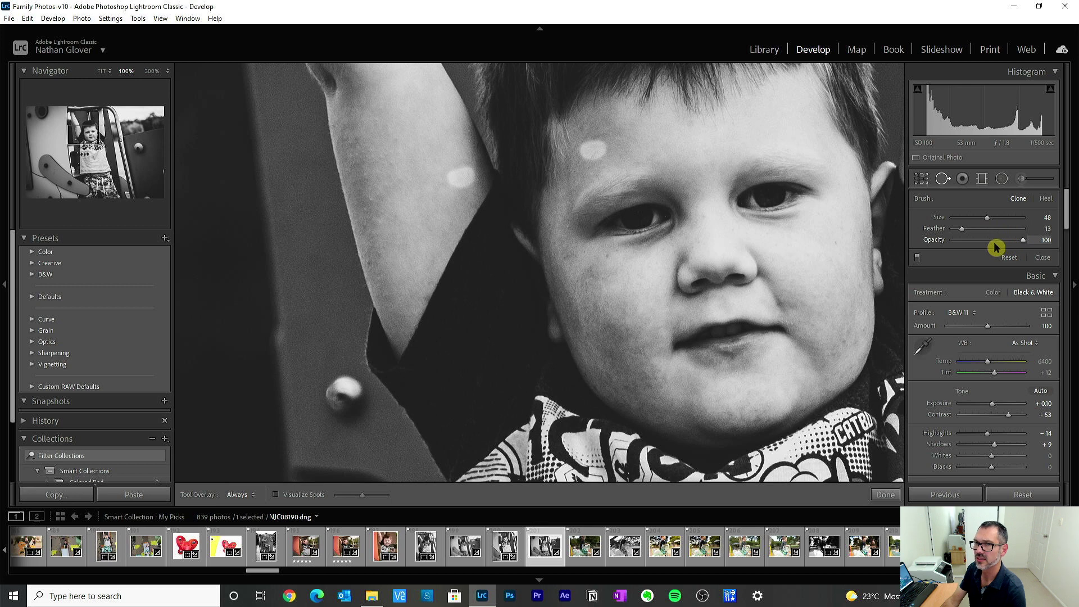
Try cloning over the light spot on the boy's arm with a size 48 Spot Removal circle and Feather 46
drag(962, 229, 988, 236)
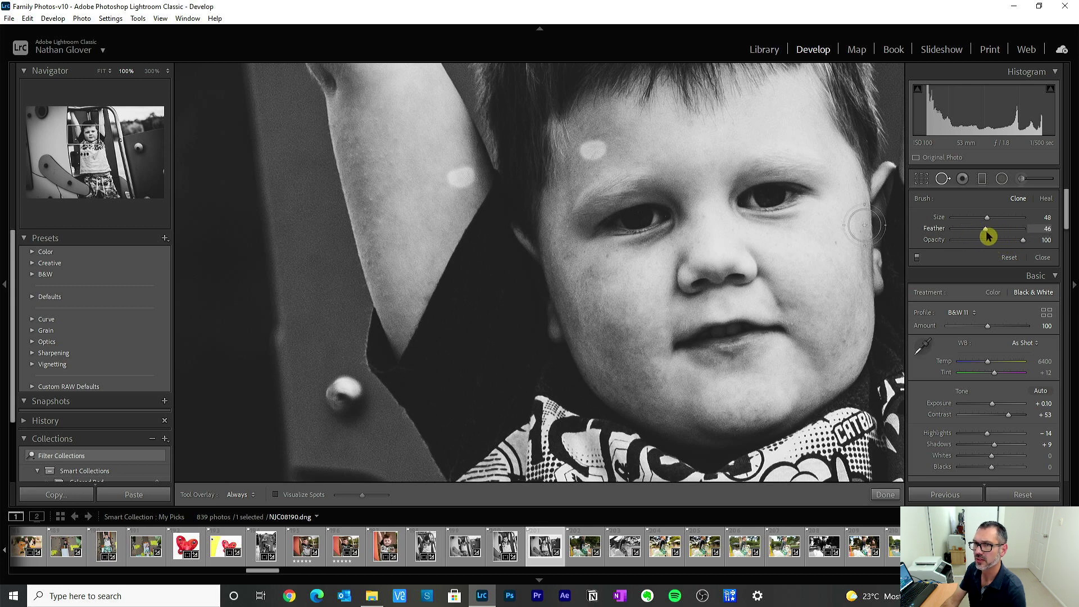
click(462, 177)
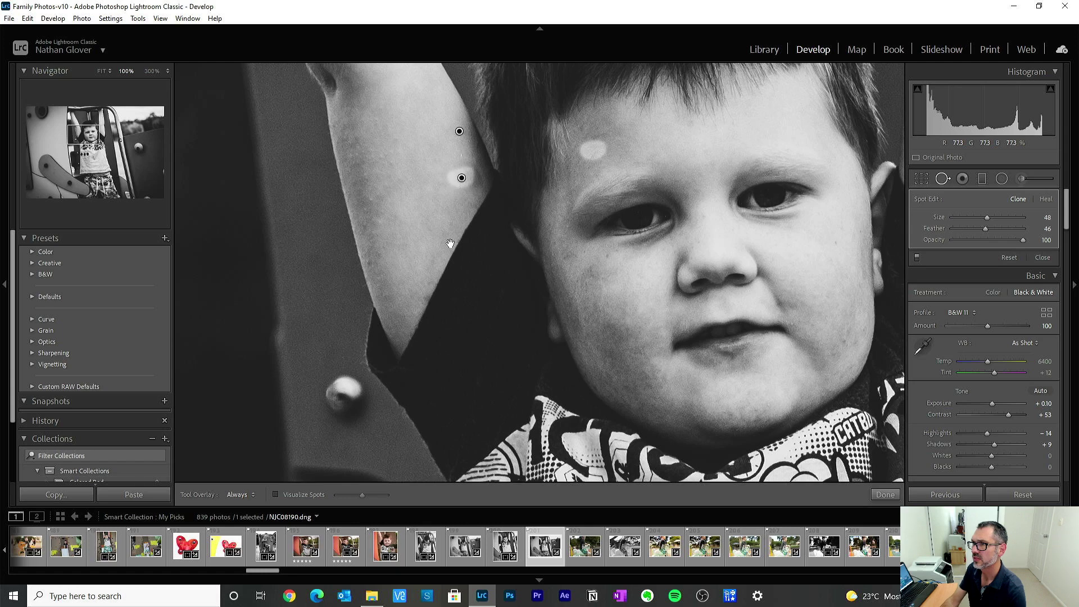
mouse_move(461, 178)
mouse_down()
mouse_move(438, 145)
mouse_move(428, 185)
mouse_up()
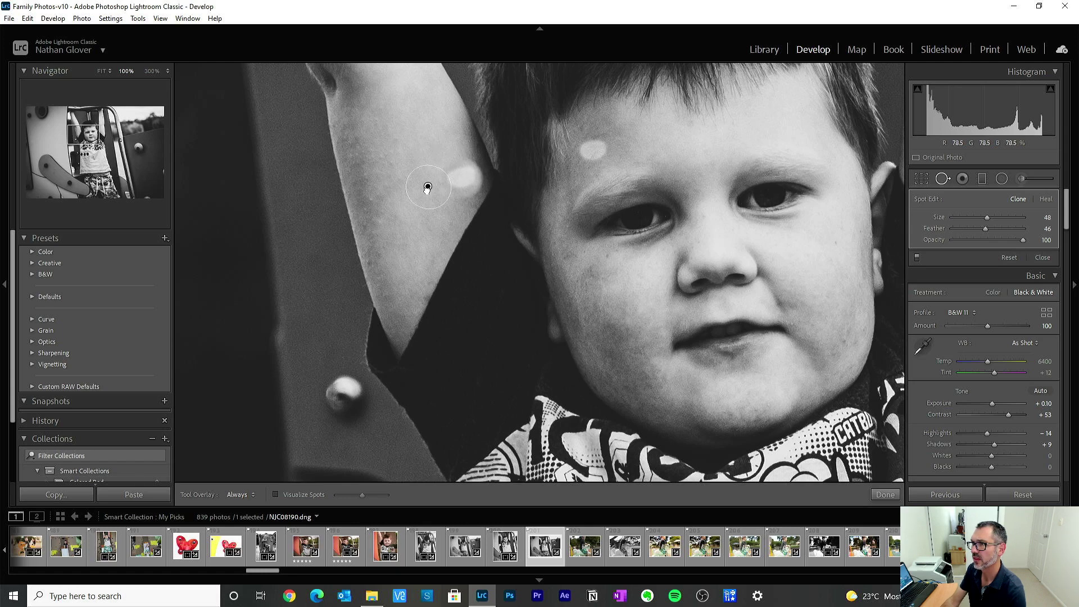
click(890, 497)
key(q)
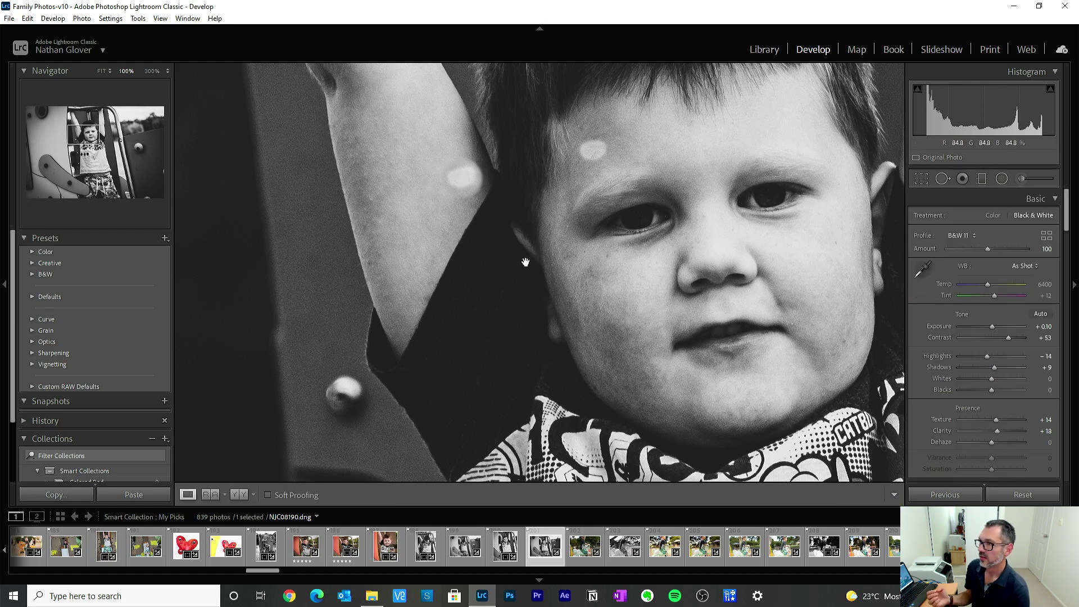
Try deleting the Adjustment Brush edit pinned on the boy's arm and view the whole photo
click(1053, 178)
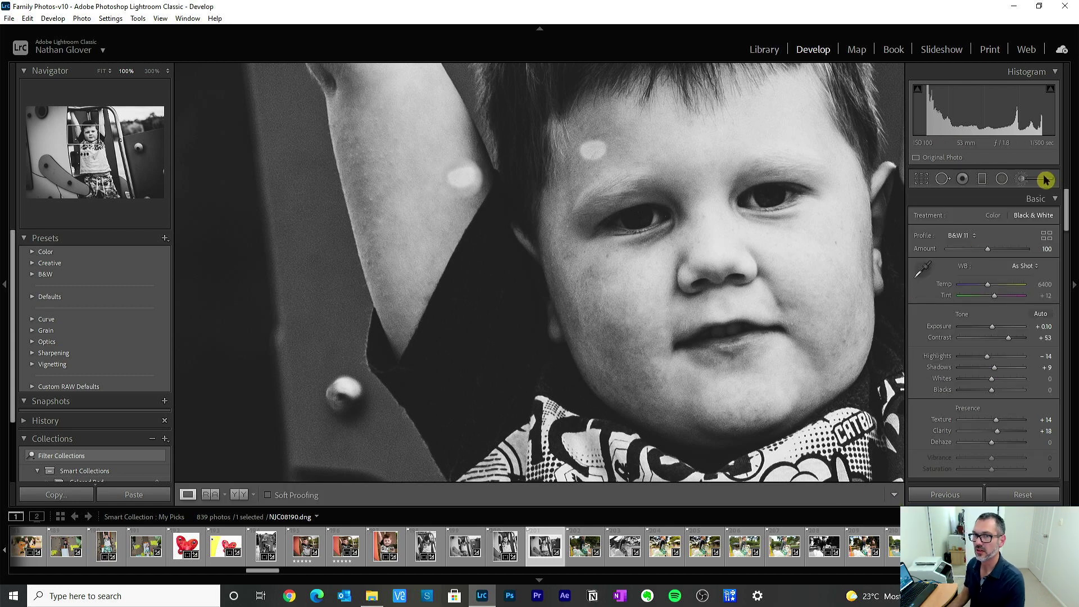
click(467, 181)
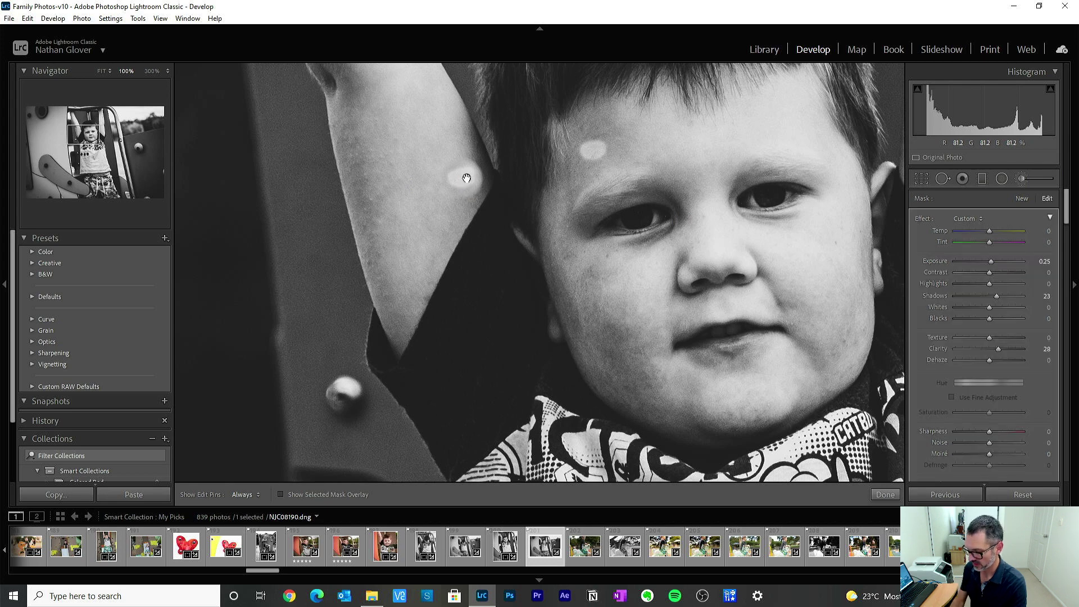
key(Delete)
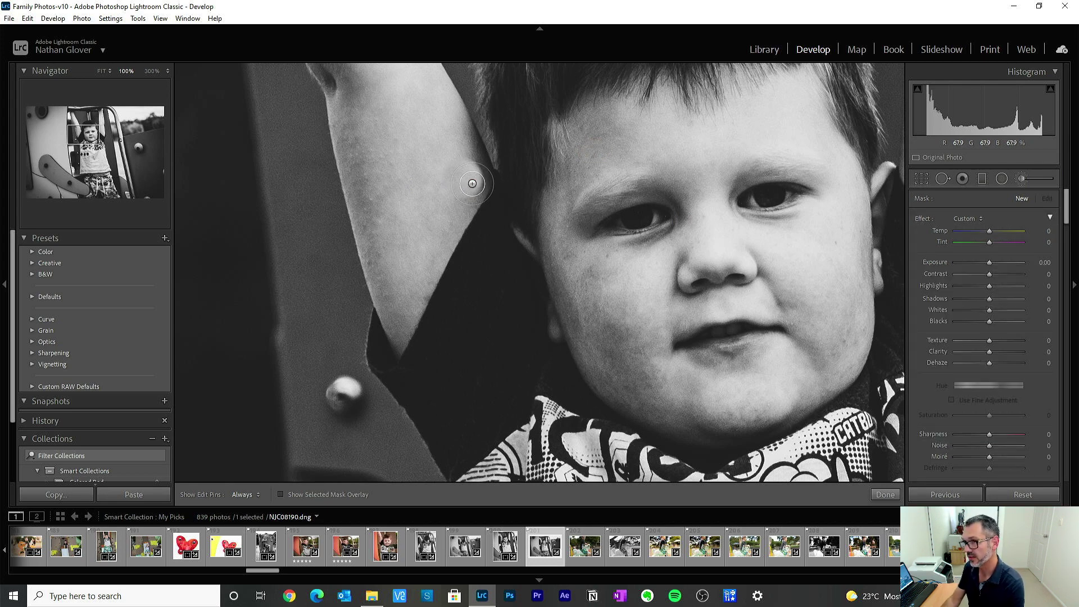
key(z)
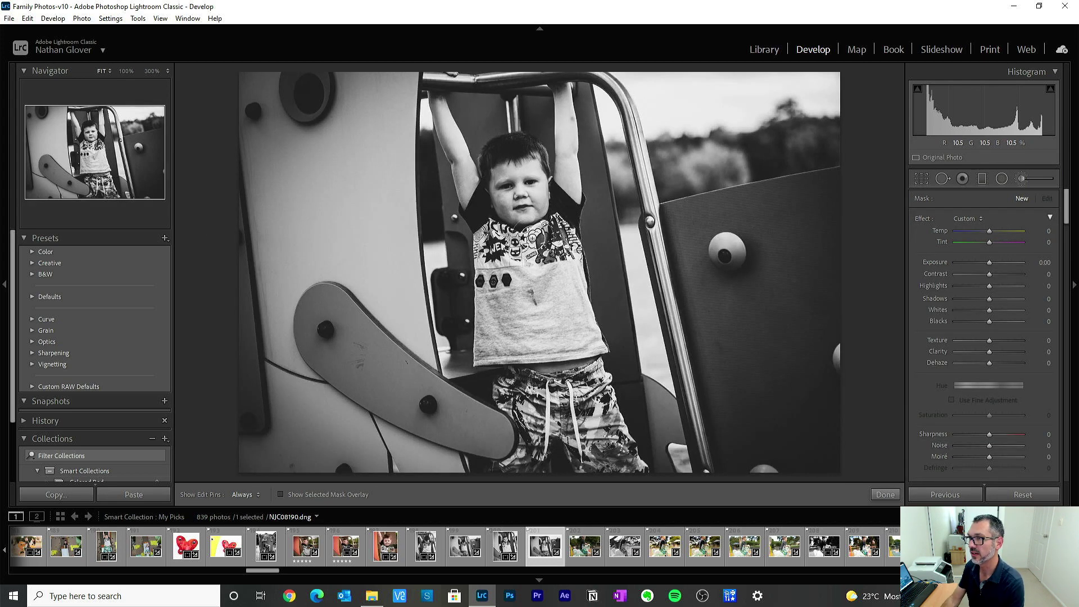
Undo the adjustment deletion and the preceding edits, close the Adjustment Brush, and restore Highlights to -14
key(ctrl+z)
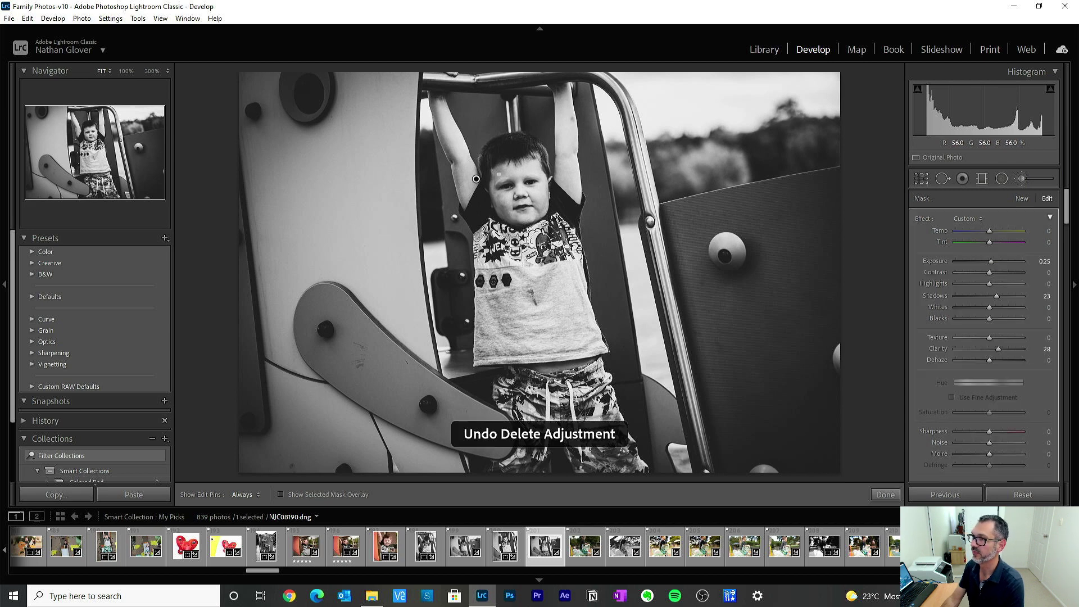
key(ctrl+z)
key(ctrl+z)
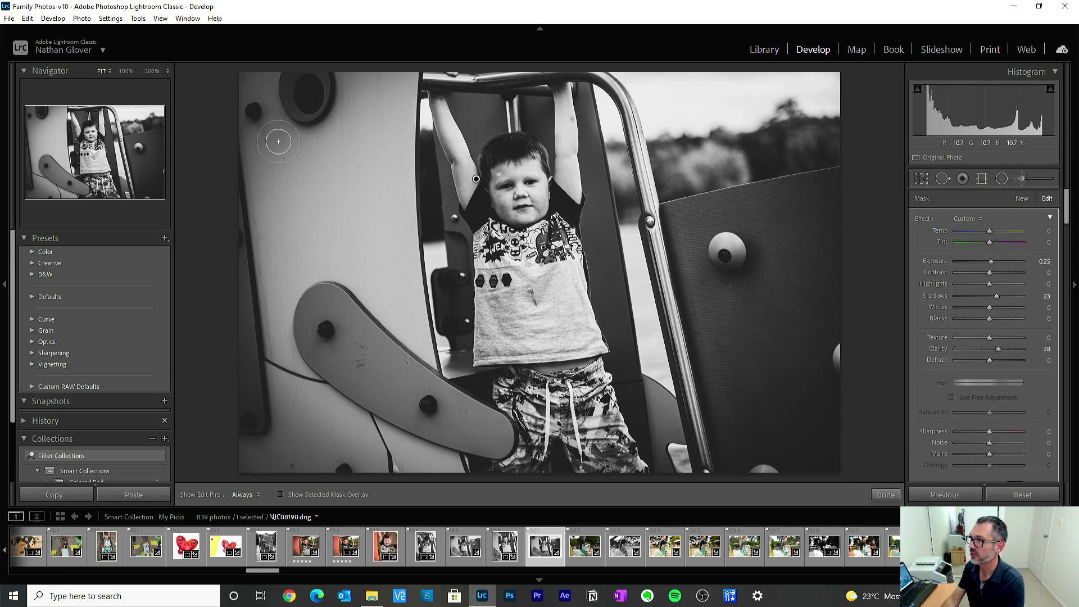
key(ctrl+z)
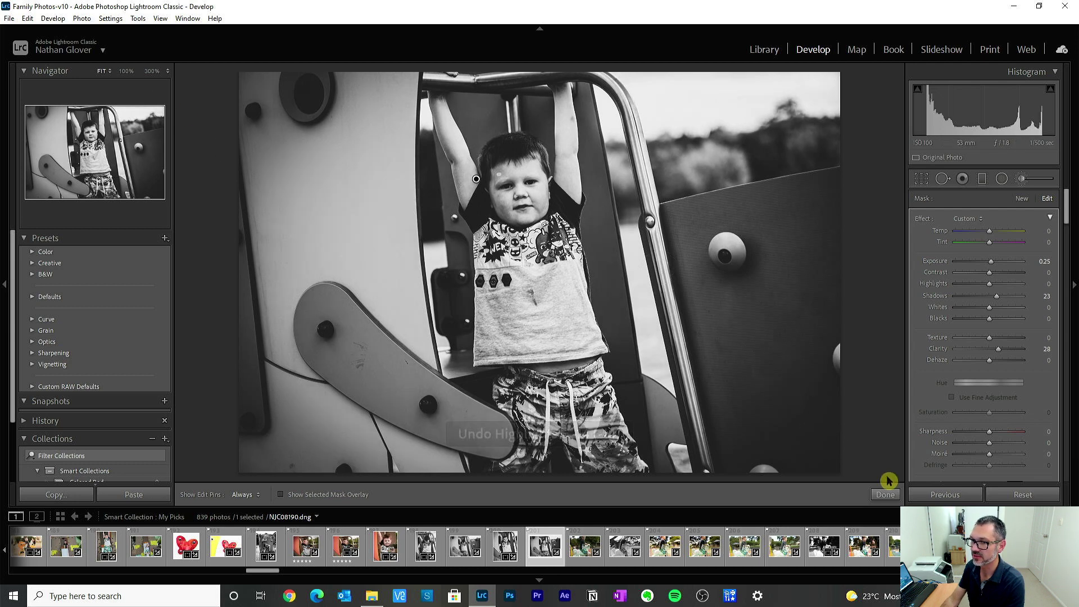
click(885, 494)
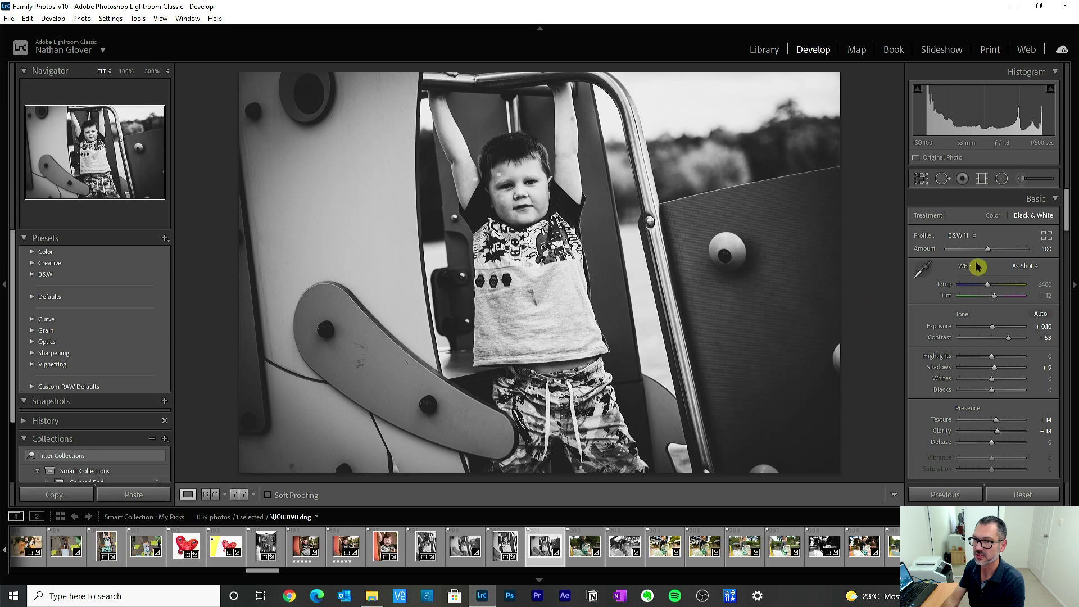
mouse_move(1067, 209)
mouse_down()
mouse_move(1074, 317)
mouse_move(1066, 209)
mouse_up()
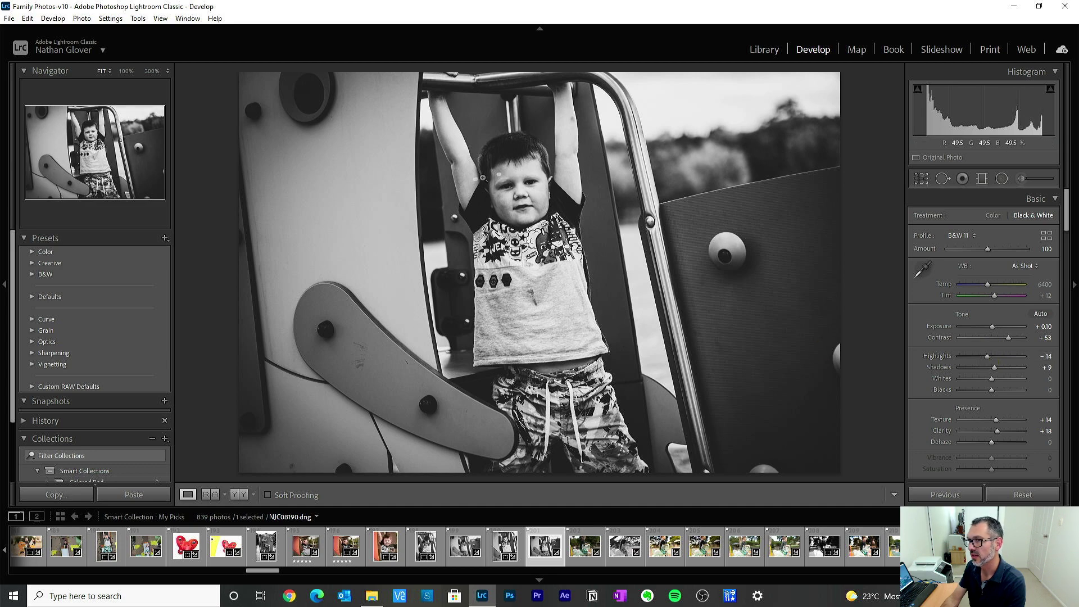
Open NJC08190.dng for editing in Adobe Photoshop 2021
click(483, 178)
click(487, 212)
right_click(454, 187)
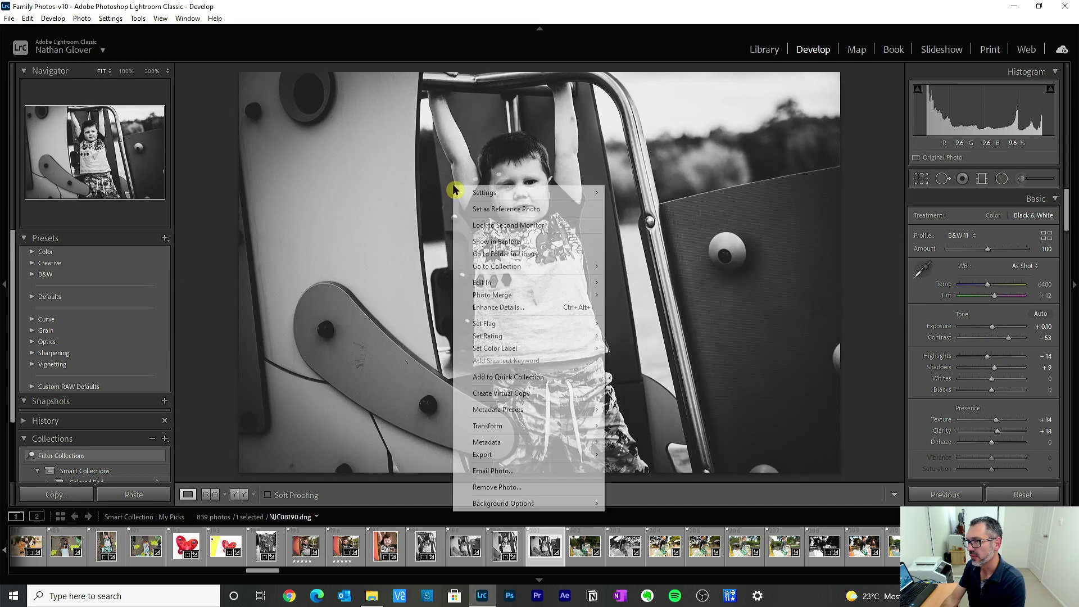
mouse_move(522, 281)
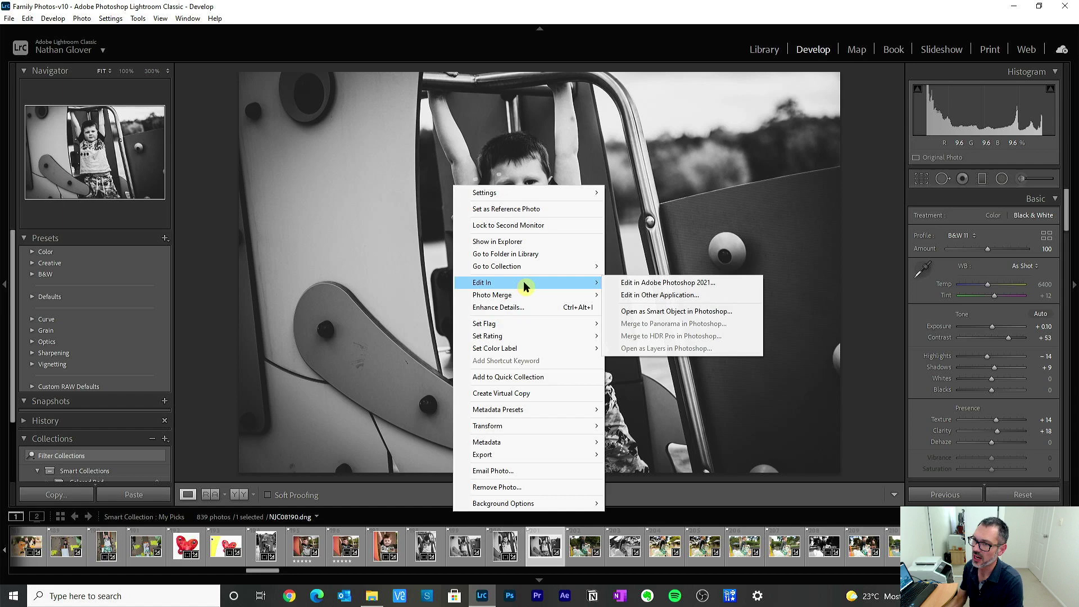
click(660, 288)
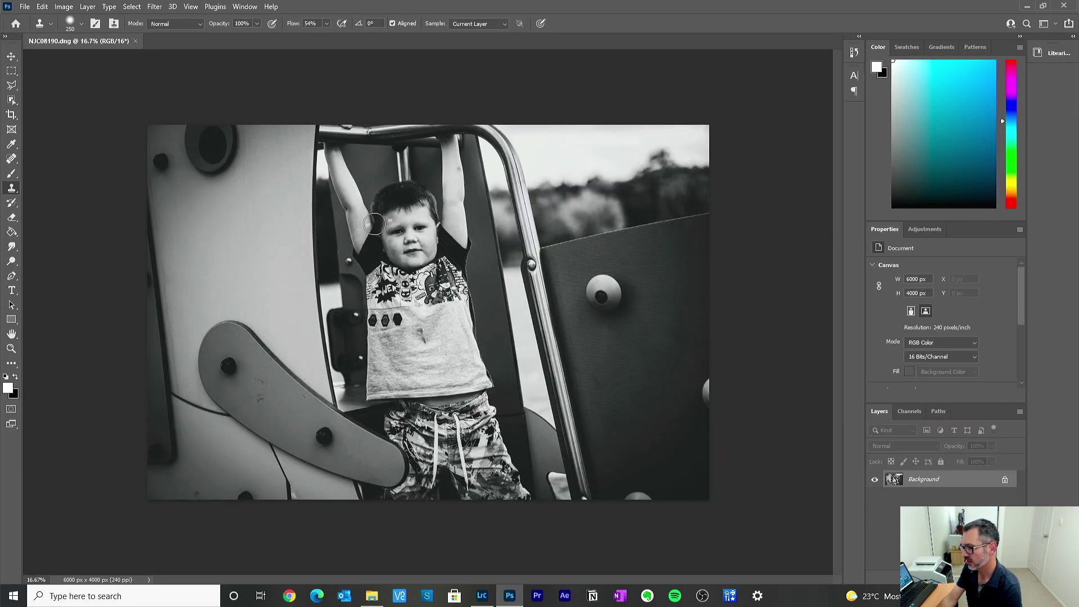
Outline the light spot on the boy's arm with the Polygonal Lasso, remove it with Content-Aware Fill onto a new layer, and deselect
key(z)
drag(374, 224, 358, 232)
key(l)
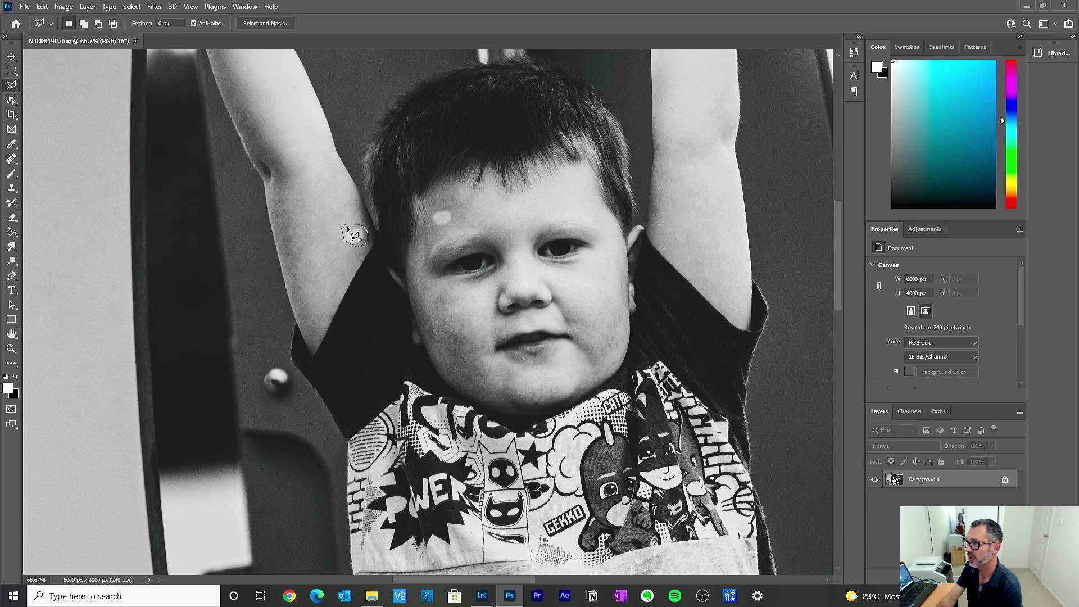
click(349, 228)
click(43, 6)
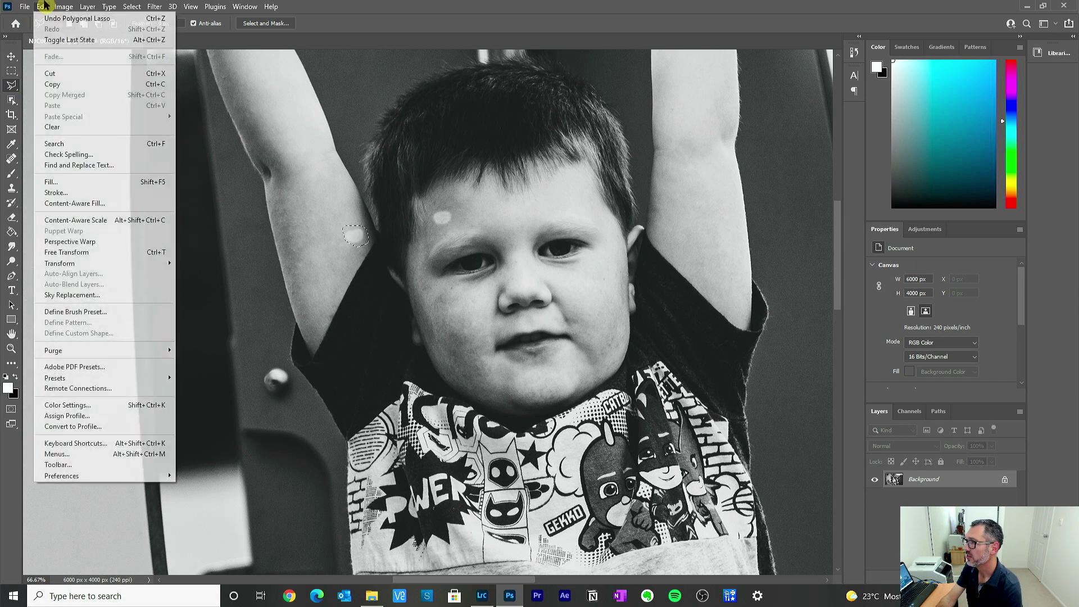
click(115, 206)
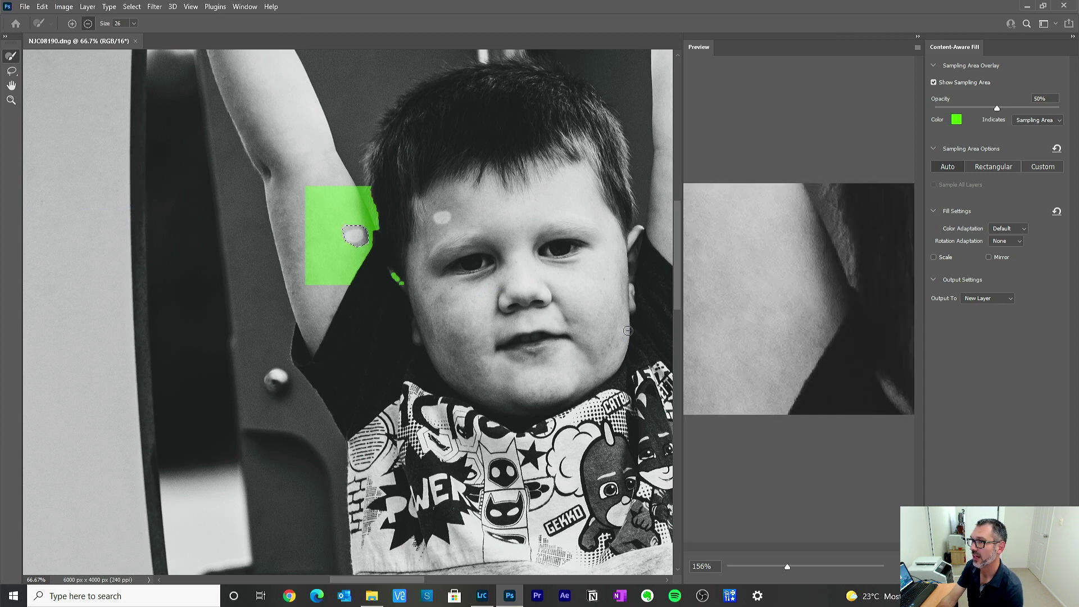
click(969, 475)
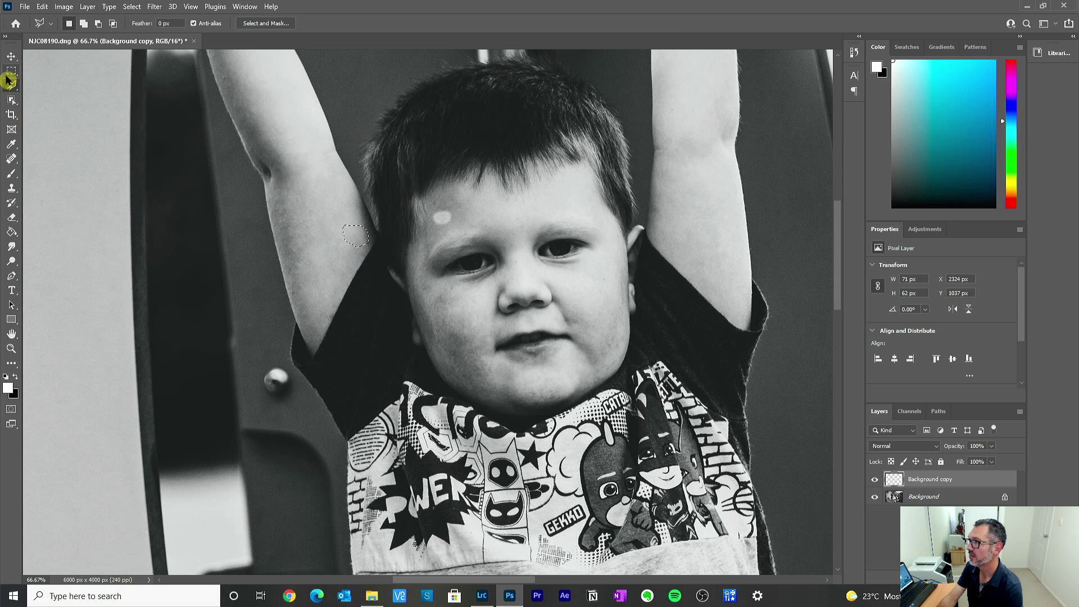
click(11, 71)
key(ctrl+d)
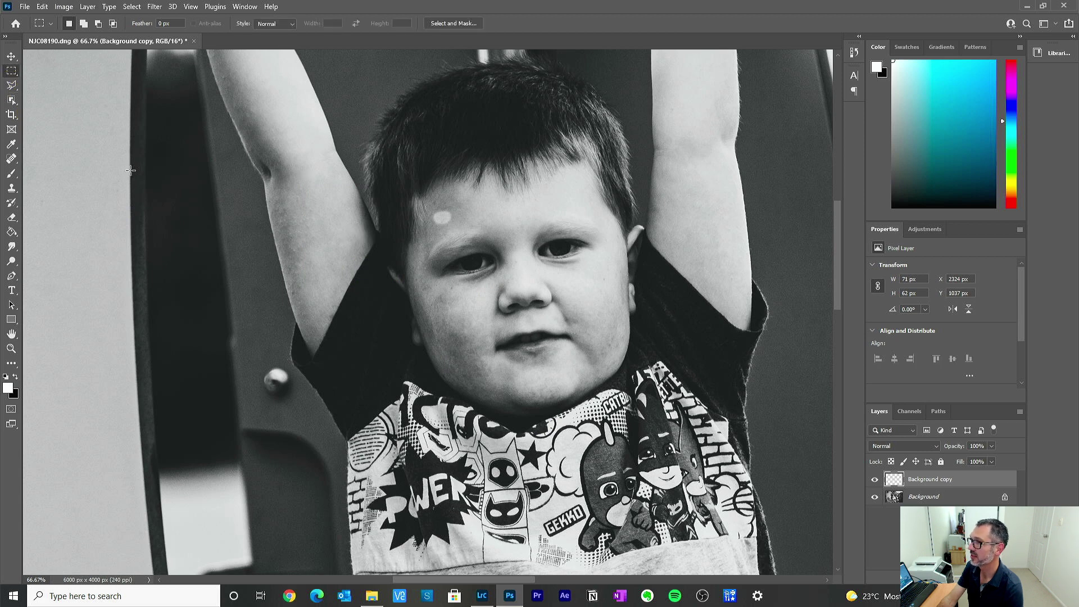
Outline the light spot on the boy's forehead with the Polygonal Lasso and try Content-Aware Fill on the Background copy layer
click(11, 85)
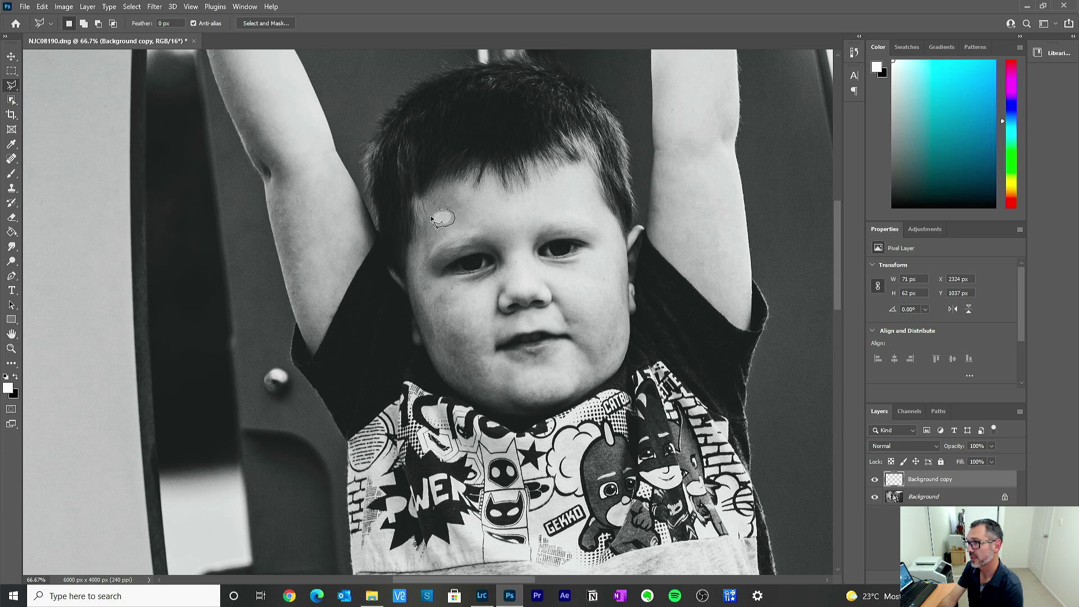
click(438, 212)
click(43, 7)
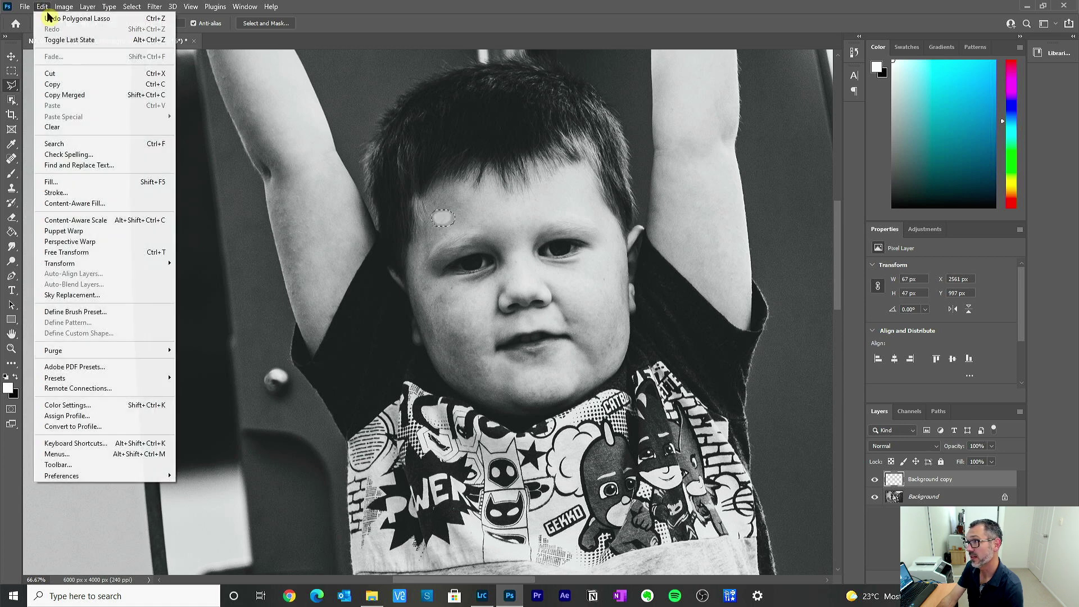
click(111, 203)
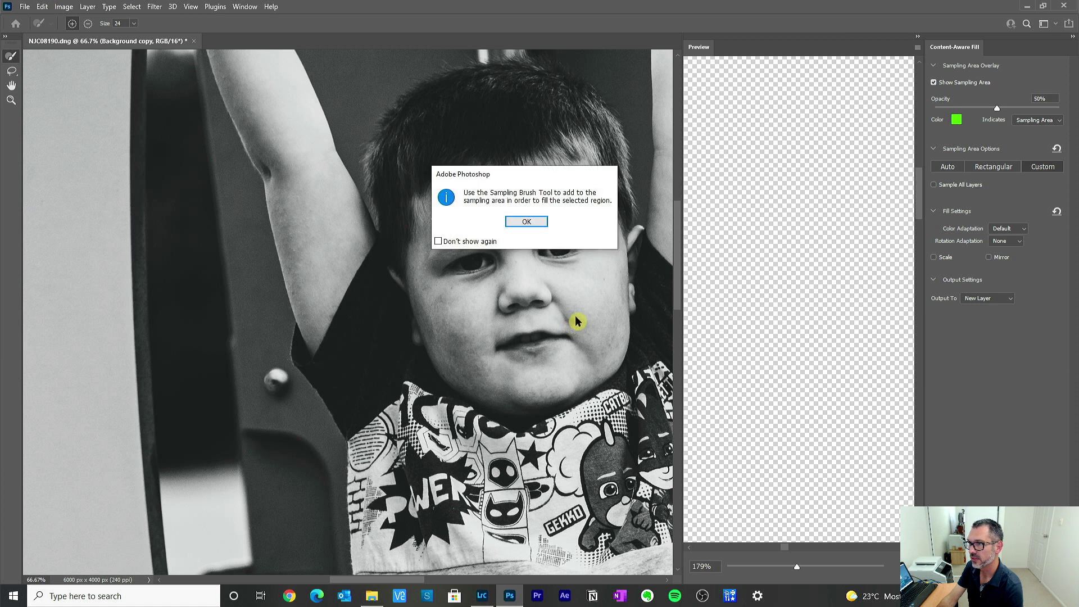
click(529, 221)
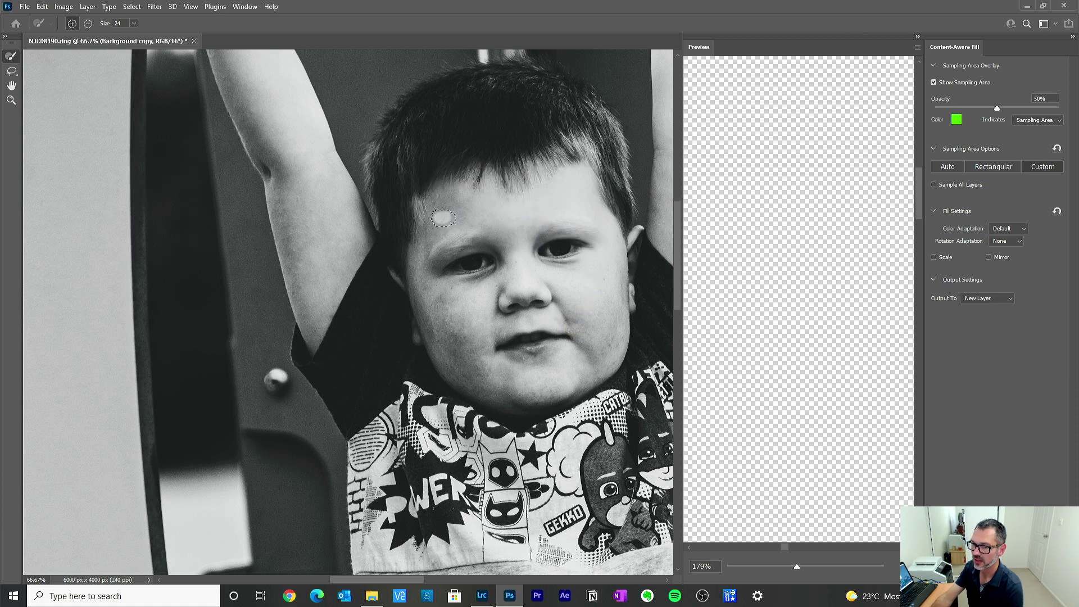
key(Escape)
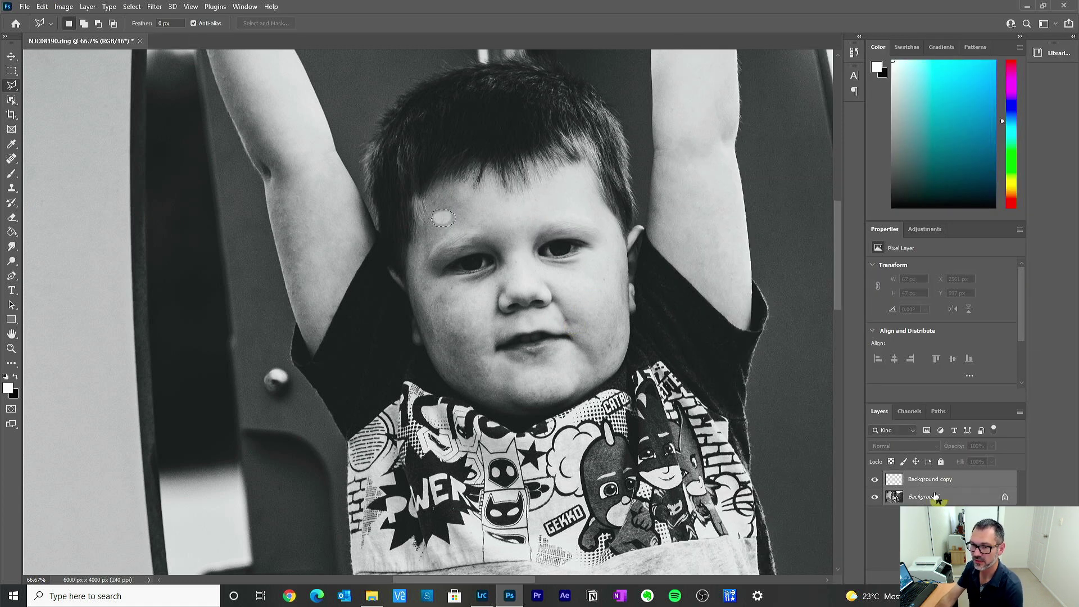
Merge Background copy into Background, then remove the selected forehead spot with Content-Aware Fill onto a new layer and deselect
right_click(935, 496)
click(950, 452)
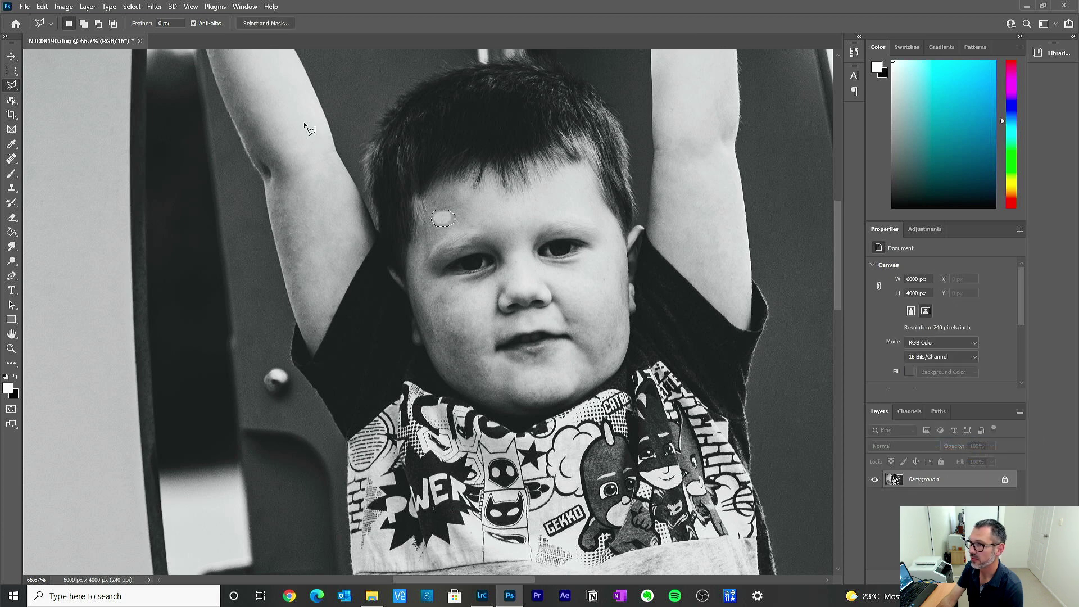
click(42, 6)
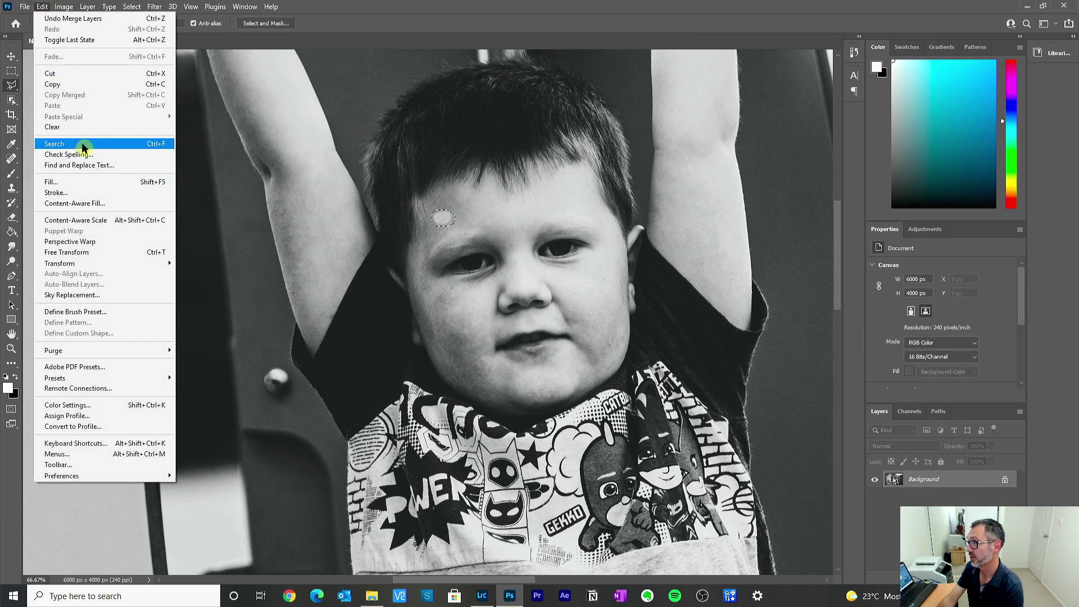
click(85, 202)
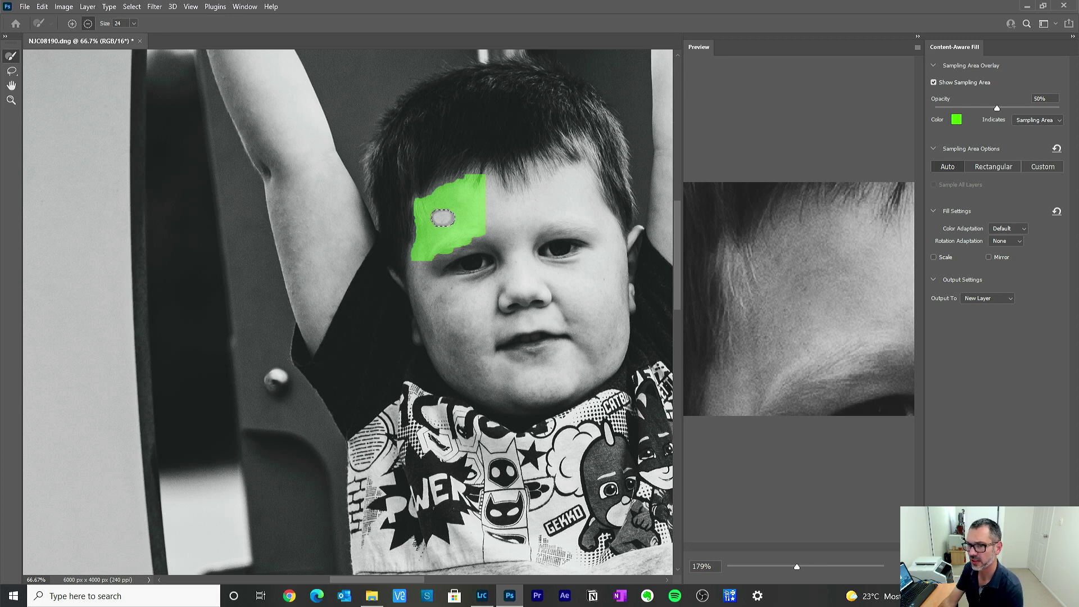
key(Return)
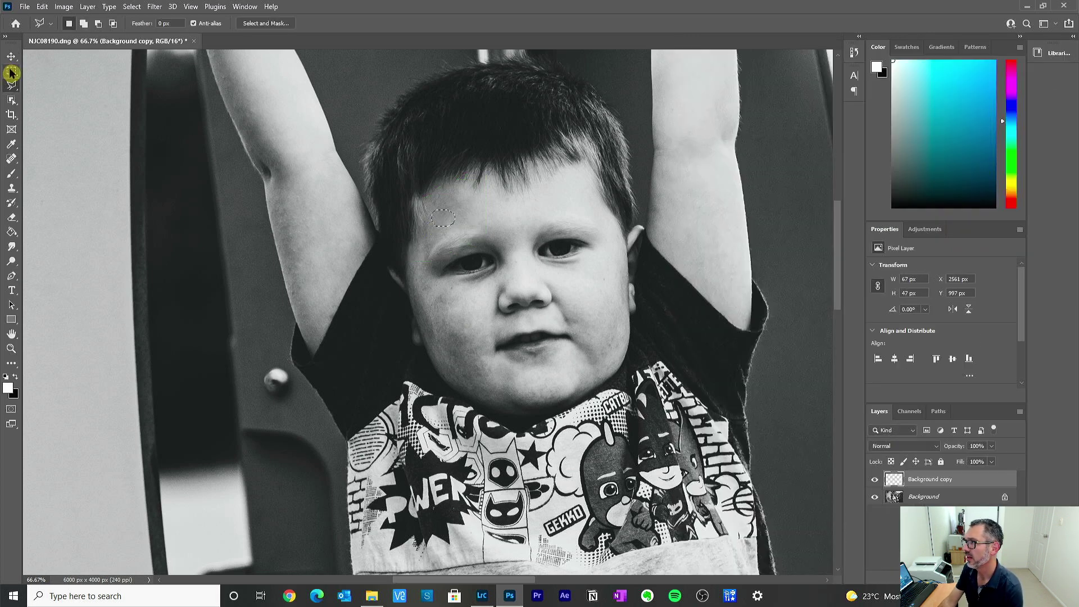
click(11, 72)
key(ctrl+d)
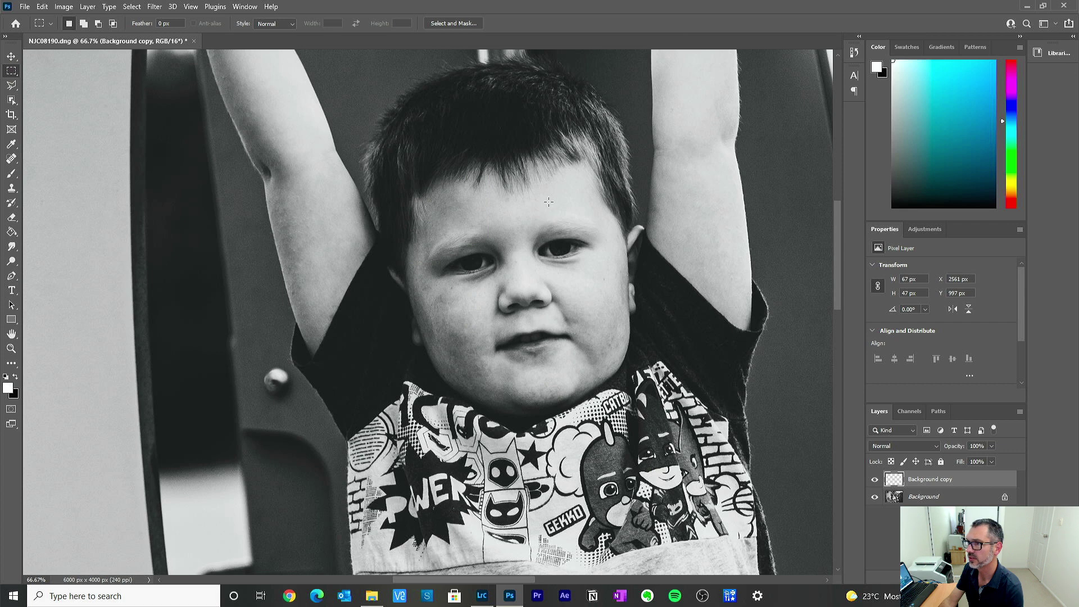
key(z)
alt+click(544, 208)
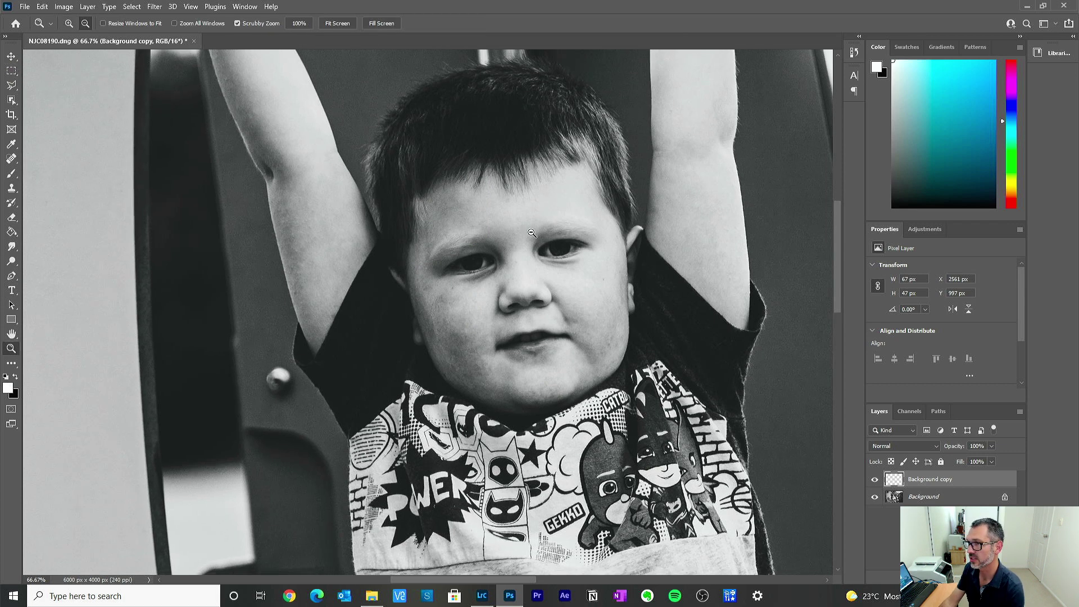
Close Photoshop and save the retouched NJC08190.dng back to Lightroom Classic
alt+click(544, 220)
alt+click(544, 237)
alt+click(543, 252)
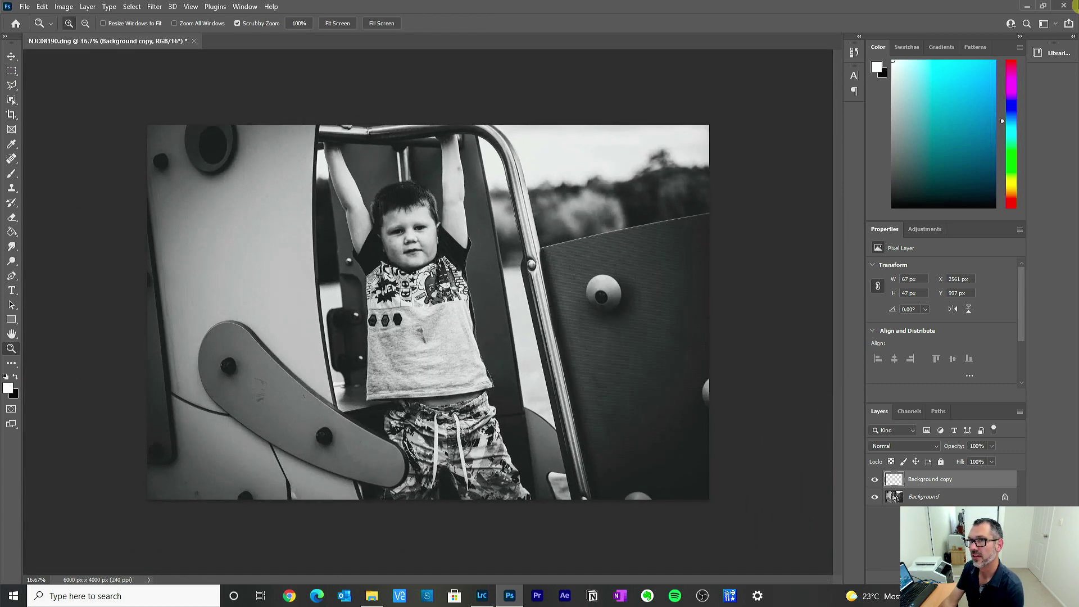
click(1071, 6)
click(486, 221)
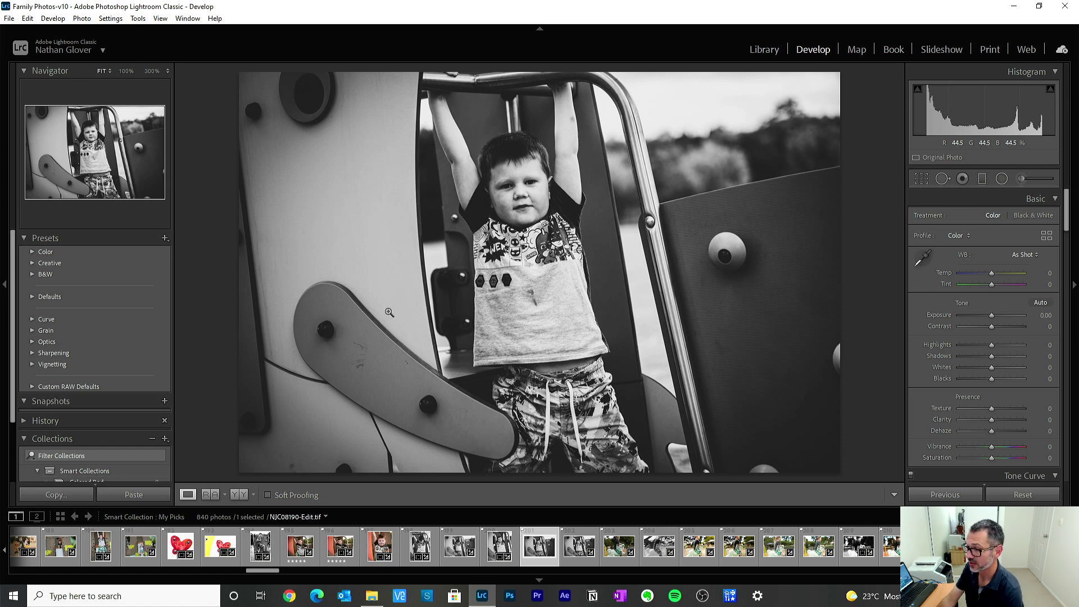
Apply the Camera Clear profile to NJC08197.dng after previewing the Adobe Raw, Camera Matching, Artistic and B&W profiles
click(579, 546)
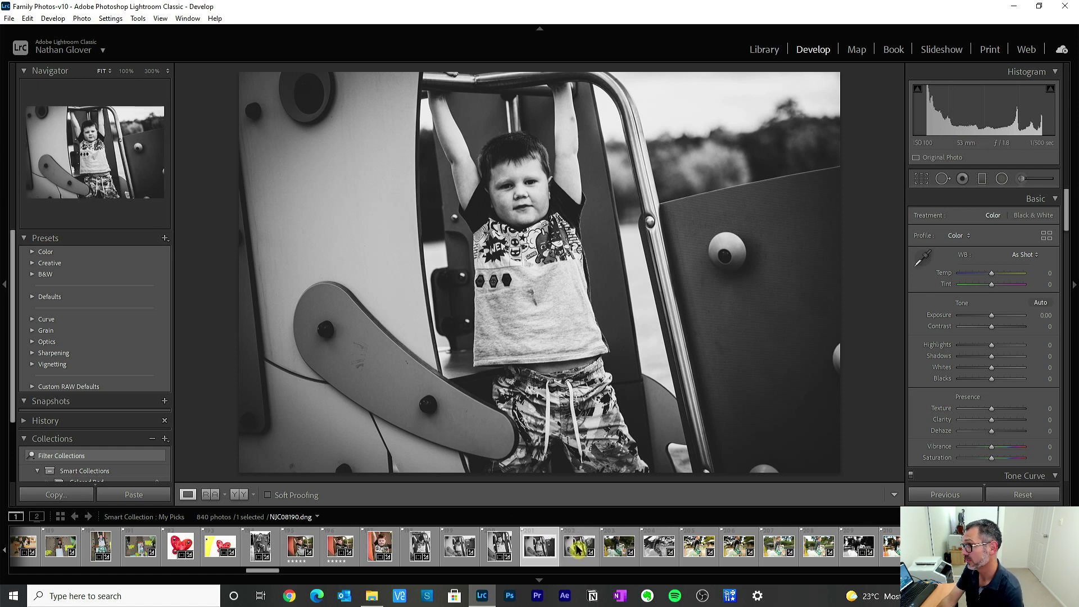
click(619, 551)
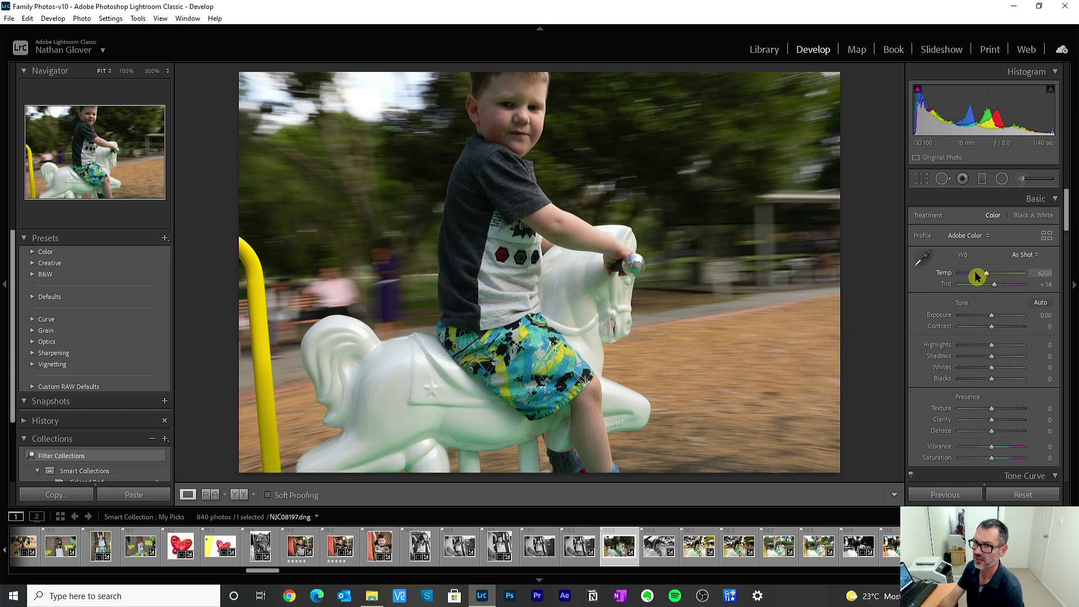
click(1045, 239)
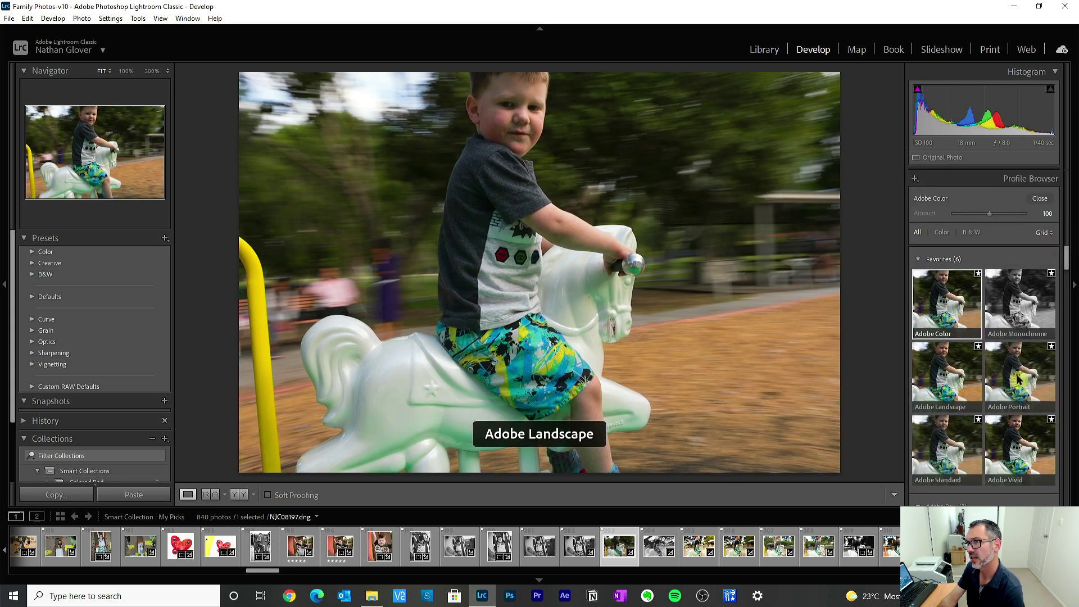
scroll(1019, 379, down, 4)
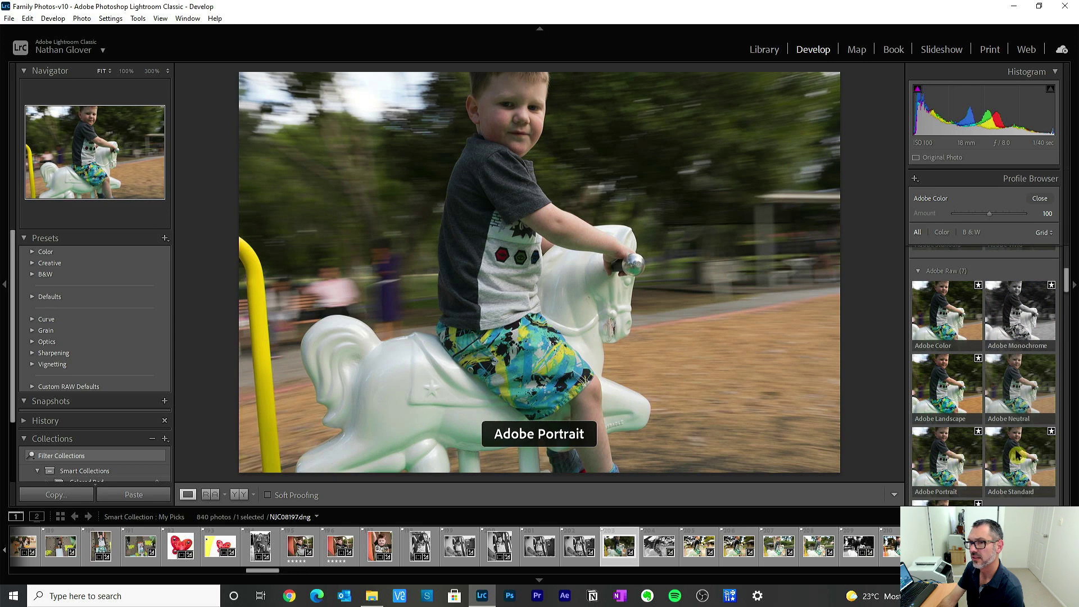
scroll(1006, 453, down, 4)
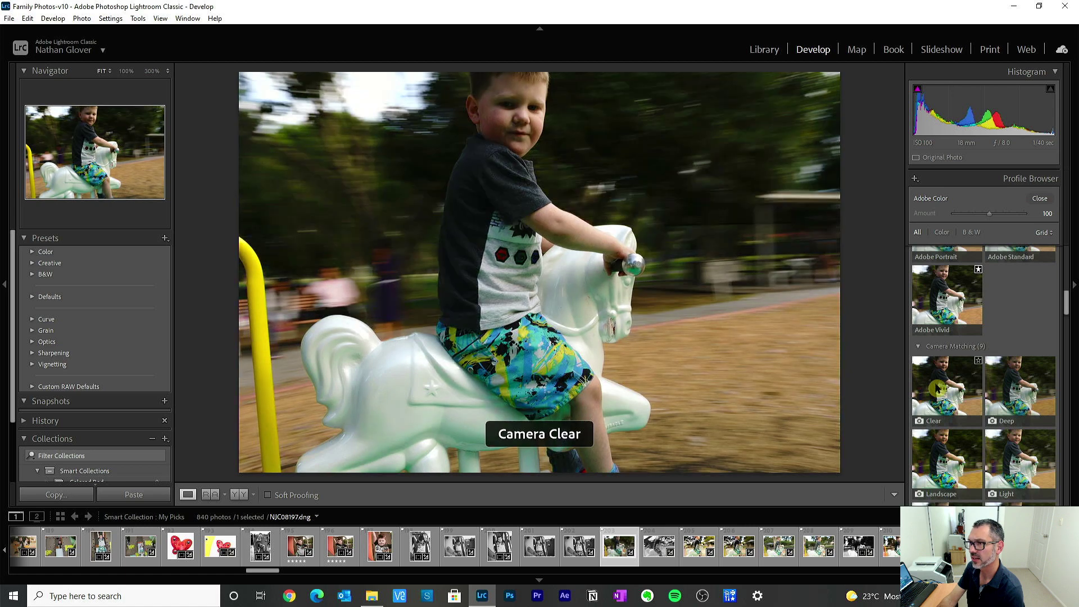
scroll(965, 393, up, 3)
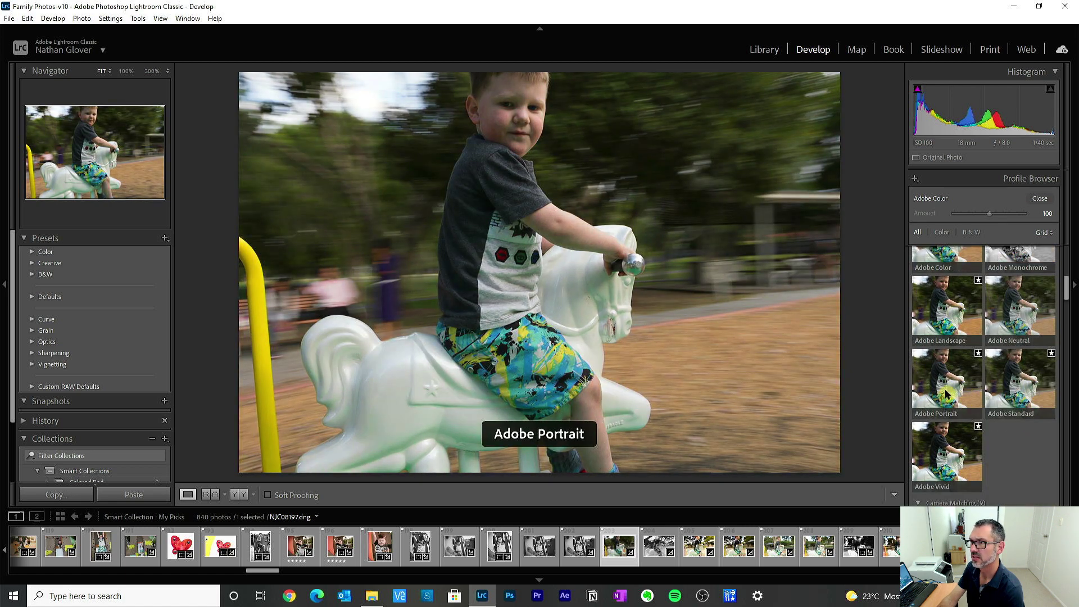
scroll(945, 326, up, 2)
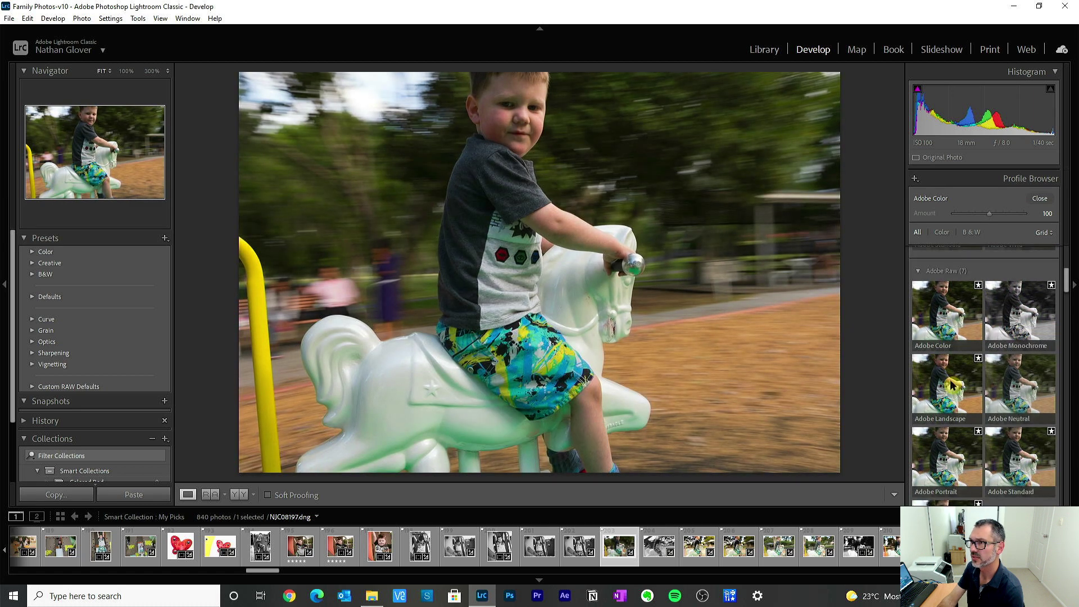
scroll(952, 387, down, 6)
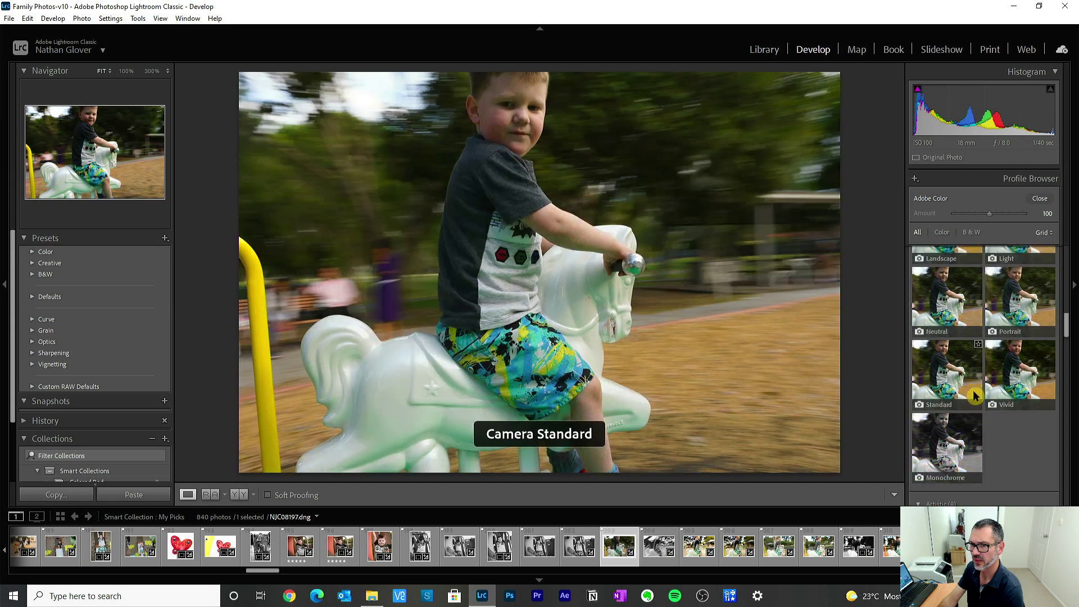
scroll(954, 409, down, 3)
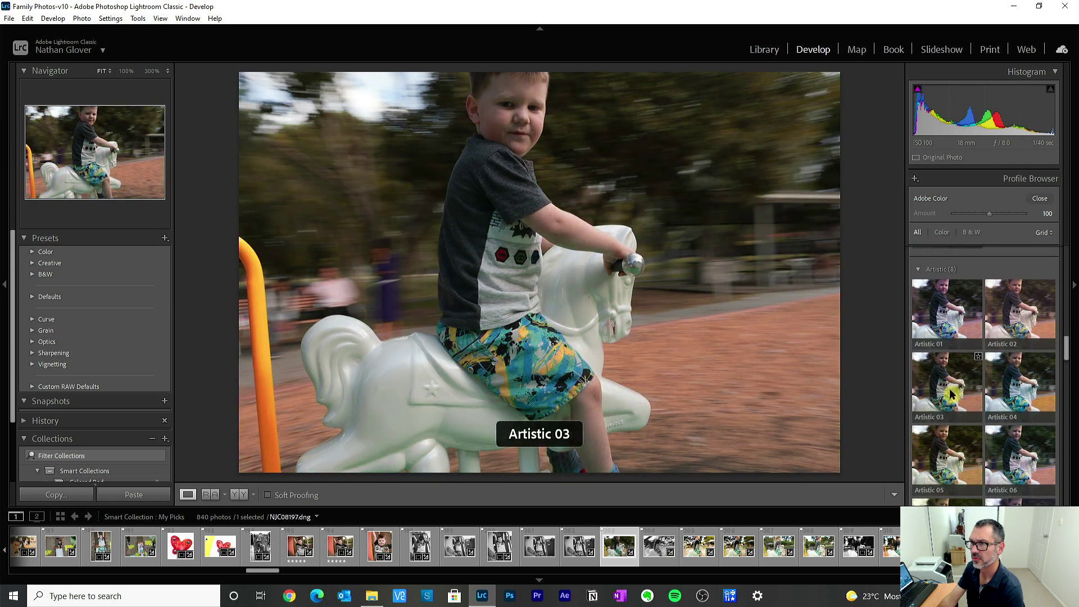
scroll(1006, 399, down, 2)
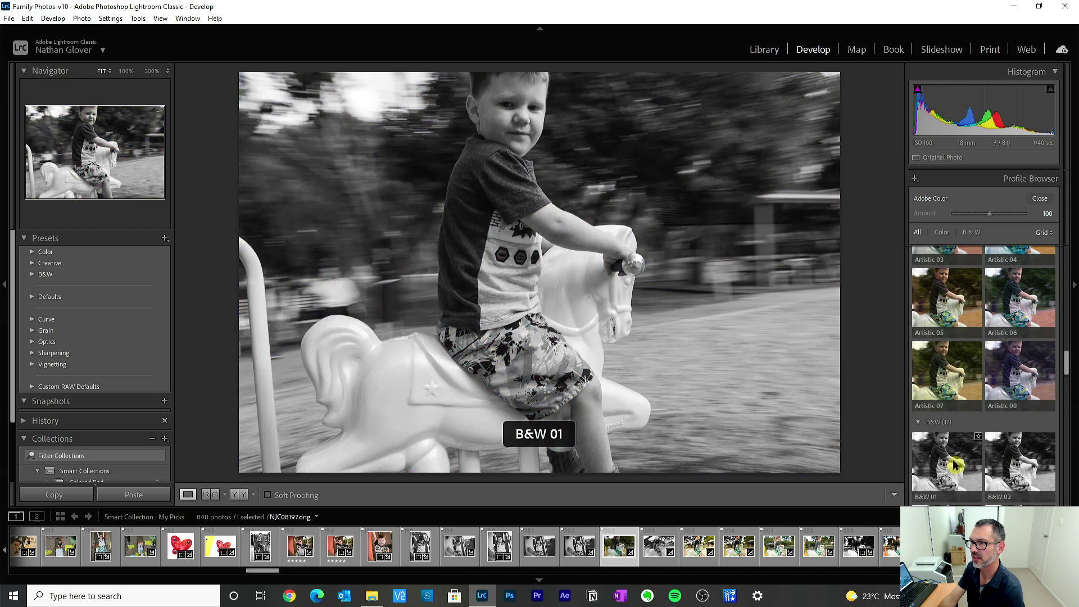
scroll(955, 465, down, 1)
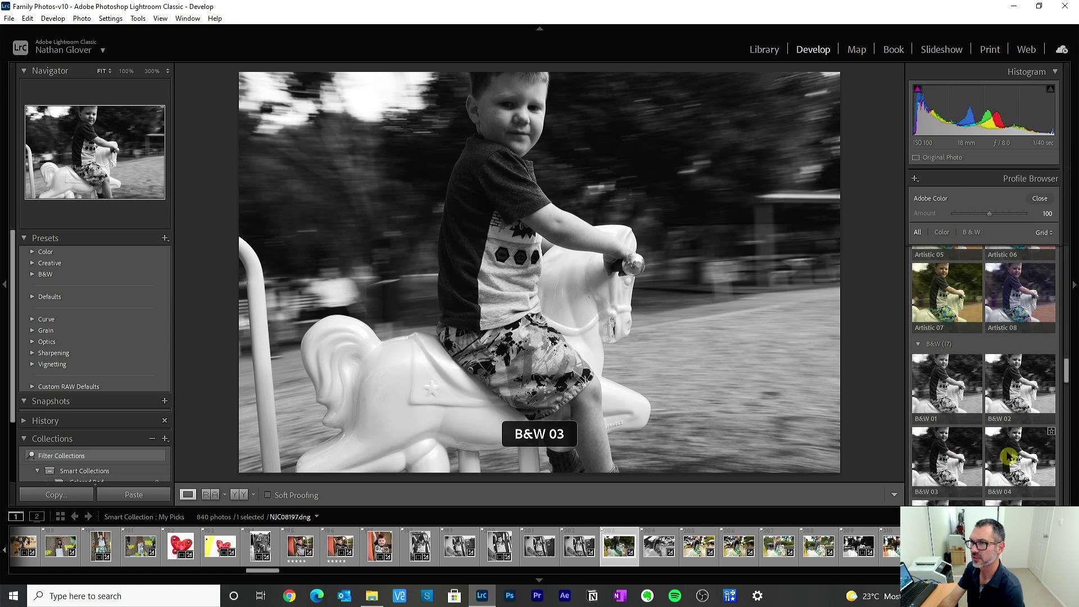
scroll(1010, 456, down, 2)
scroll(964, 450, up, 8)
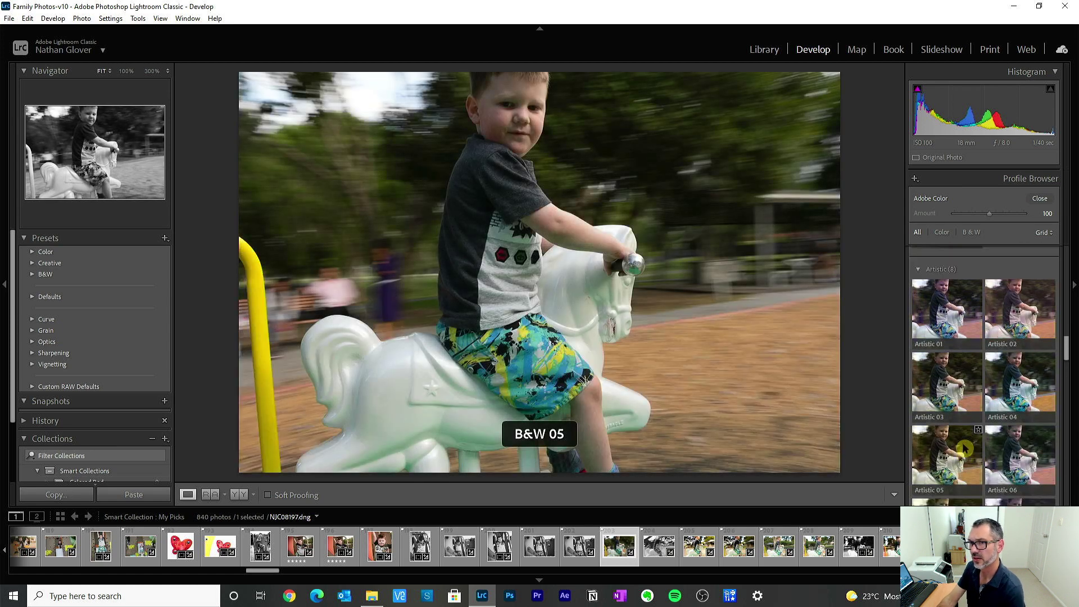
scroll(963, 436, up, 2)
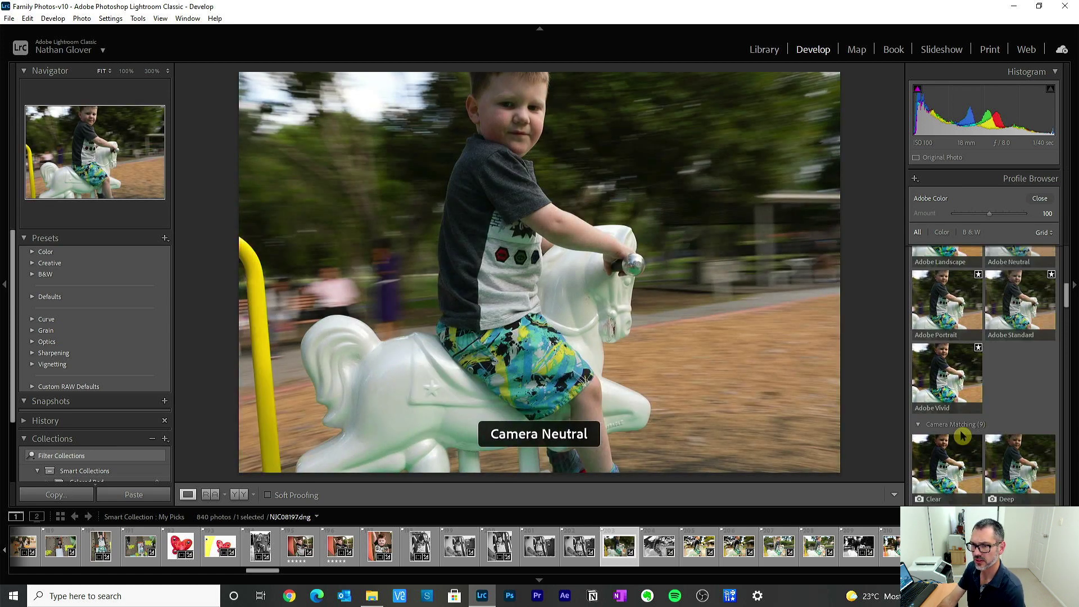
click(957, 404)
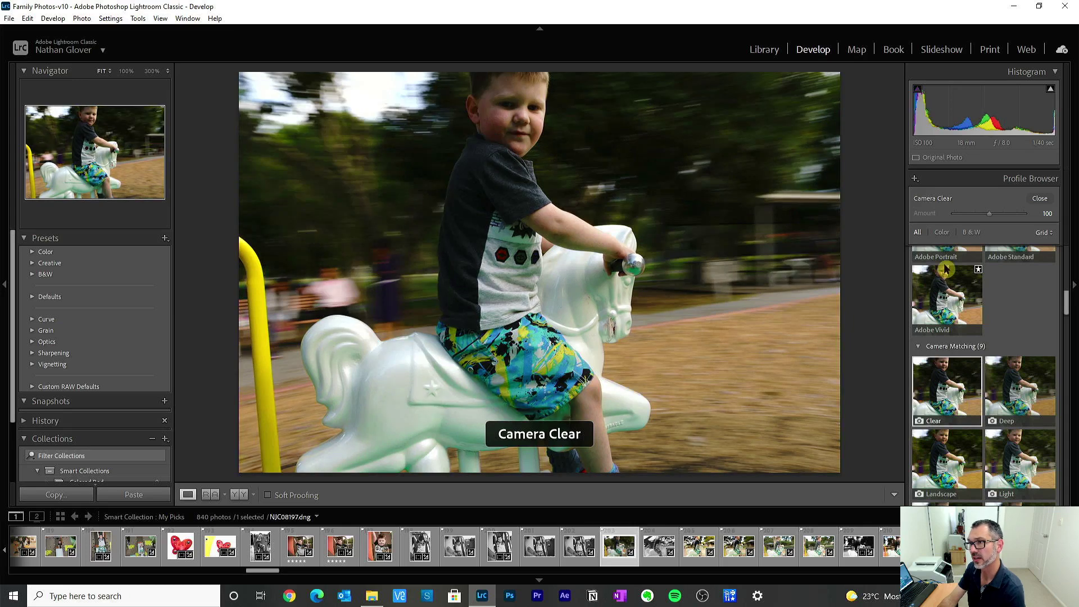
click(1040, 200)
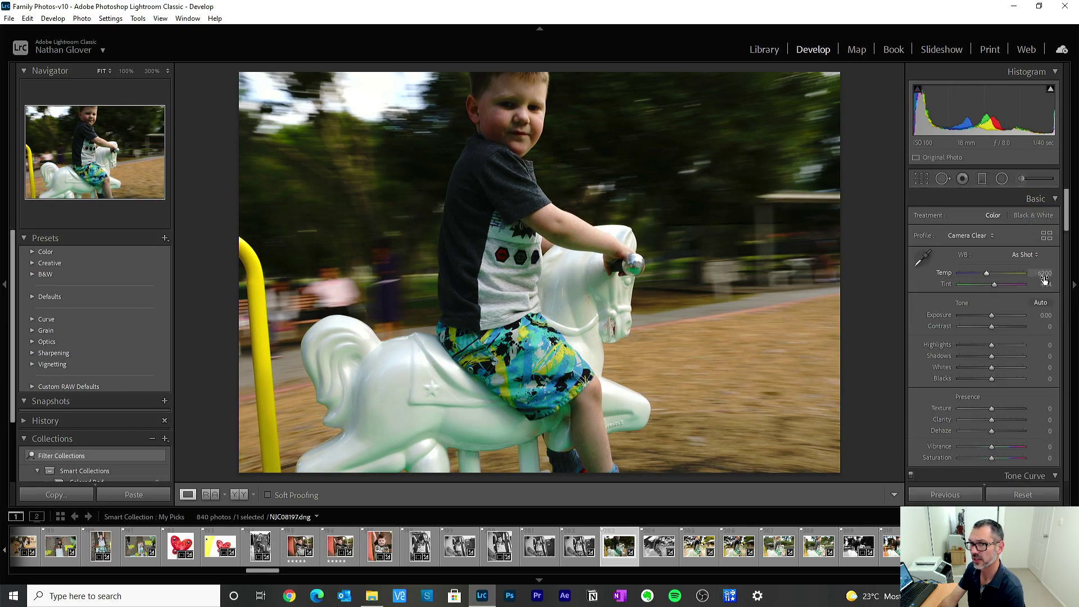
Try a white balance temperature of 7500, and set it to 7000 instead
text(7500)
key(Return)
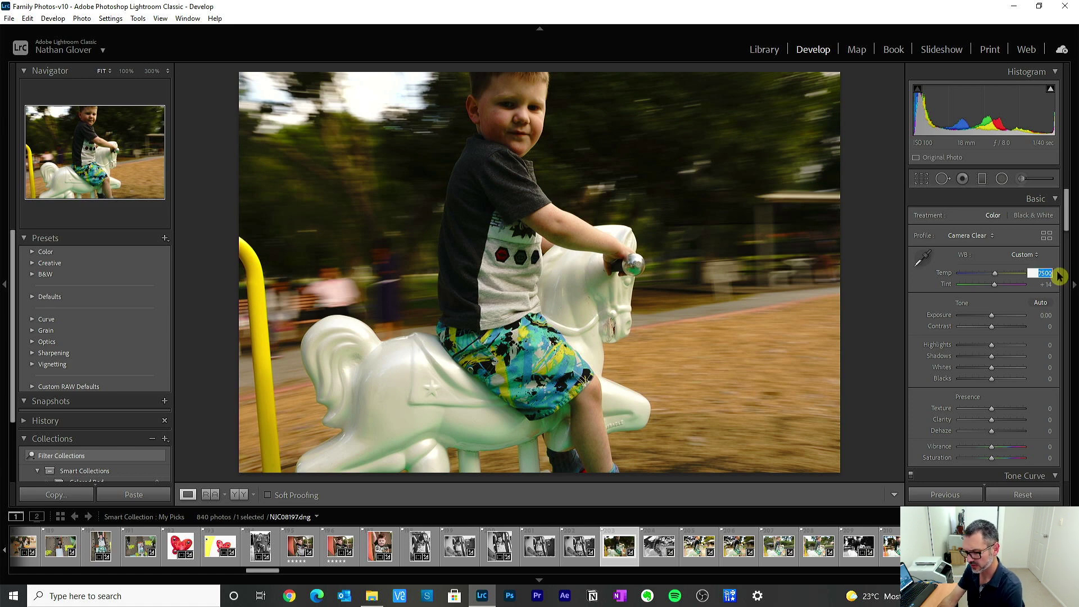
key(Return)
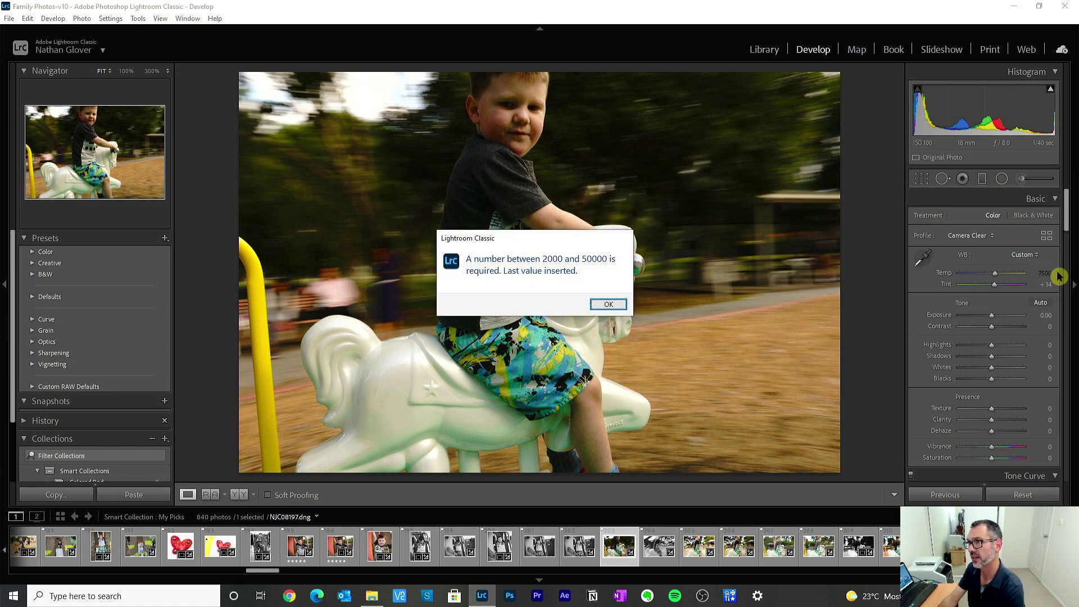
click(609, 304)
text(700)
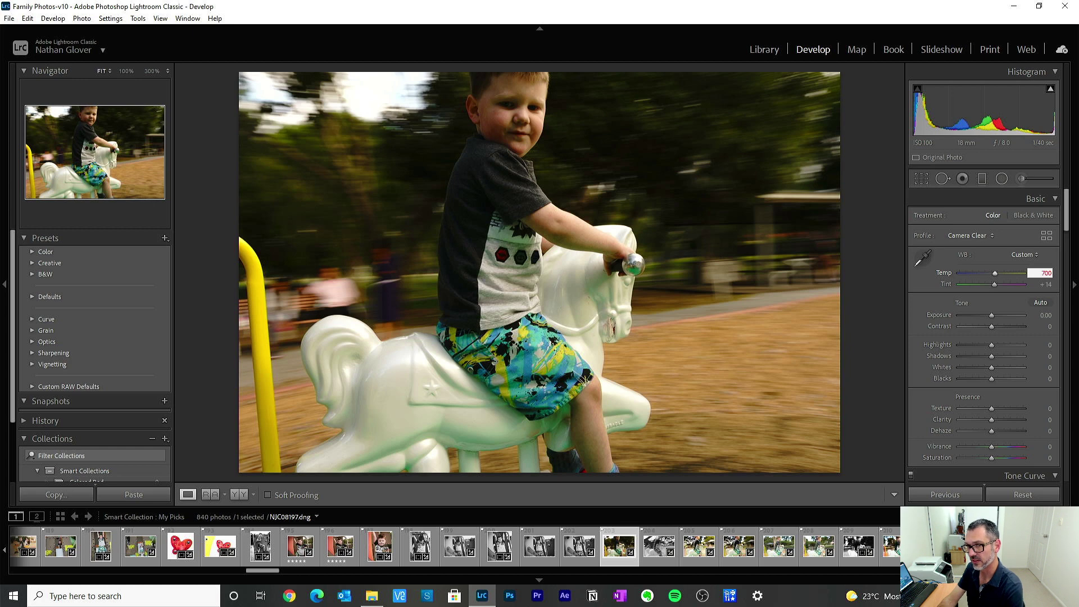
text(0)
key(Return)
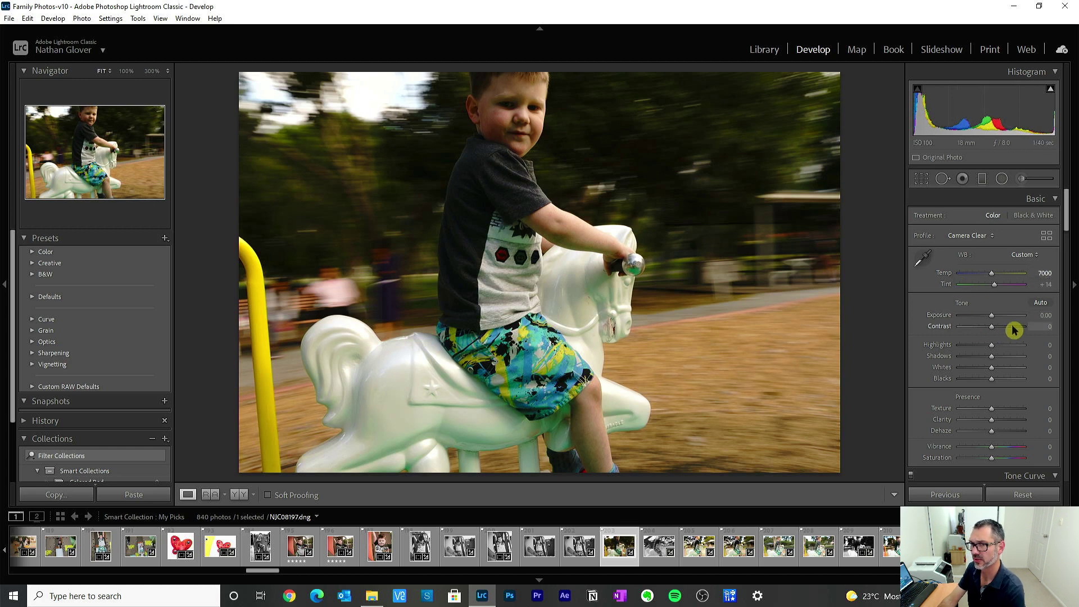
Adjust the photo's tone with Exposure +0.88, Shadows −39 and Highlights −56
drag(994, 320, 997, 320)
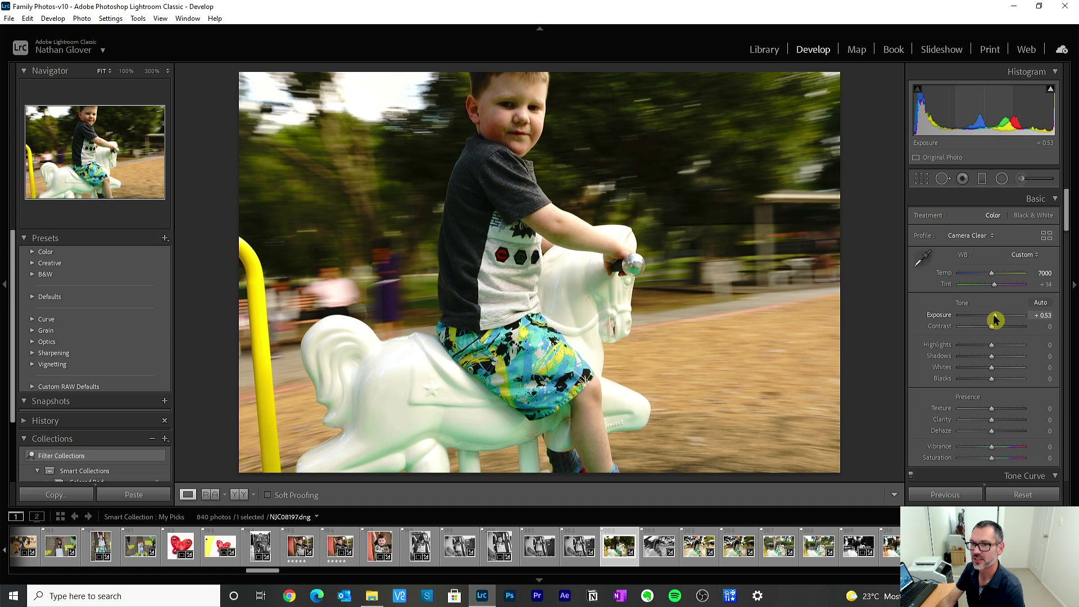
drag(995, 319, 979, 361)
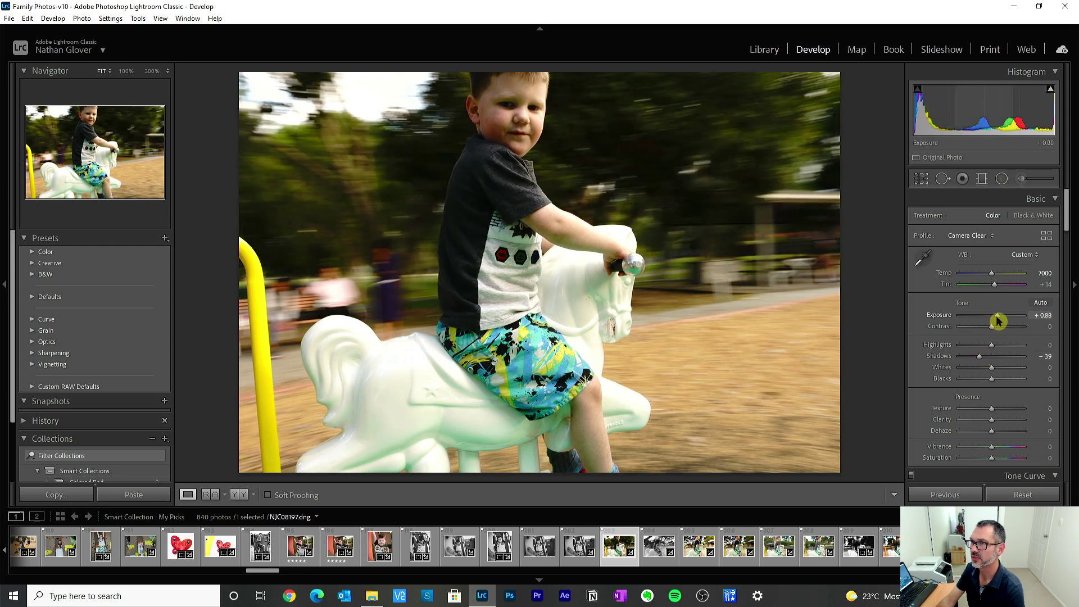
click(976, 347)
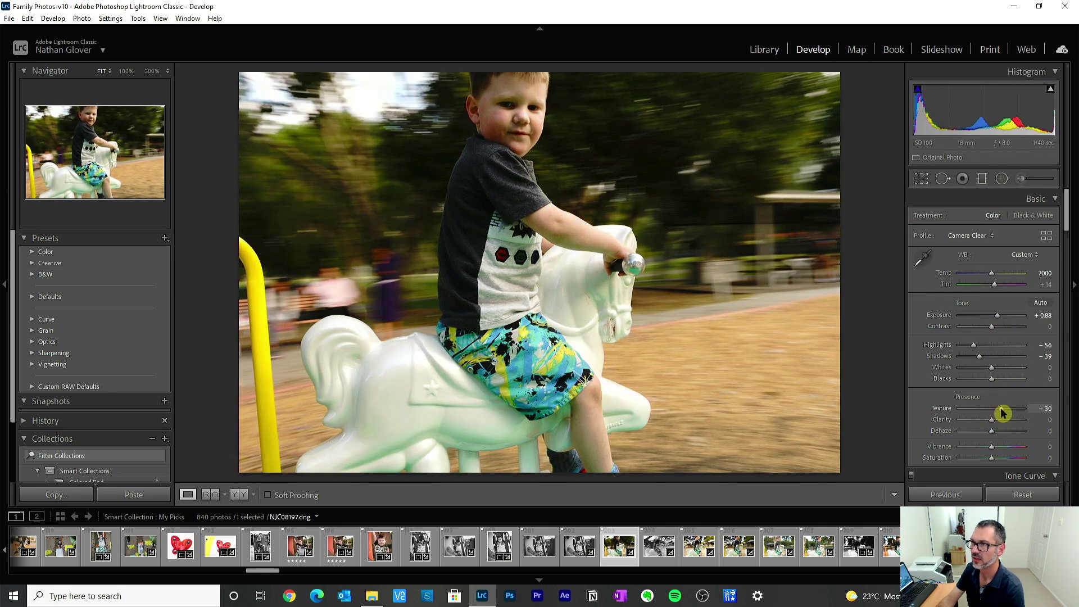
Compare positive and negative Texture and Clarity amounts on the photo, settling on Texture −19 and Clarity +39
double_click(948, 411)
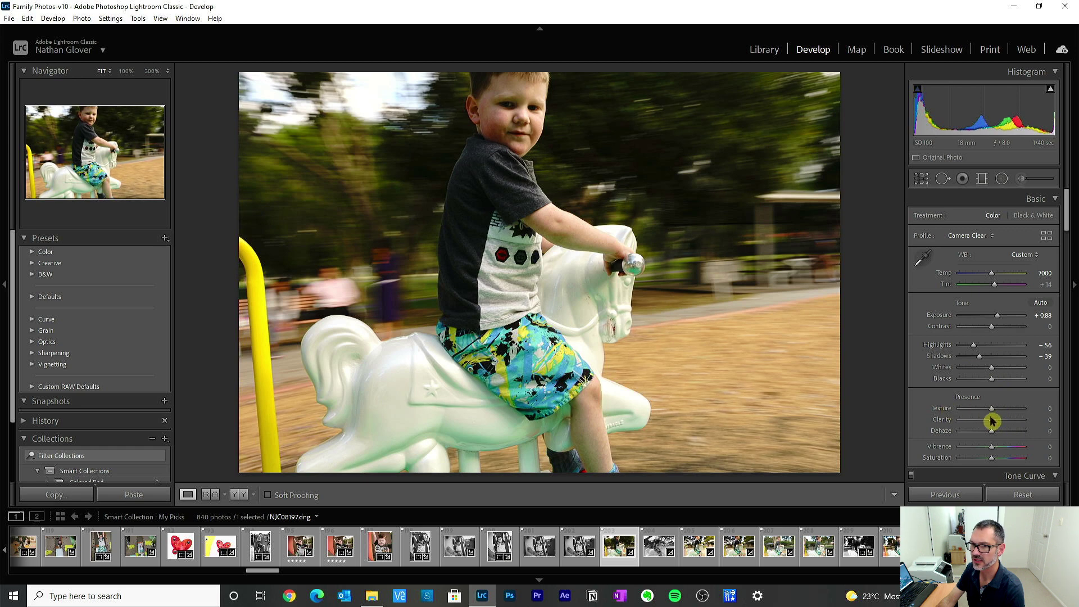
drag(993, 422, 1000, 424)
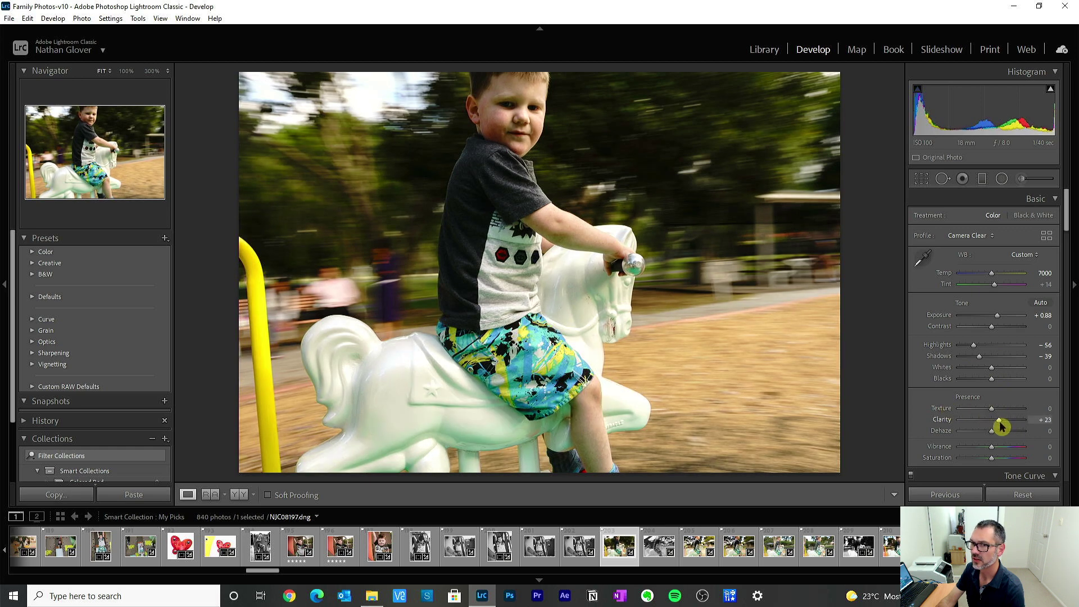
click(1007, 421)
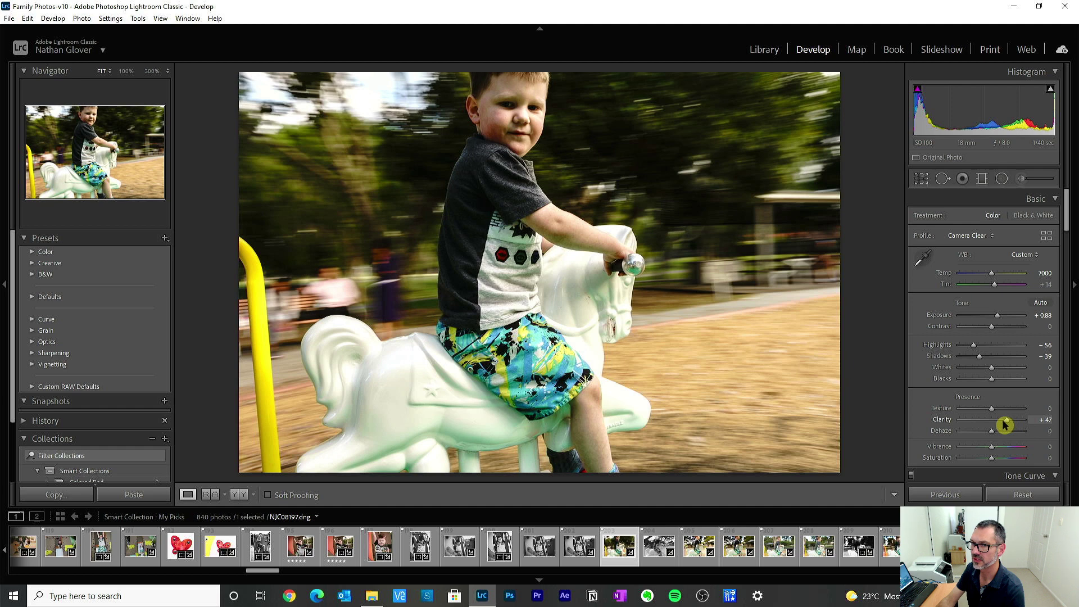
click(1001, 409)
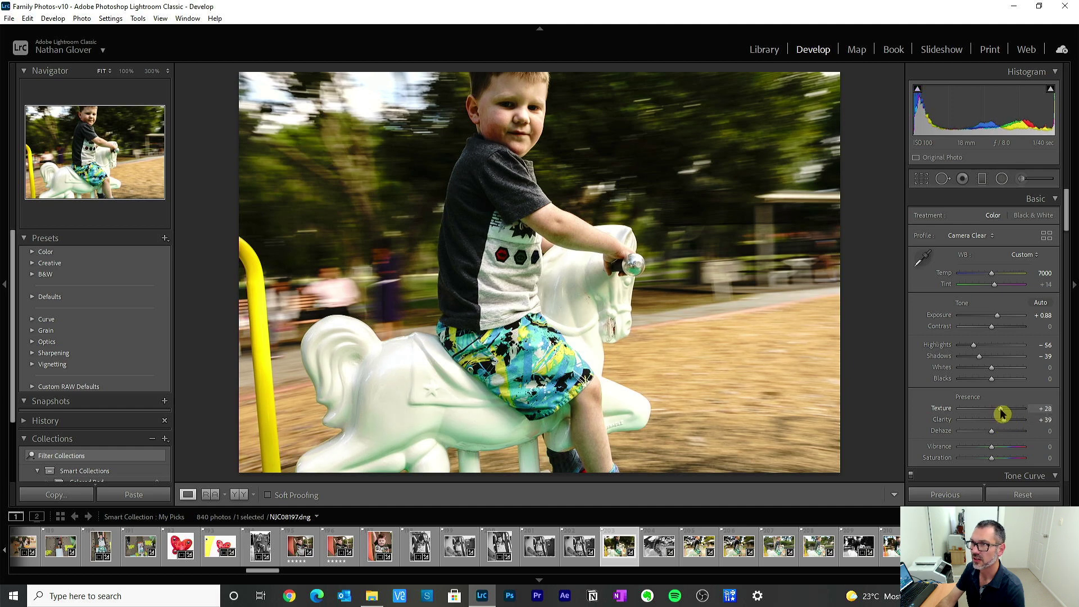
drag(1003, 415, 981, 412)
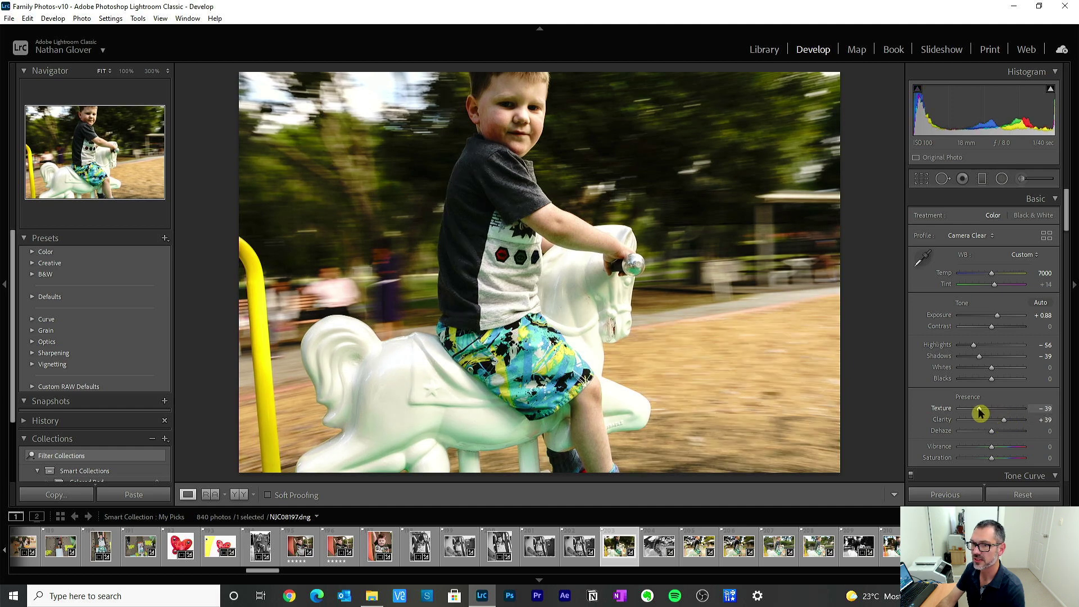
double_click(944, 412)
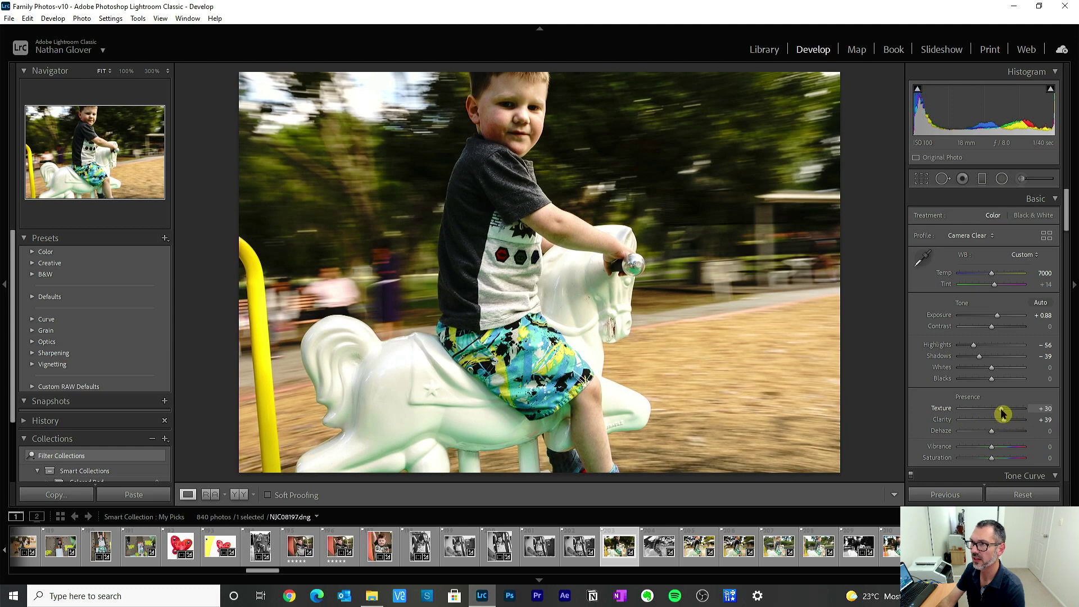
double_click(948, 411)
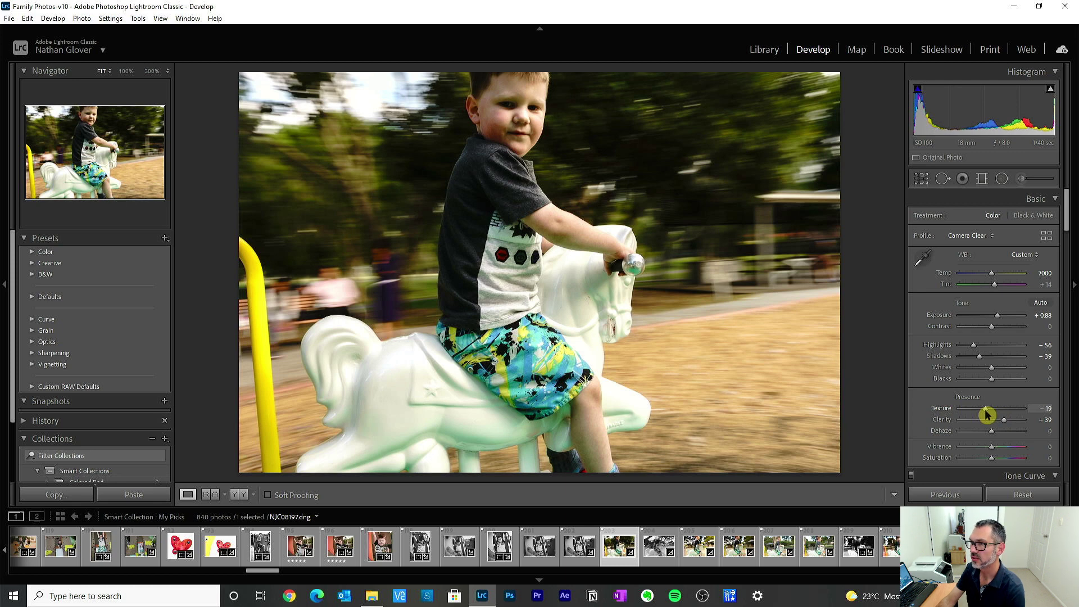
Try Vibrance at +25 and reset it, and reduce Saturation to −19
drag(1066, 226, 1067, 241)
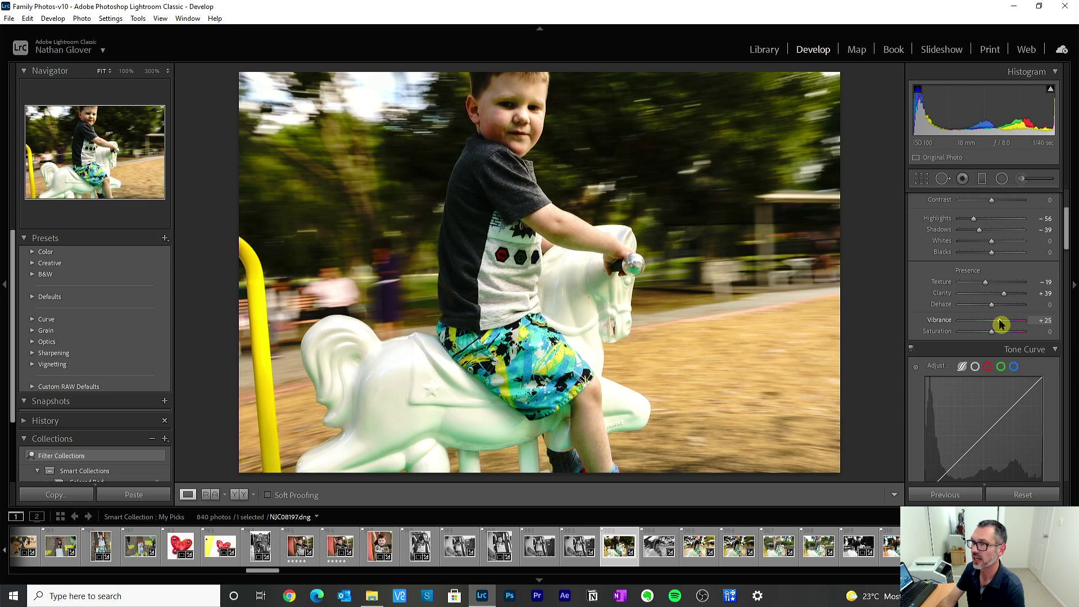
double_click(946, 322)
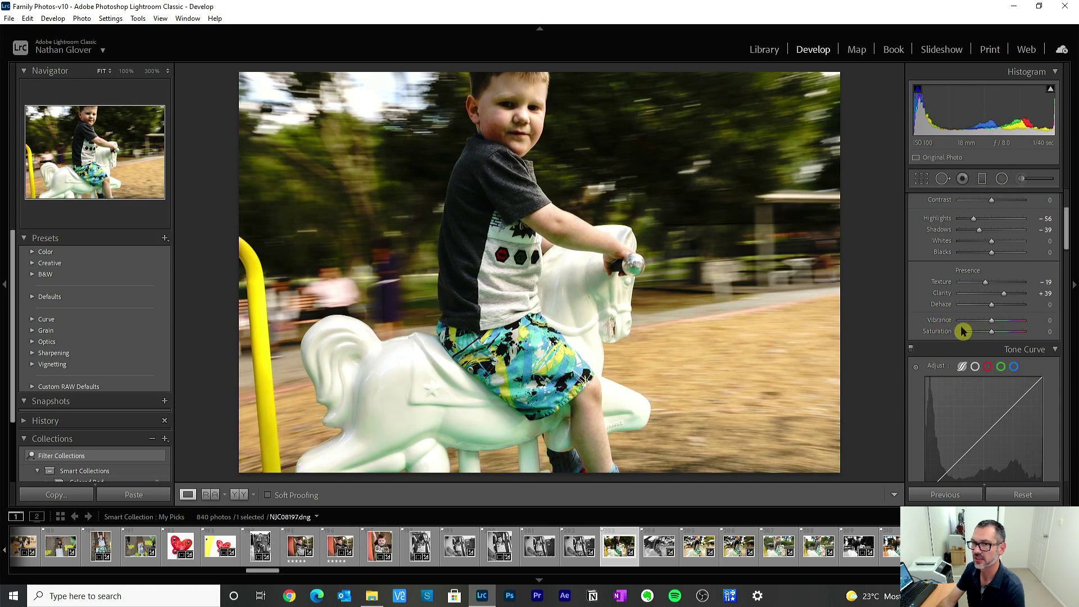
click(984, 333)
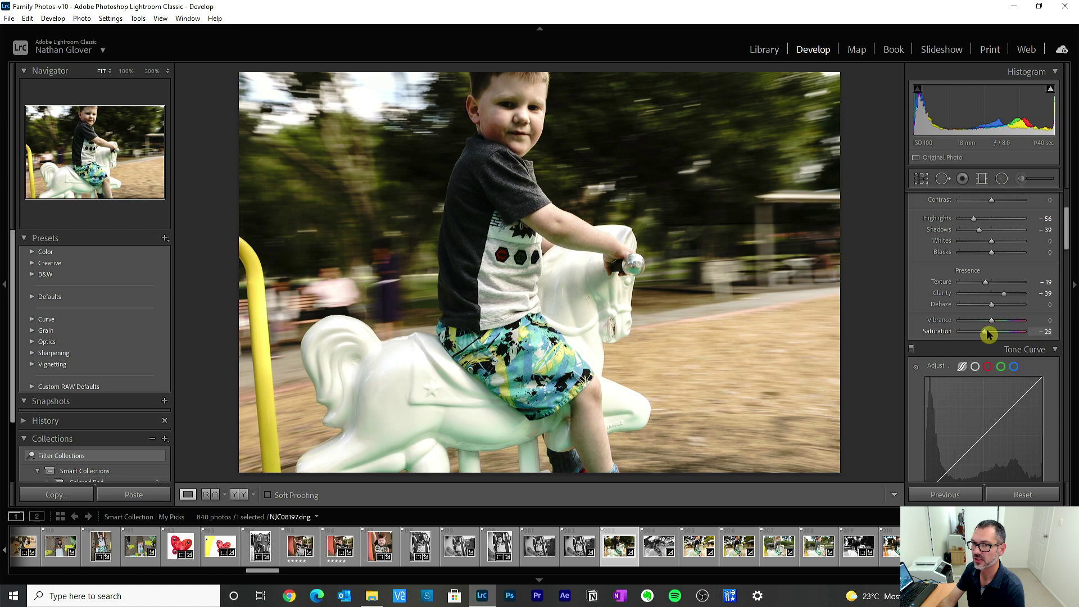
drag(1067, 236, 1073, 166)
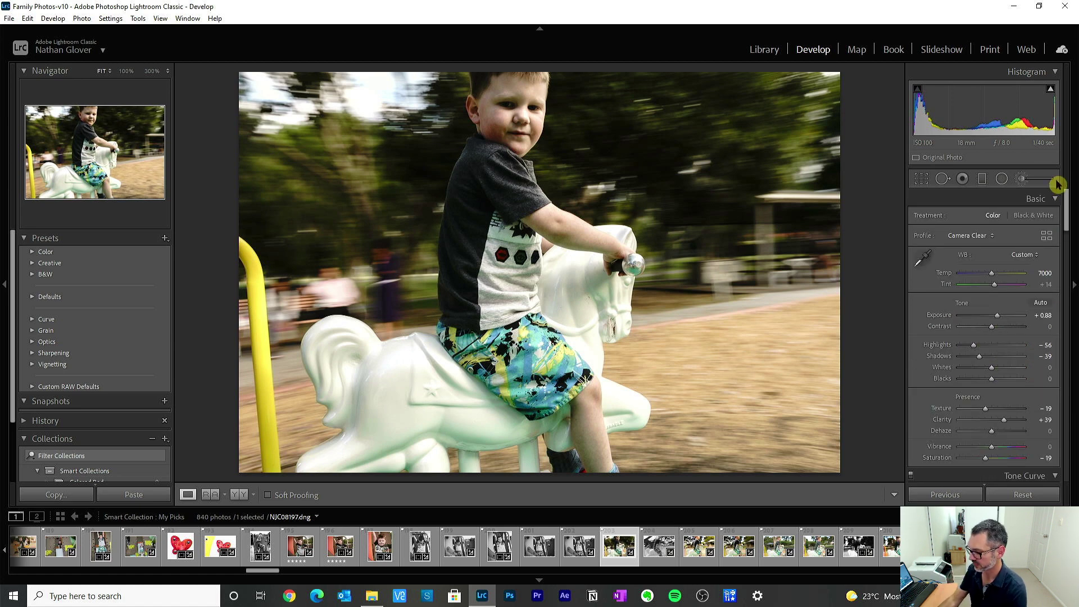
Set the photo's white balance temperature to 7500
click(1046, 273)
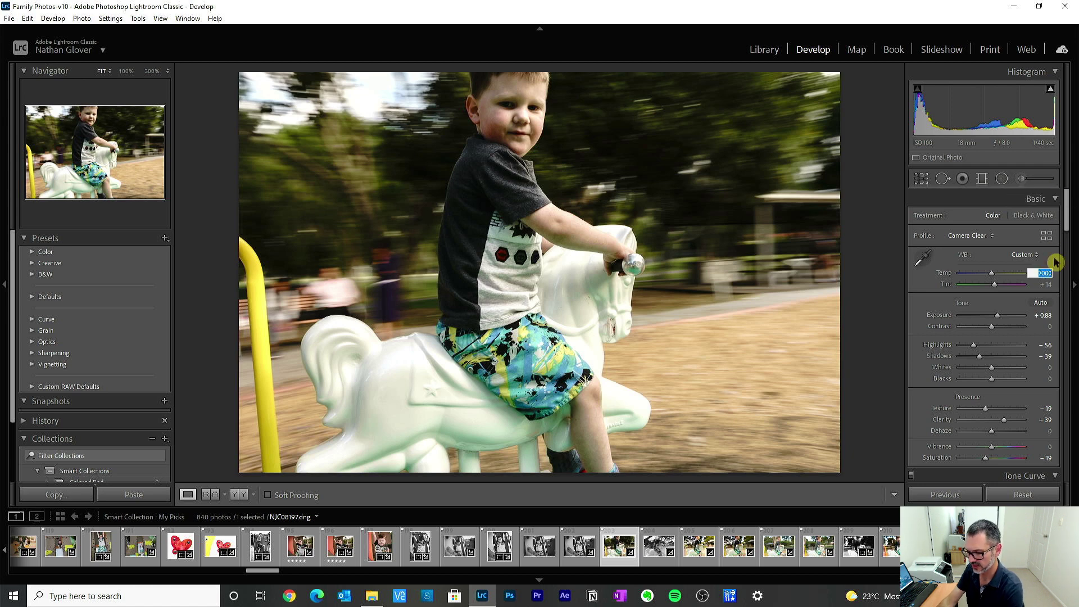
text(7500)
key(Return)
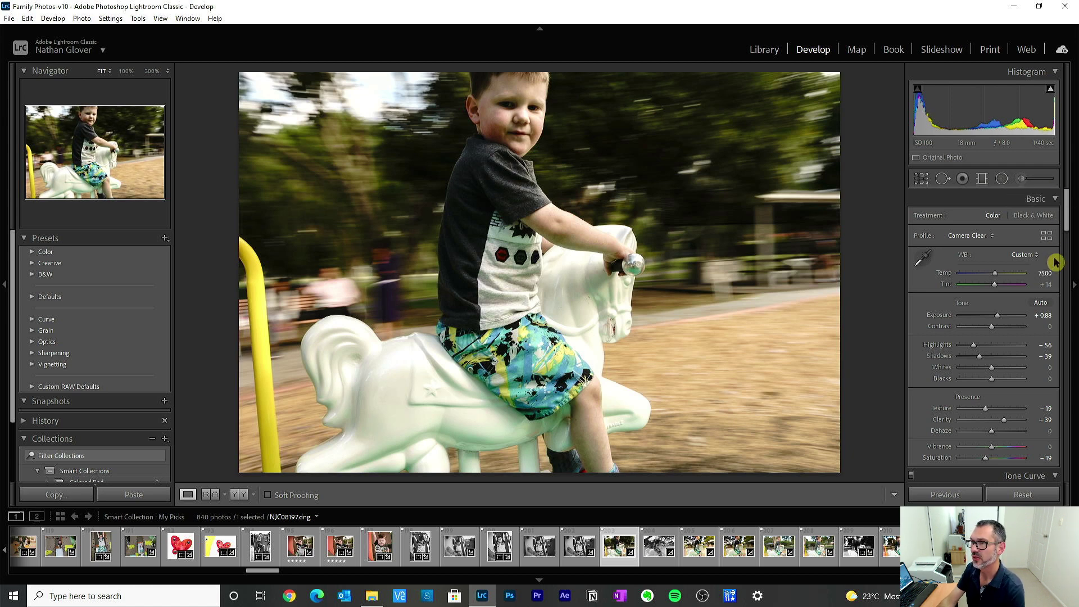
drag(1069, 235, 1073, 167)
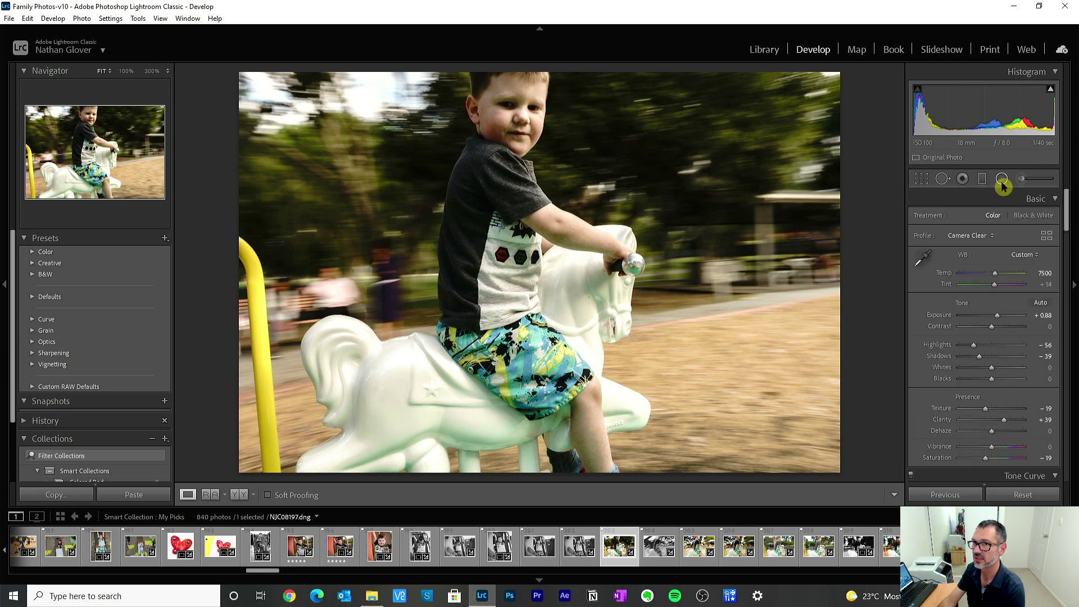
Place a graduated filter just beyond the photo's right edge so it covers the whole frame, and tint it orange with hue 28
click(983, 179)
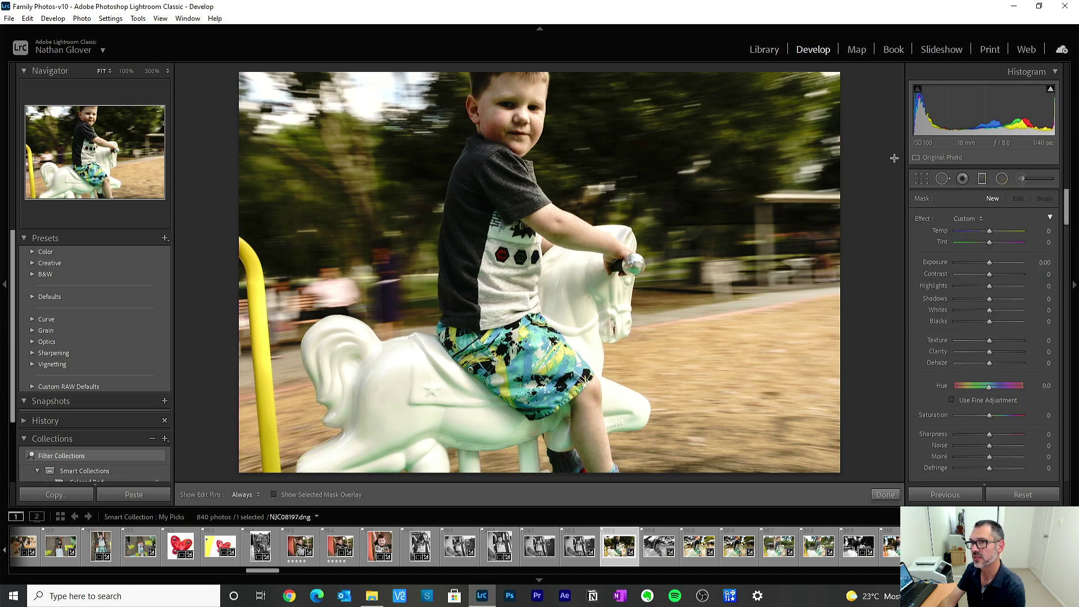
mouse_move(859, 169)
mouse_down()
mouse_move(848, 181)
mouse_move(694, 217)
mouse_move(844, 315)
mouse_move(880, 370)
mouse_move(911, 292)
mouse_move(994, 168)
mouse_up()
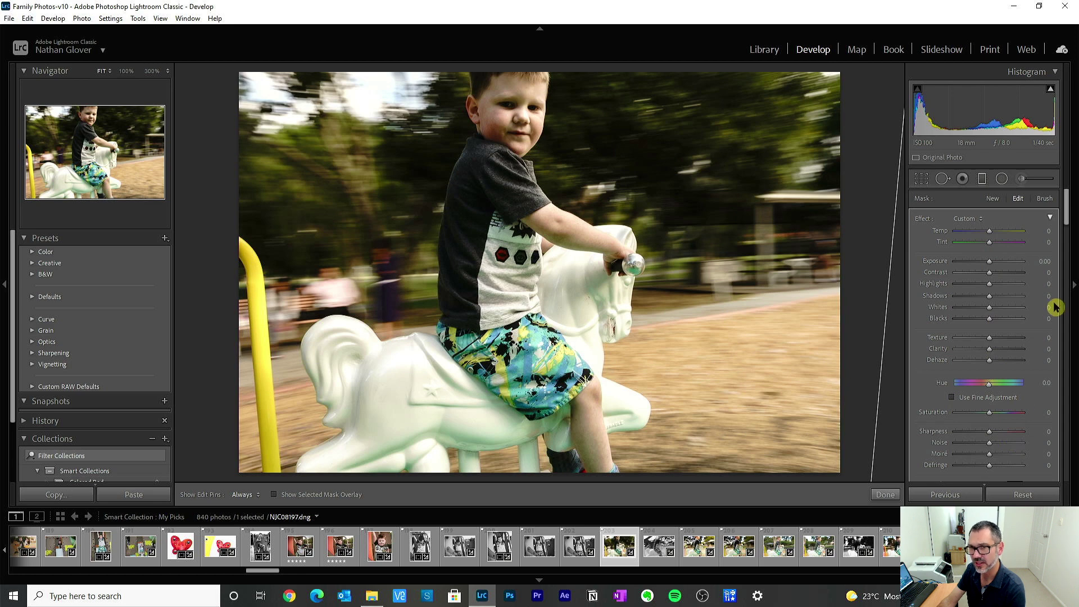
scroll(1068, 228, down, 1)
scroll(1069, 227, down, 2)
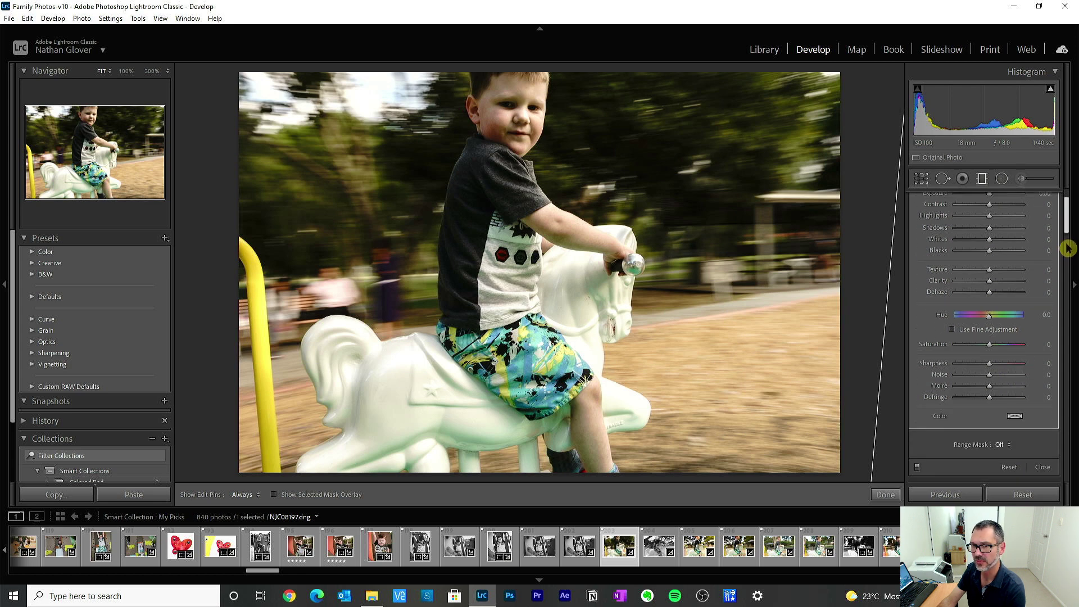
click(1017, 417)
click(809, 423)
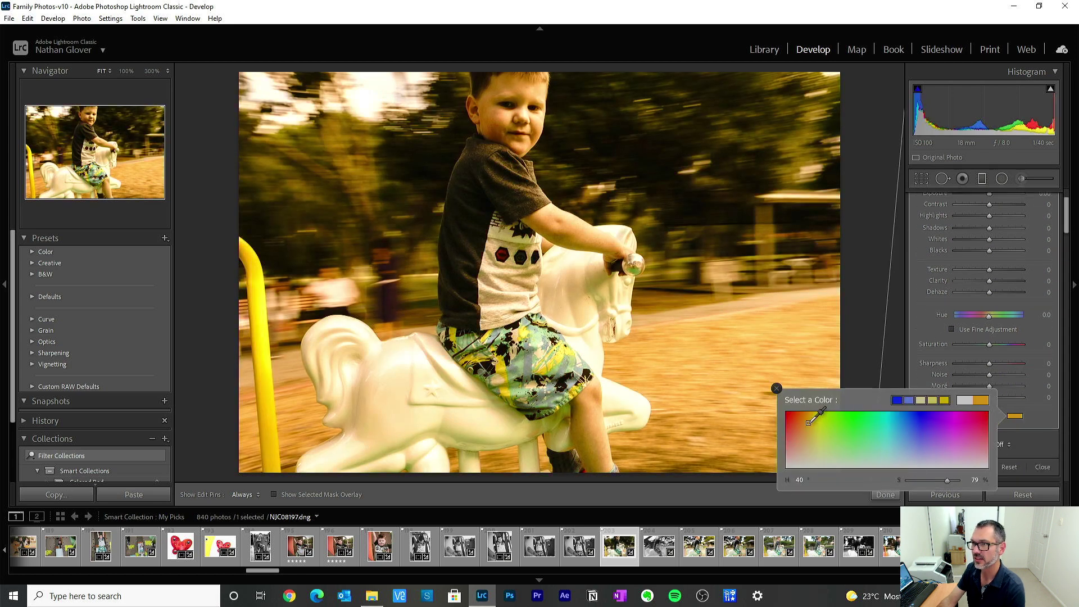
mouse_move(808, 423)
mouse_down()
mouse_move(797, 423)
mouse_move(888, 430)
mouse_move(805, 432)
mouse_up()
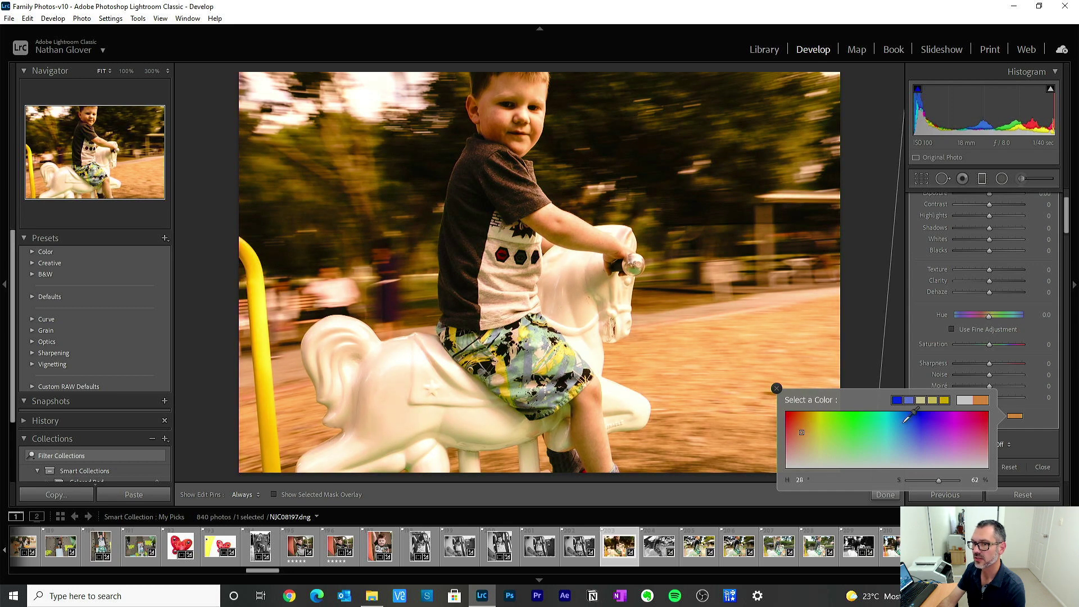
click(892, 373)
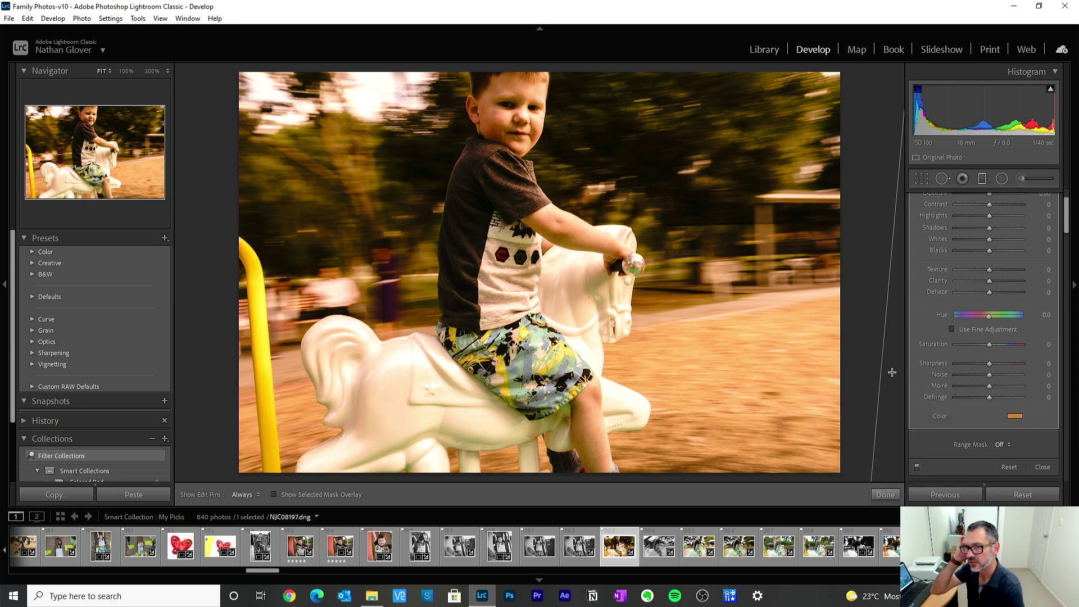
Set the graduated filter's Exposure to 0.10 and Highlights to −16, and finish the filter
drag(1068, 224, 1067, 203)
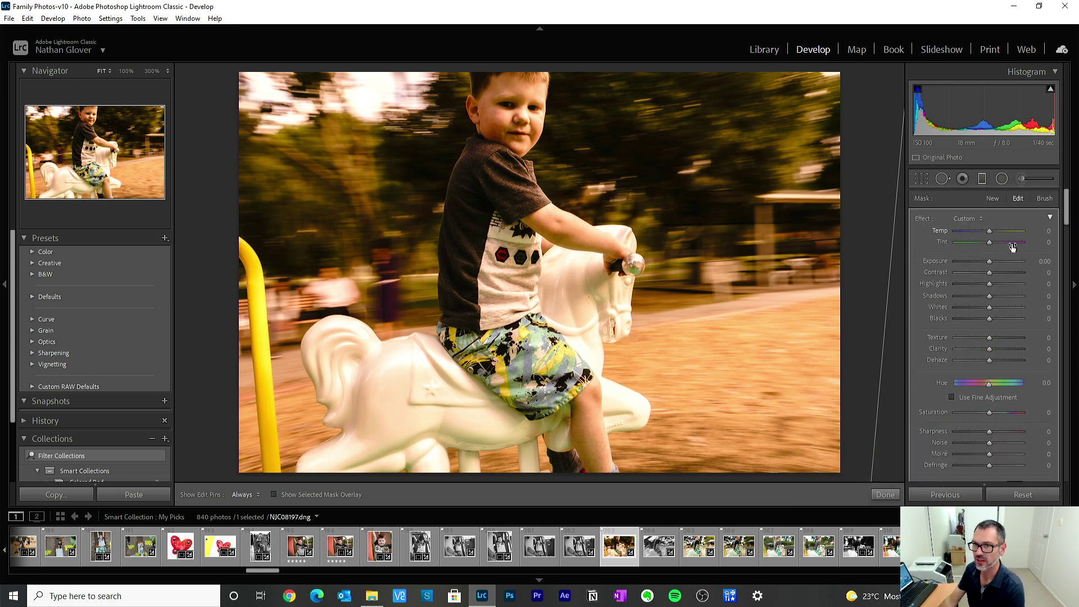
drag(992, 267, 993, 268)
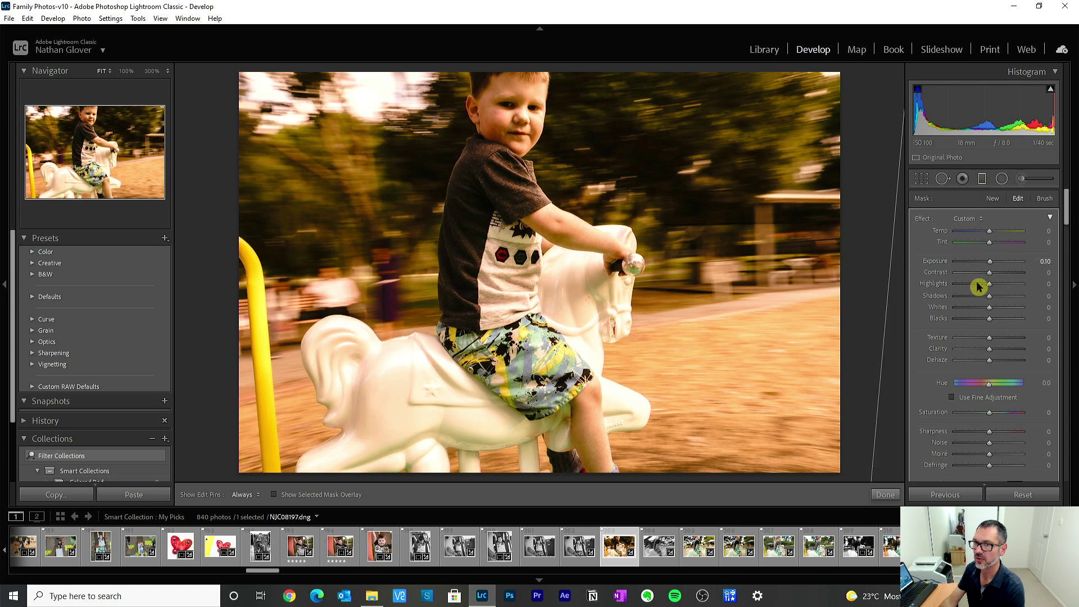
drag(979, 289, 985, 289)
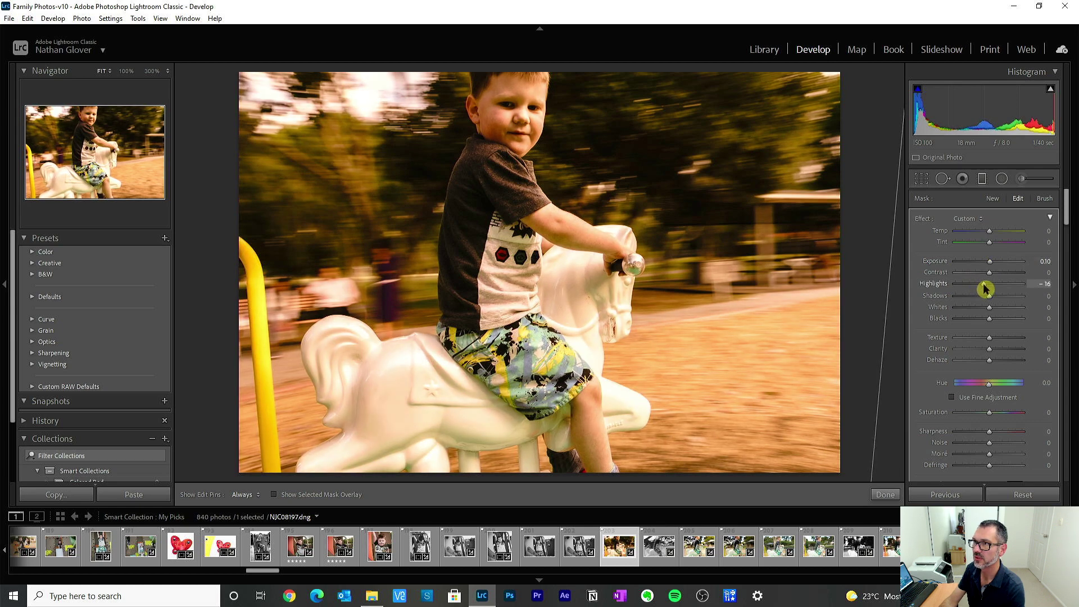
click(890, 495)
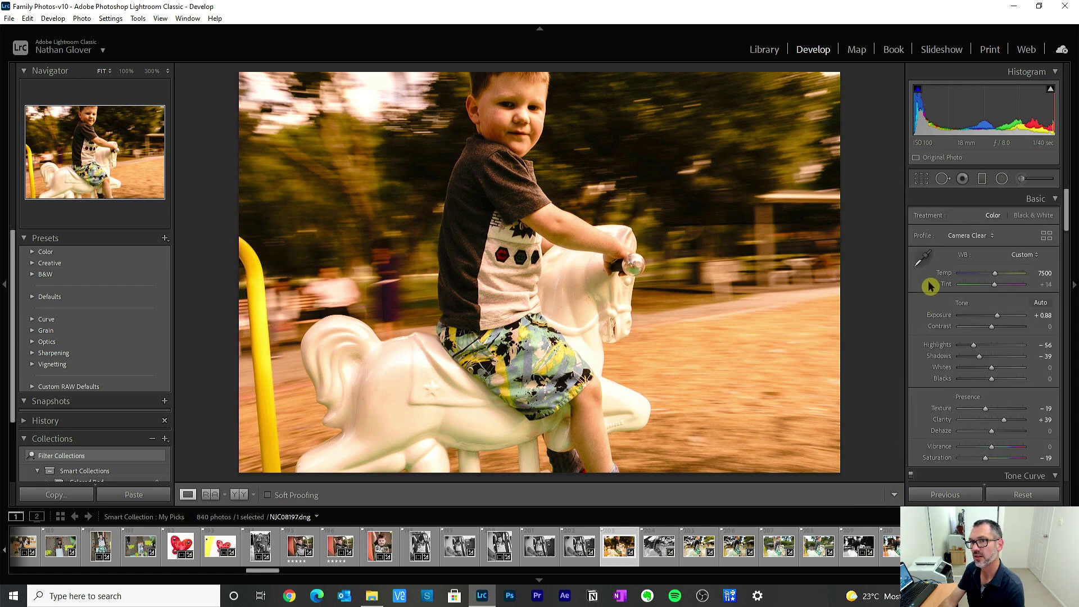
Reduce the HSL saturation of the yellows to −75 and of the blues to −33
drag(1069, 217, 1068, 290)
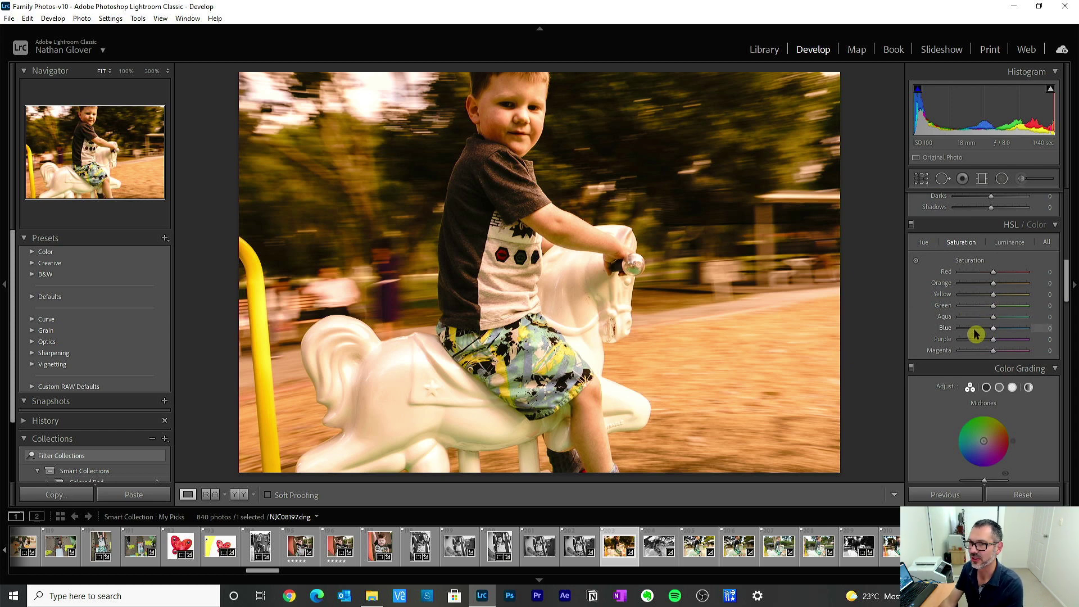
double_click(957, 331)
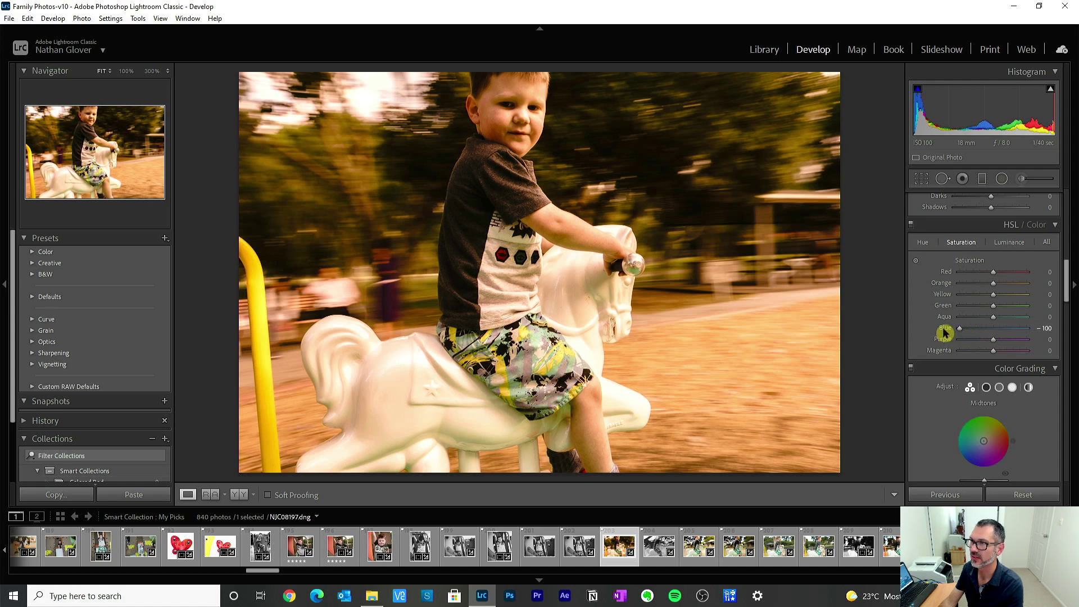
mouse_move(979, 298)
mouse_down()
mouse_move(952, 299)
mouse_move(970, 301)
mouse_up()
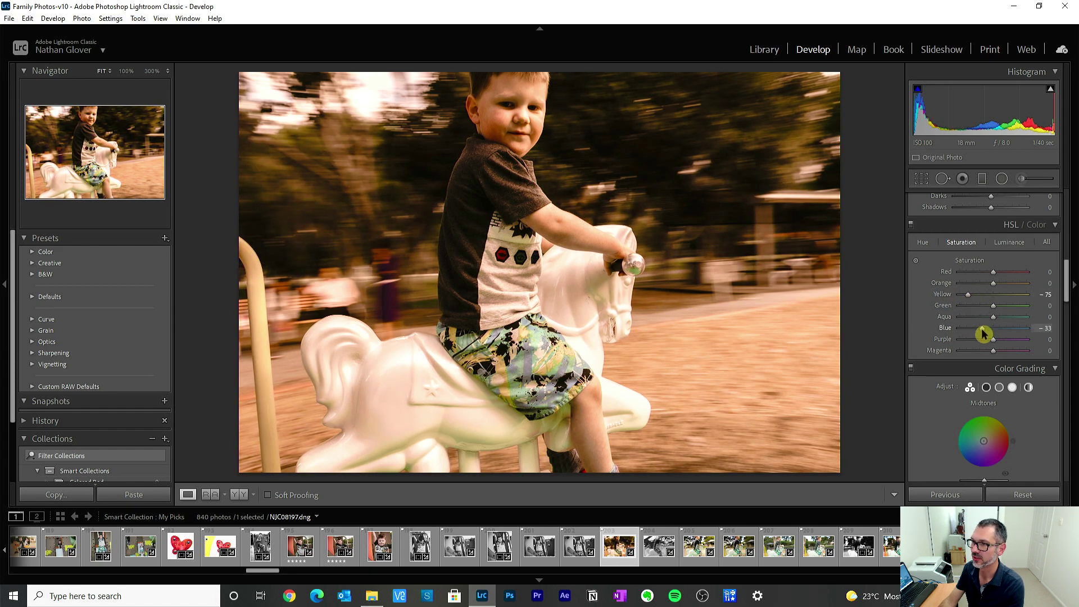
drag(991, 336, 983, 337)
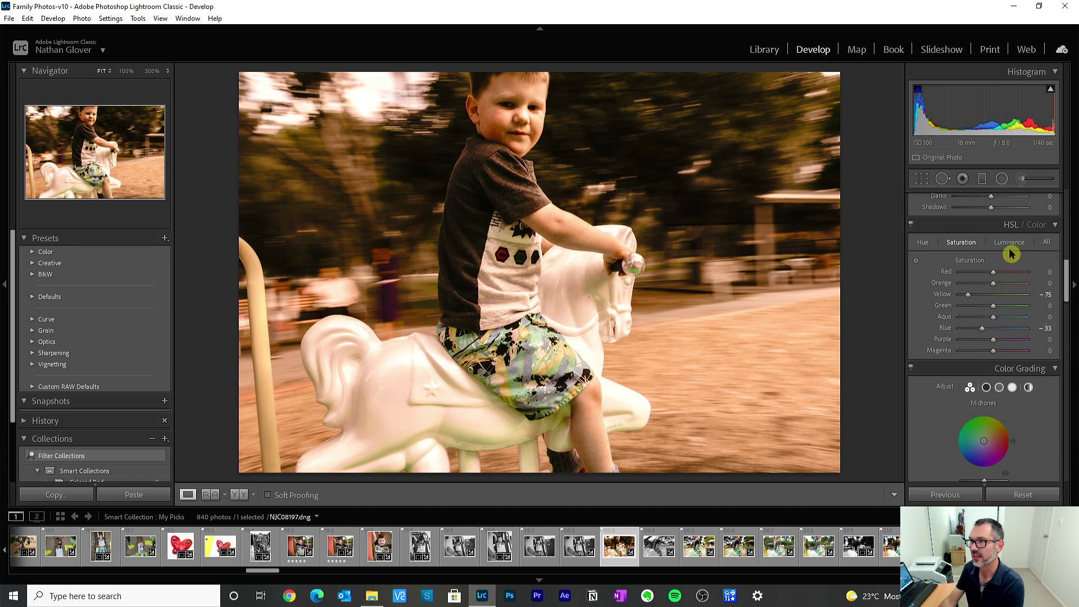
Try a slightly tighter crop in the original aspect ratio, and restore the full frame with the As Shot aspect
drag(1069, 281, 1068, 208)
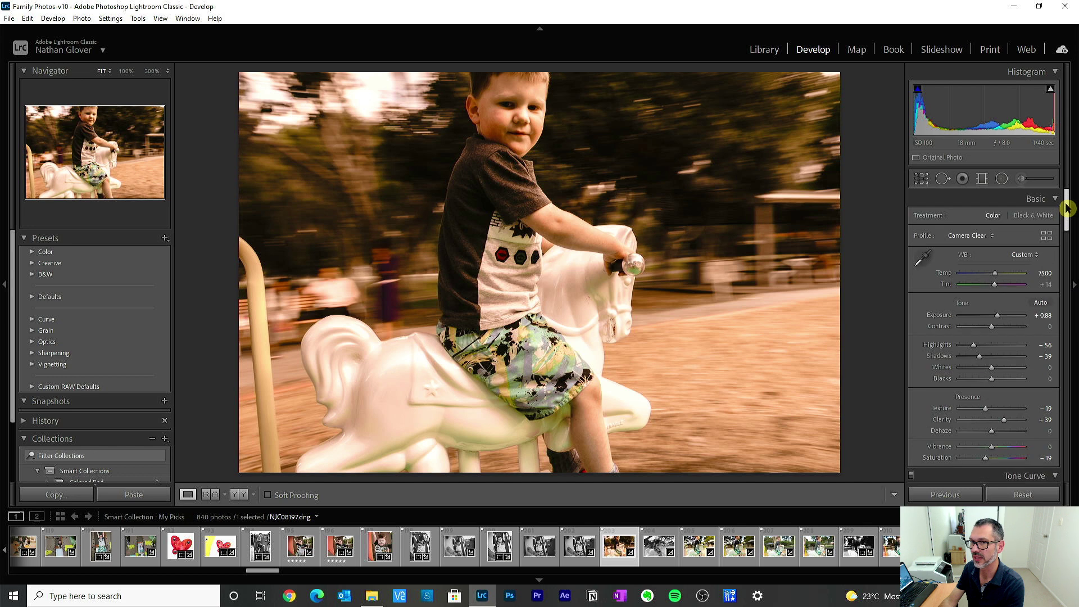
click(922, 179)
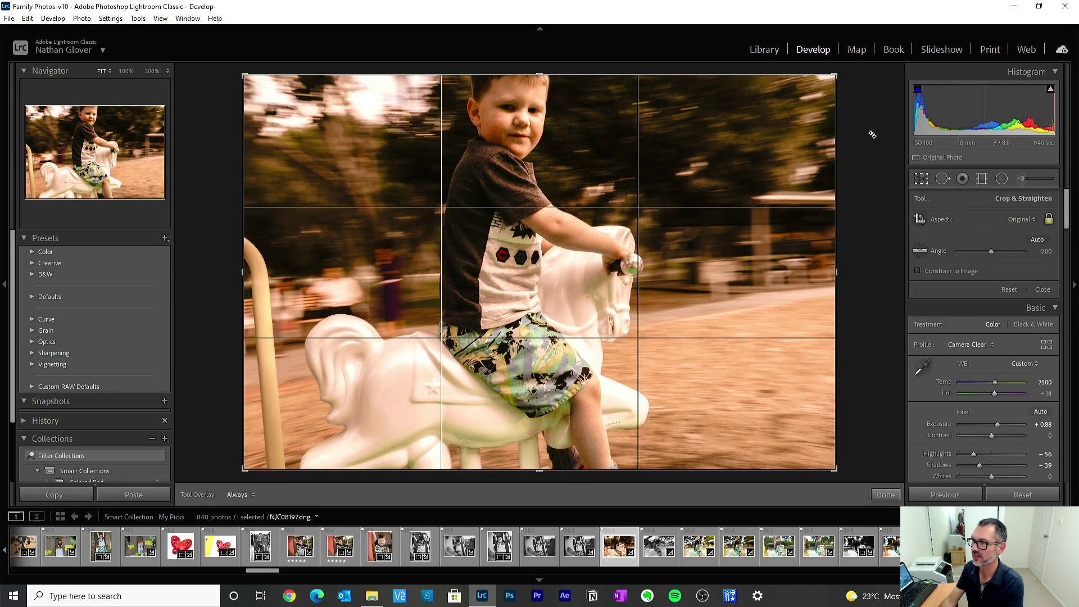
drag(828, 116, 807, 120)
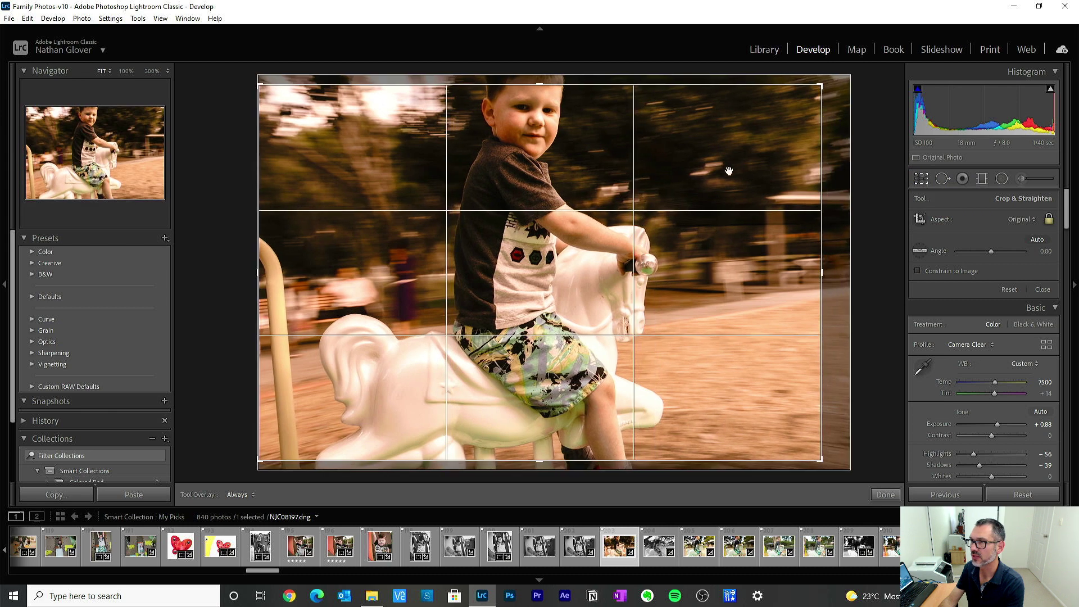
click(886, 494)
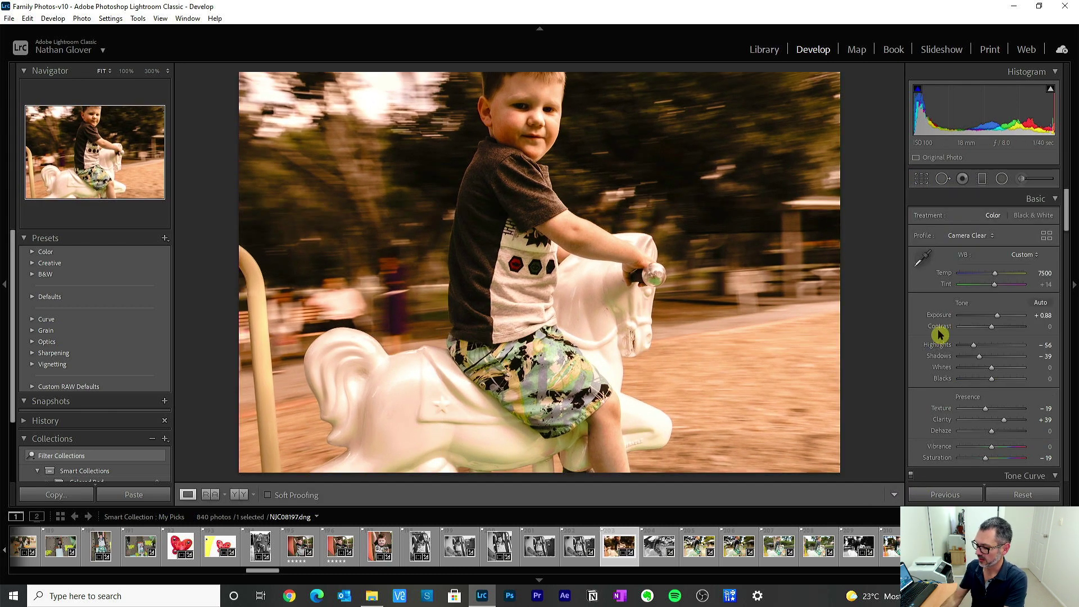
key(ctrl+z)
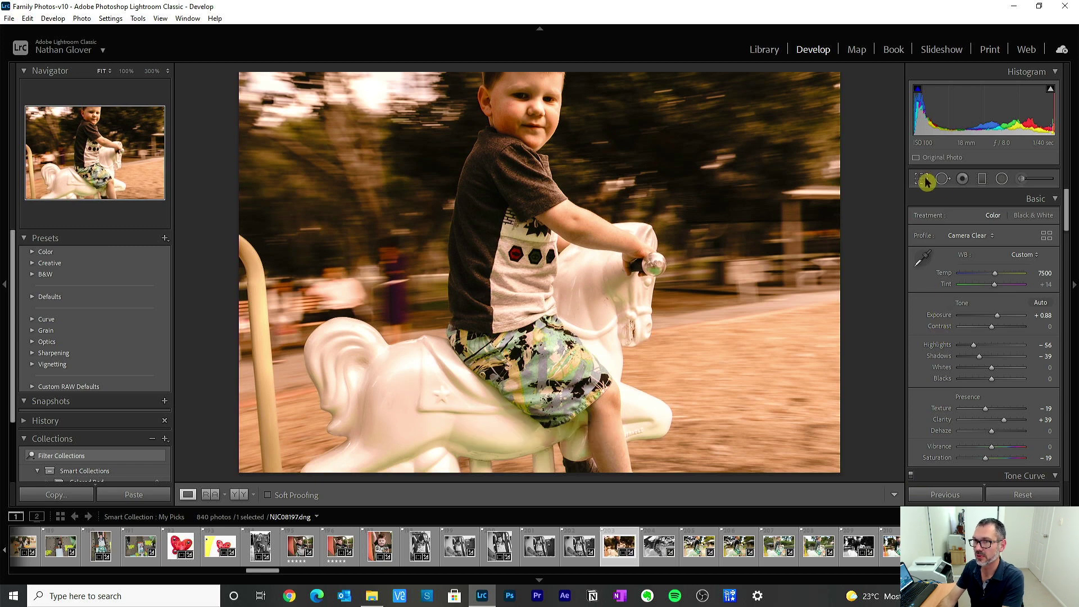
click(923, 179)
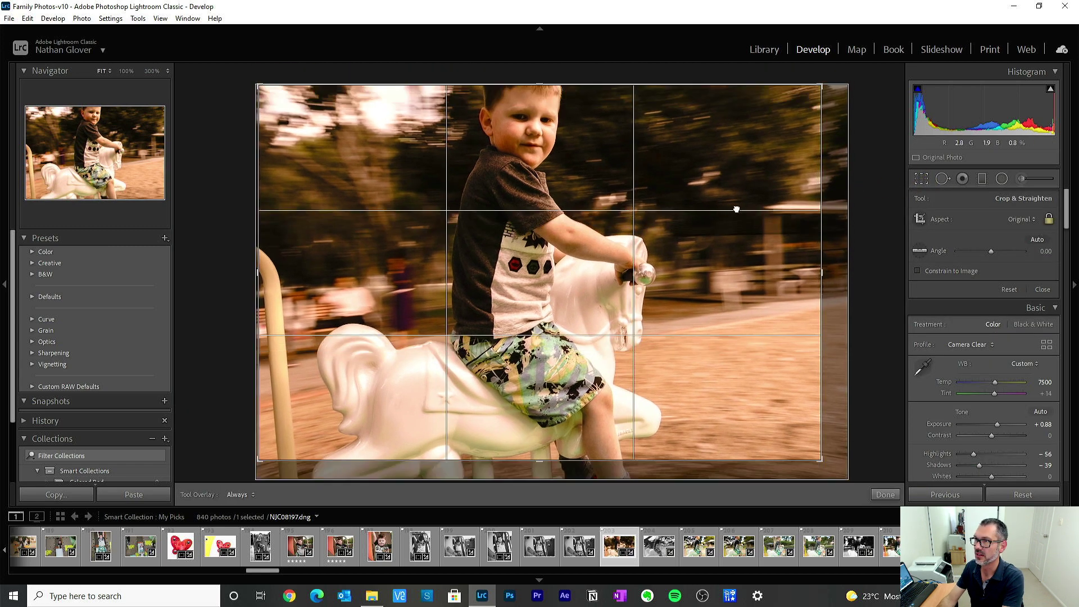
click(1007, 221)
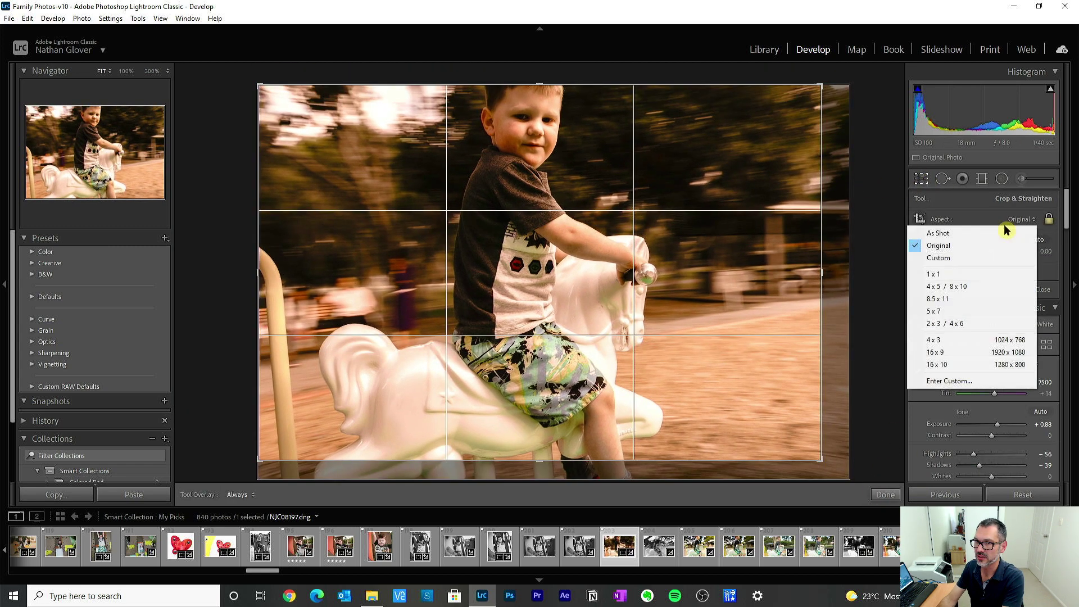
click(999, 232)
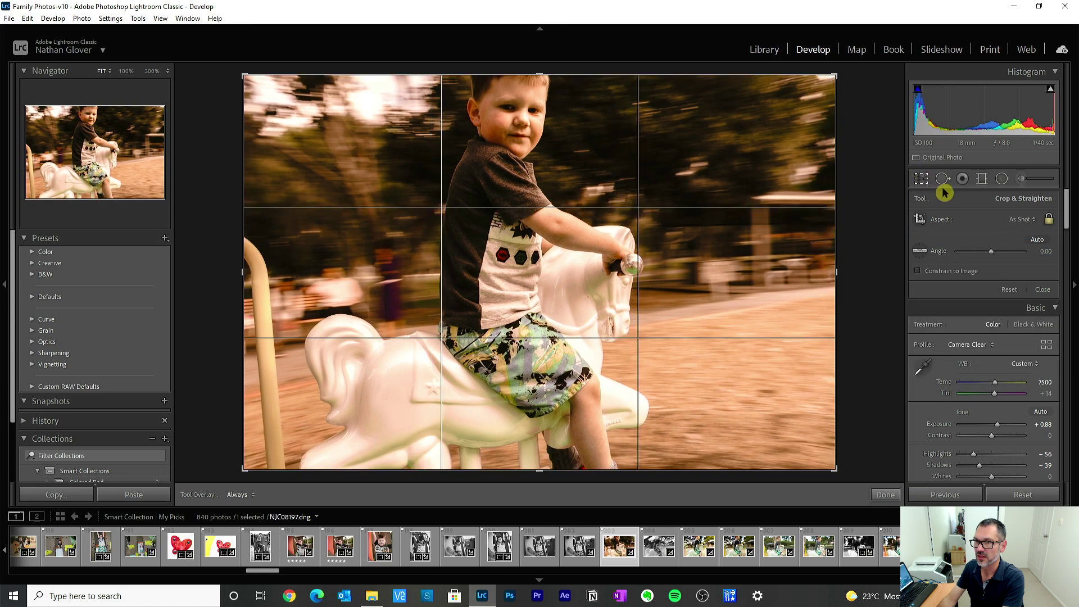
Crop the photo to a full-height portrait frame with the 4 x 5 / 8 x 10 aspect, centred on the boy and the horse's head
click(1015, 220)
click(1004, 288)
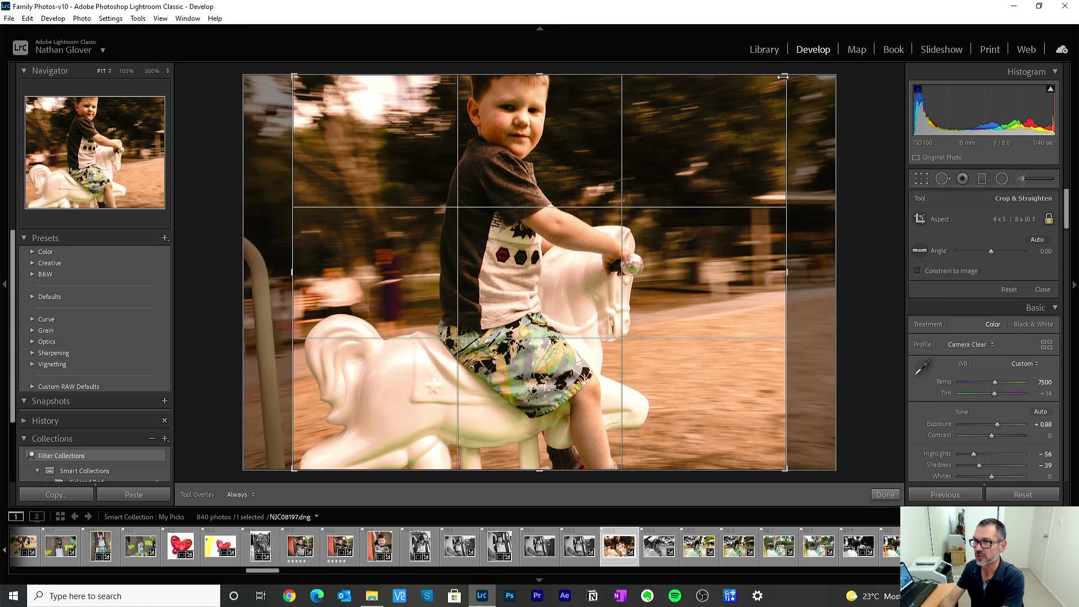
drag(783, 77, 699, 87)
drag(591, 169, 527, 275)
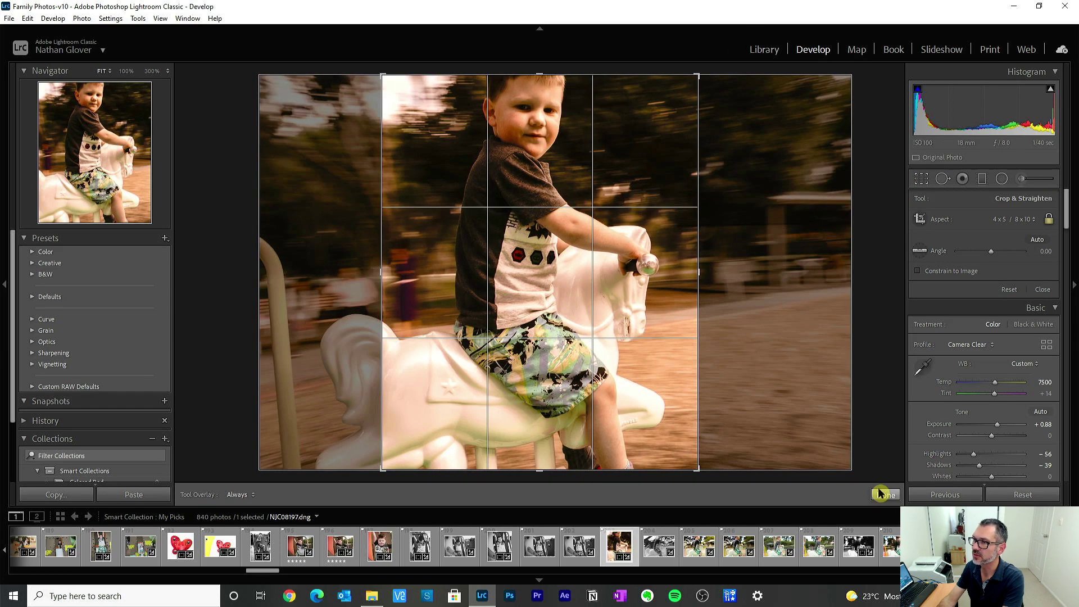
click(881, 494)
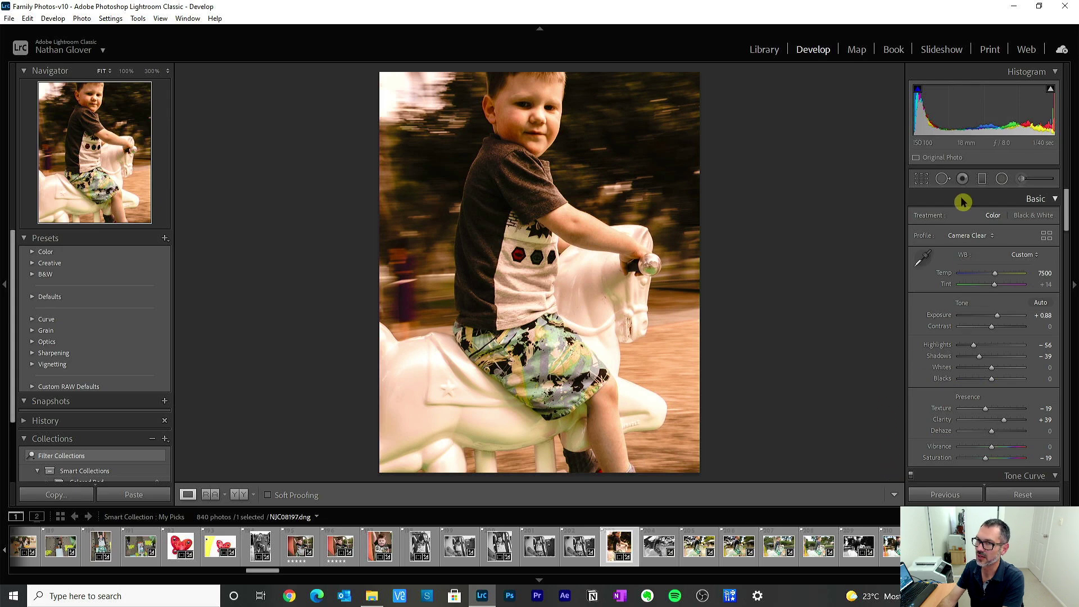
Shift the photo slightly to the right inside the portrait crop and apply the crop
click(922, 178)
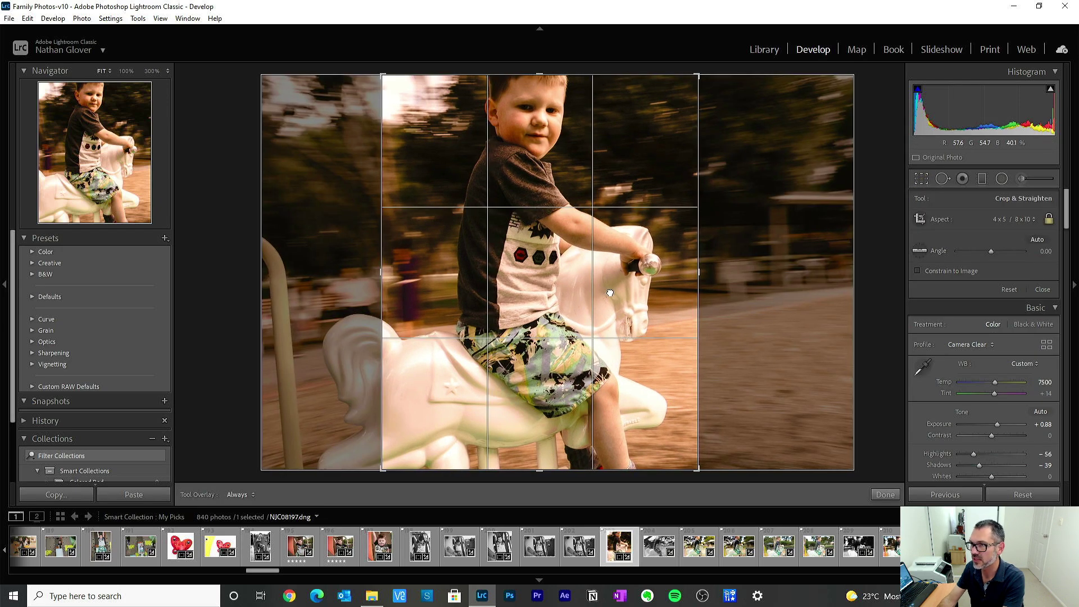
drag(607, 292, 615, 292)
click(886, 494)
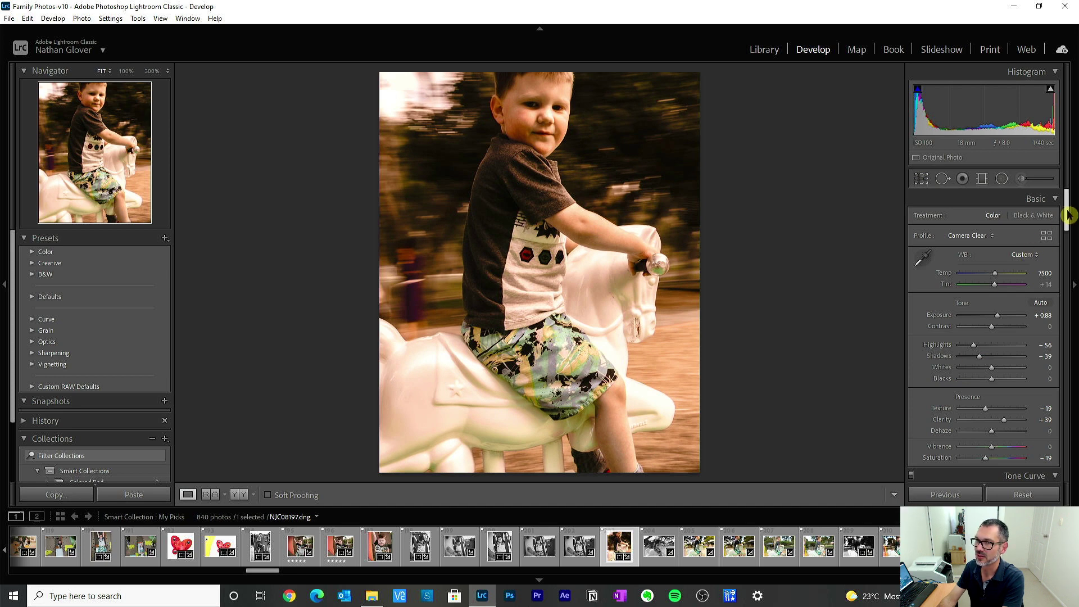
Try post-crop vignette amounts of −26 and +16, and settle on Amount −4, Midpoint 61 and Roundness +23
drag(1068, 215, 1070, 444)
drag(991, 291, 984, 295)
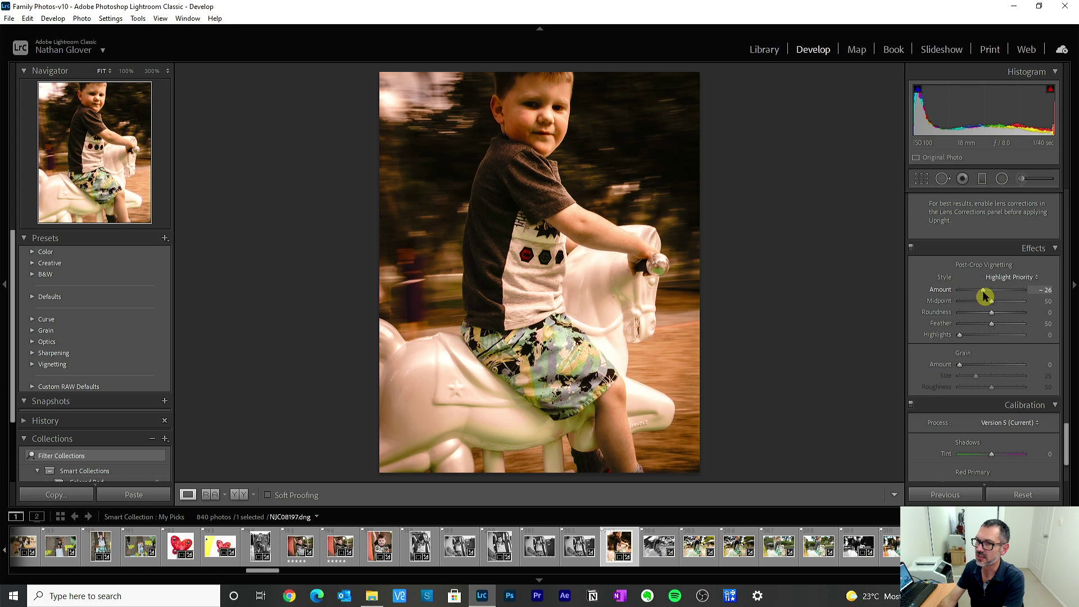
double_click(947, 291)
drag(996, 294, 1001, 292)
double_click(946, 291)
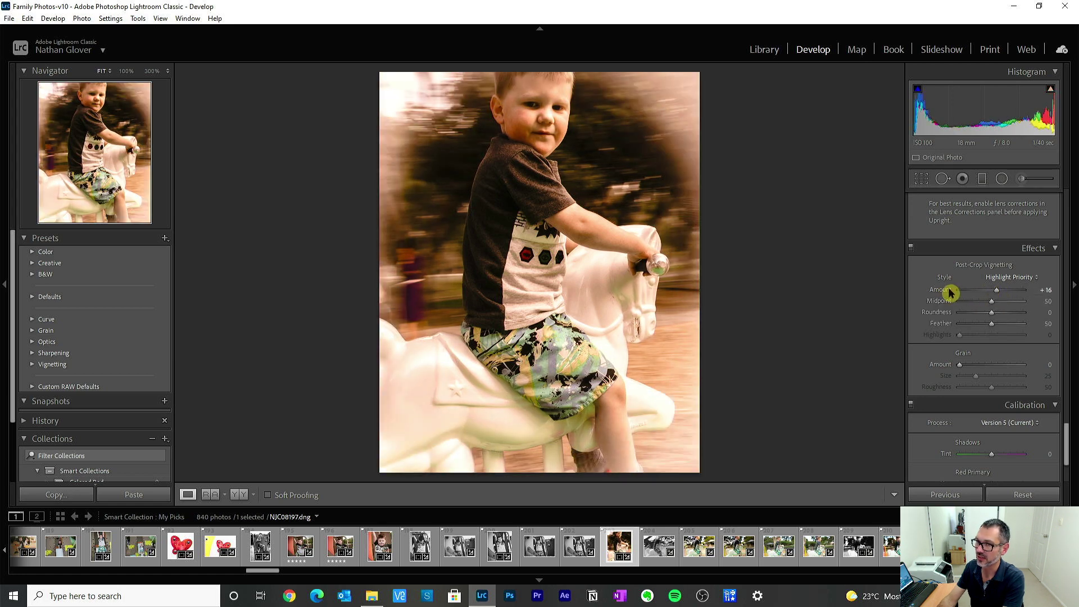
drag(992, 295, 990, 295)
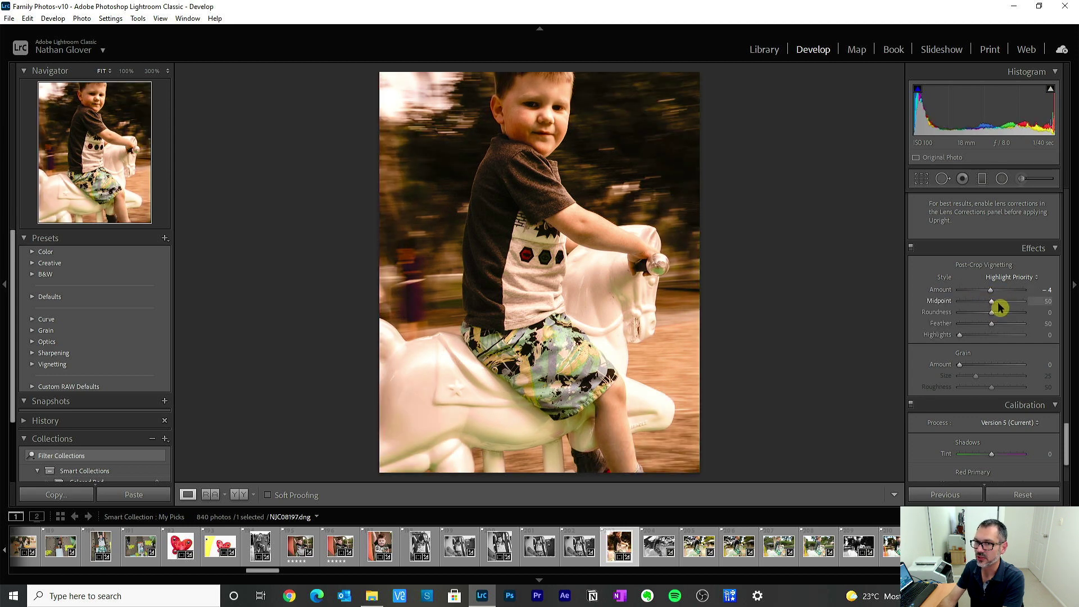
drag(1001, 314, 1002, 317)
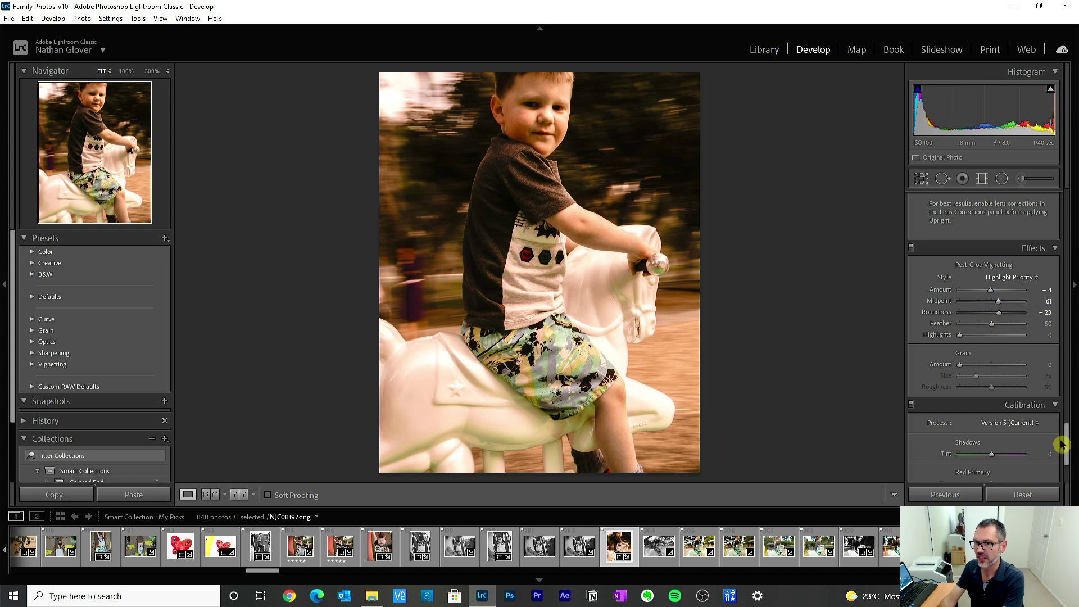
Nudge the photo slightly to the left inside the 4 x 5 / 8 x 10 portrait crop and apply the crop
drag(1066, 443, 1067, 212)
click(921, 178)
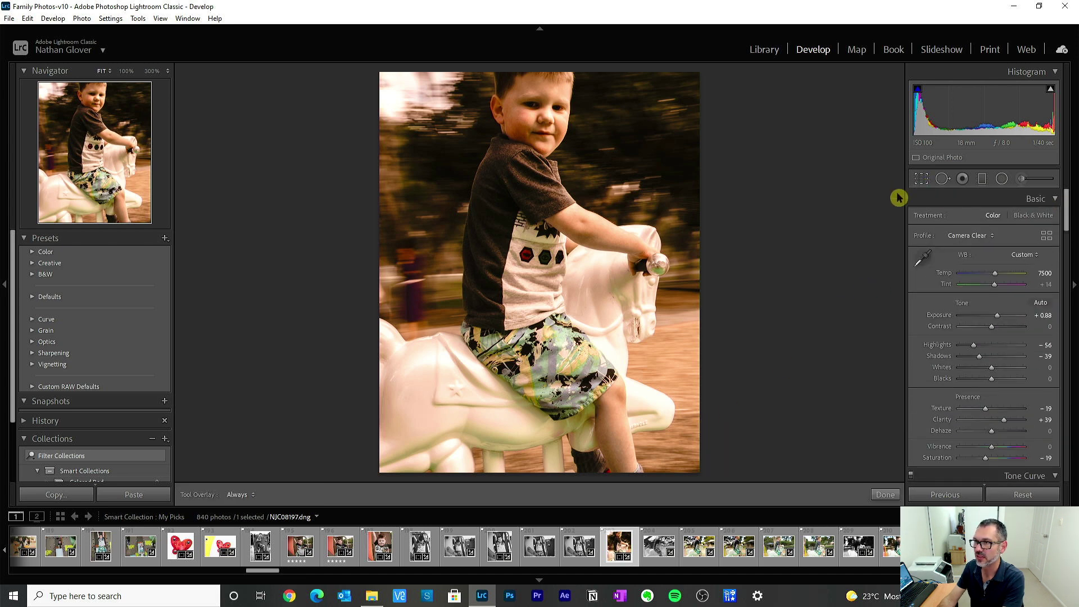
drag(654, 256, 652, 256)
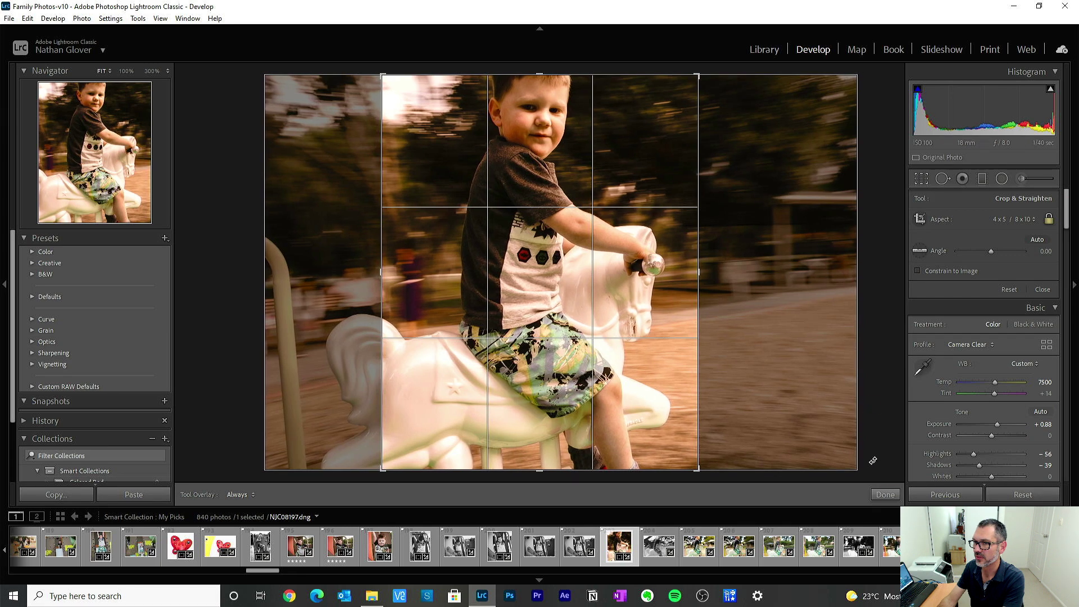
click(891, 502)
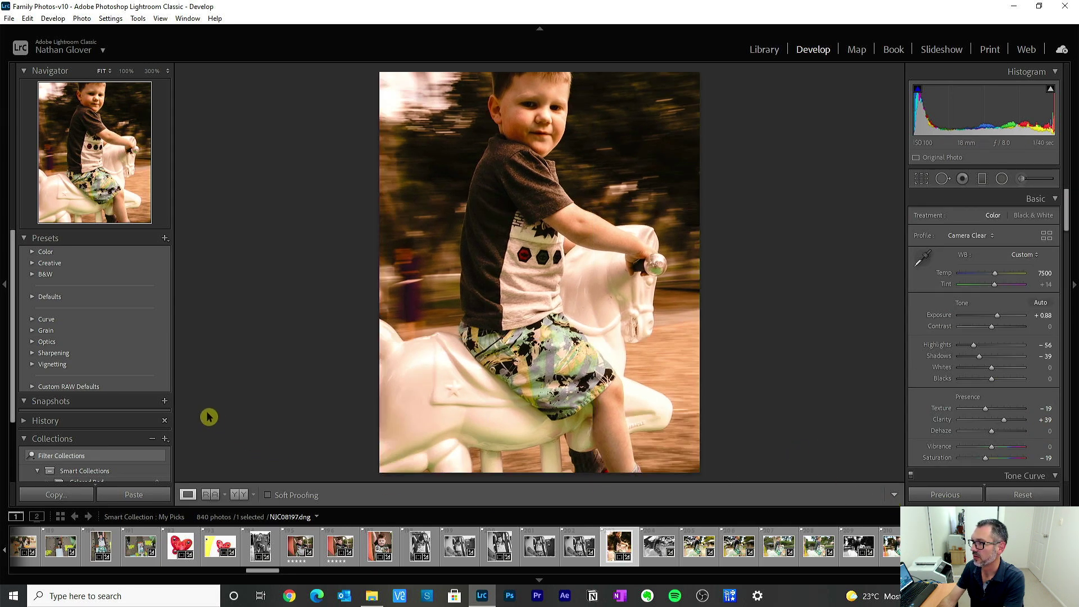
Save the colour edit as a snapshot named C01 and compare the before and after versions side by side
click(164, 403)
text(C01)
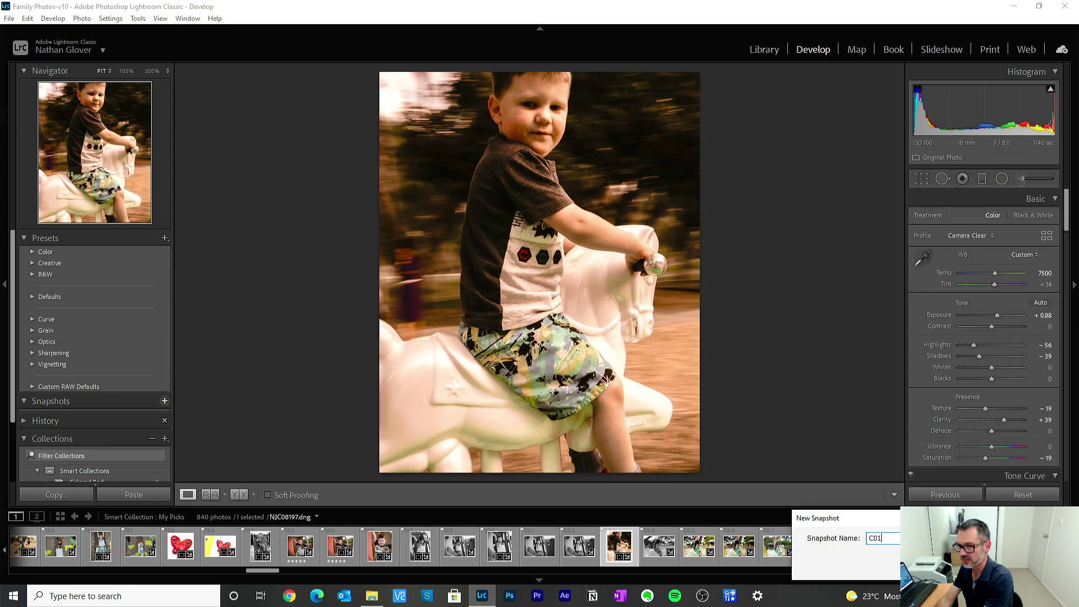
key(Return)
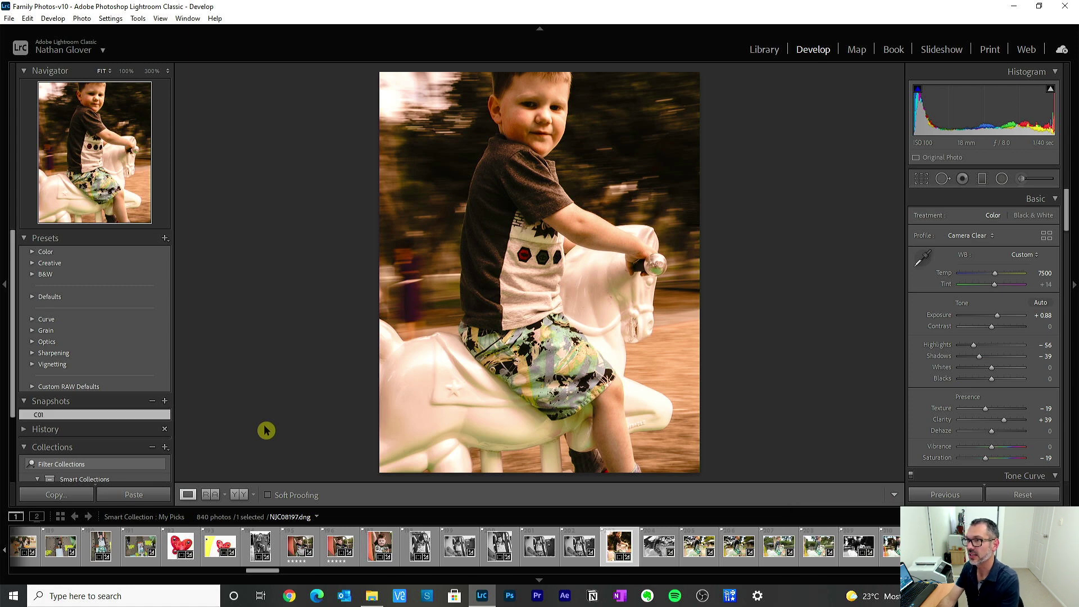
click(242, 494)
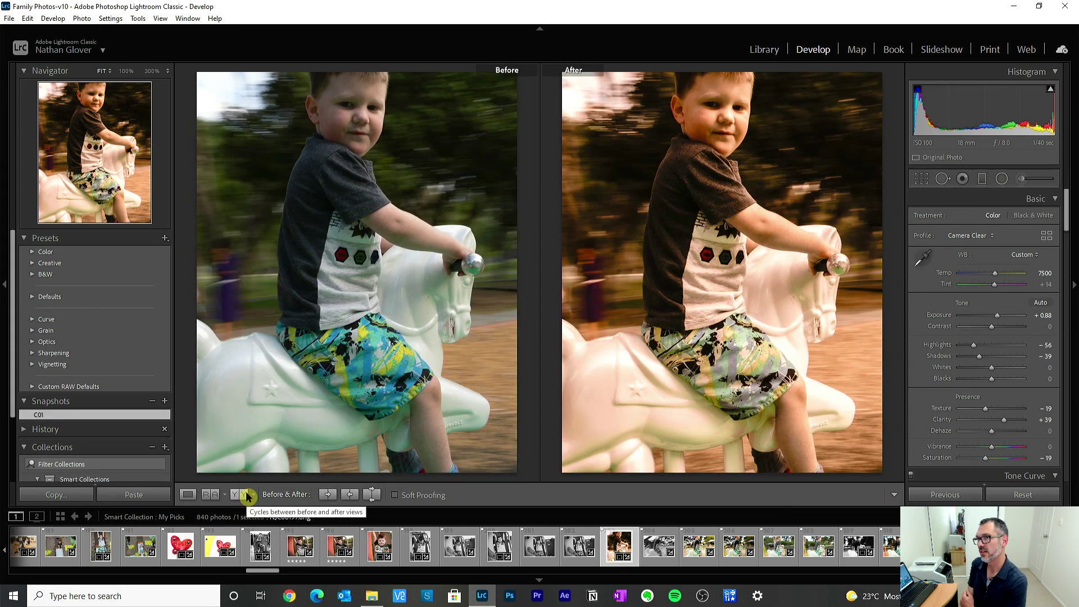
click(188, 495)
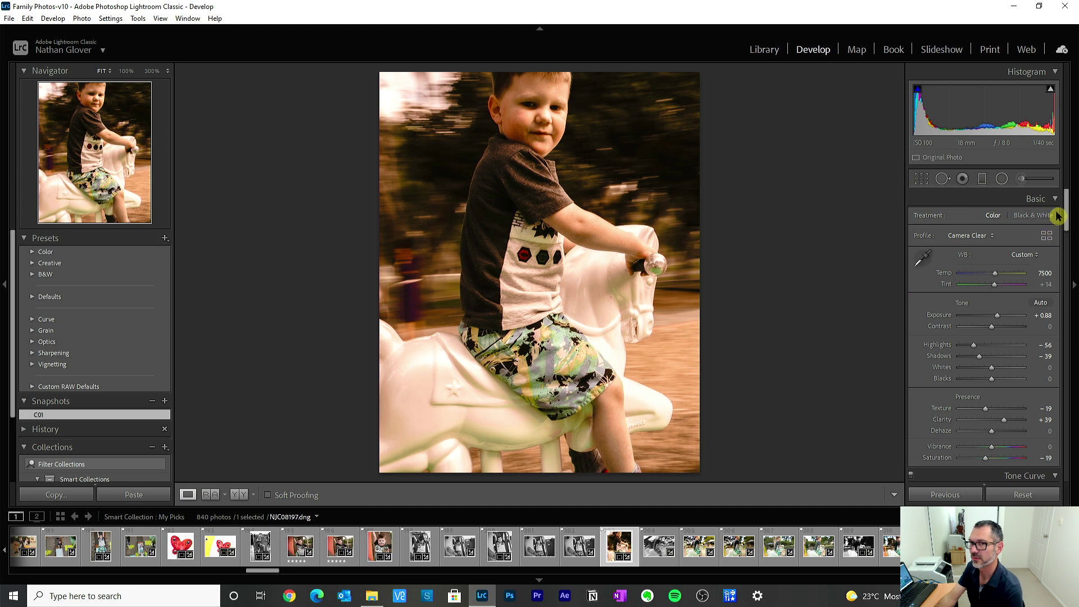
Convert the photo to black and white with the B&W 02 profile
click(1047, 233)
drag(1067, 294, 1059, 381)
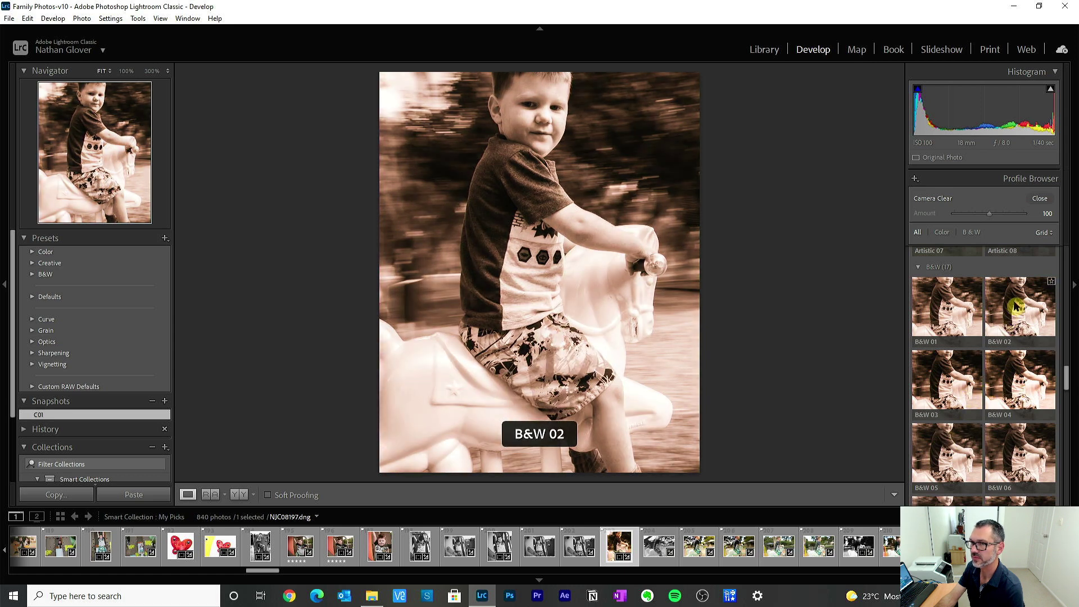
click(1018, 306)
click(1039, 198)
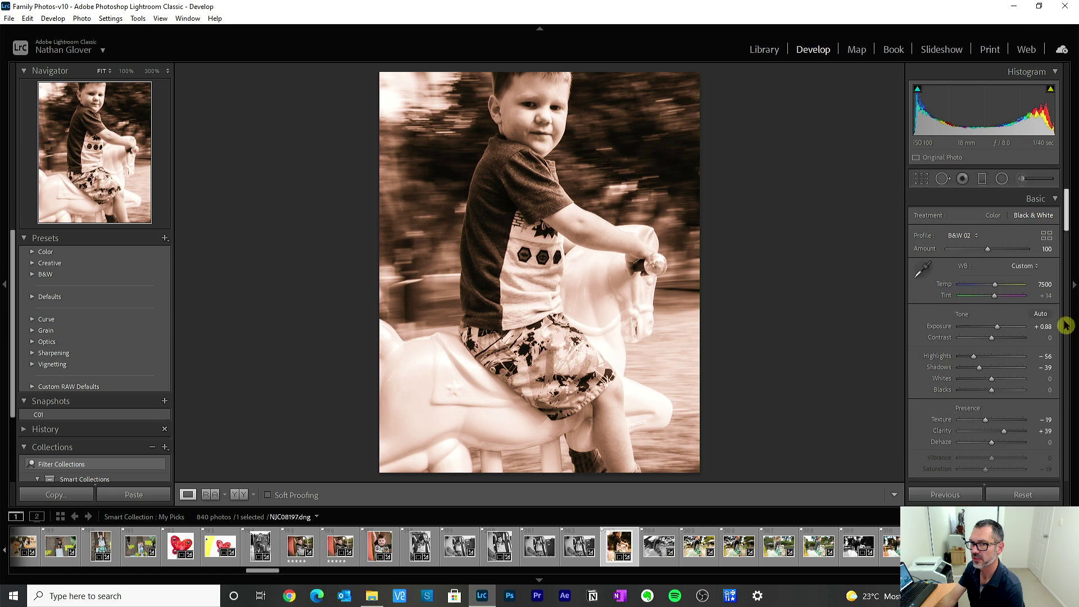
click(984, 179)
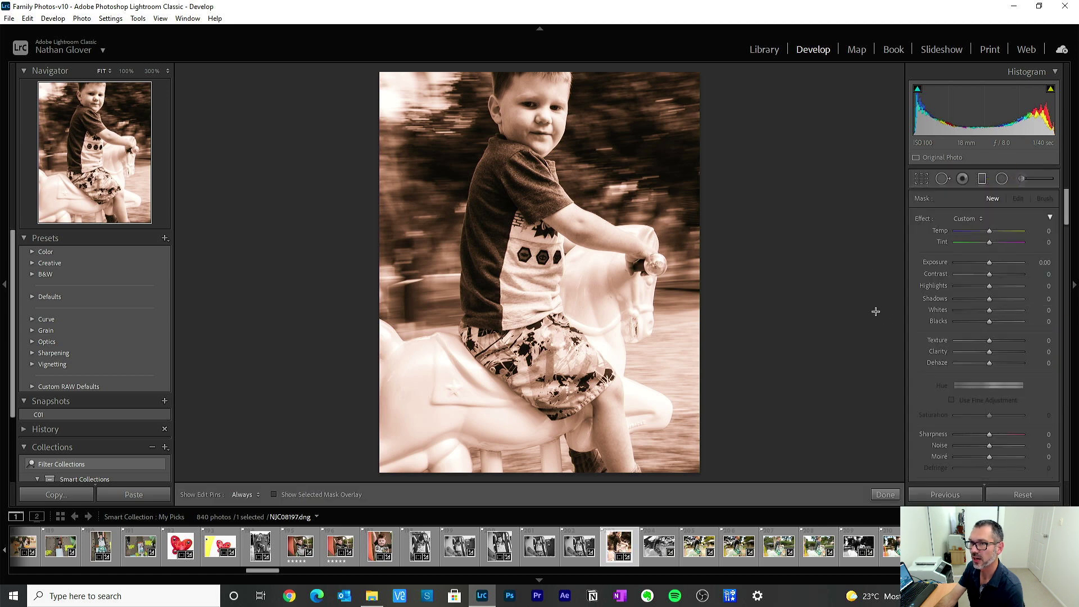
click(884, 494)
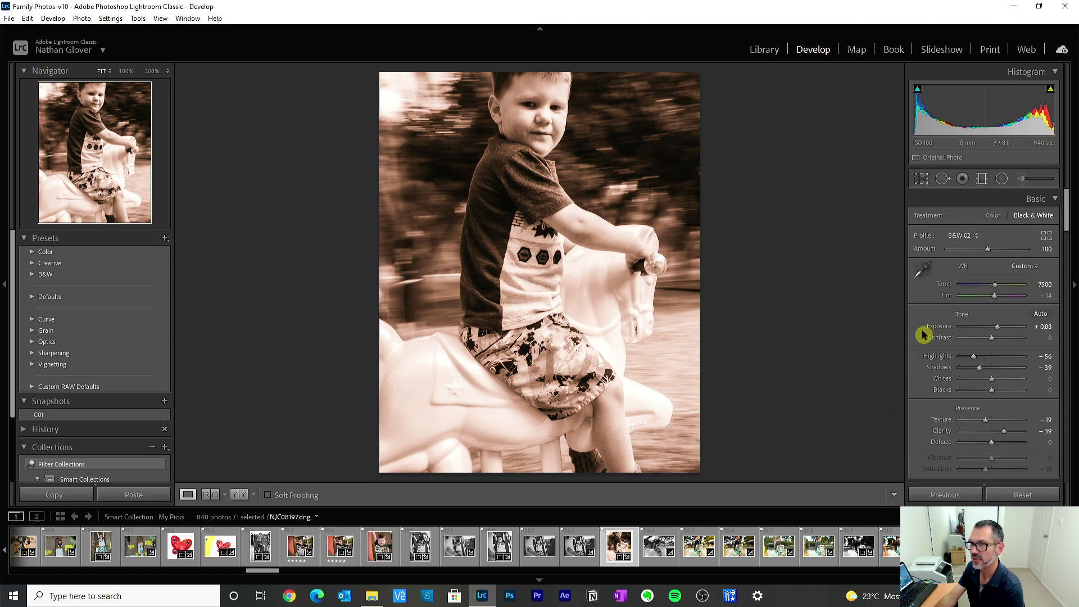
Darken the horse-ride photo's tones with Shadows at -81, Whites at -19 and Blacks reset to 0
click(984, 179)
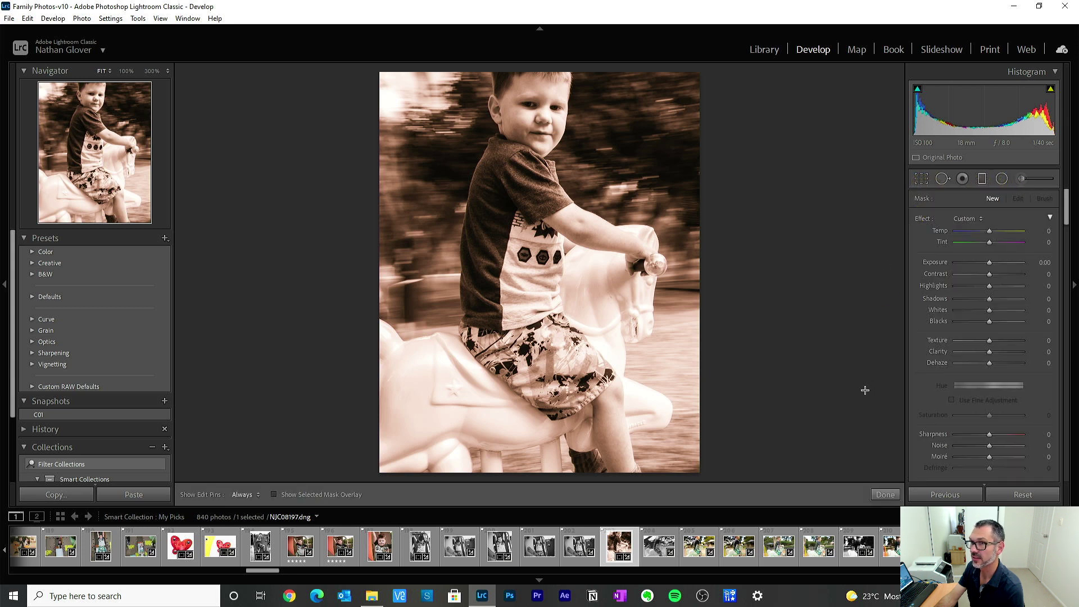
click(886, 494)
drag(988, 375, 972, 371)
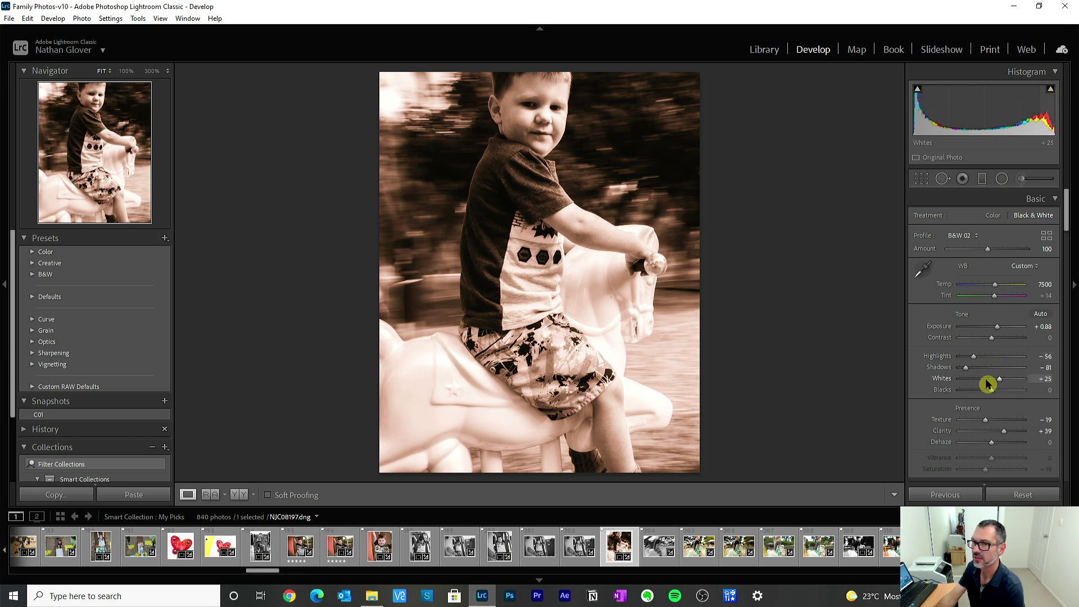
click(984, 380)
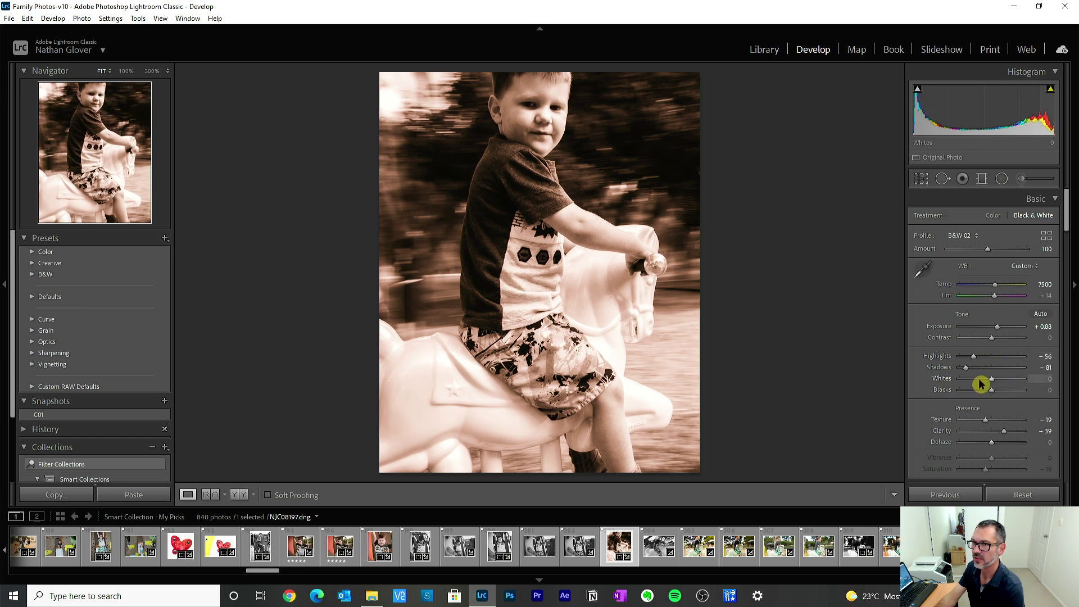
double_click(948, 380)
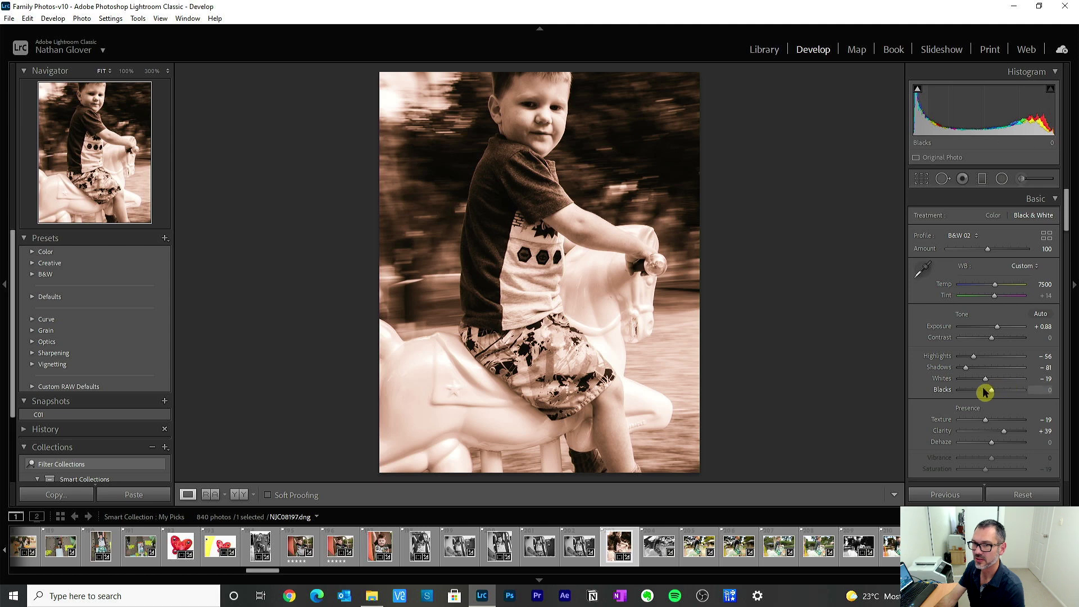
double_click(942, 391)
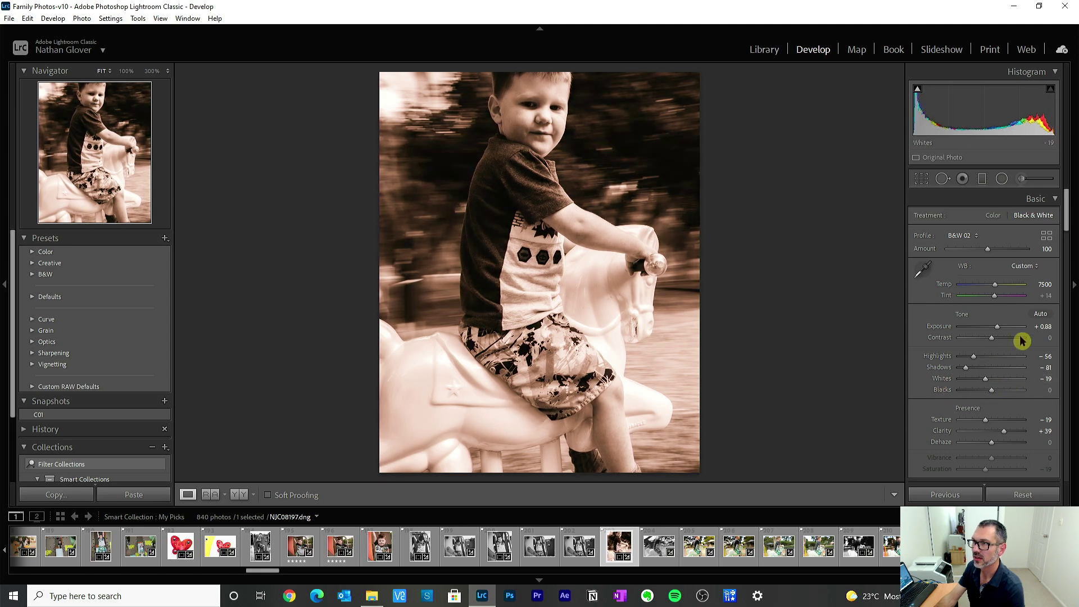
Lower the tone curve's Darks region to -13, with its Shadows region reset to 0
scroll(1068, 242, down, 5)
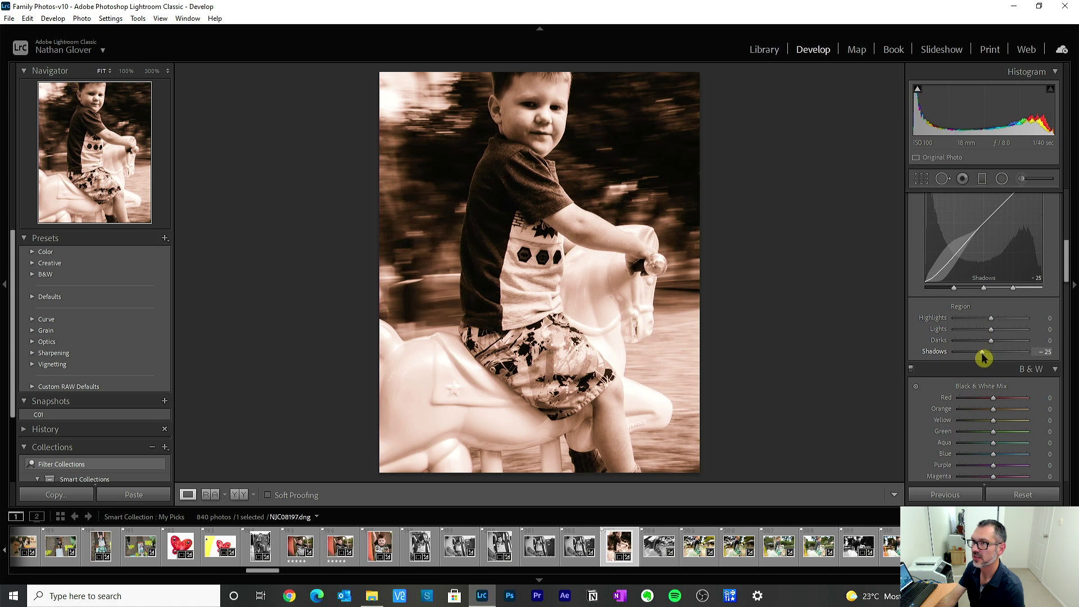
double_click(945, 353)
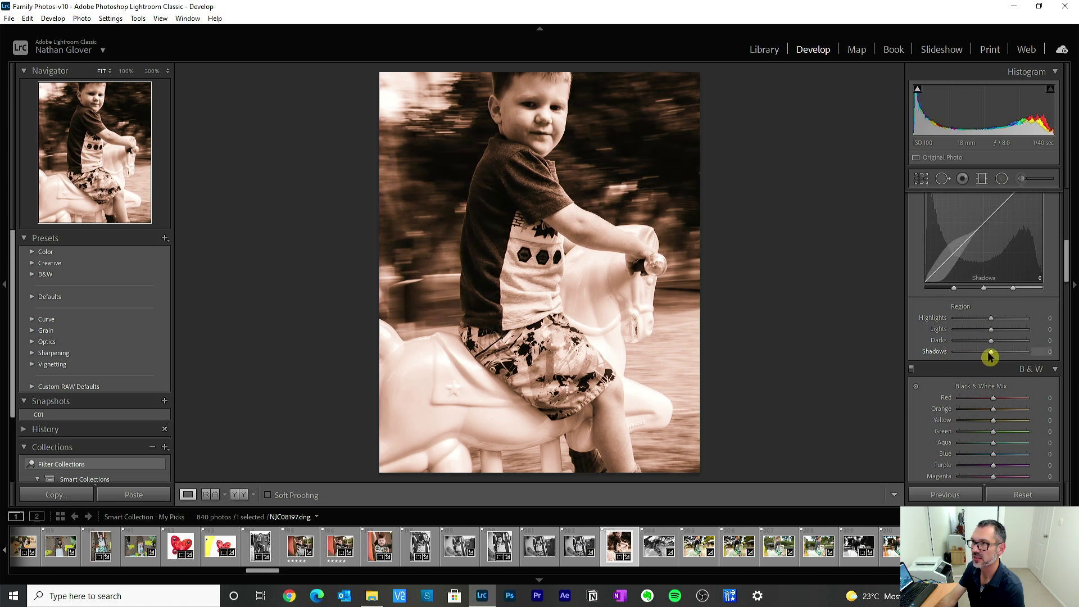
drag(989, 352, 986, 353)
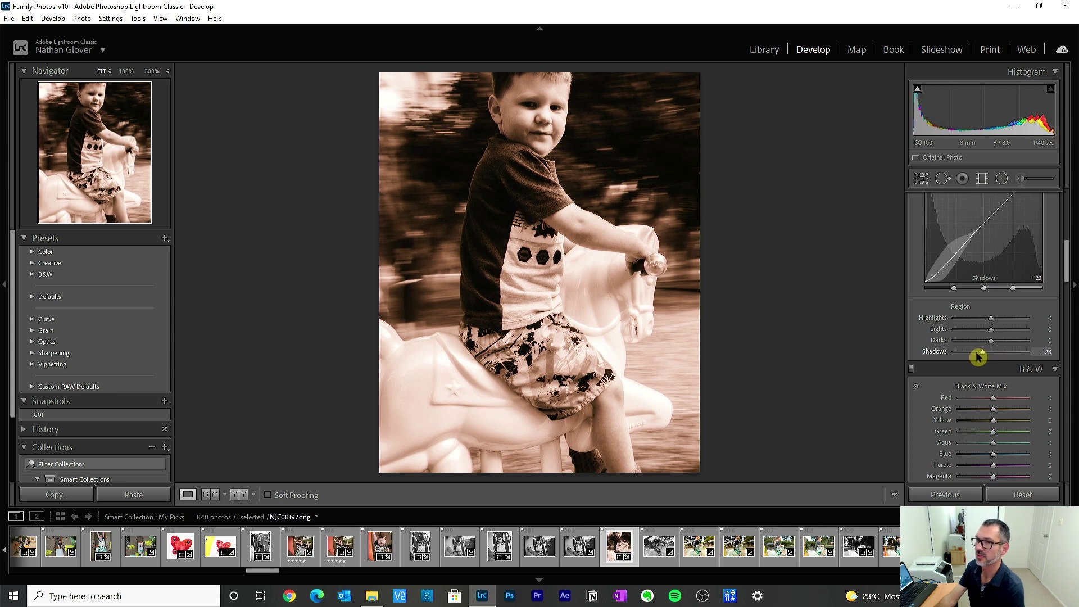
double_click(945, 354)
drag(991, 342, 990, 346)
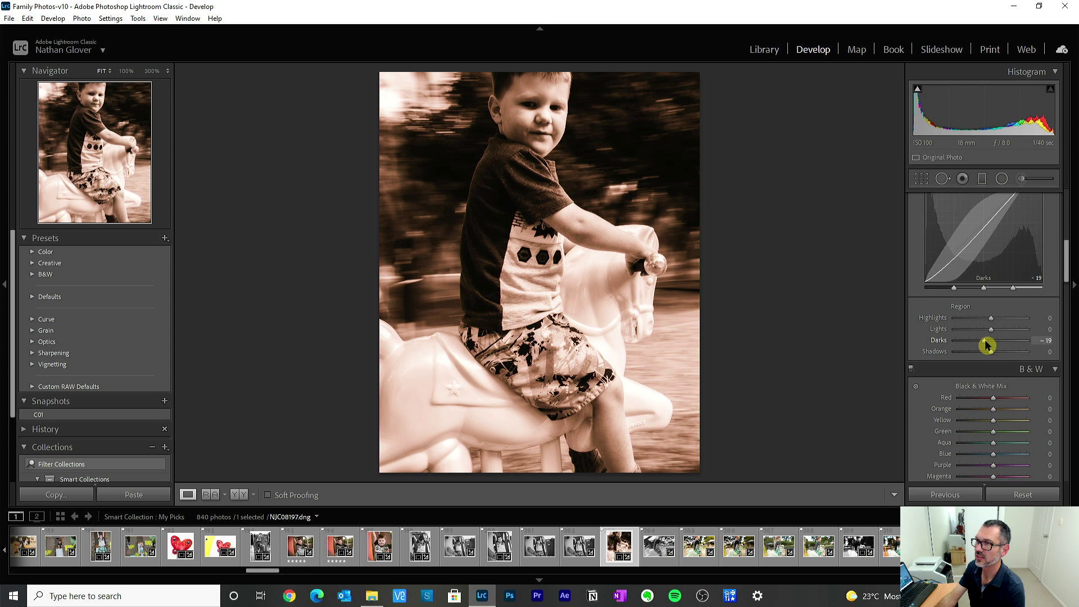
double_click(945, 341)
drag(991, 353, 988, 347)
double_click(944, 352)
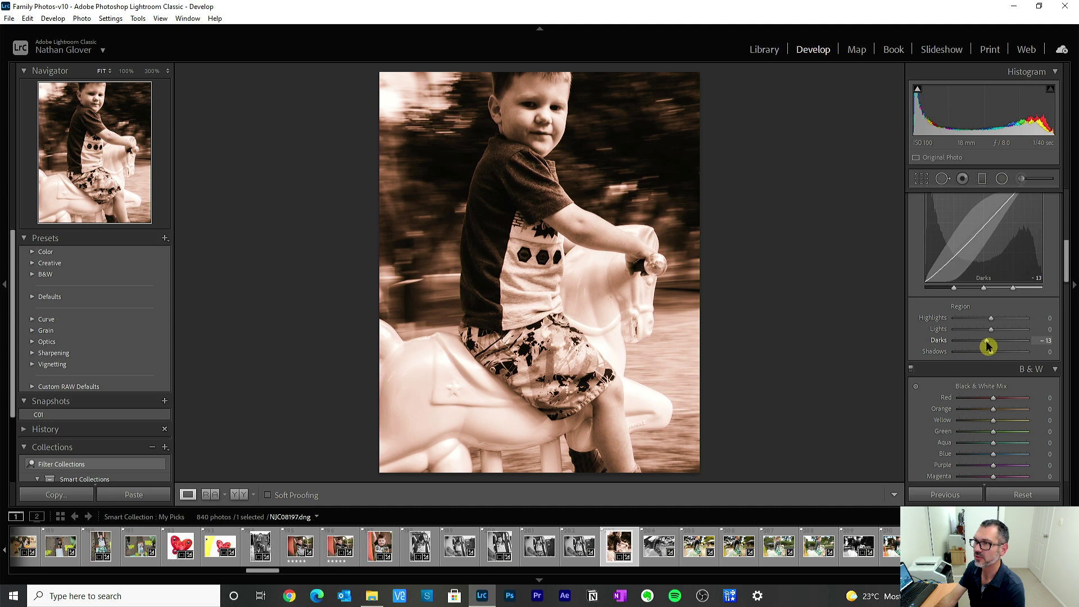
Brush a new adjustment mask over the boy's face and head, showing the selected mask overlay
drag(1066, 256, 1071, 197)
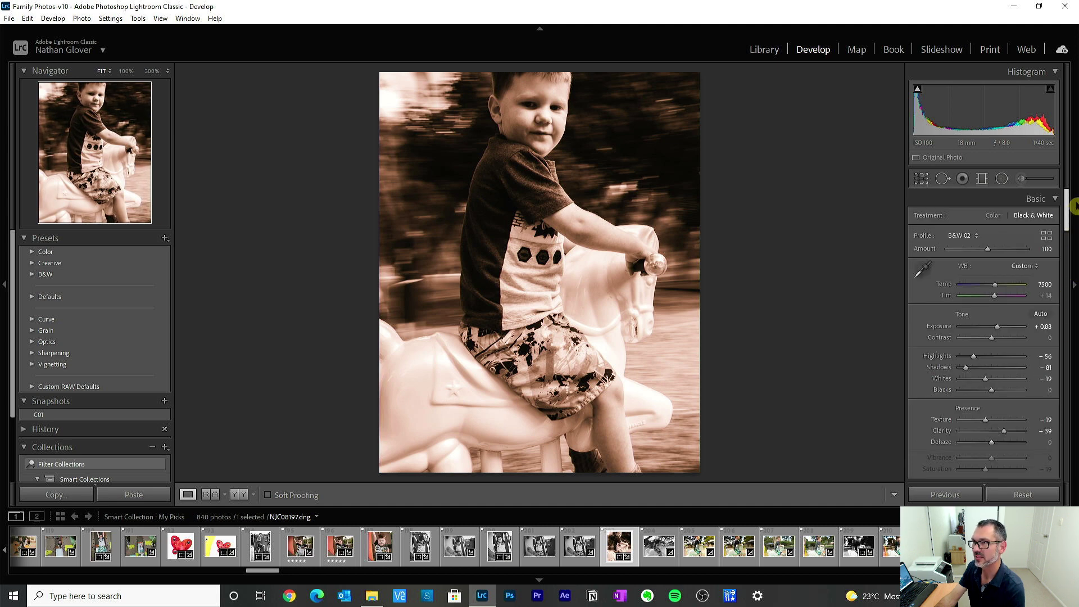
click(1053, 182)
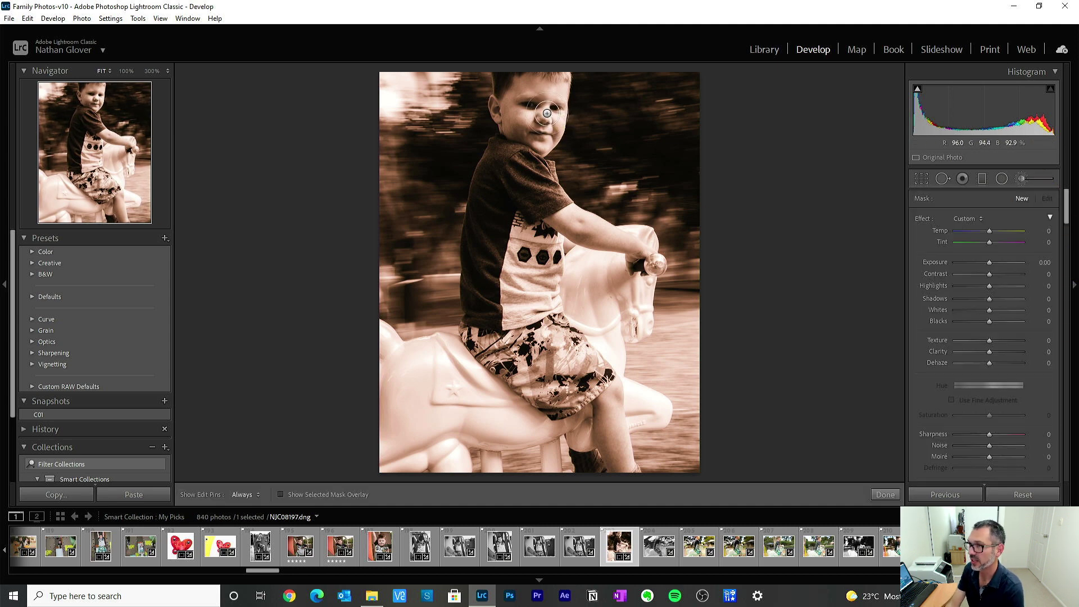
drag(529, 104, 523, 137)
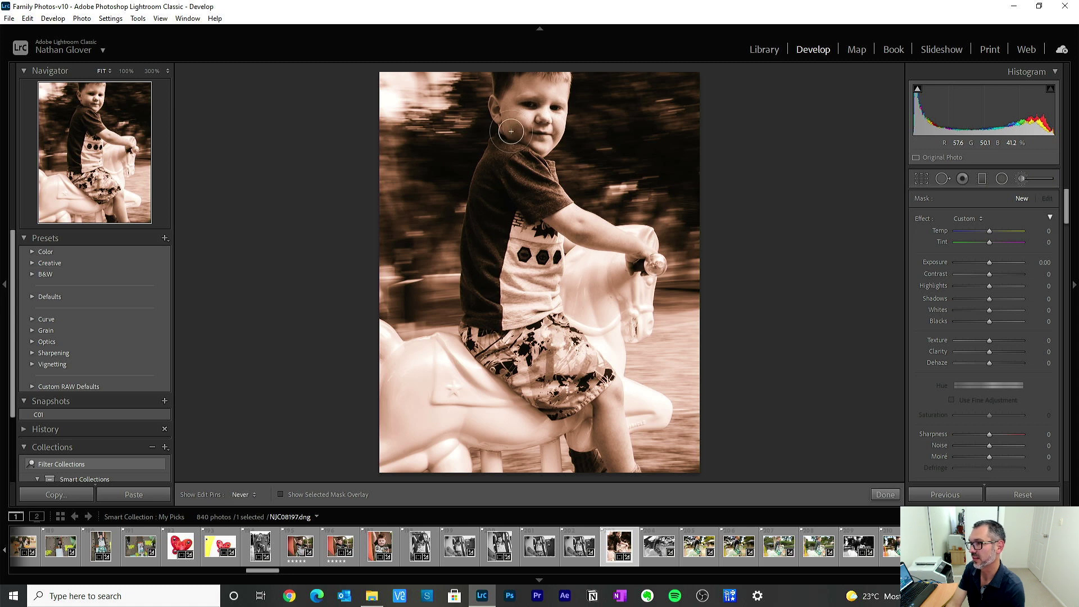
click(280, 494)
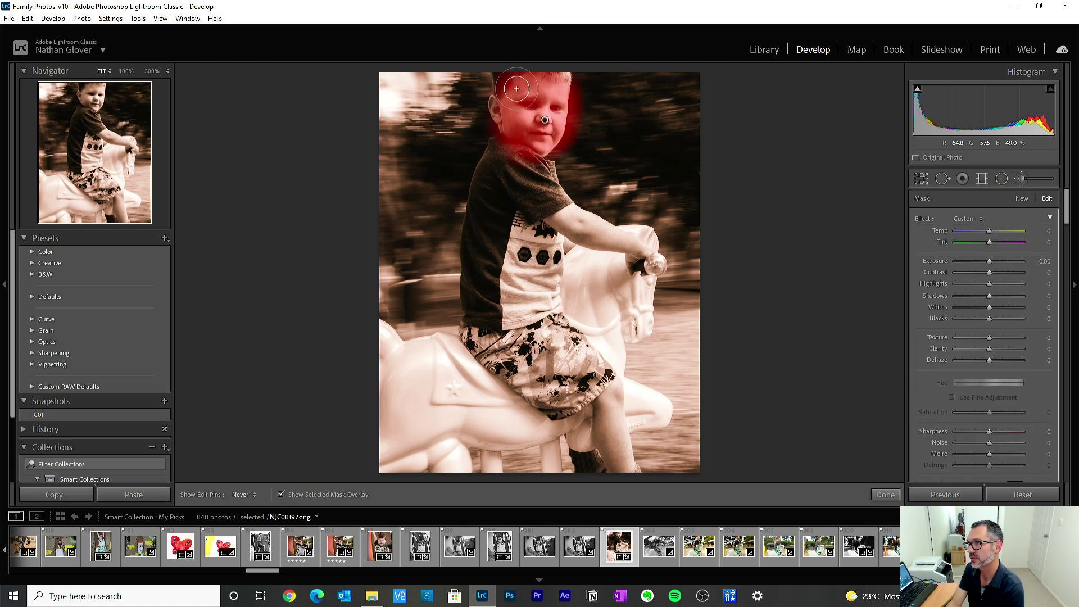
Hide the mask overlay and set the face mask's Exposure to 0.17, Highlights to -26 and Shadows to 6
click(281, 495)
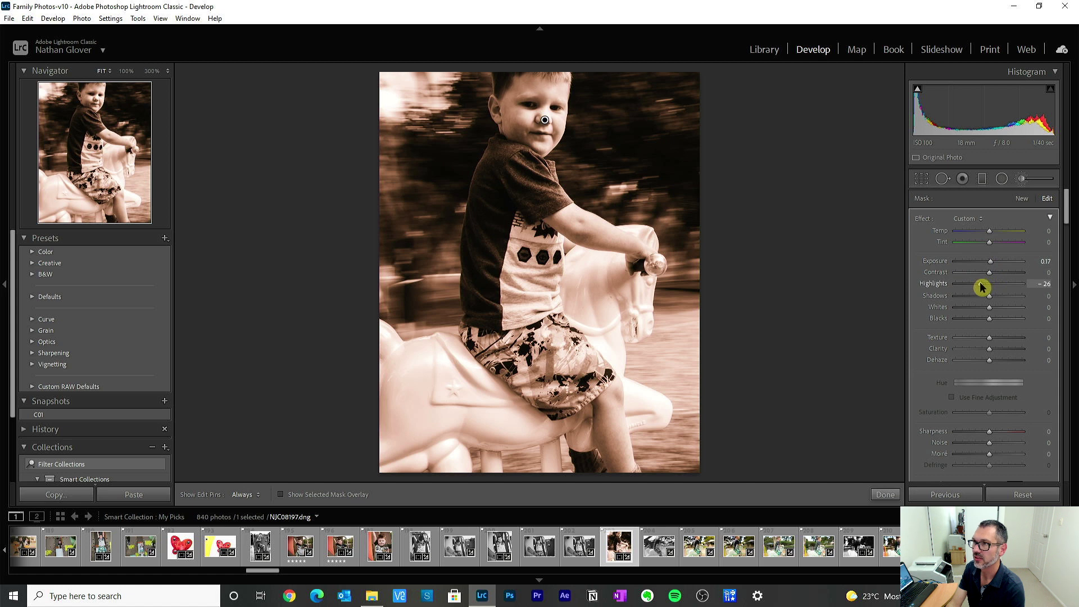
drag(991, 297, 997, 301)
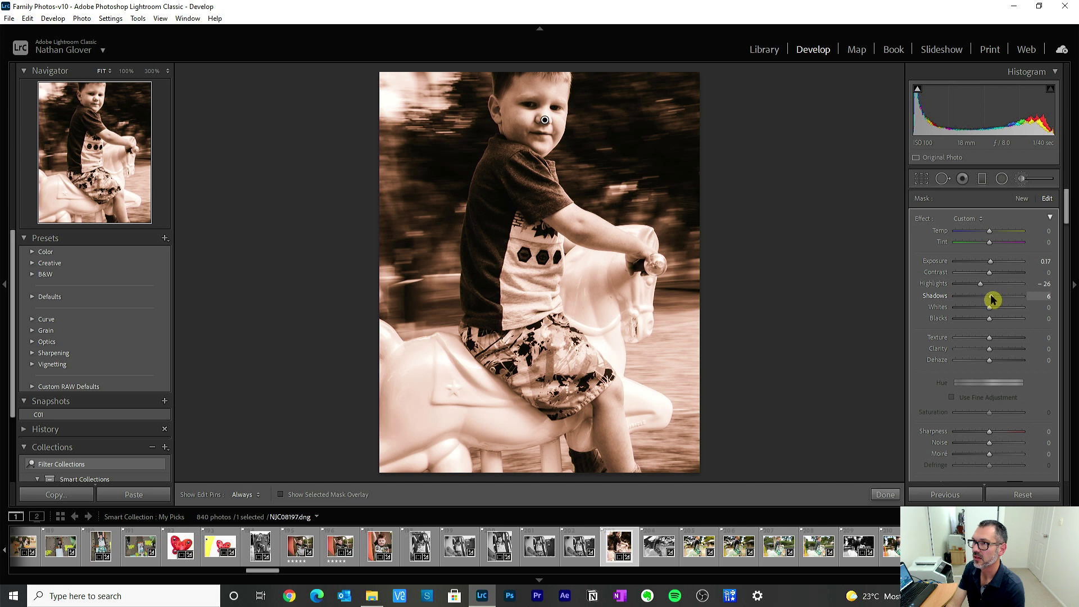
click(884, 495)
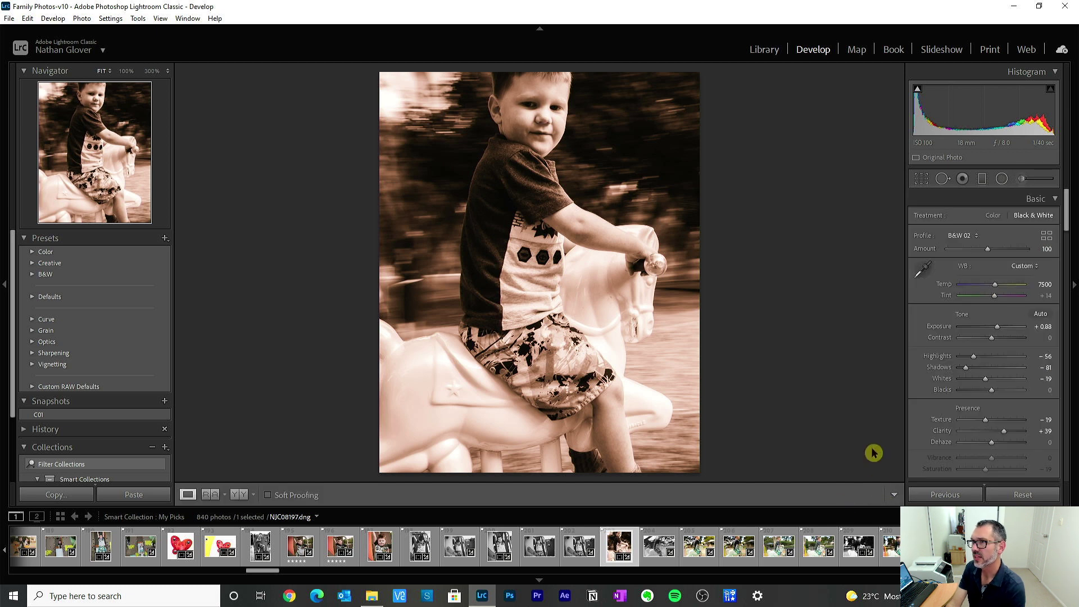
Show the photo before and after side by side and save the current edit as snapshot BW01
click(244, 494)
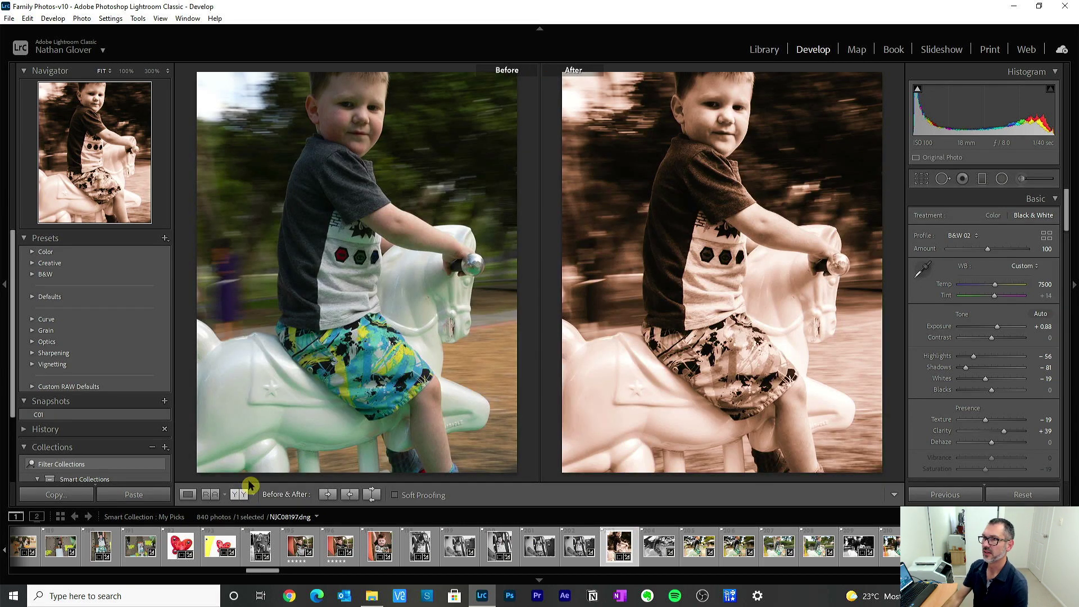
click(165, 401)
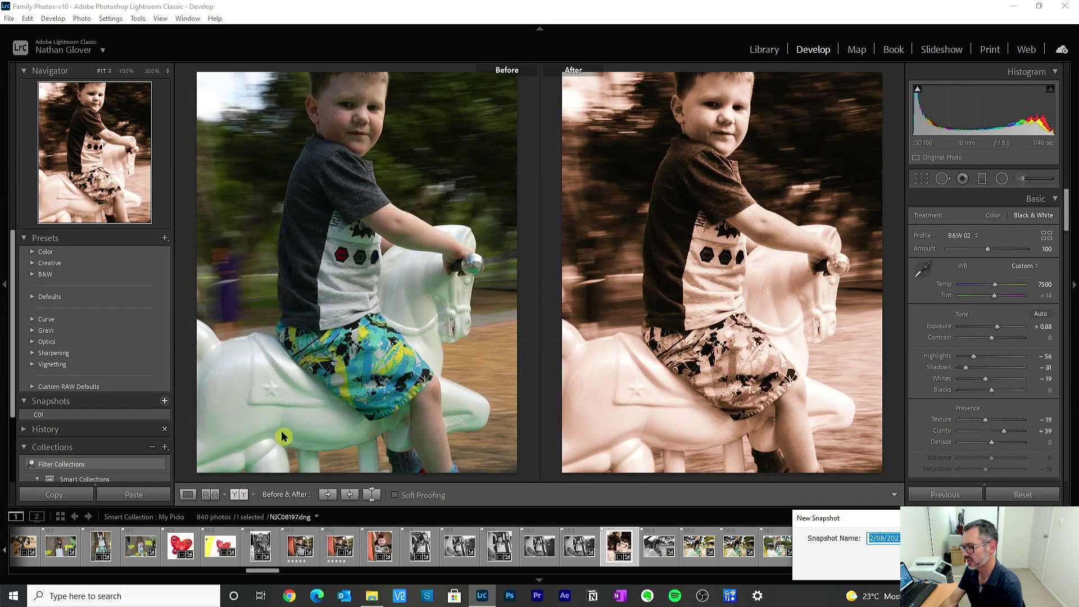
text(BW01)
key(Return)
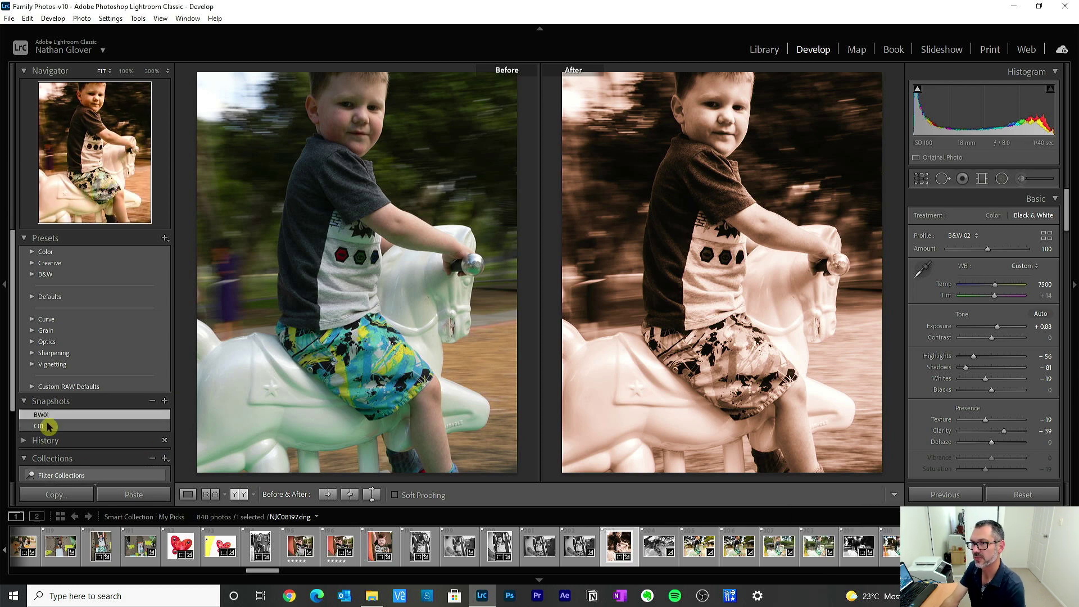
Compare snapshot C01 with BW01, ending on BW01 in the single-photo view
click(47, 425)
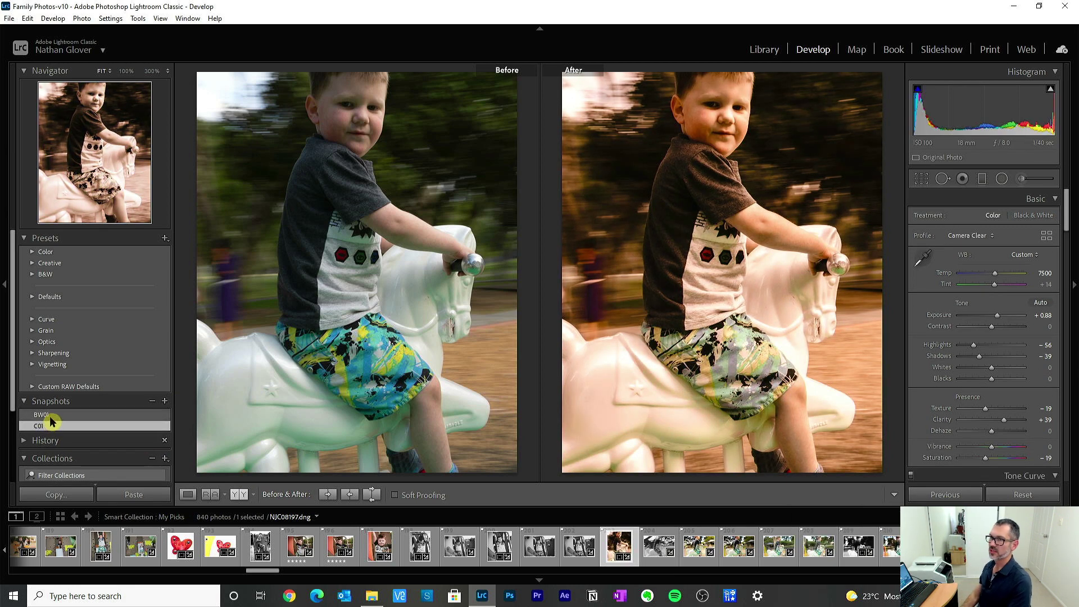
click(49, 416)
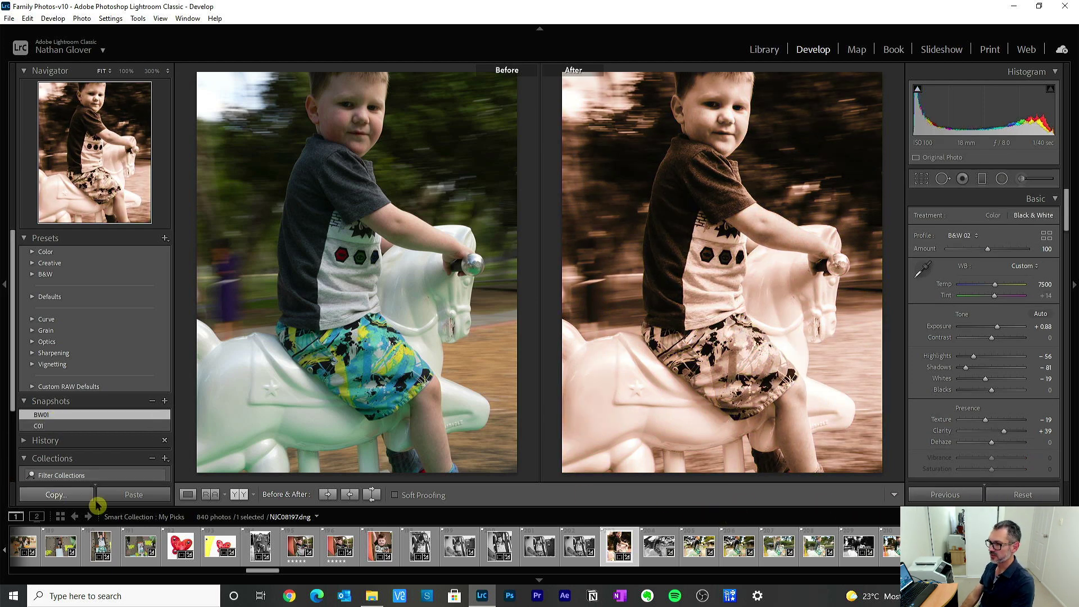
click(187, 495)
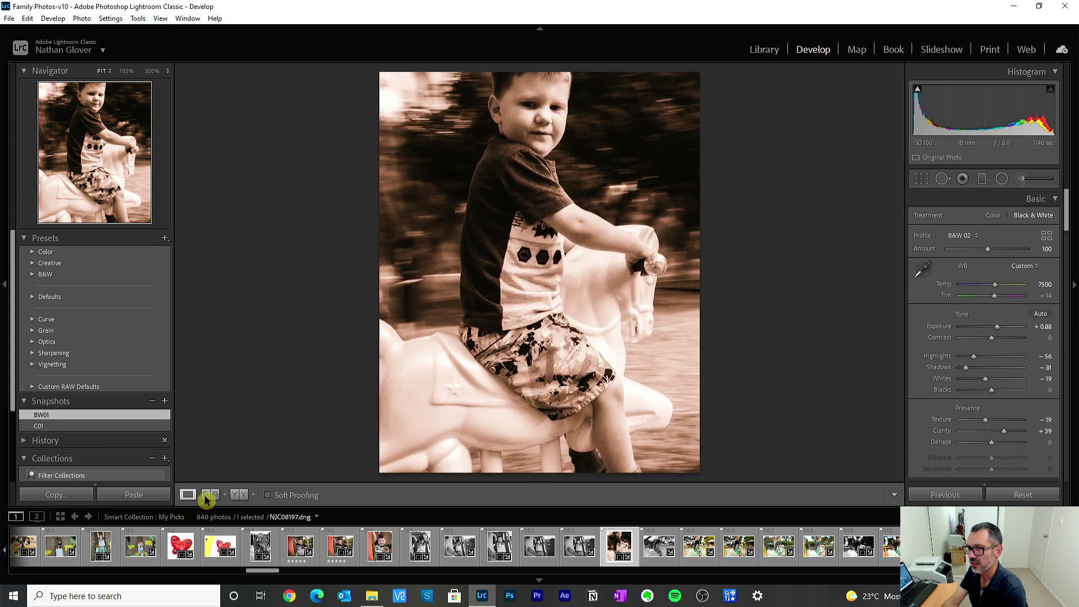
Set Dehaze to +21 and update the BW01 snapshot with the current settings
mouse_move(1067, 228)
mouse_down()
mouse_move(1074, 272)
mouse_move(1070, 221)
mouse_move(1069, 247)
mouse_up()
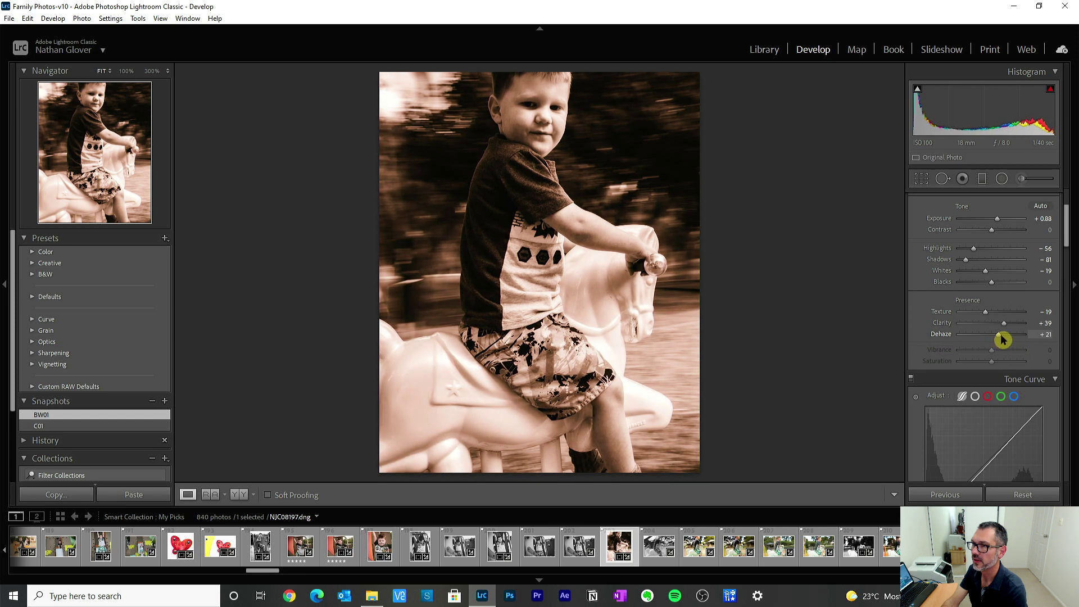
right_click(106, 424)
click(194, 452)
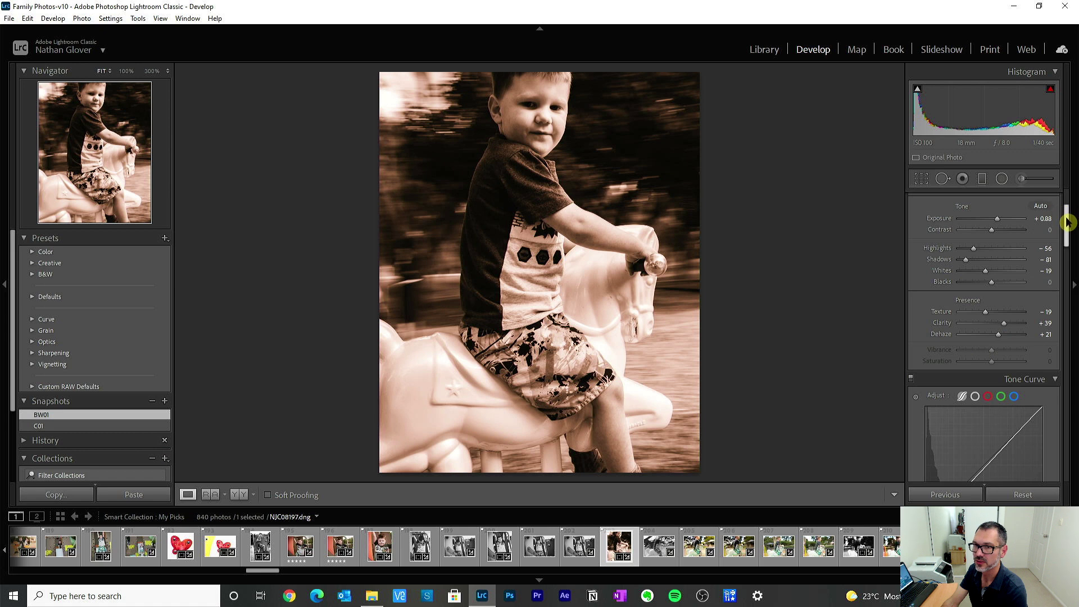
Open the next black-and-white horse-ride photo, NJC08203.dng, and set its Contrast to +47
drag(1067, 222, 1068, 194)
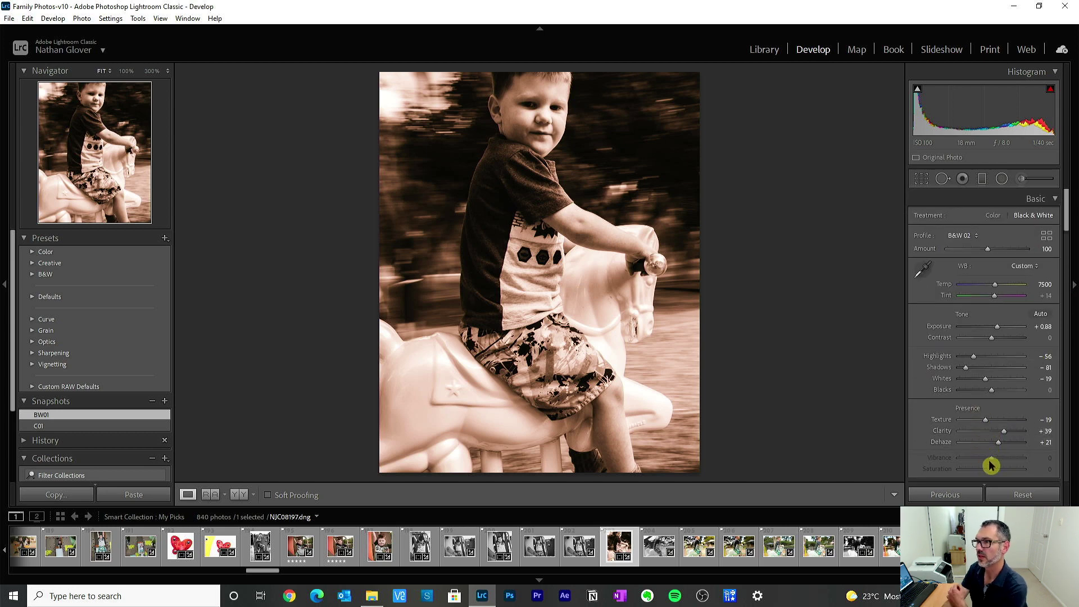
click(652, 542)
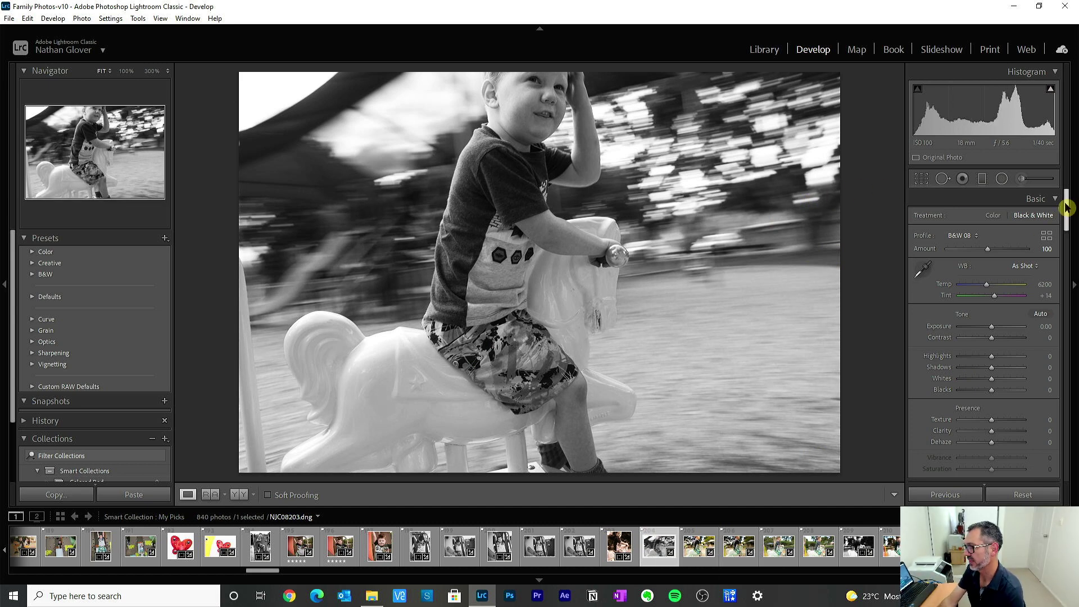
click(1003, 338)
drag(1003, 340, 1007, 341)
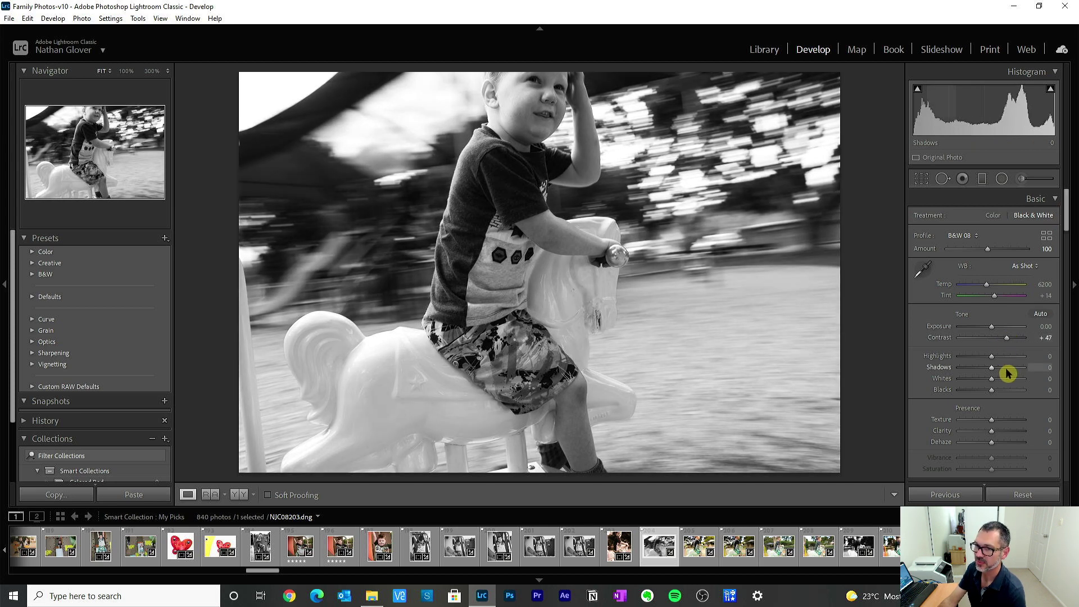
Try darkening the photo's Shadows to -33 and -28, resetting the slider after each attempt
click(979, 369)
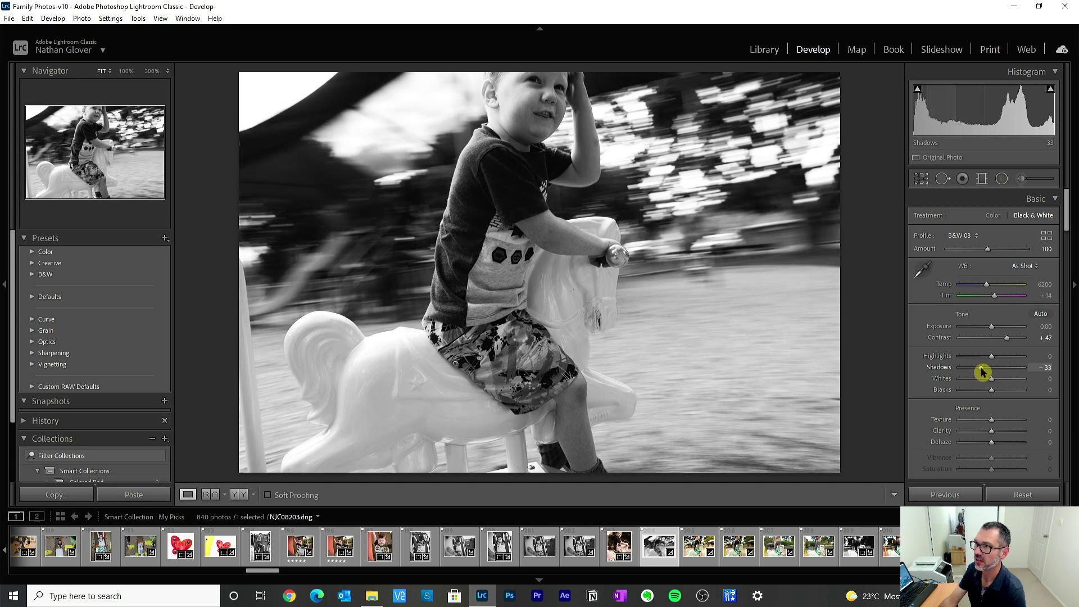
double_click(928, 368)
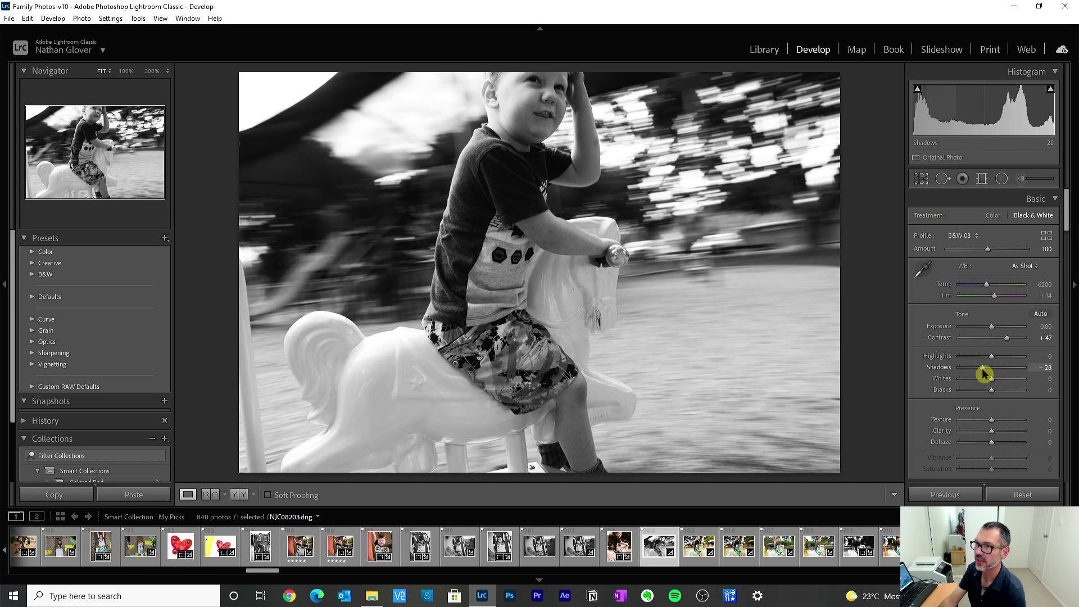
double_click(946, 368)
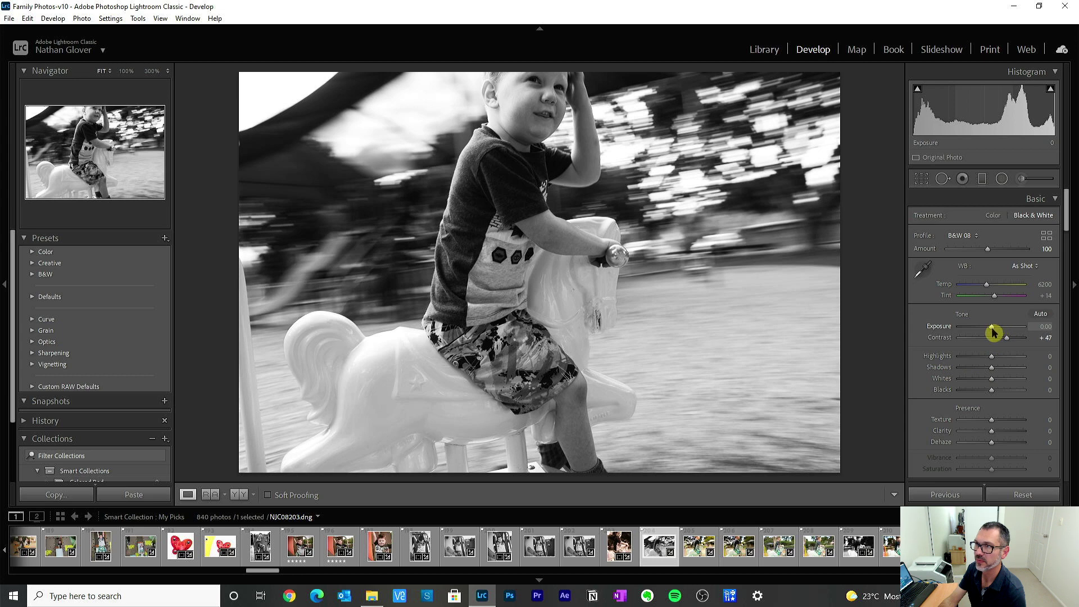
Set the photo's Highlights to -44, Shadows to -26 and Exposure to +0.18
click(977, 356)
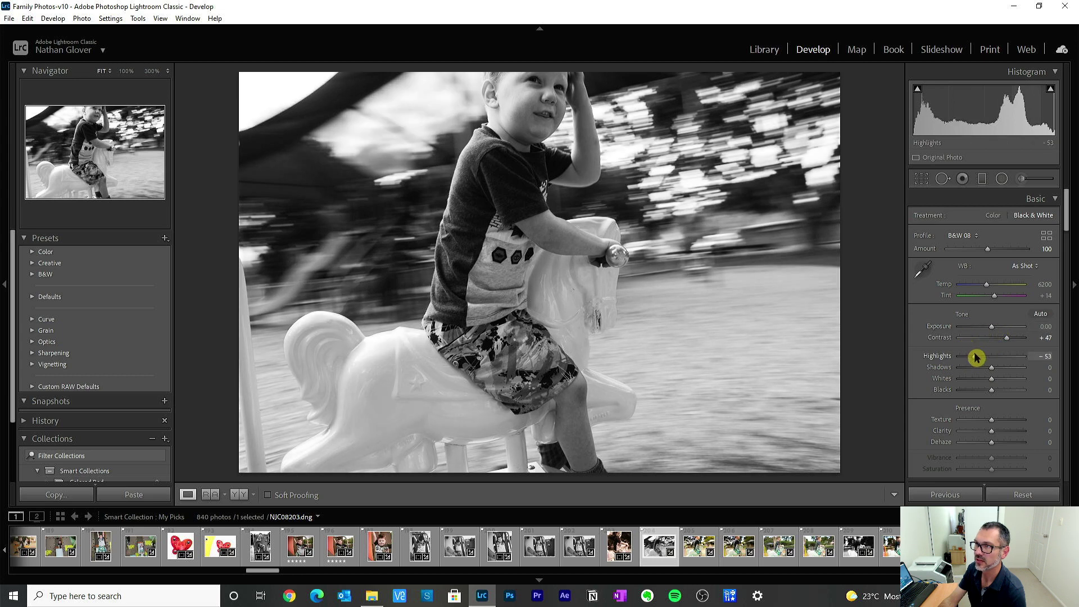
drag(976, 356, 981, 359)
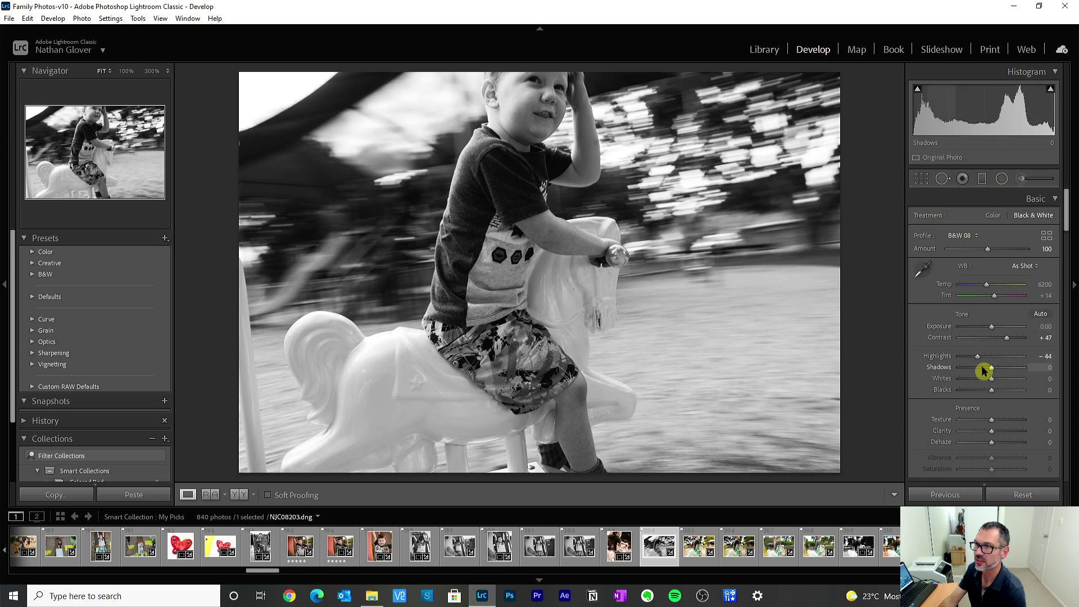
click(984, 369)
click(993, 330)
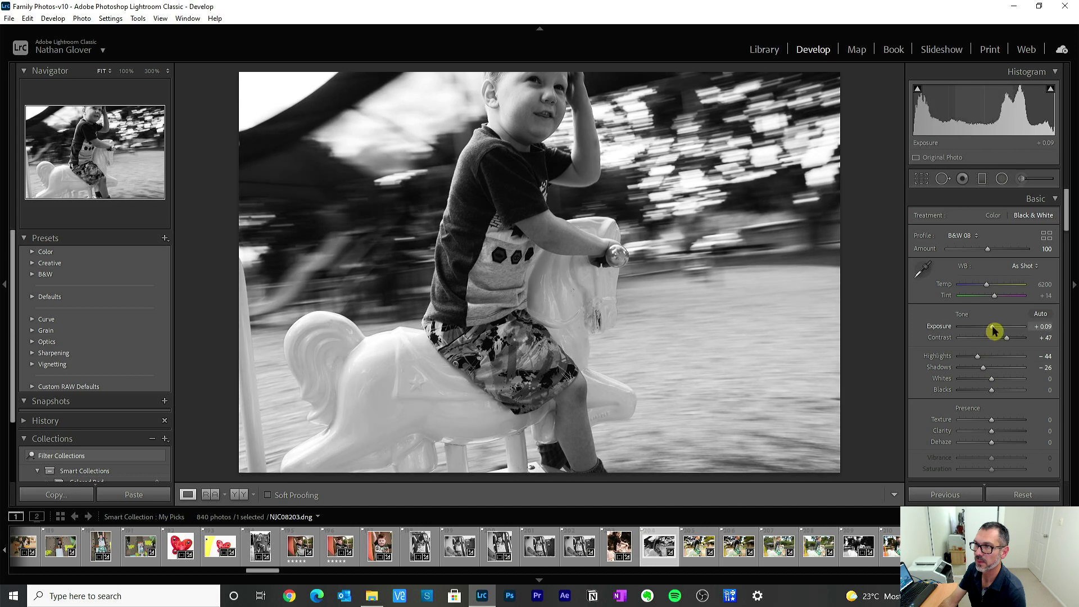
drag(993, 330, 994, 330)
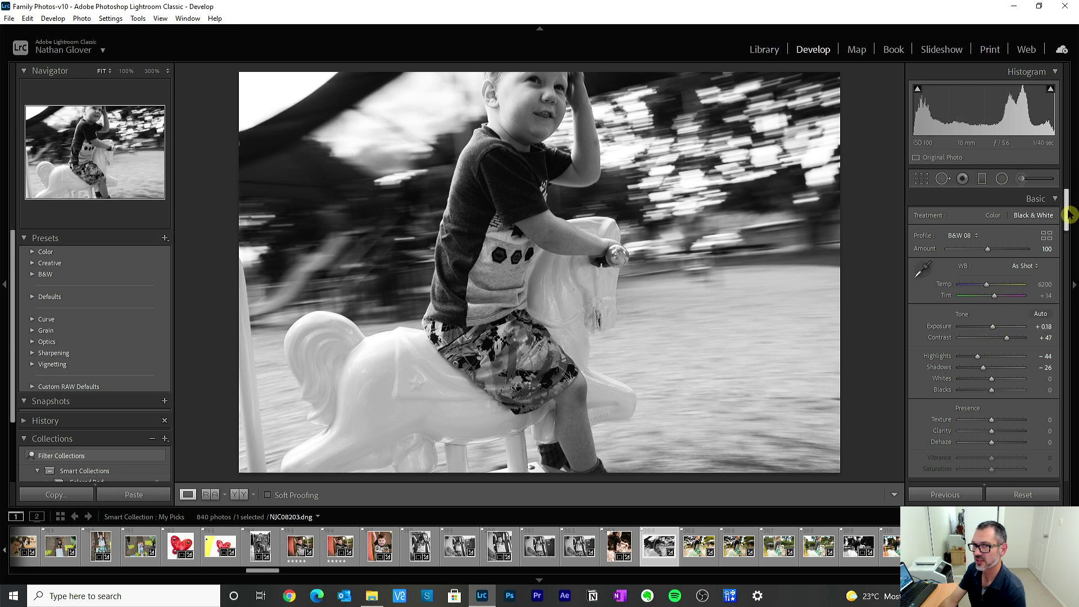
Set the photo's Dehaze to +14, Clarity to +19 and Texture to +18
scroll(1070, 216, down, 3)
click(1005, 330)
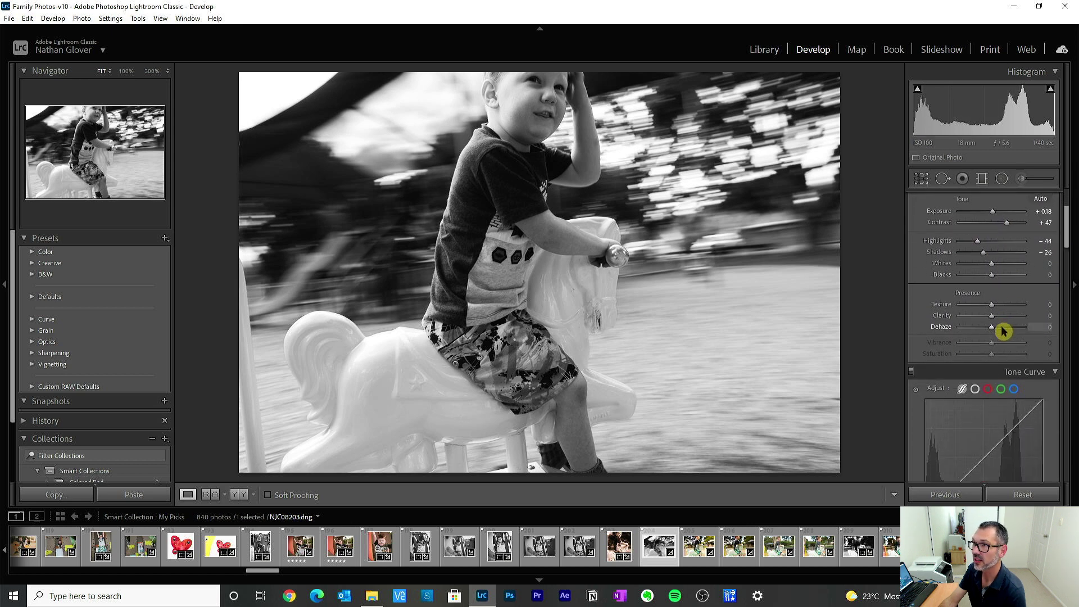
mouse_move(1006, 332)
mouse_down()
mouse_move(954, 330)
mouse_move(1000, 322)
mouse_up()
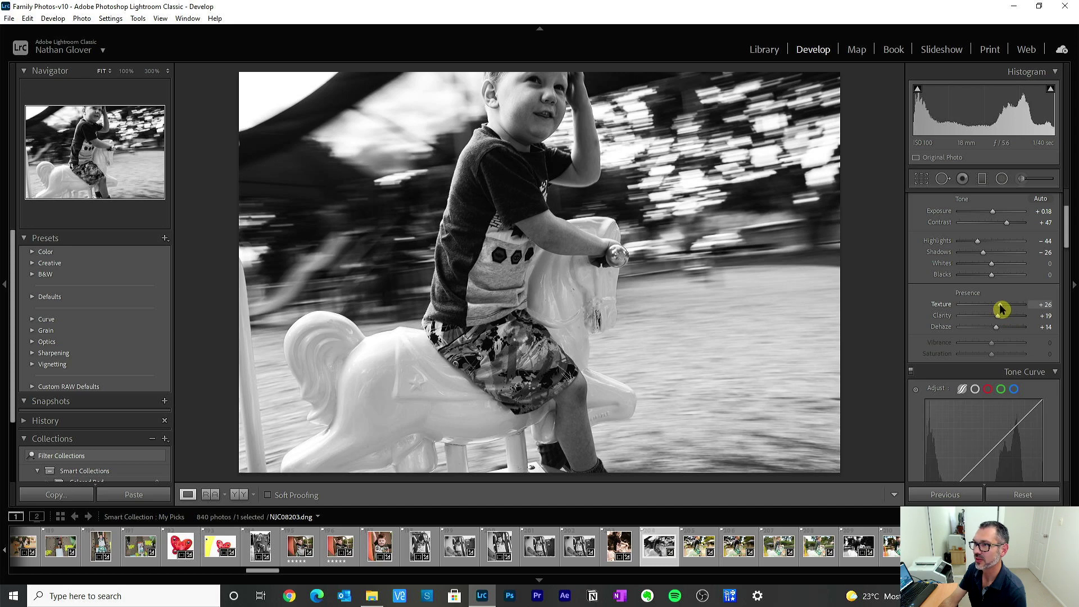
double_click(942, 308)
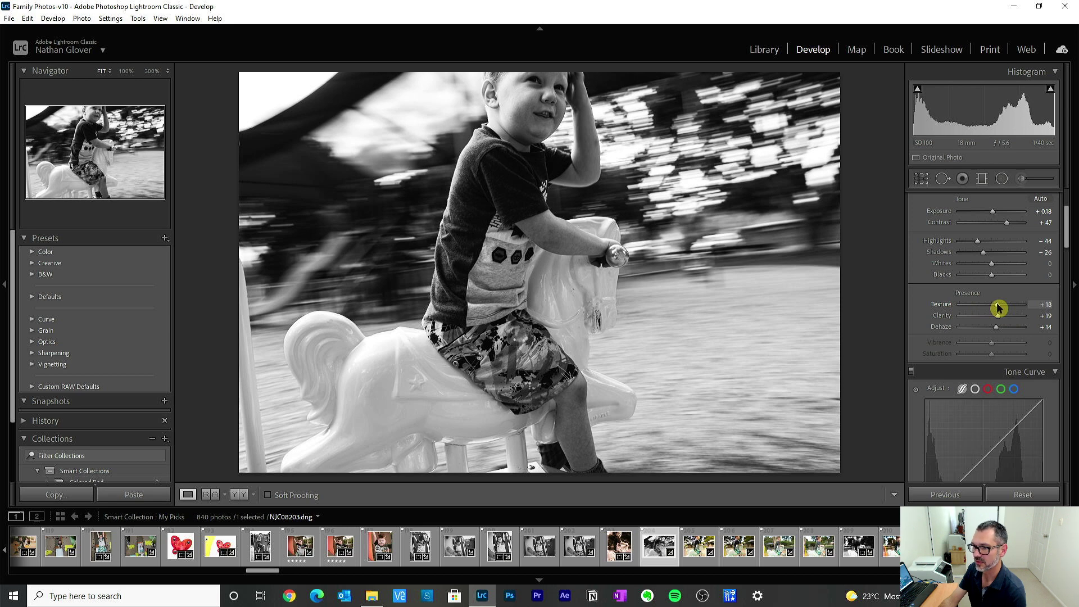
Save the current black-and-white edit as a new snapshot named BW01
drag(1070, 236, 1068, 171)
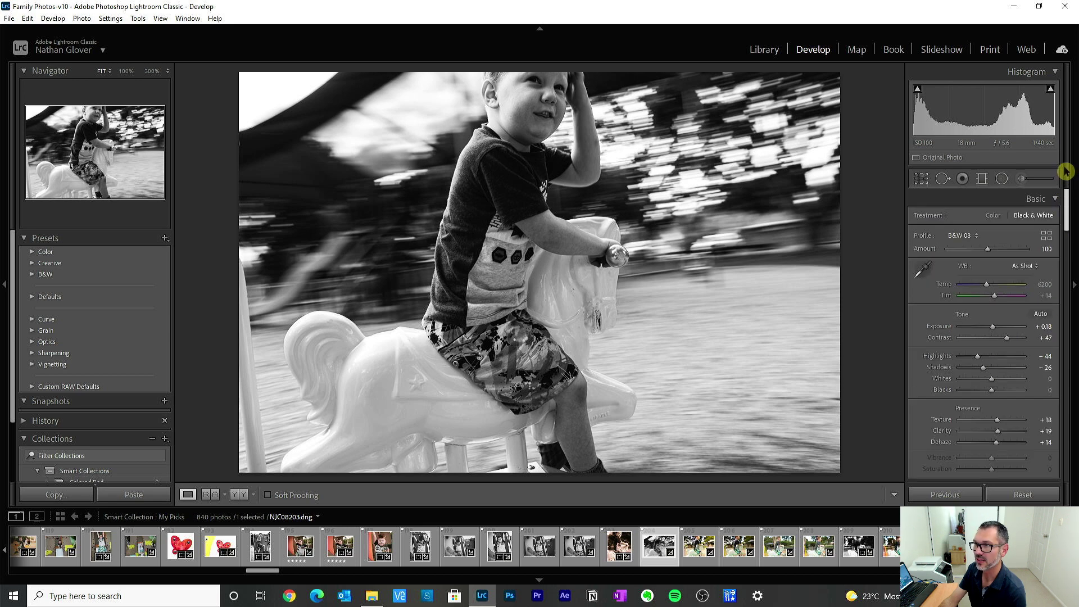
click(165, 400)
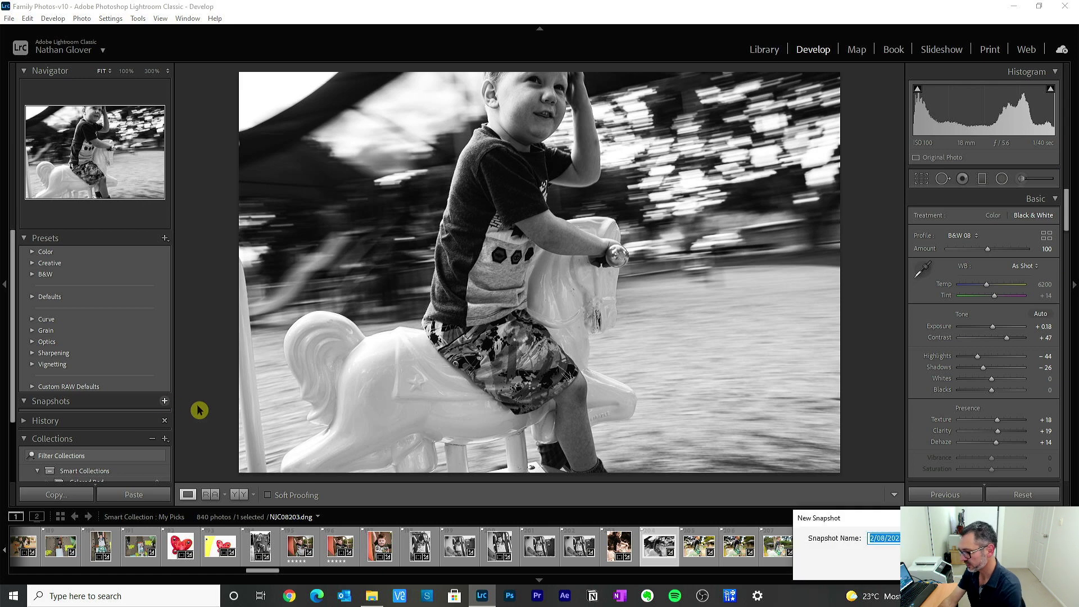
text(BW01)
key(Return)
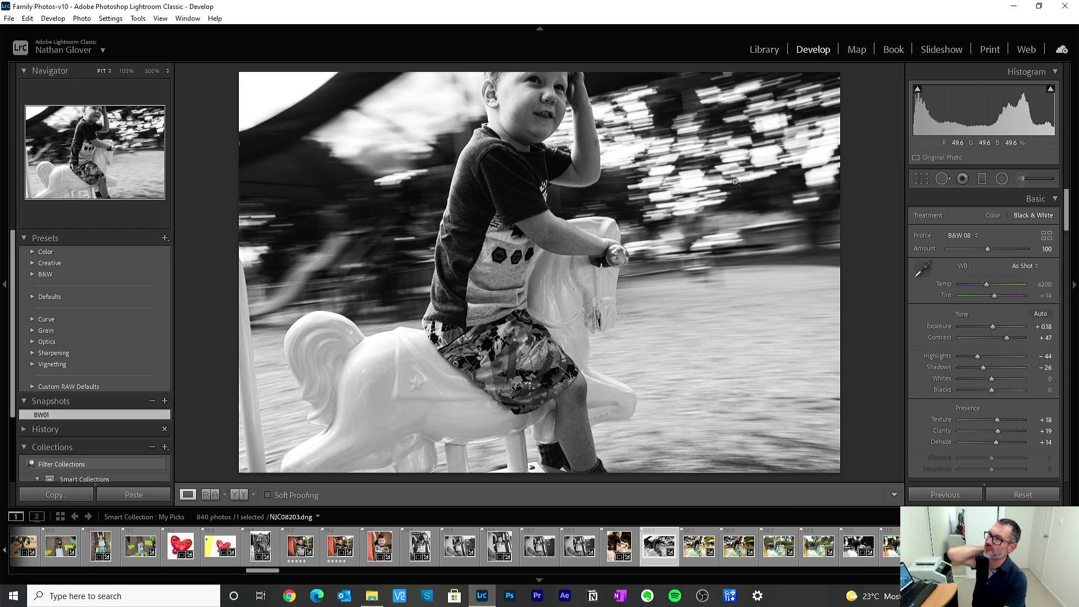
Crop the photo to a 4 x 5 / 8 x 10 aspect in portrait orientation, framing the boy on the horse
click(921, 179)
click(1022, 219)
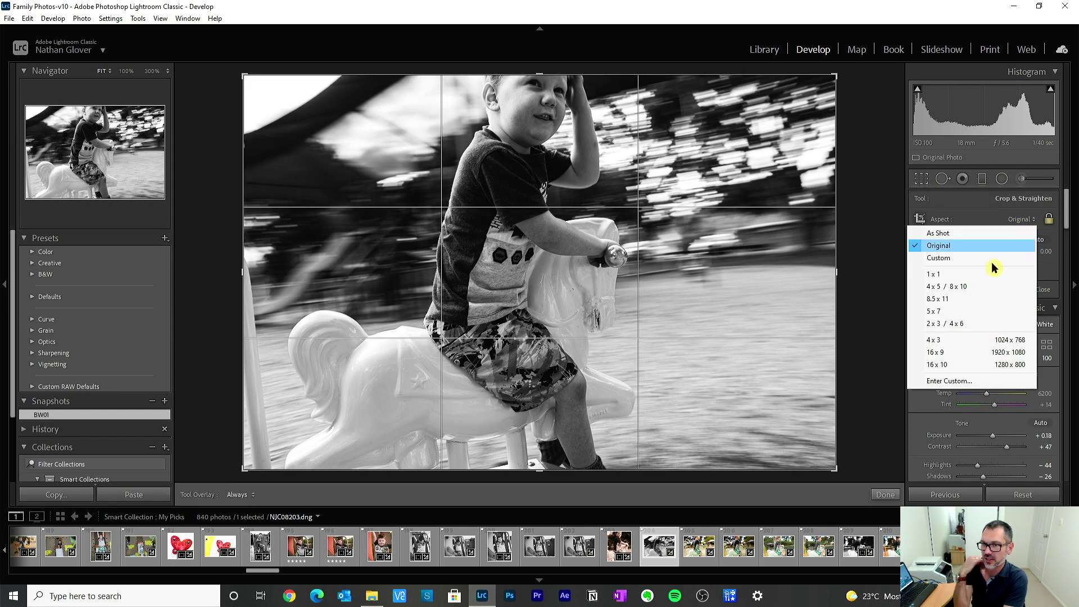
click(983, 286)
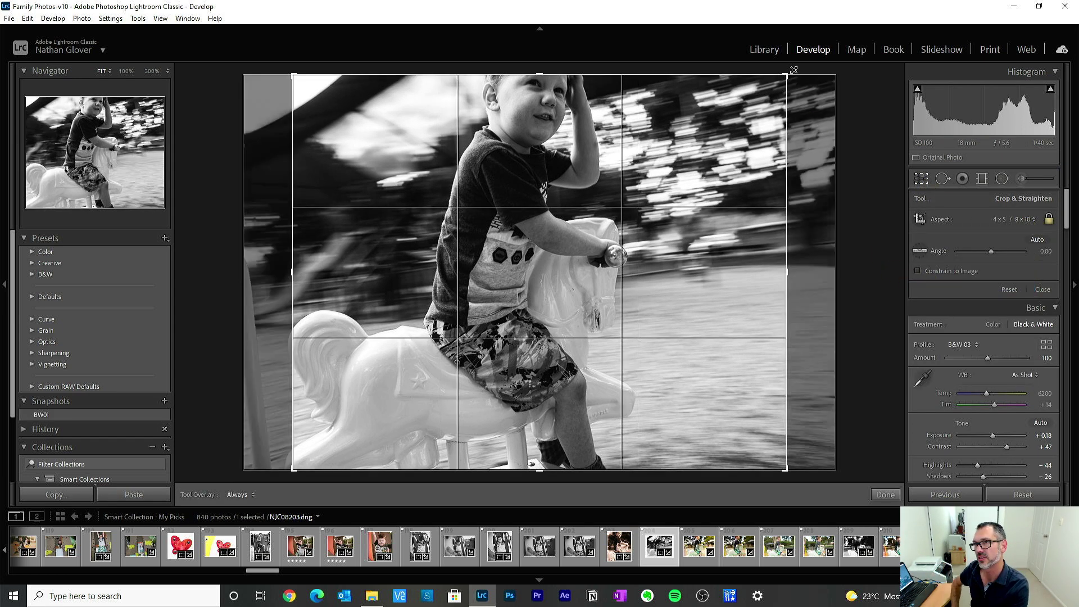
key(x)
drag(630, 210, 548, 210)
click(885, 495)
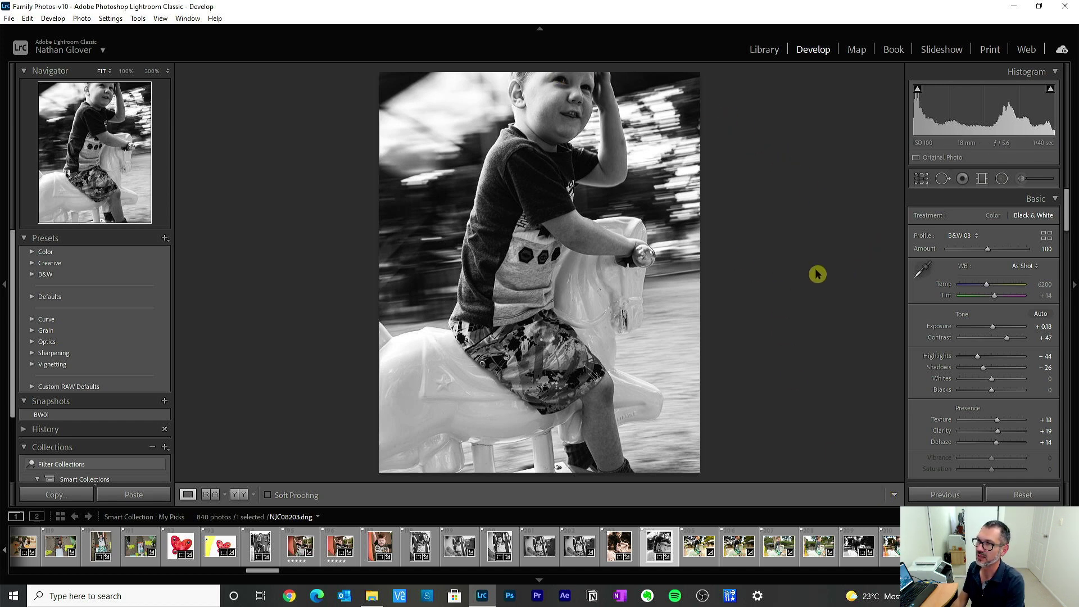
Set the tone curve's Shadows region to -23 and its Darks region to -3
drag(1068, 217, 1070, 282)
drag(991, 322, 984, 325)
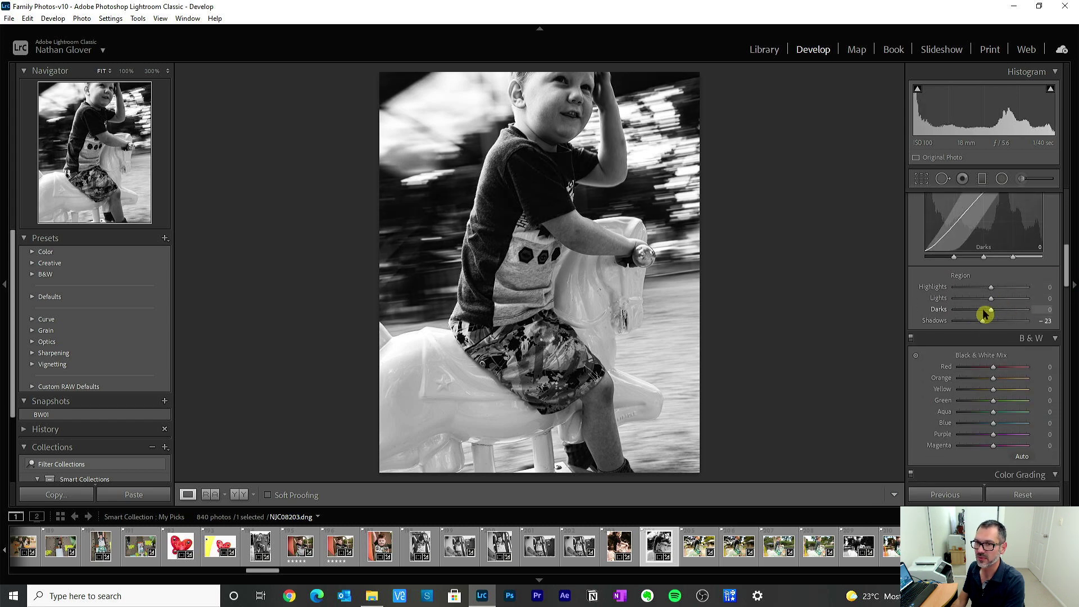
drag(991, 310, 987, 315)
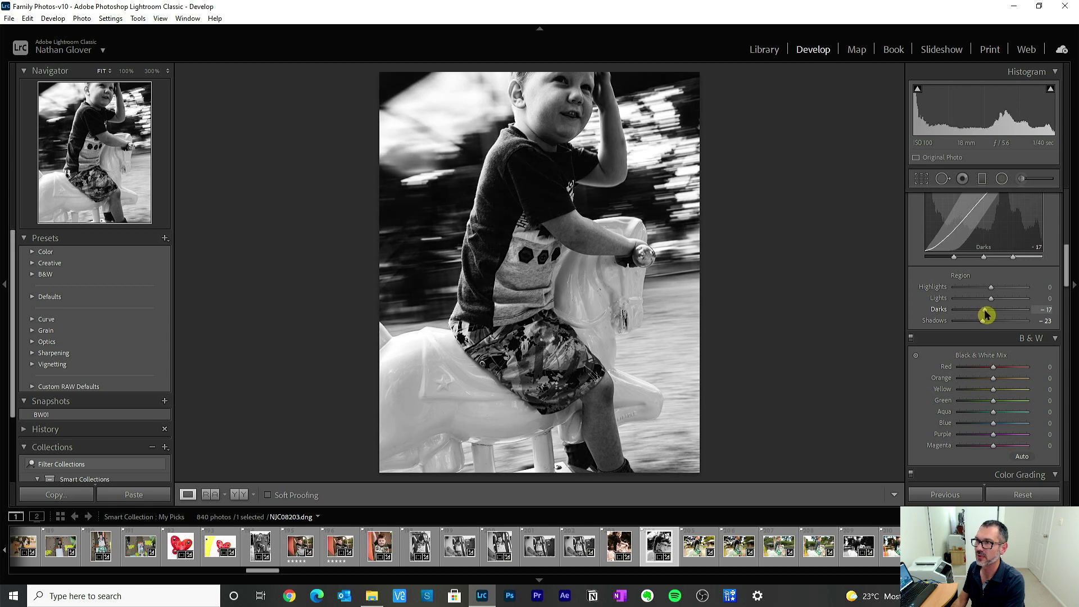
double_click(935, 311)
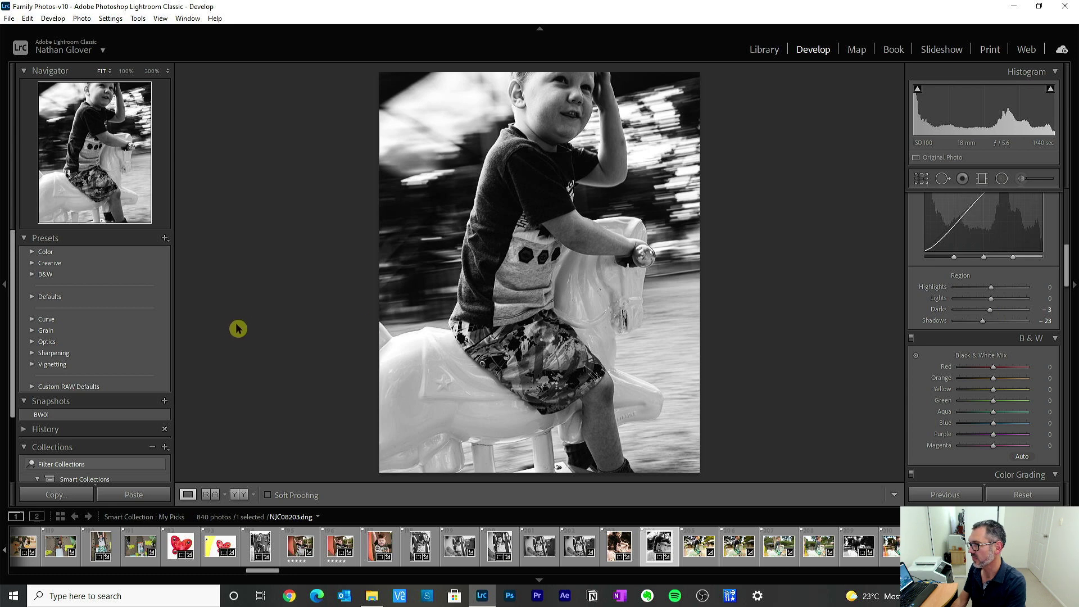
Save the cropped edit as a snapshot named BW02 and compare it with BW01, ending on BW02
click(164, 401)
text(BW)
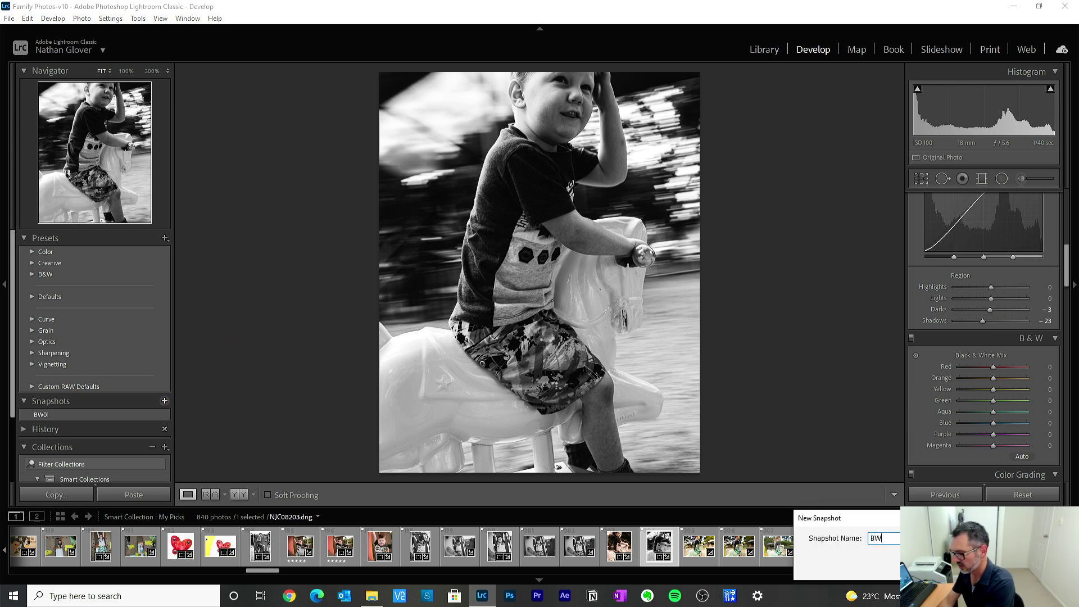
text(02)
key(Return)
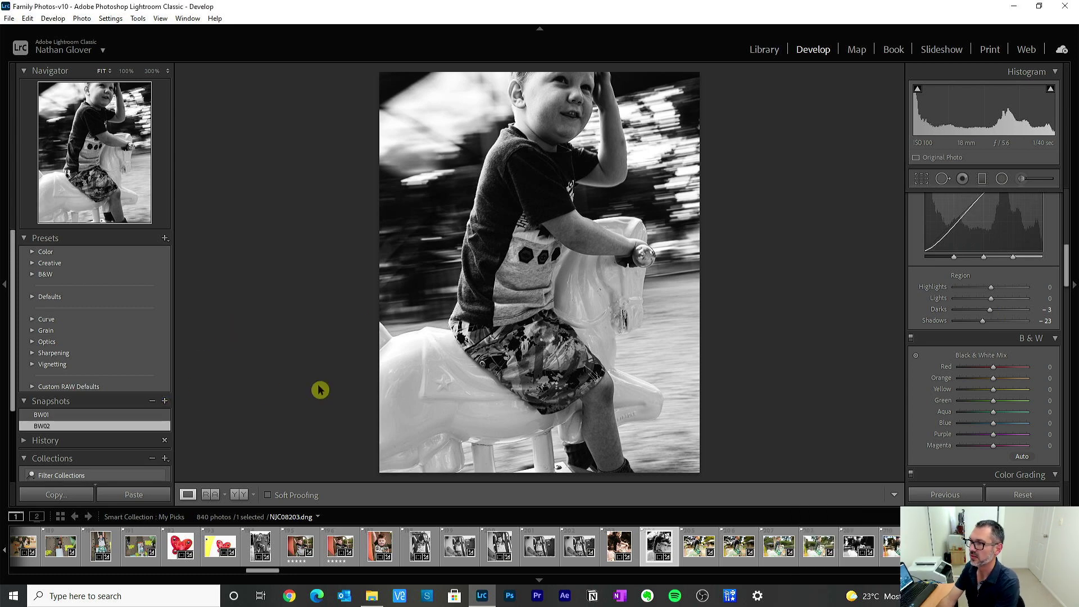
click(84, 414)
click(66, 426)
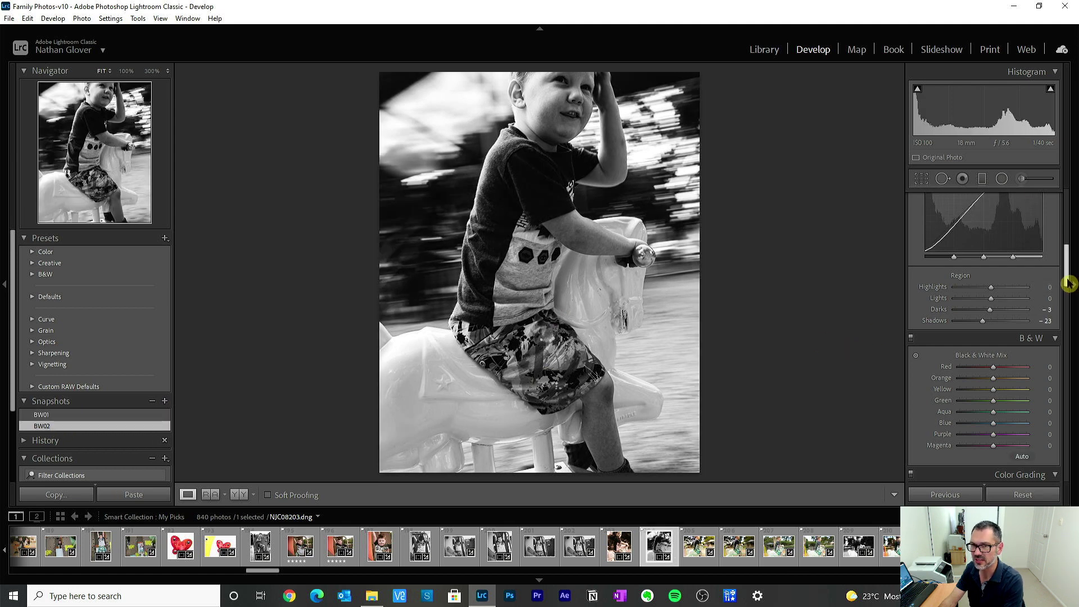
Preview the B&W, Modern and Vintage profiles on the photo and apply the Vintage 08 profile
drag(1068, 284, 1053, 261)
click(1053, 260)
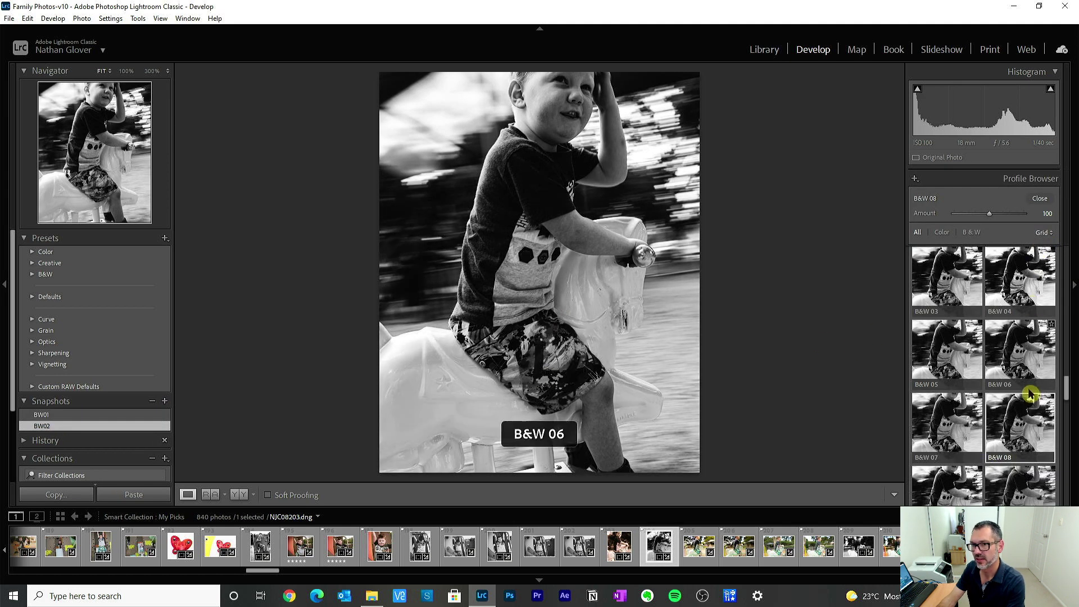
scroll(1028, 396, down, 10)
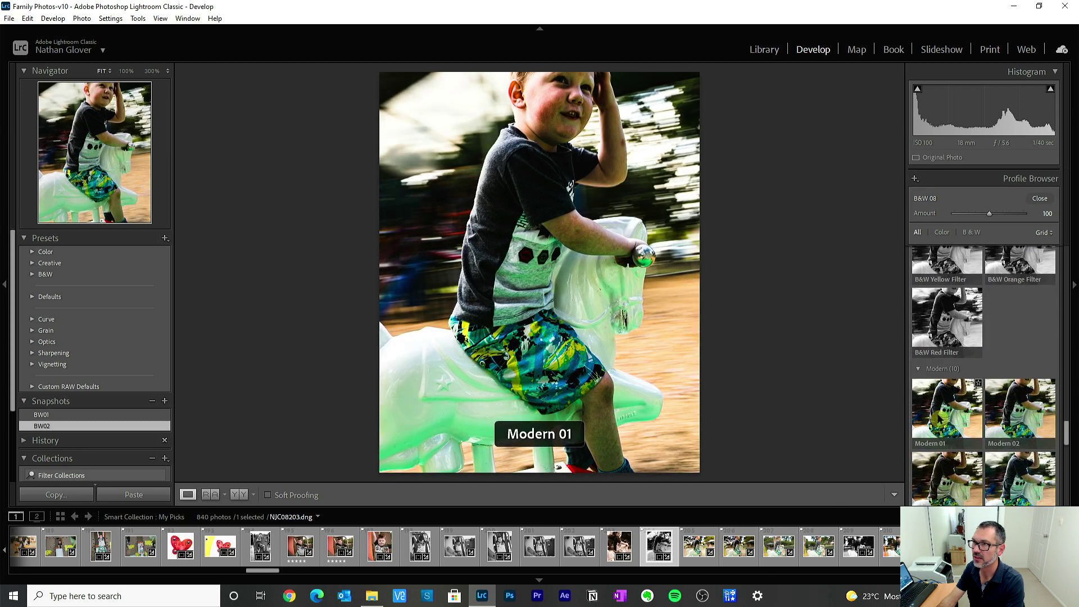
scroll(938, 419, down, 2)
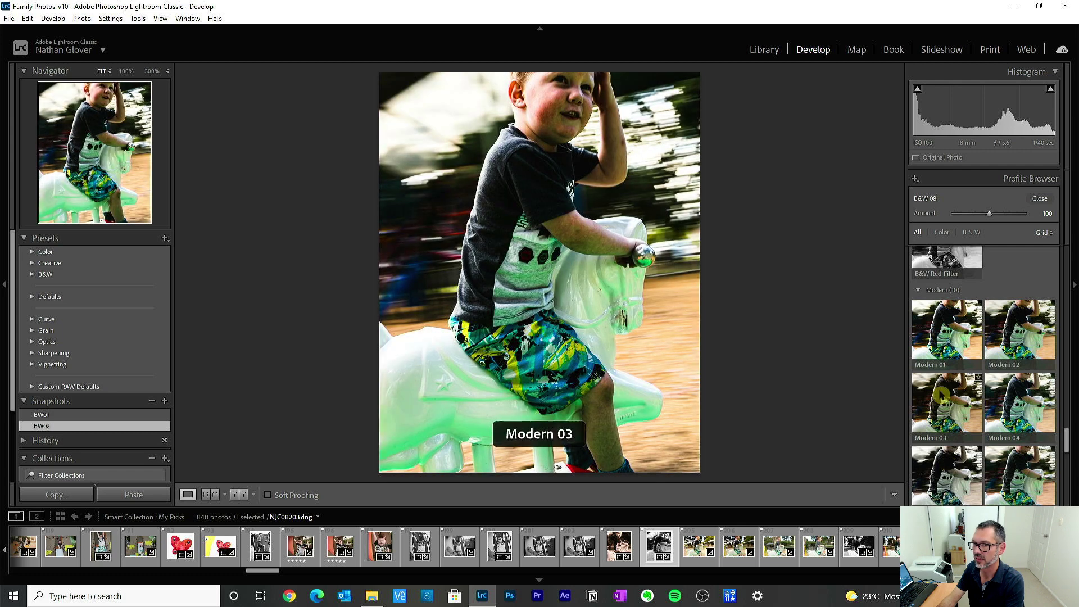
scroll(957, 334, down, 3)
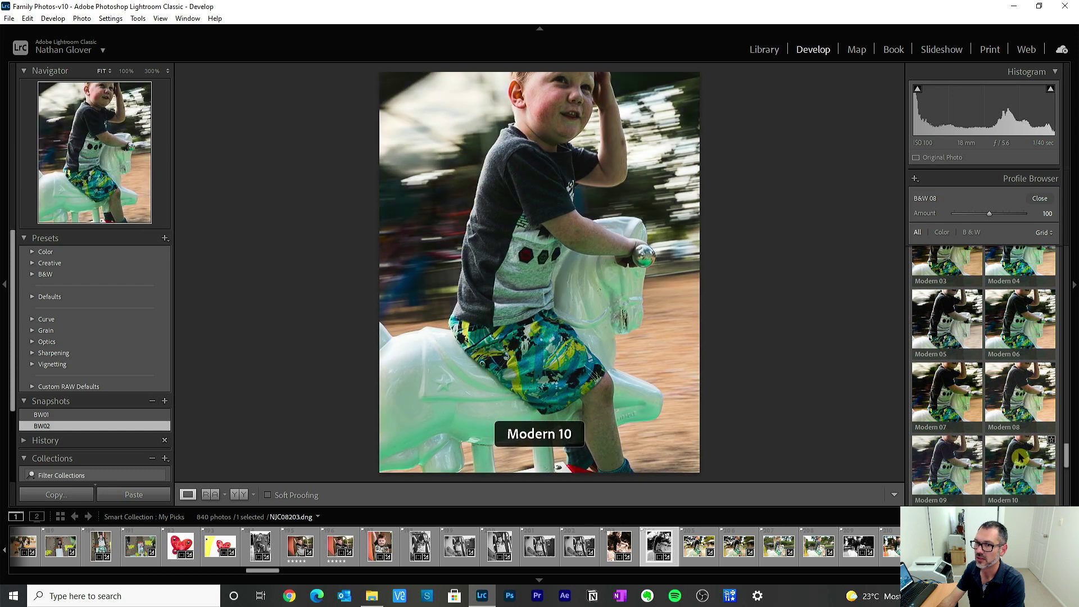
scroll(1021, 458, down, 3)
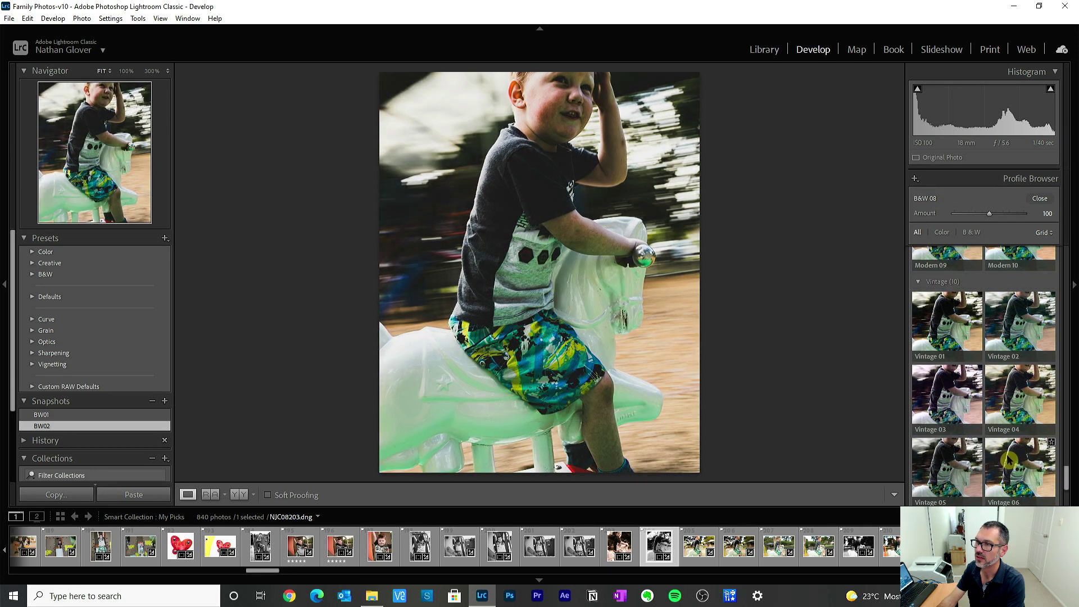
scroll(1009, 460, down, 2)
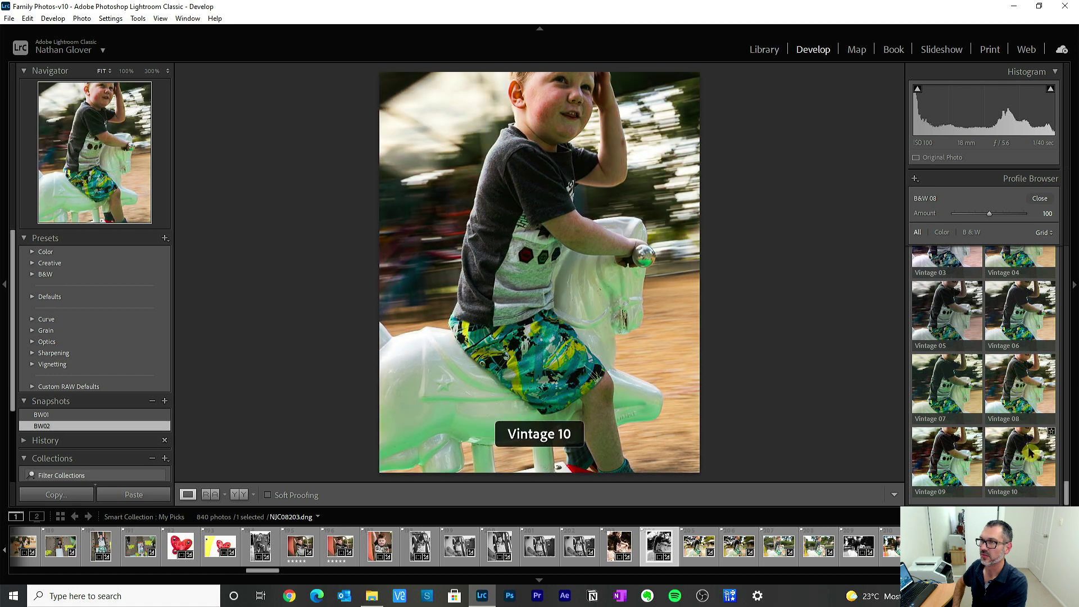
click(1020, 388)
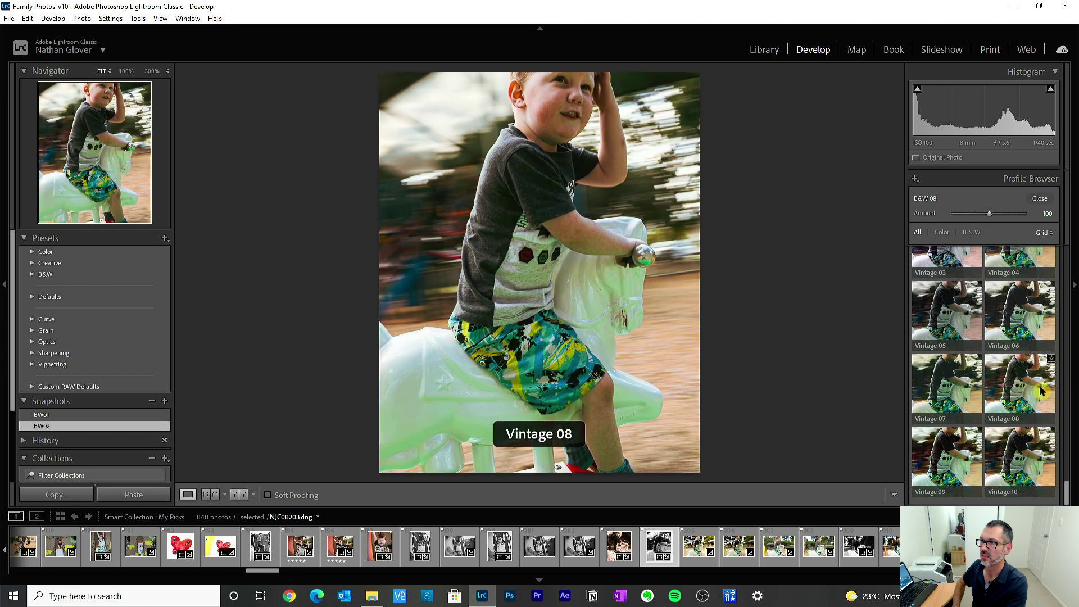
scroll(989, 335, up, 3)
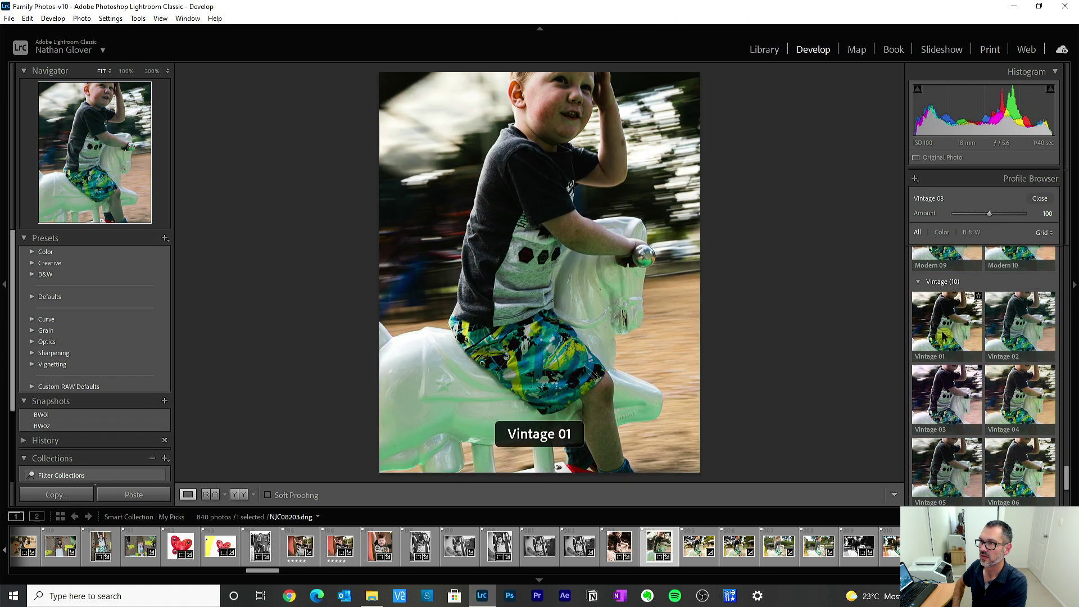
scroll(944, 336, up, 5)
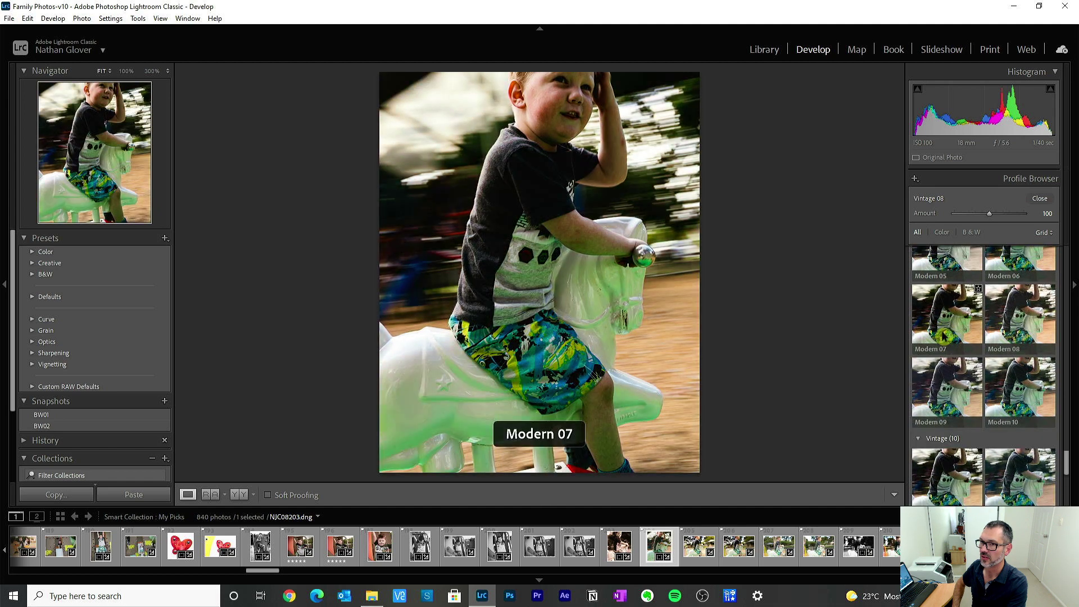
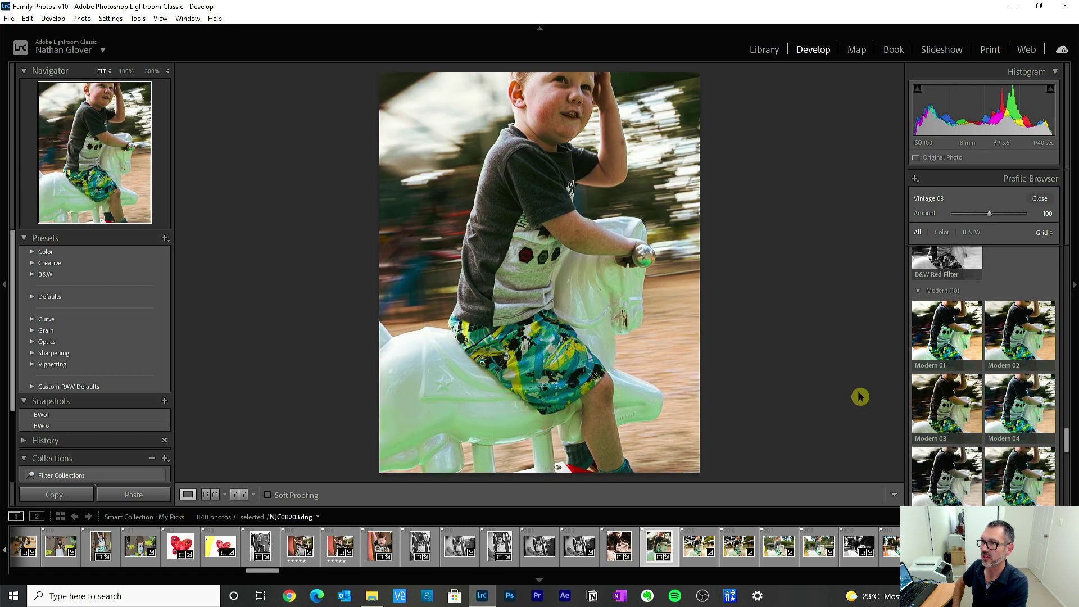
click(1039, 199)
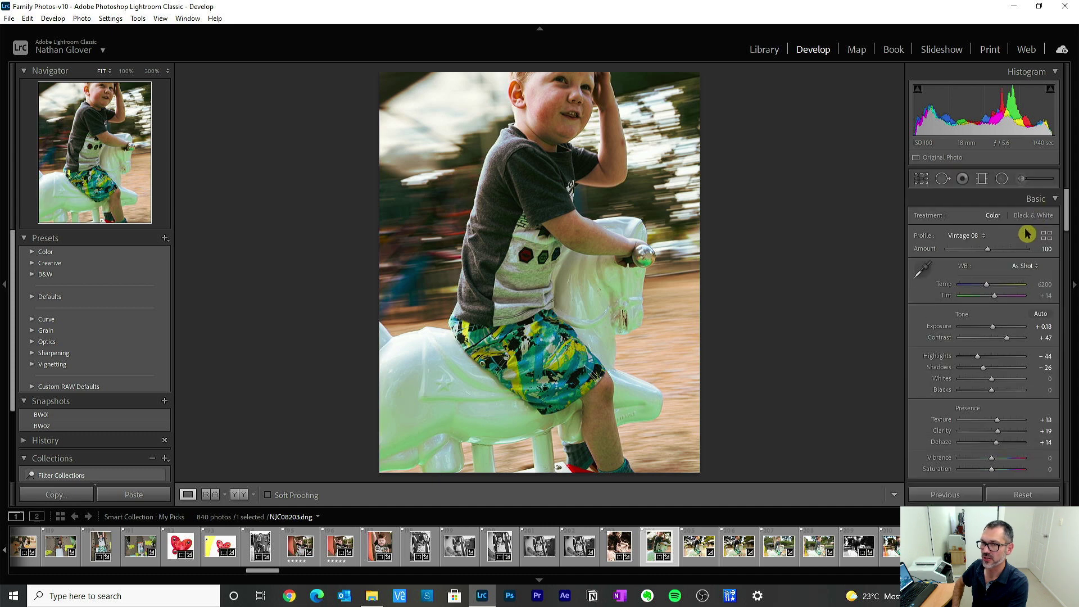
Paint an adjustment brush mask over the boy's patterned shorts with the selected mask overlay shown
key(k)
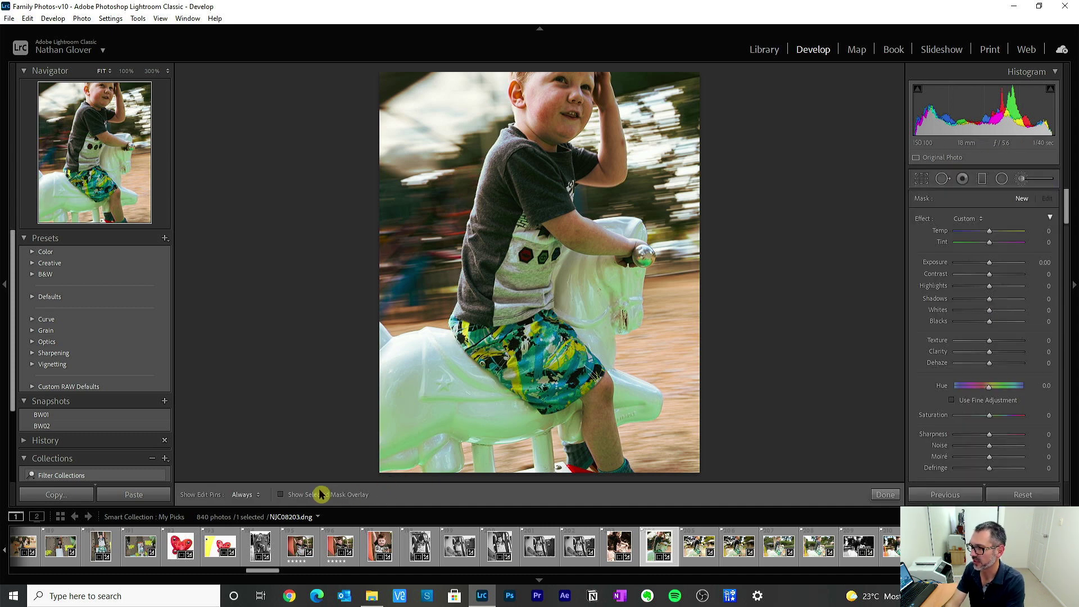
click(283, 497)
mouse_move(487, 369)
mouse_down()
mouse_move(523, 360)
mouse_move(462, 332)
mouse_up()
mouse_move(544, 387)
mouse_down()
mouse_move(553, 338)
mouse_move(533, 327)
mouse_move(588, 380)
mouse_move(522, 384)
mouse_move(472, 341)
mouse_up()
drag(525, 367, 520, 370)
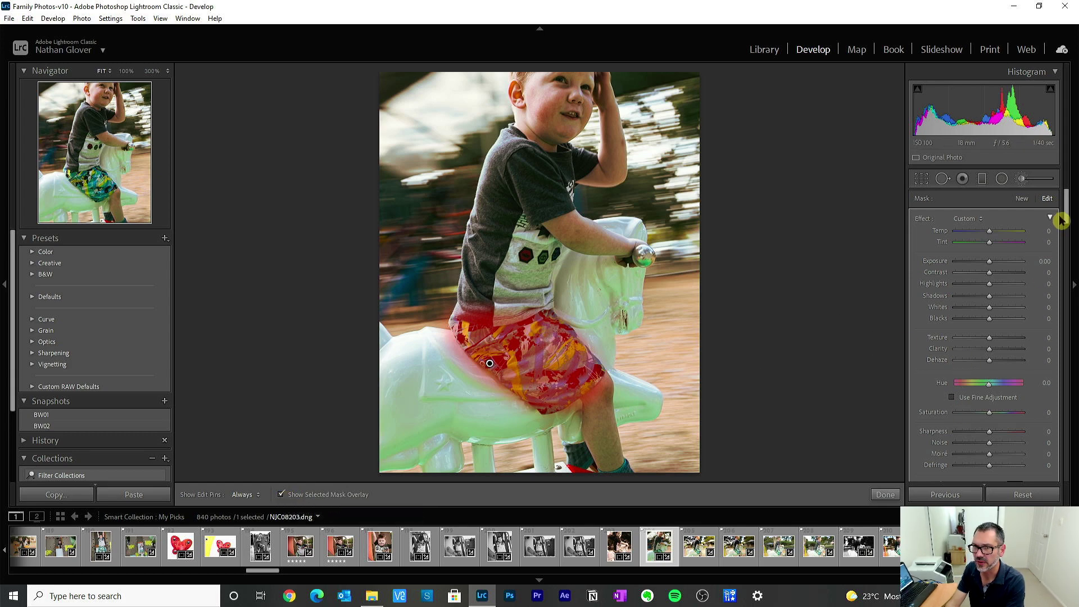
Try lowering the photo's overall Green and Blue saturation to -47, resetting the sliders after the attempt
drag(1066, 212, 1067, 308)
drag(994, 360, 977, 361)
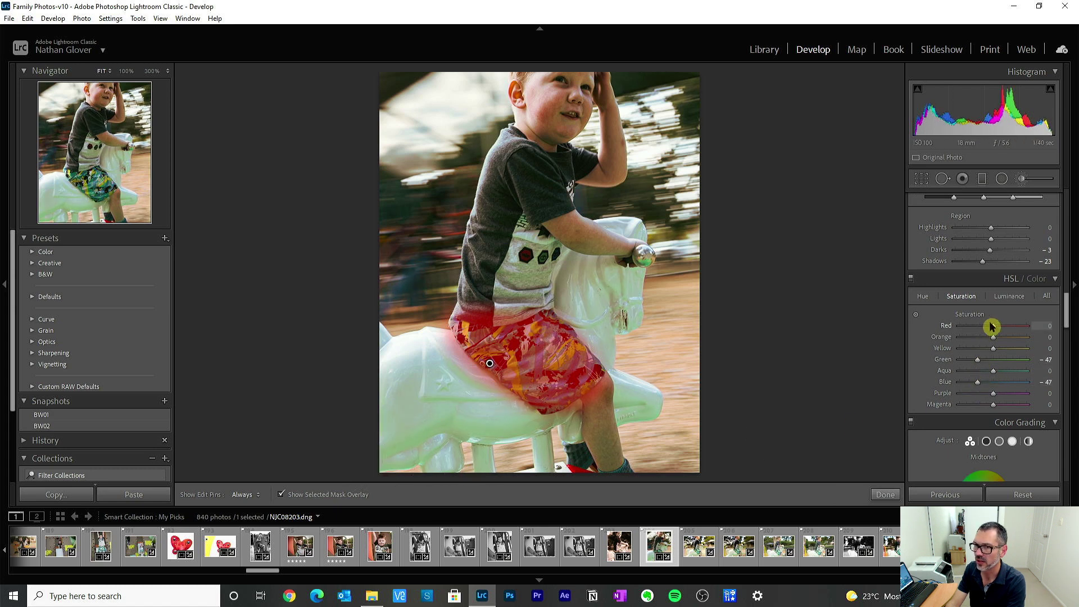
mouse_move(980, 384)
mouse_down()
mouse_move(963, 387)
mouse_move(993, 388)
mouse_up()
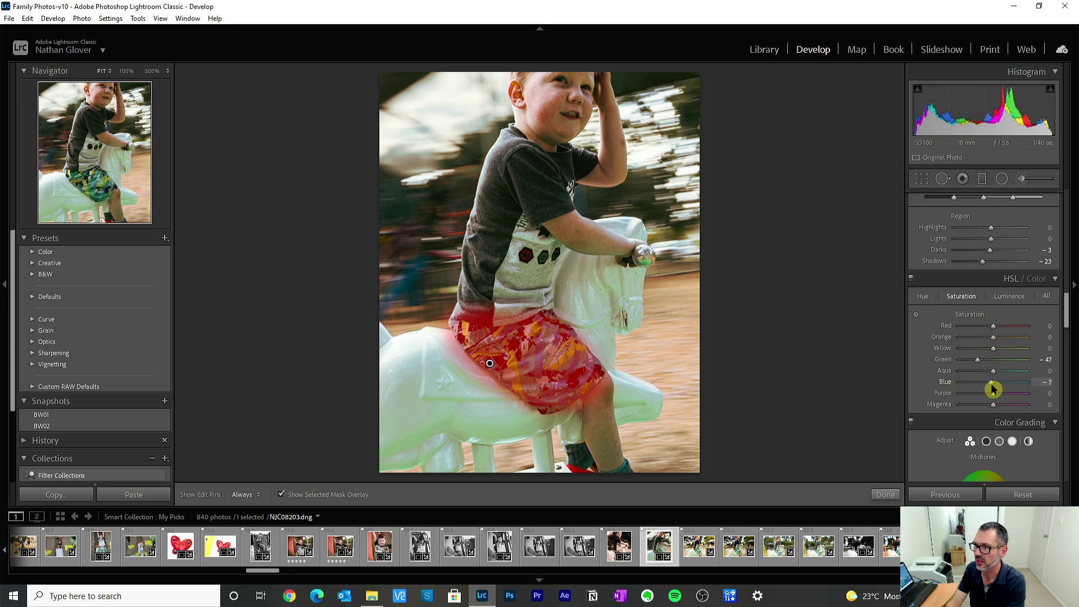
double_click(1005, 388)
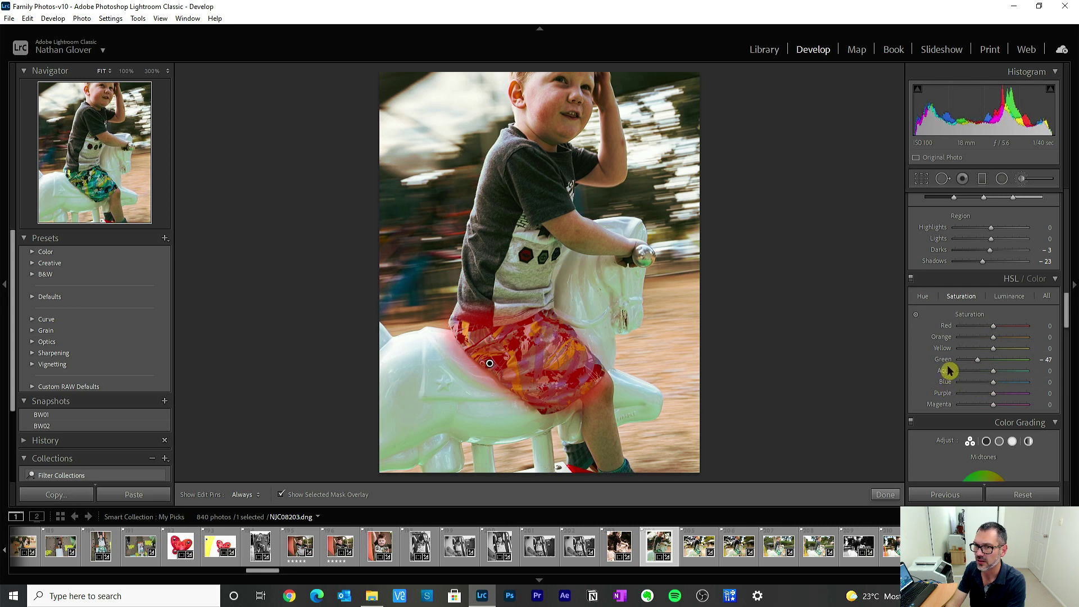
Turn on fine hue adjustment for the shorts mask and set its Saturation to -70, with the mask overlay hidden
drag(1070, 311, 1070, 215)
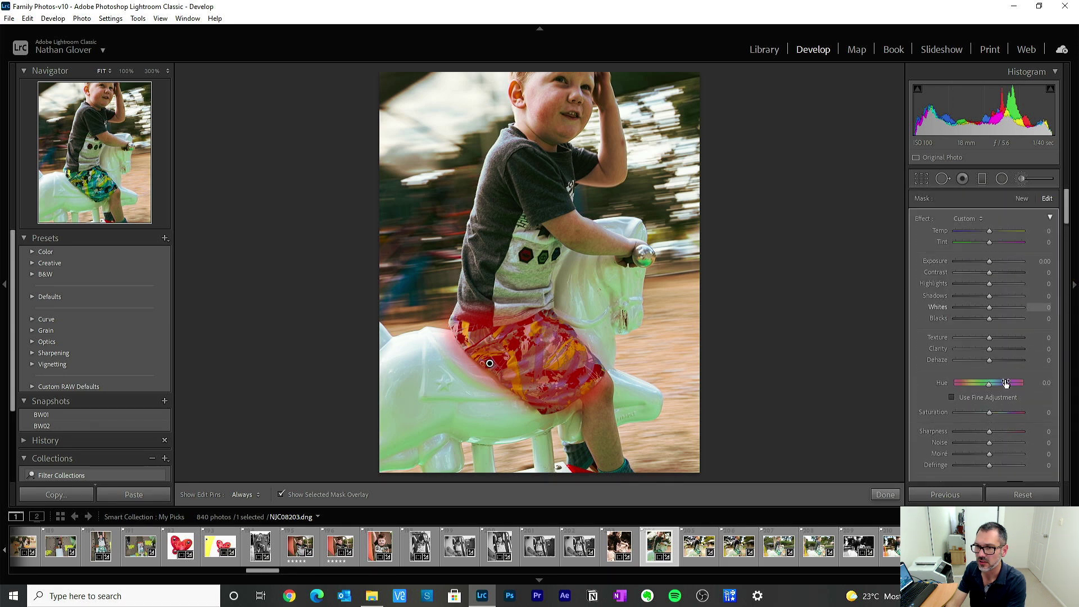
click(959, 399)
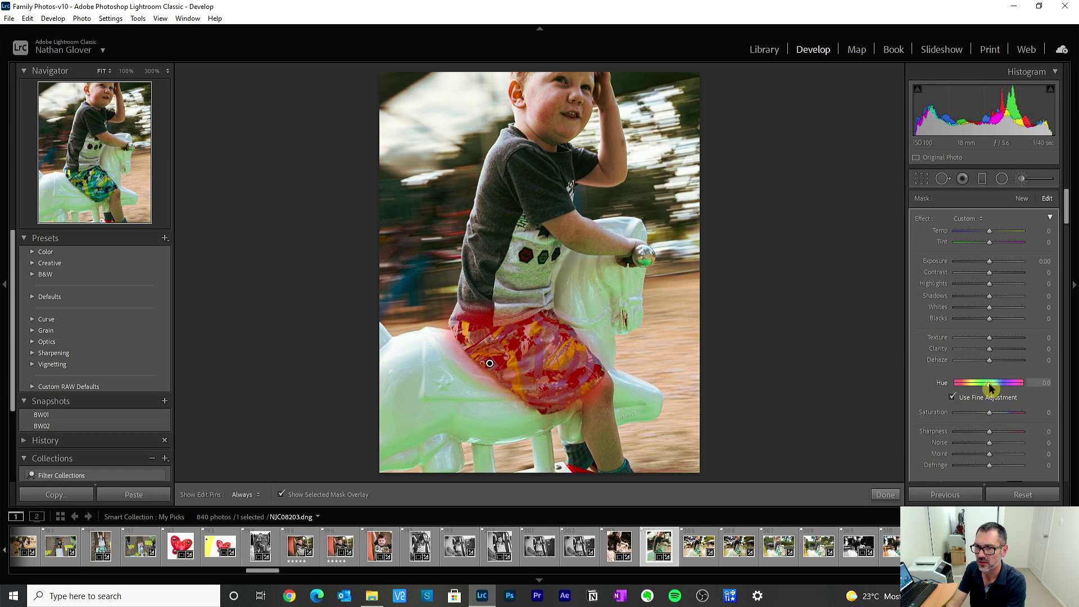
drag(1003, 384, 982, 383)
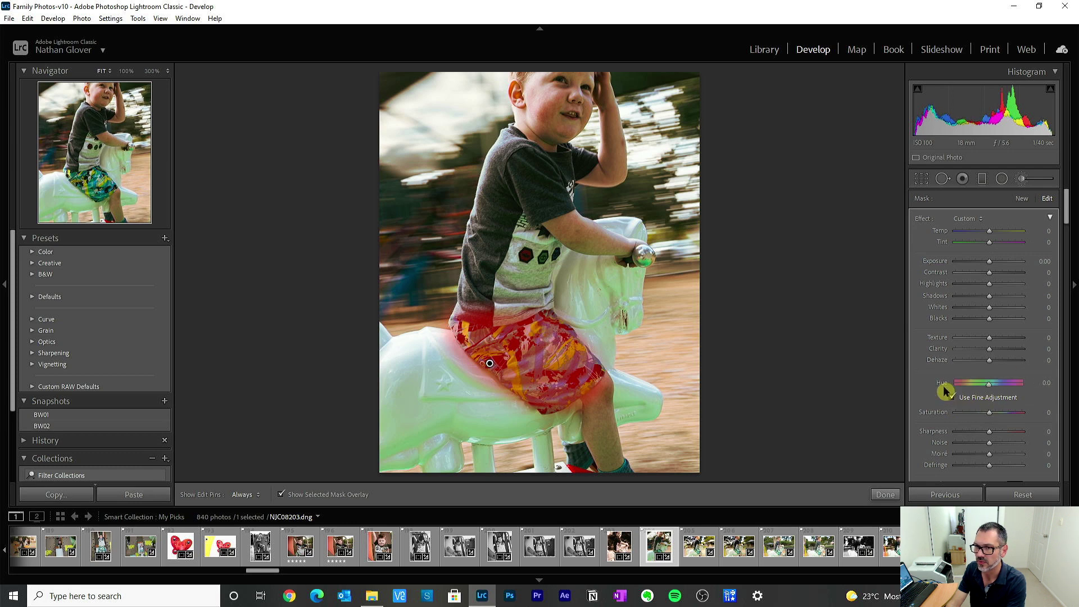
click(281, 494)
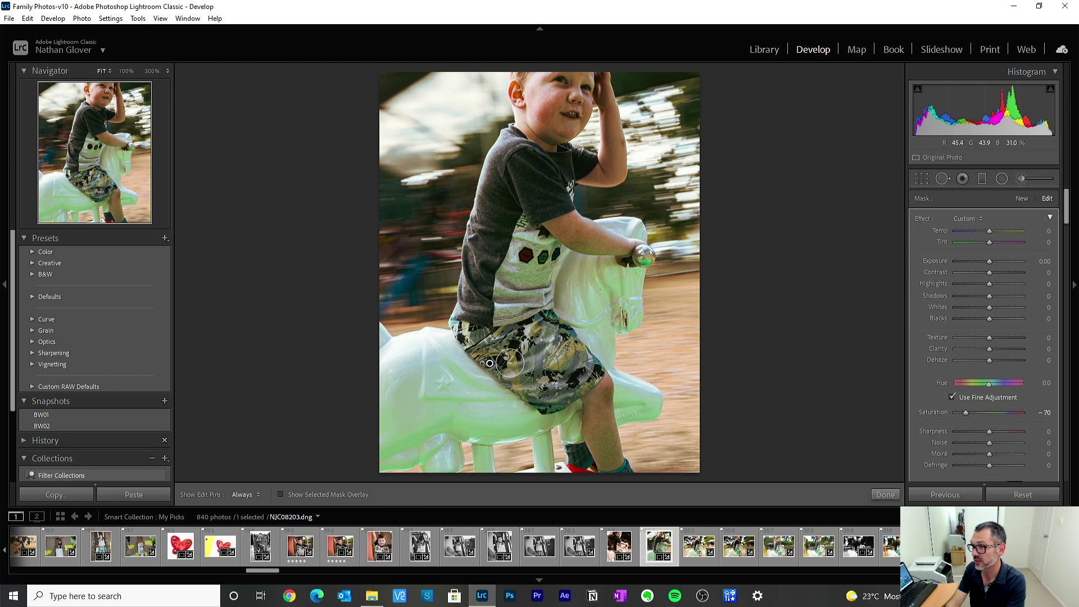
Erase the shorts mask's spill along the shirt's lower edge with the overlay shown, hide the overlay and finish the brush adjustment
click(280, 496)
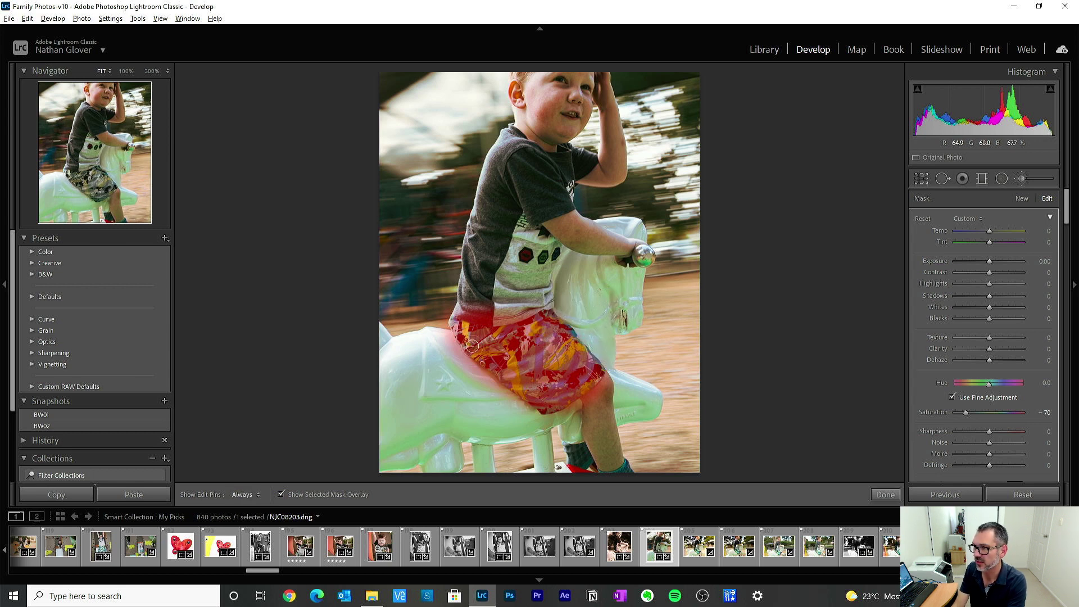
key(h)
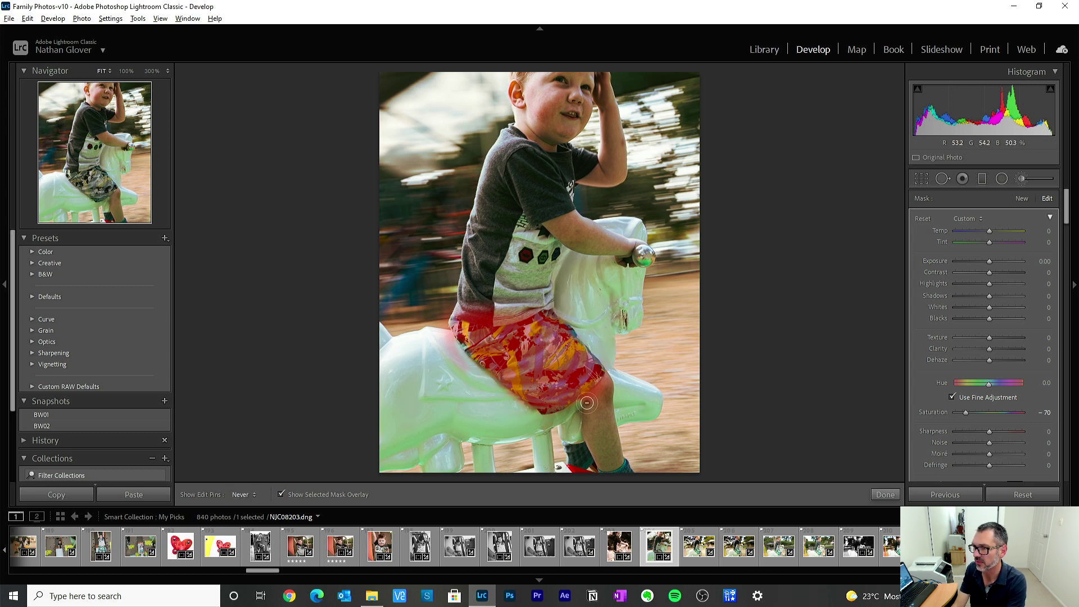
drag(475, 323, 553, 313)
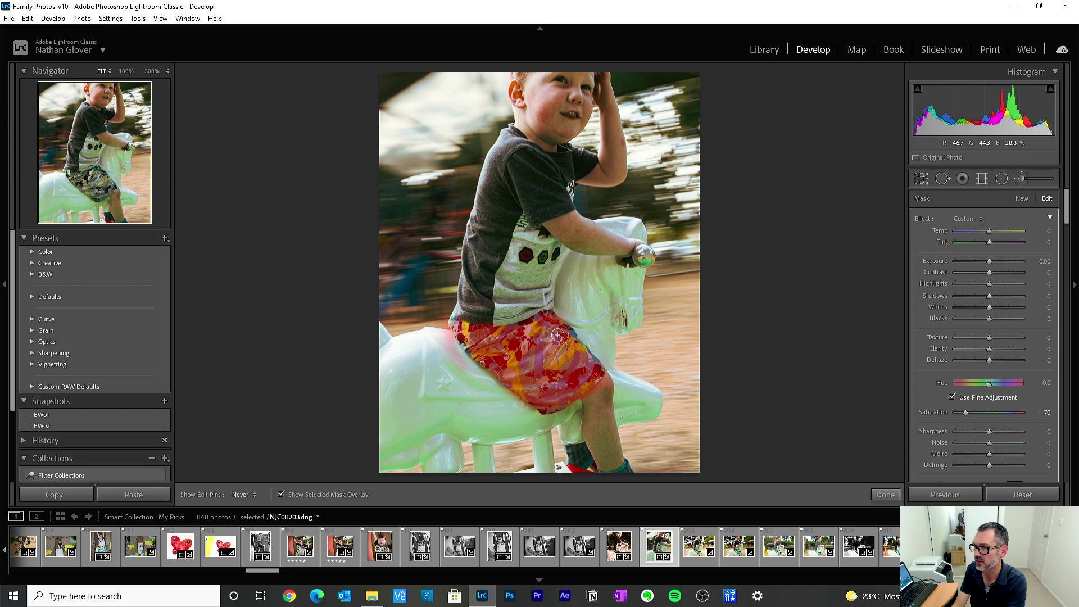
click(281, 495)
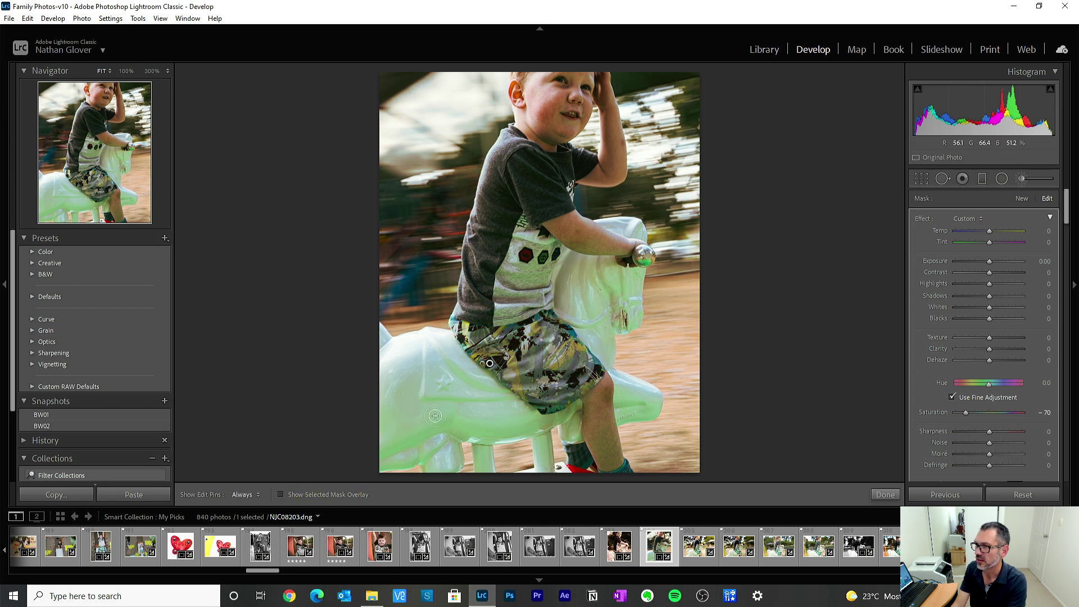
click(885, 495)
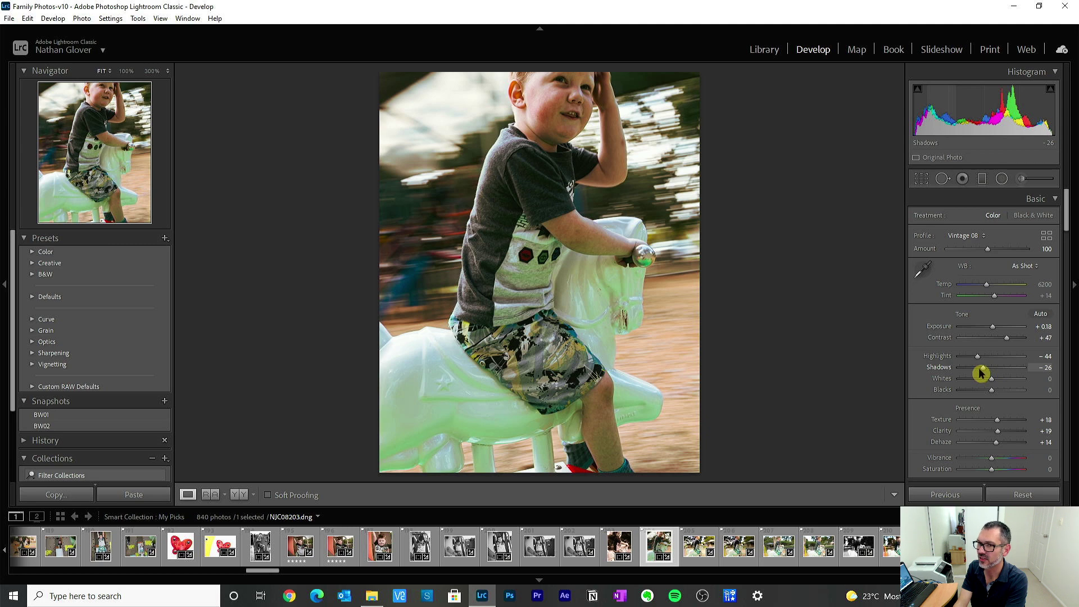
Try lowering the photo's basic Shadows to -44 and undo the change
drag(980, 371, 978, 371)
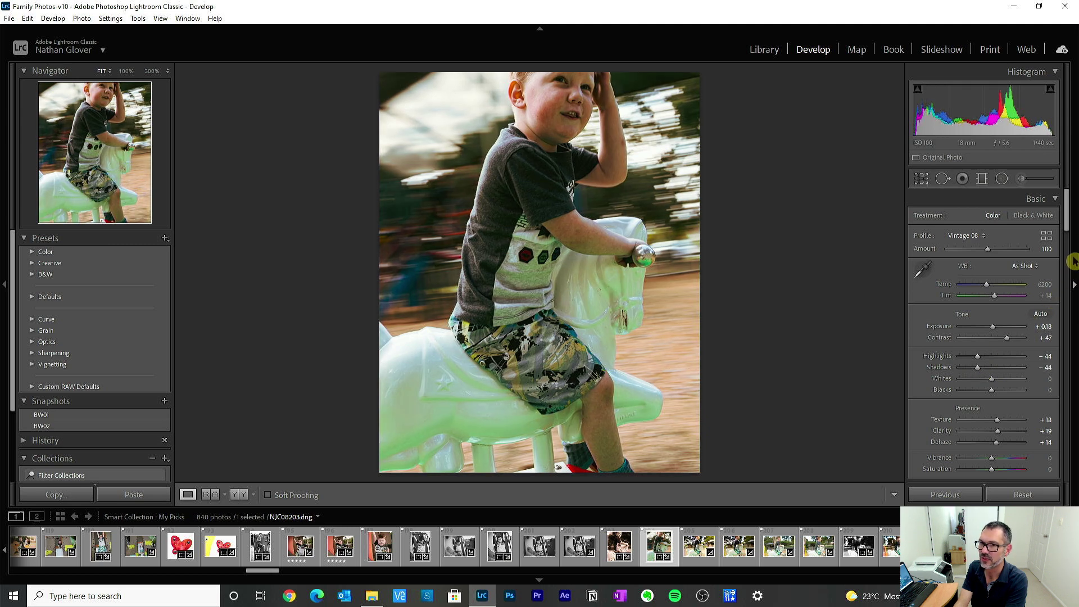
key(ctrl+z)
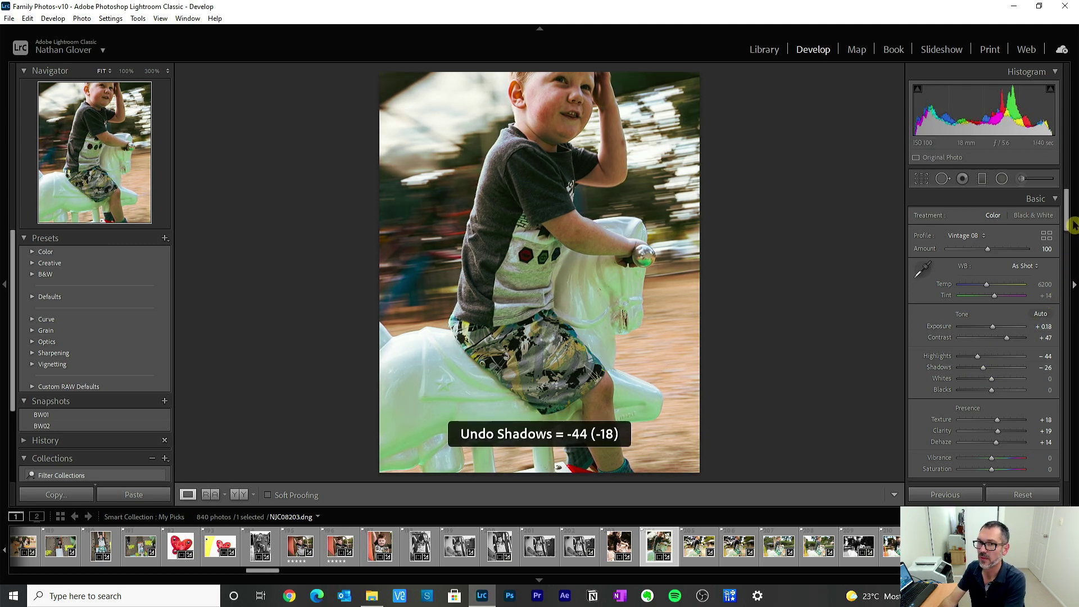
Darken the tone curve's lower regions by setting Darks to -6 and Shadows to -42
scroll(1074, 225, down, 5)
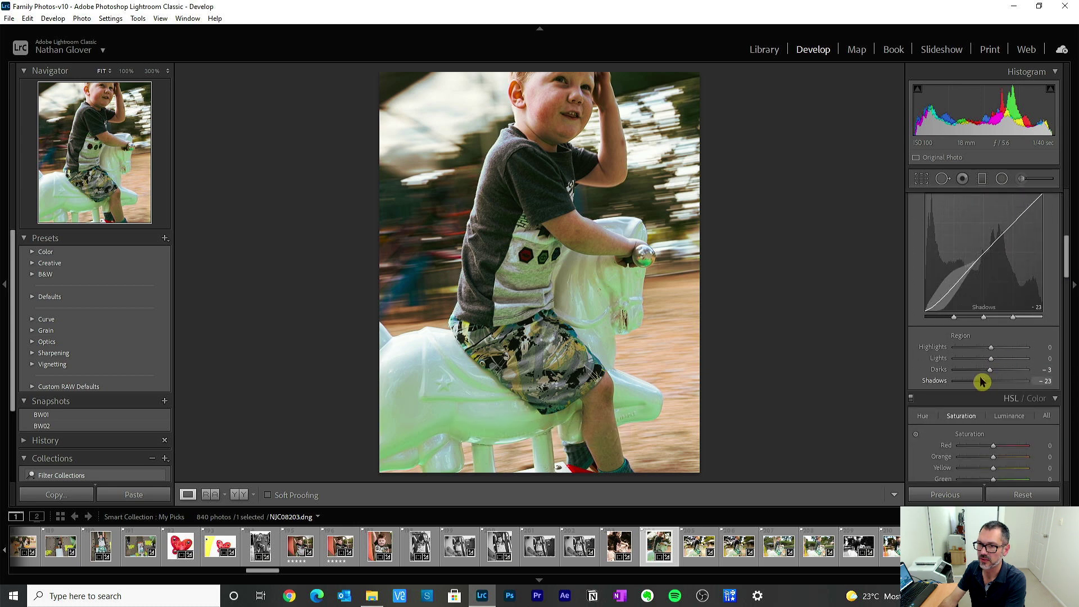
drag(990, 370, 982, 376)
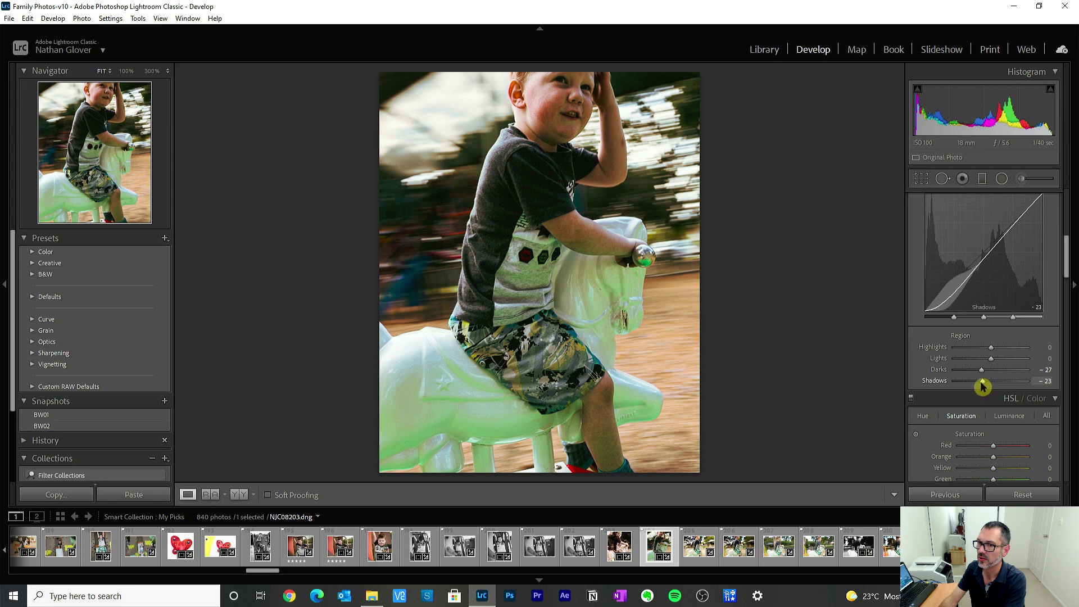
key(ctrl+z)
drag(979, 385, 989, 375)
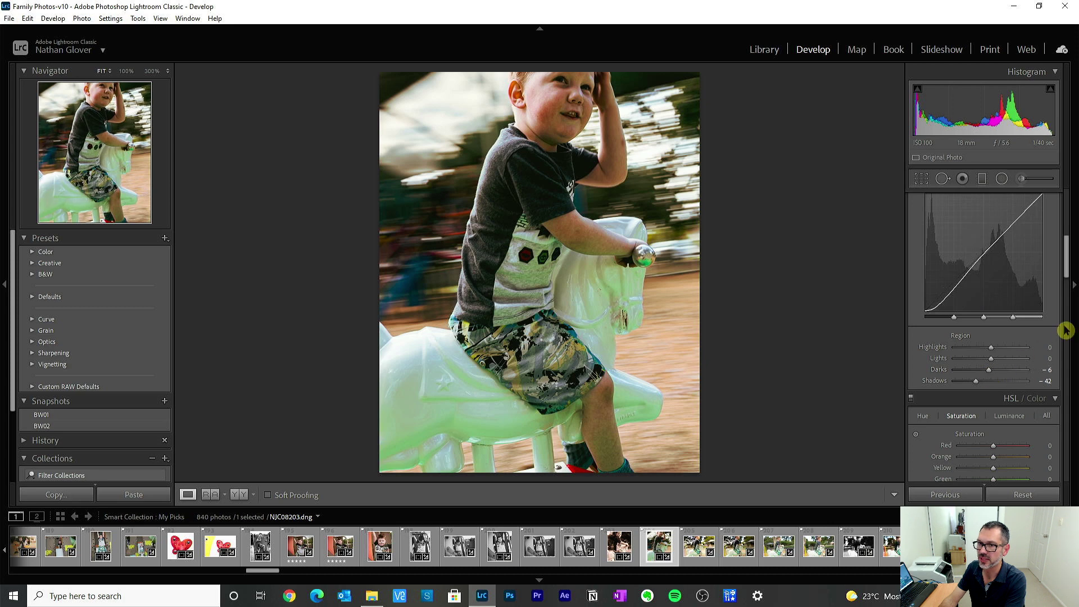
Set the white balance temperature to 5500 and compare the photo before and after side by side
drag(1069, 273, 1068, 194)
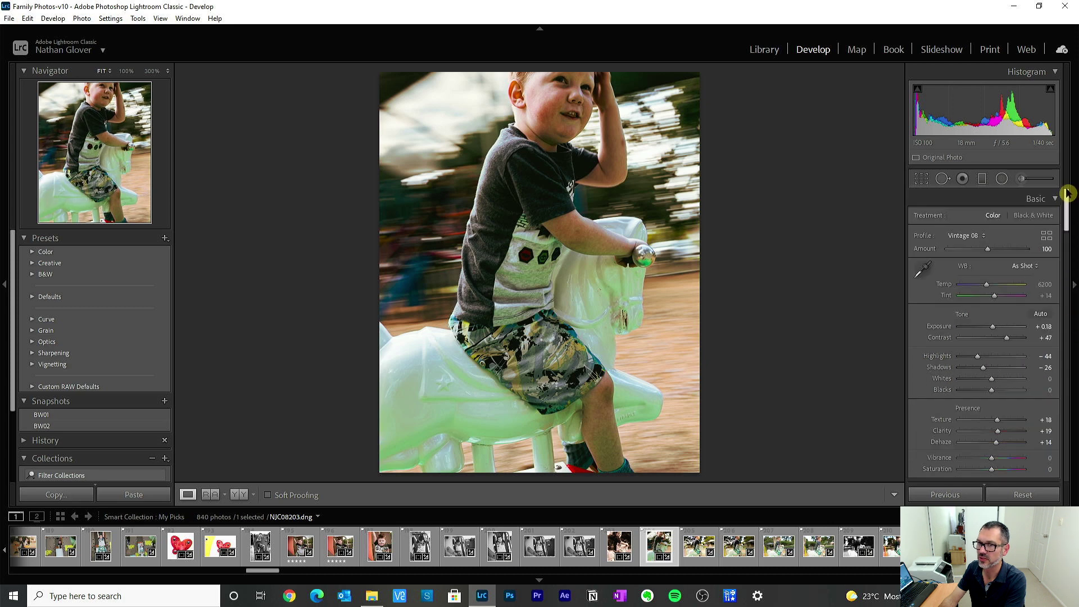
click(1044, 285)
text(550)
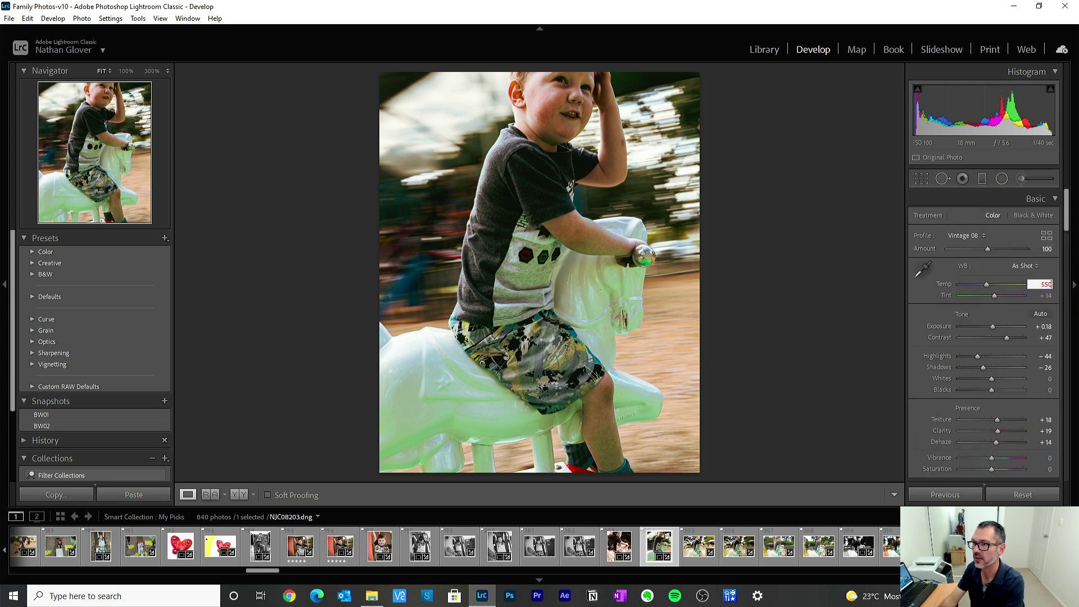
text(0)
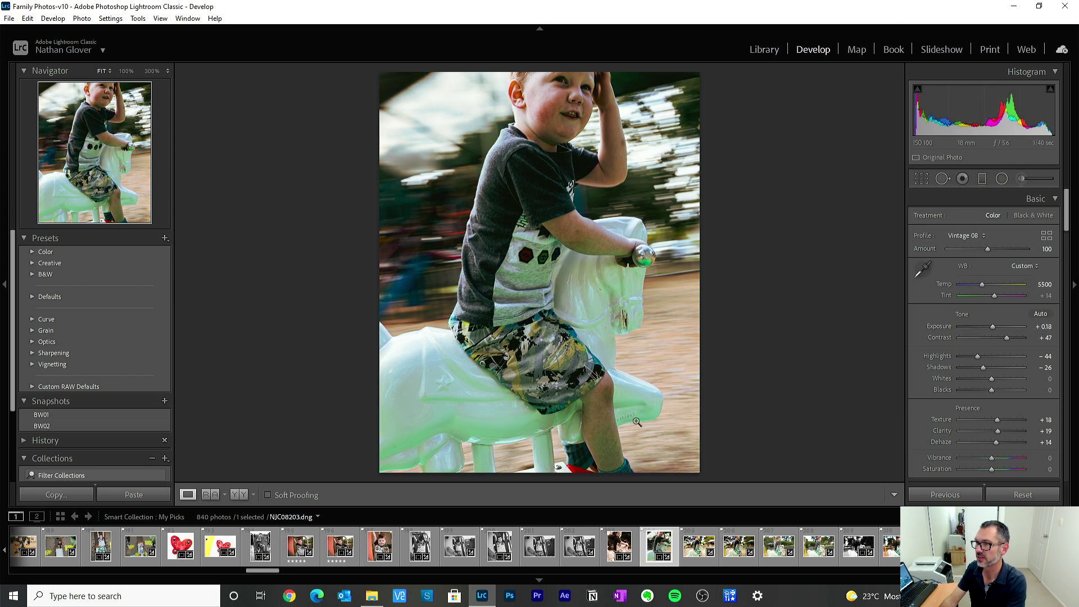
click(242, 495)
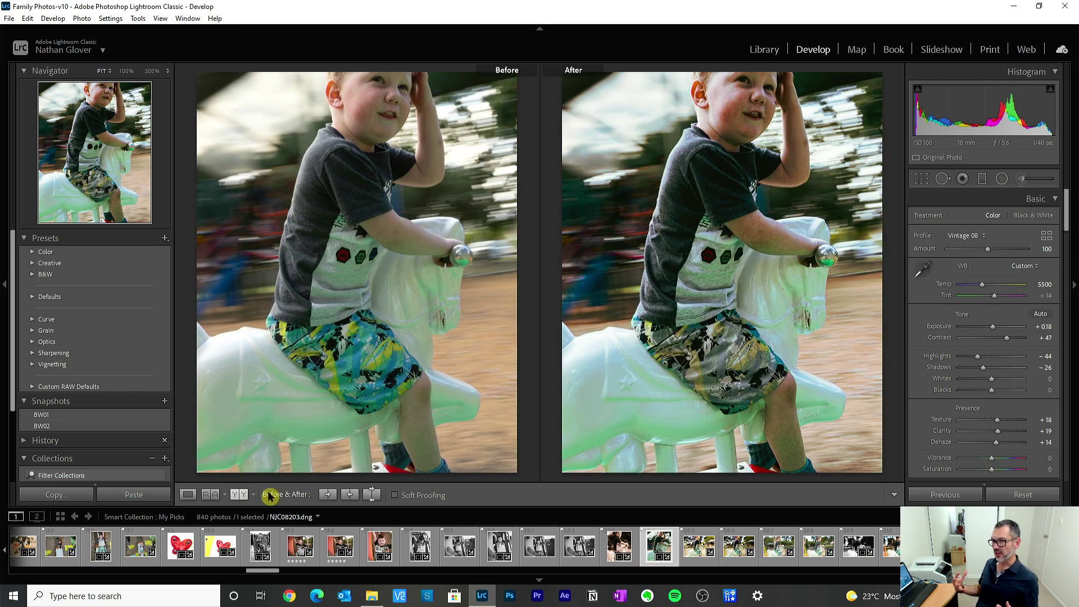
click(189, 494)
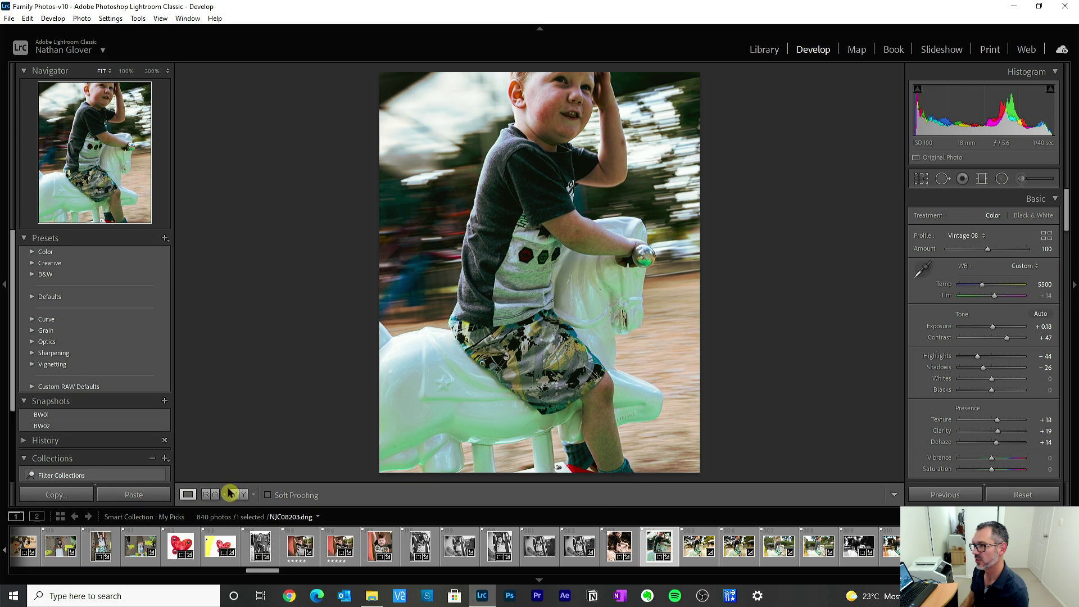
Save the current colour edit as a snapshot named C01
click(165, 402)
text(C01)
key(Return)
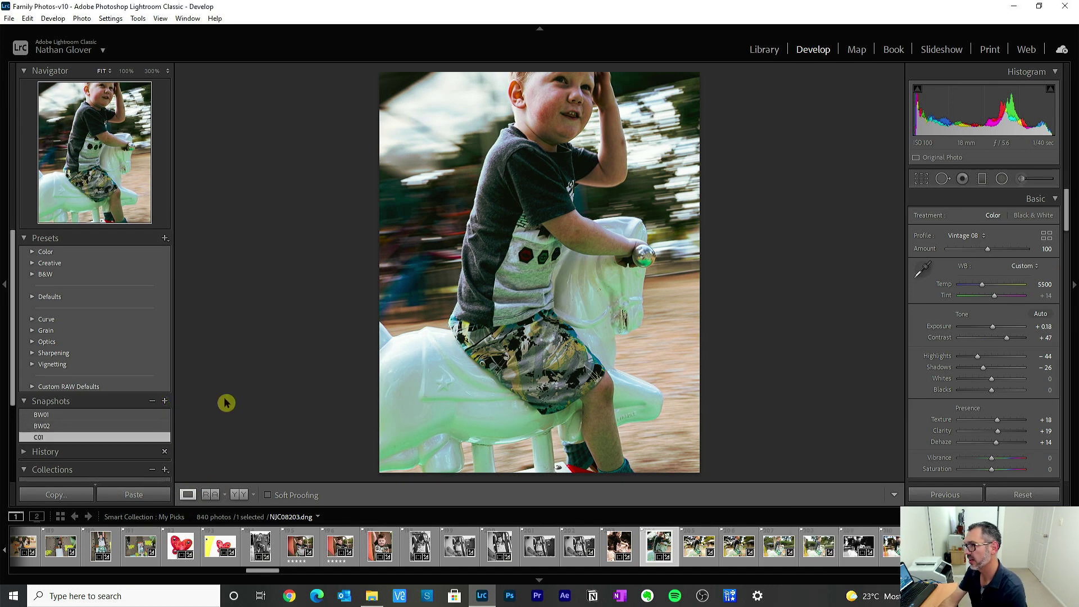
Compare the BW01, BW02 and C01 snapshots and leave BW02 applied to the photo
click(85, 416)
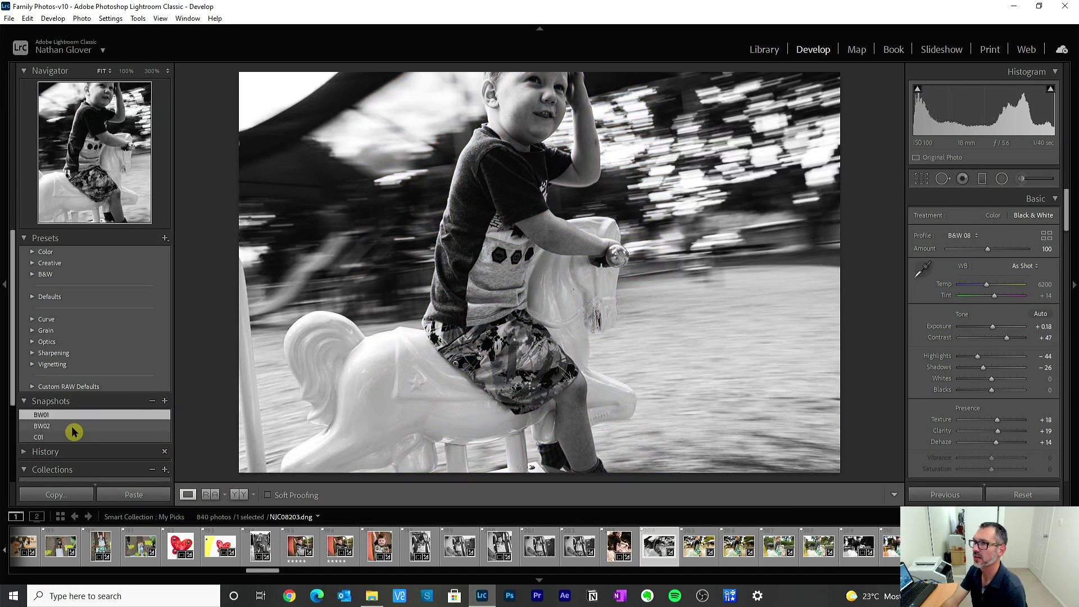
click(73, 427)
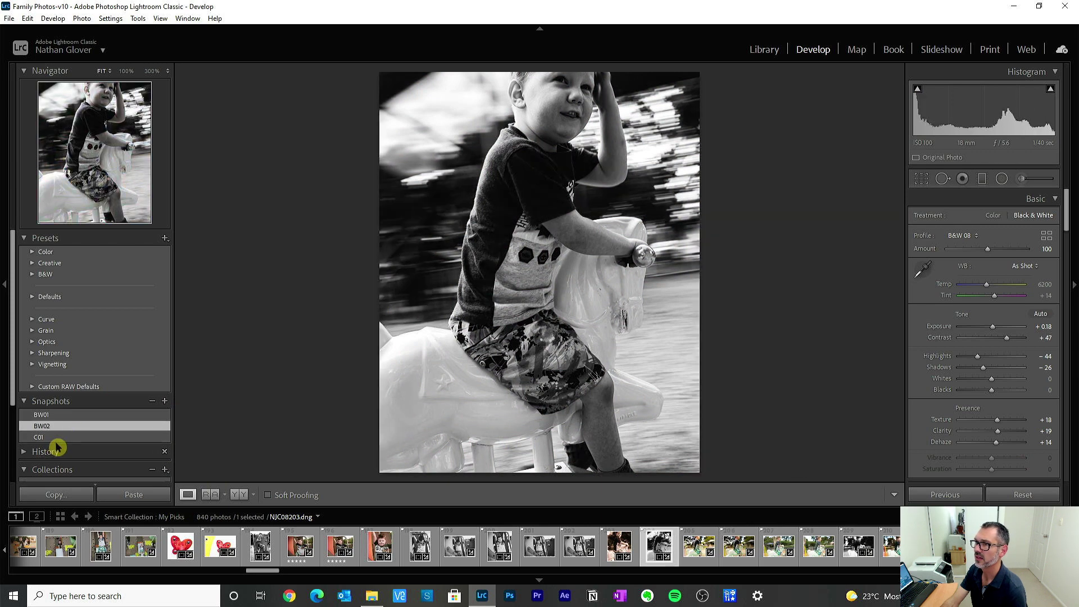
click(72, 437)
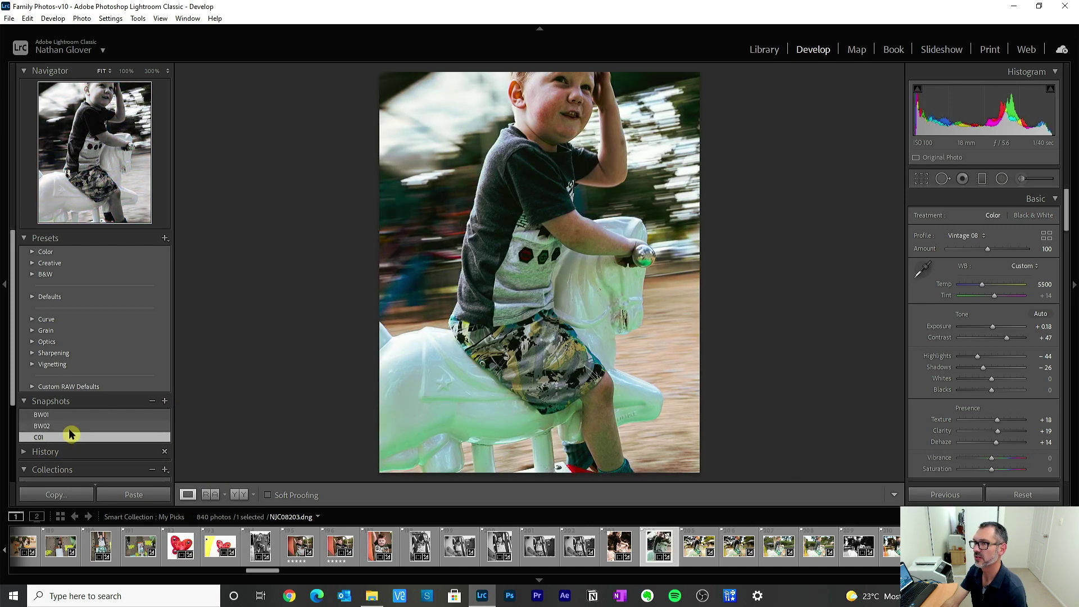
click(72, 427)
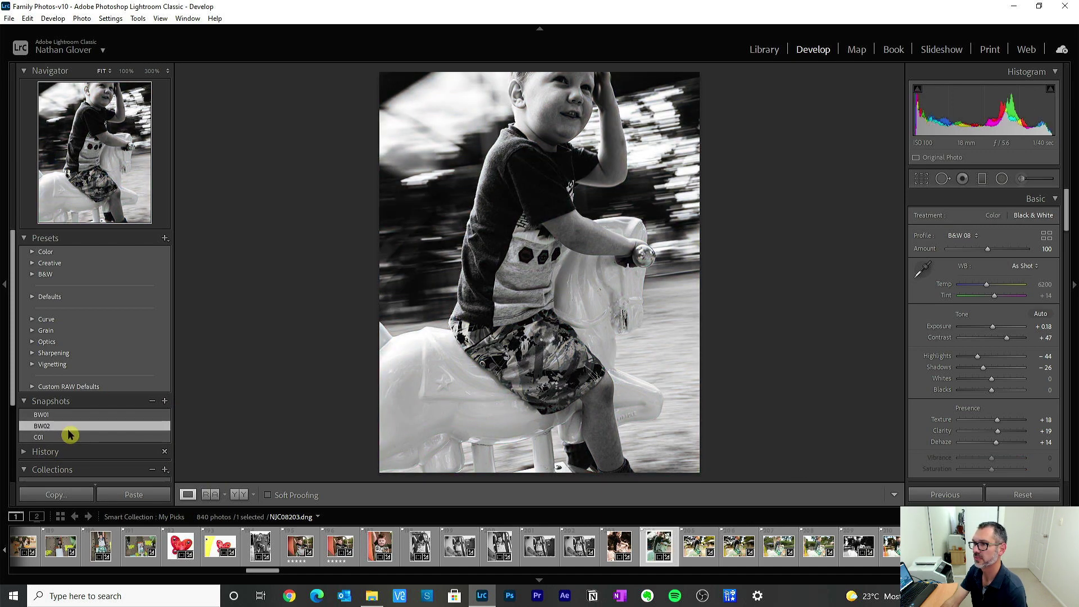
Synchronize the BW02 settings to NJC08205-Edit.tif without crop or local adjustments, and show the synced photo
click(693, 553)
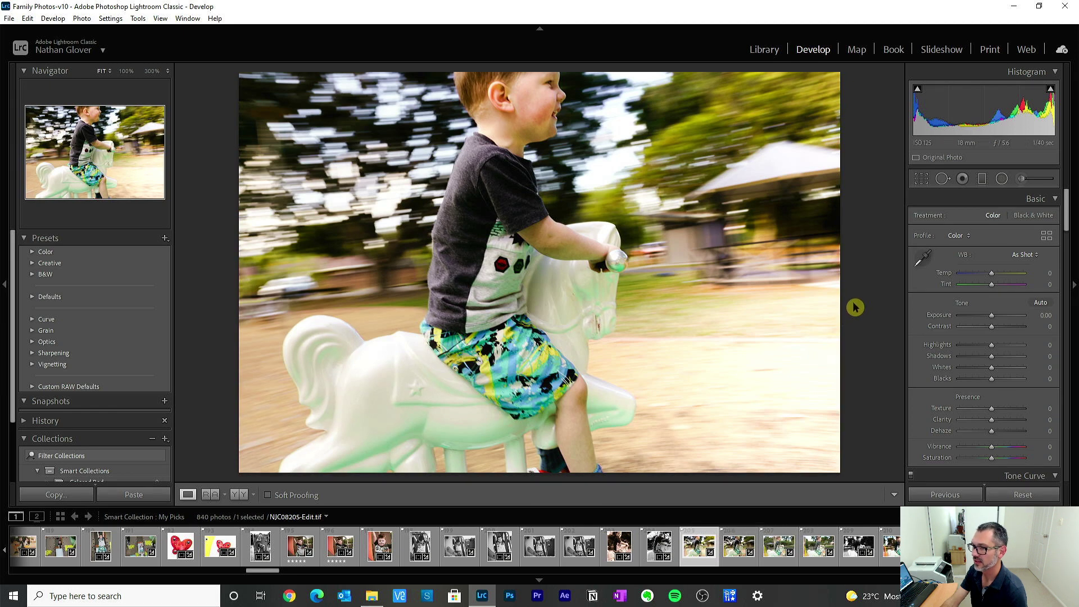
click(658, 545)
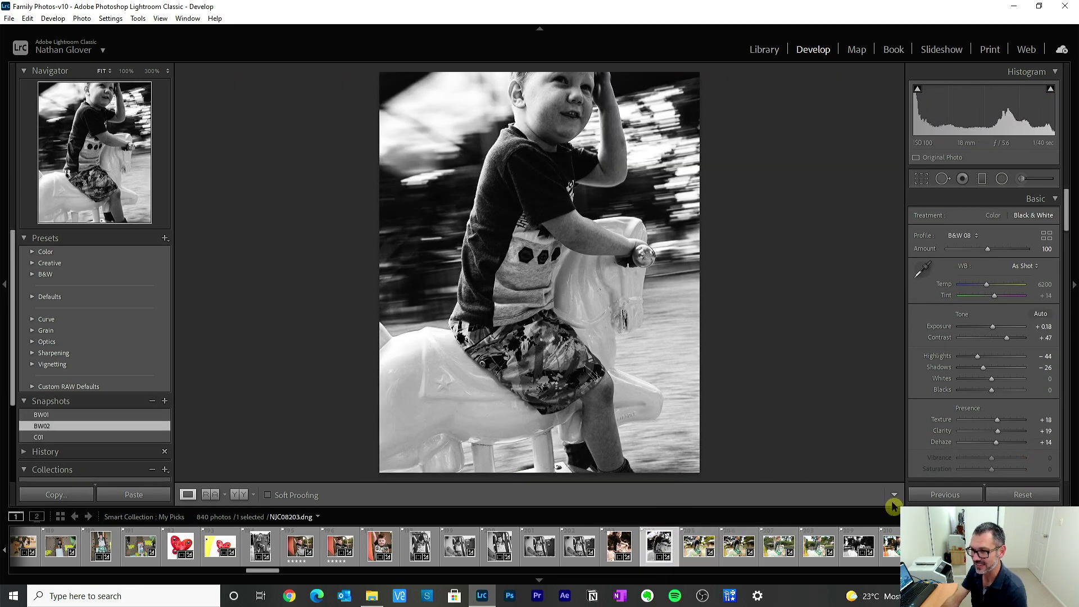
ctrl+click(699, 544)
click(945, 494)
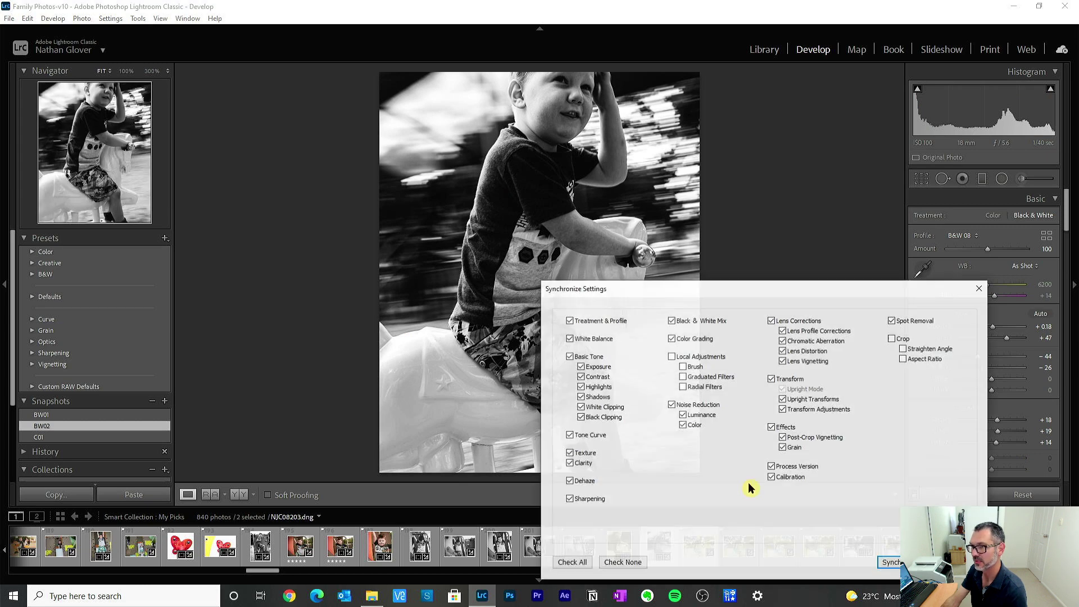
click(889, 562)
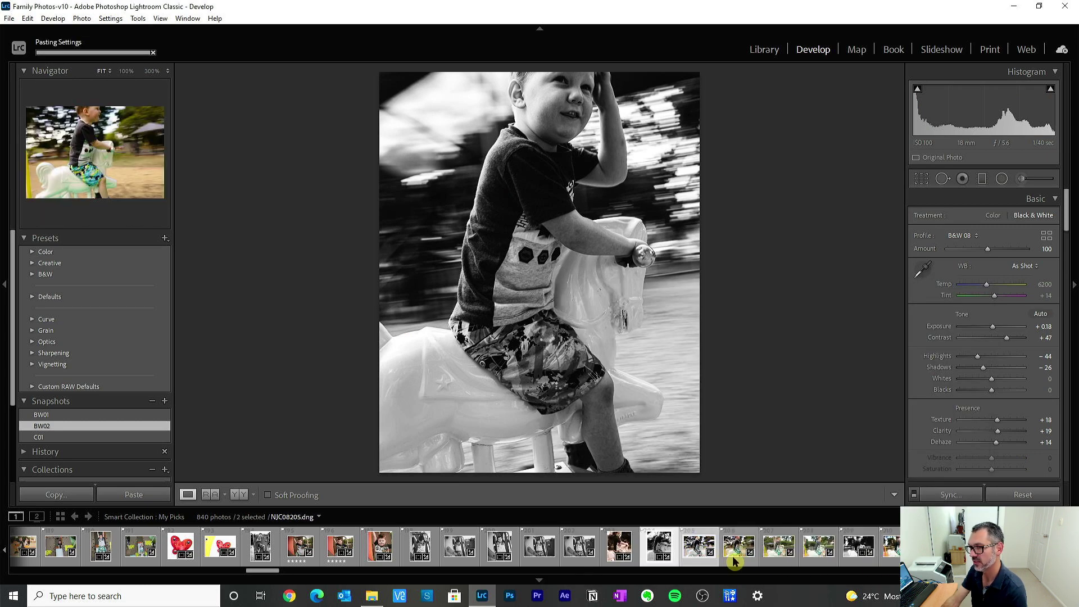
click(692, 551)
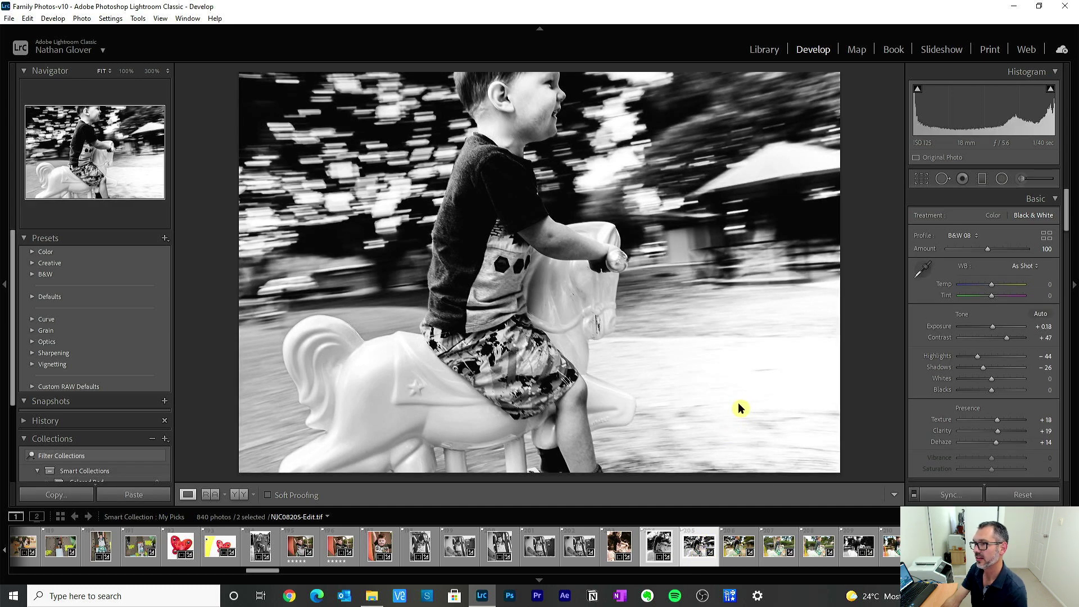
Try a tighter crop around the boy on the horse at the original aspect ratio, and undo it
click(922, 179)
drag(831, 421, 764, 448)
click(883, 495)
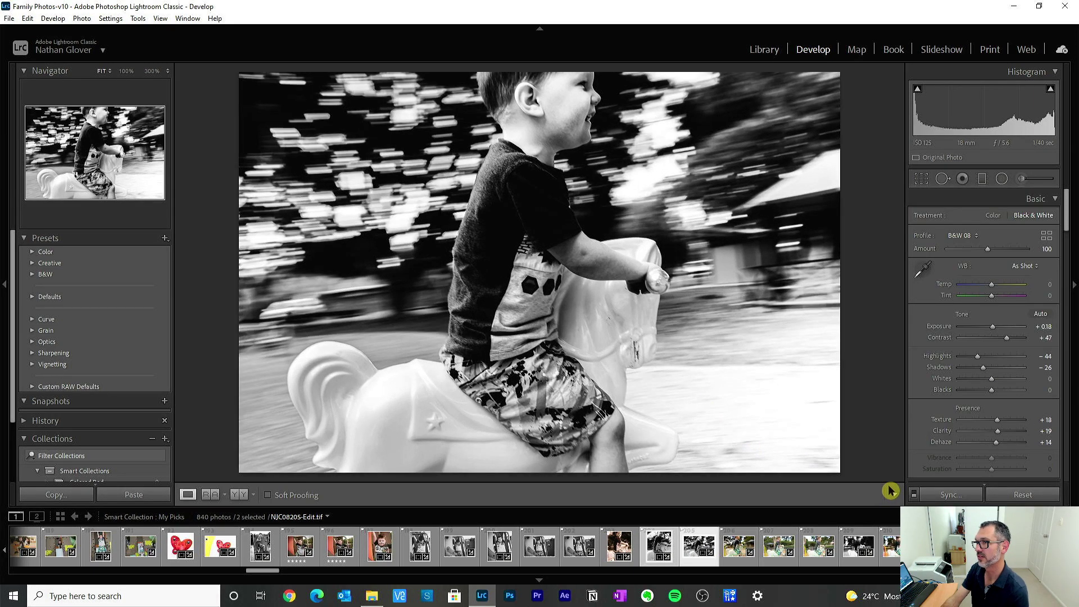
key(ctrl+z)
key(ctrl+z)
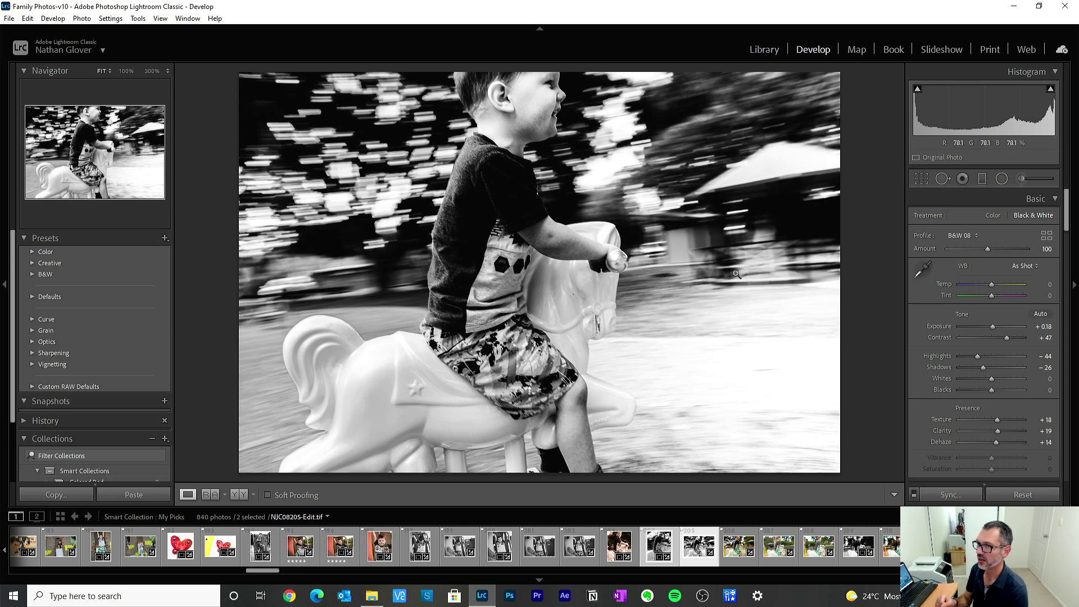
Save the uncropped black-and-white version as a snapshot named BW01
click(164, 401)
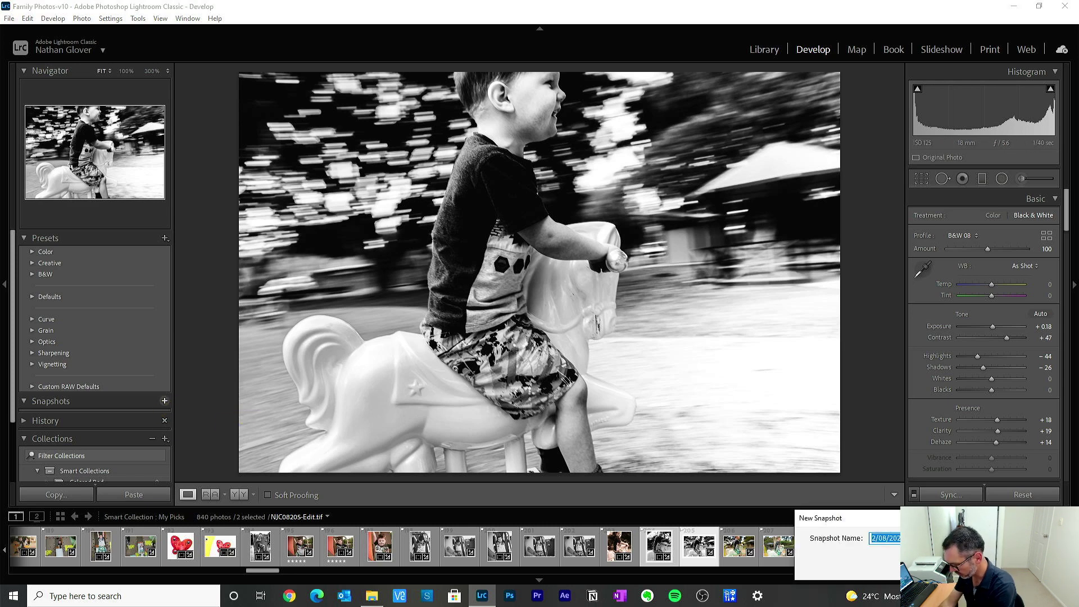
text(BW0)
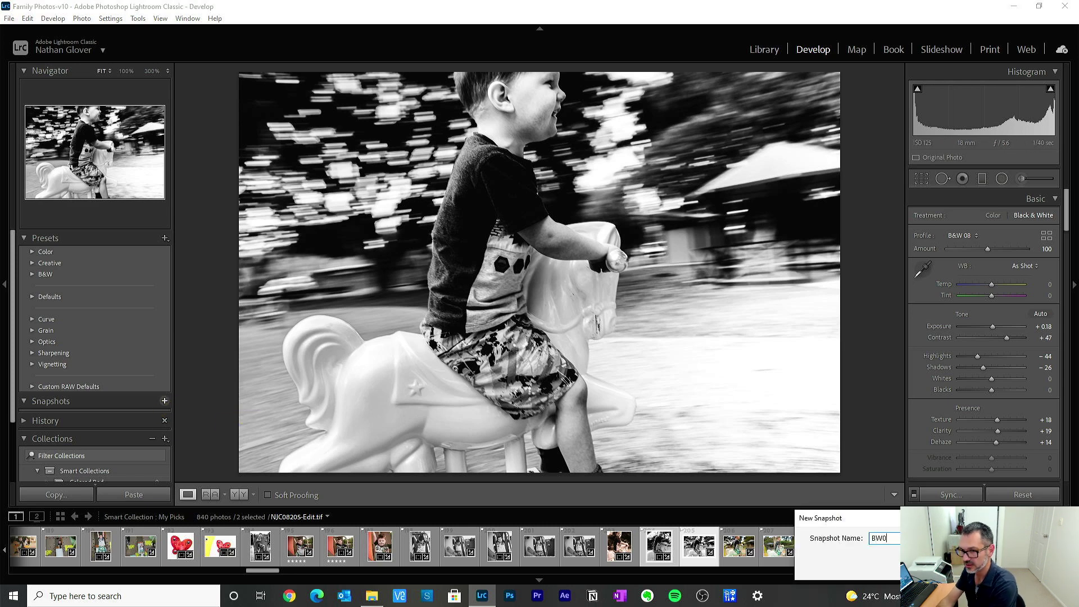
text(1)
key(Return)
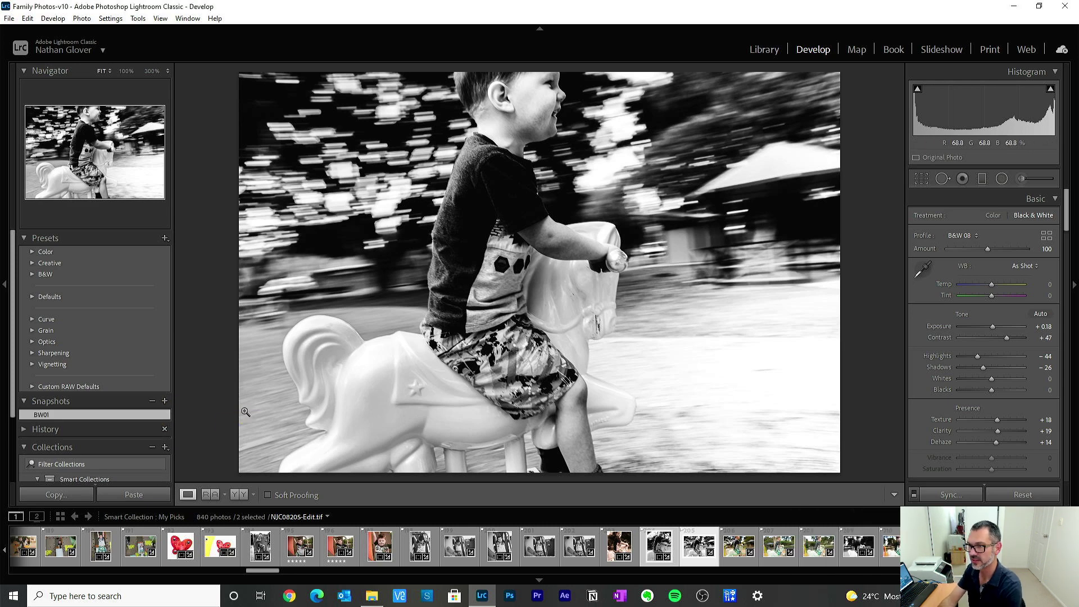
Crop the photo to the 4 x 5 / 8 x 10 aspect ratio and shift the framing so the boy sits right of centre
click(922, 180)
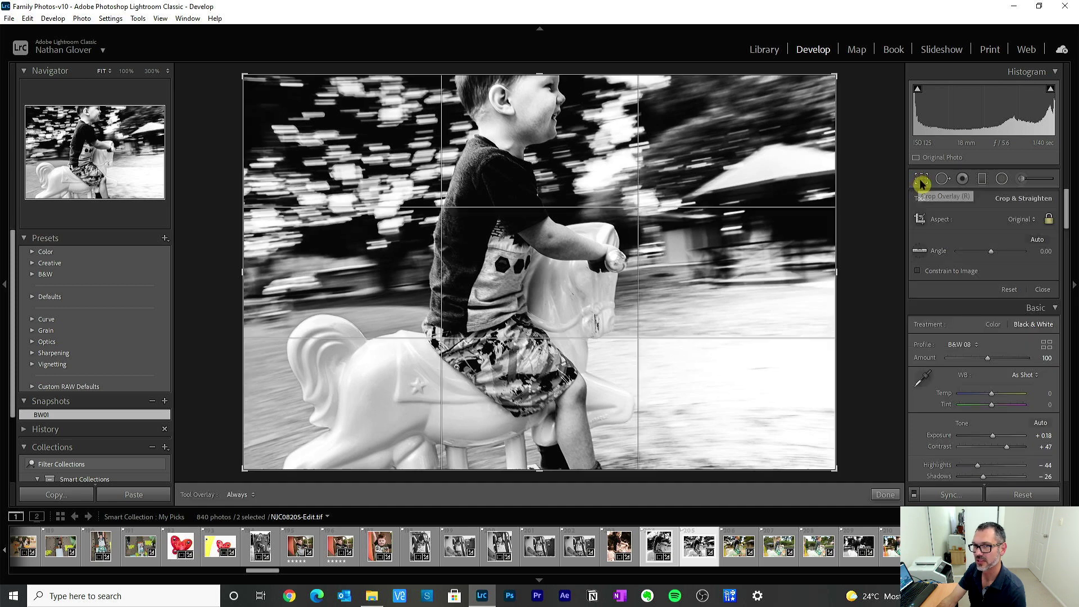
click(1030, 221)
click(960, 286)
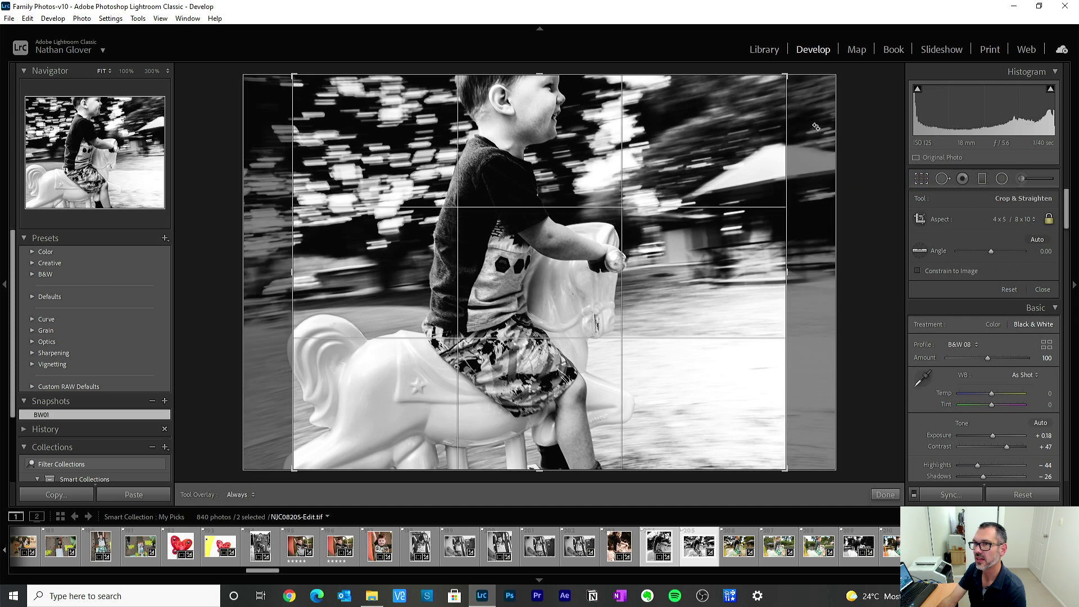
drag(672, 169, 691, 170)
click(885, 495)
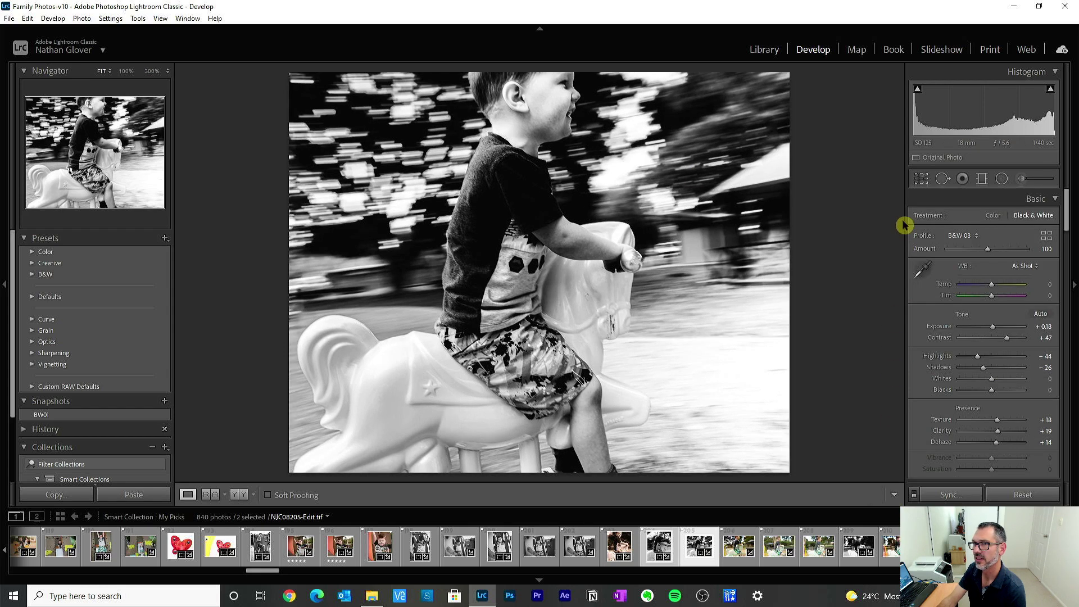
click(922, 179)
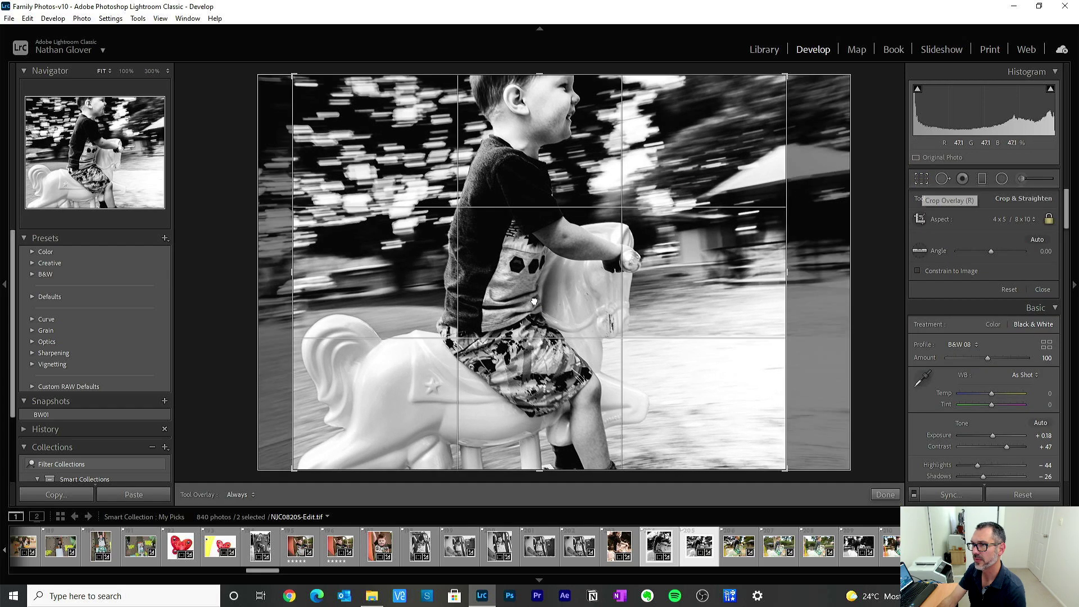
key(r)
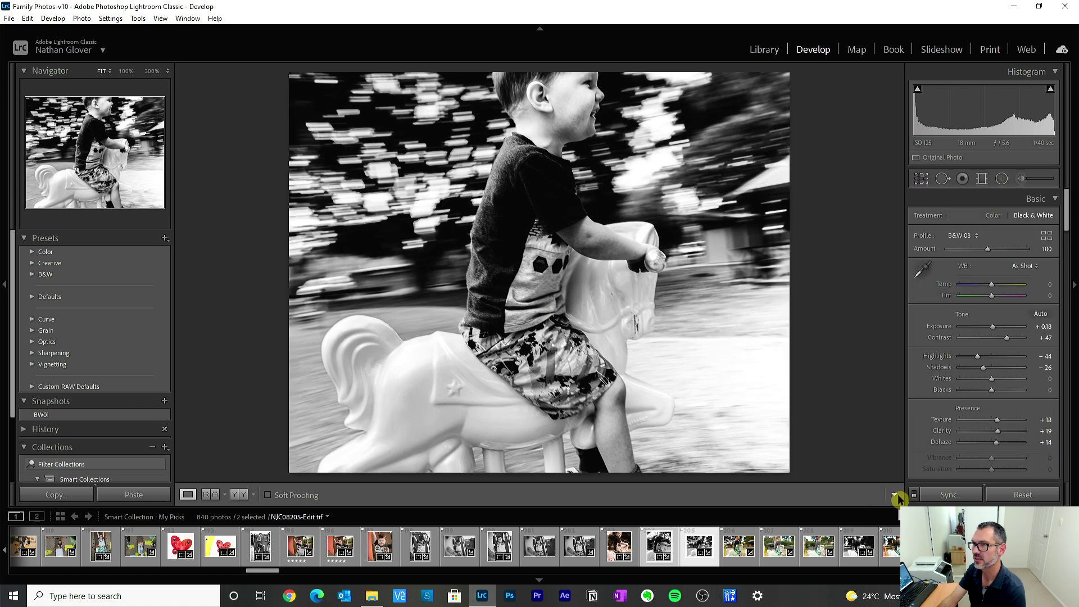
Shift the crop framing so the boy sits closer to the centre, and save this version as a snapshot named Bw02
click(922, 179)
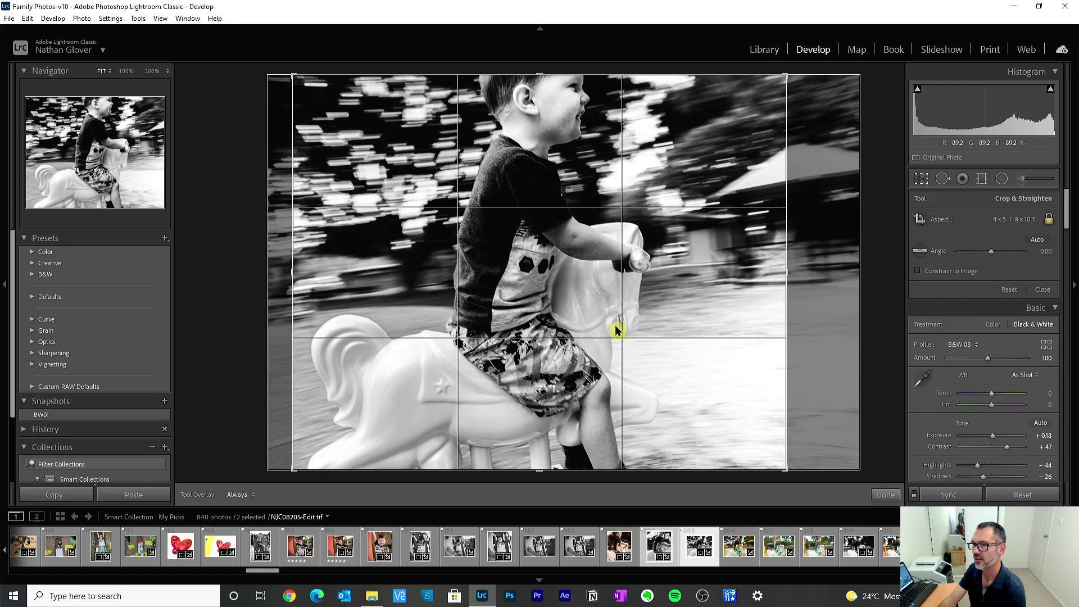
click(886, 494)
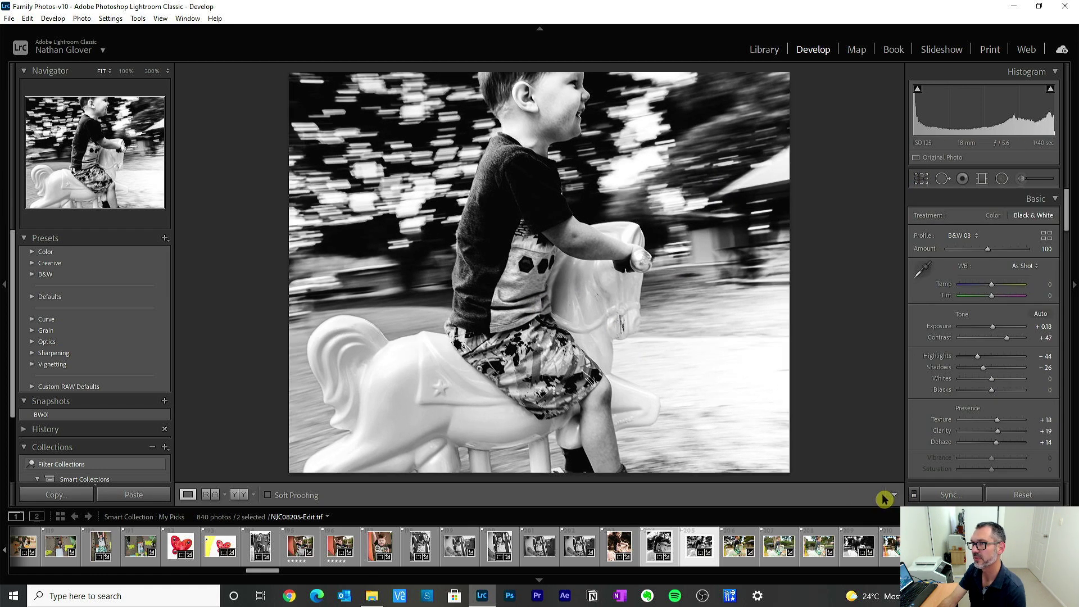
click(165, 401)
key(Return)
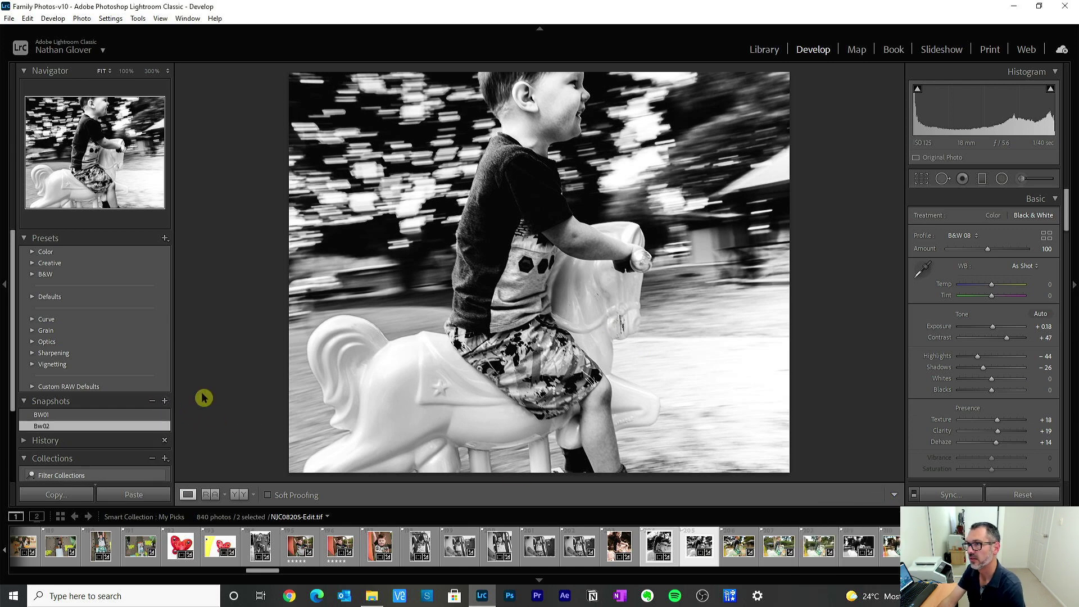
Crop the photo to a portrait 5 x 7 aspect ratio at full image height, framed around the boy and the horse's head
click(937, 187)
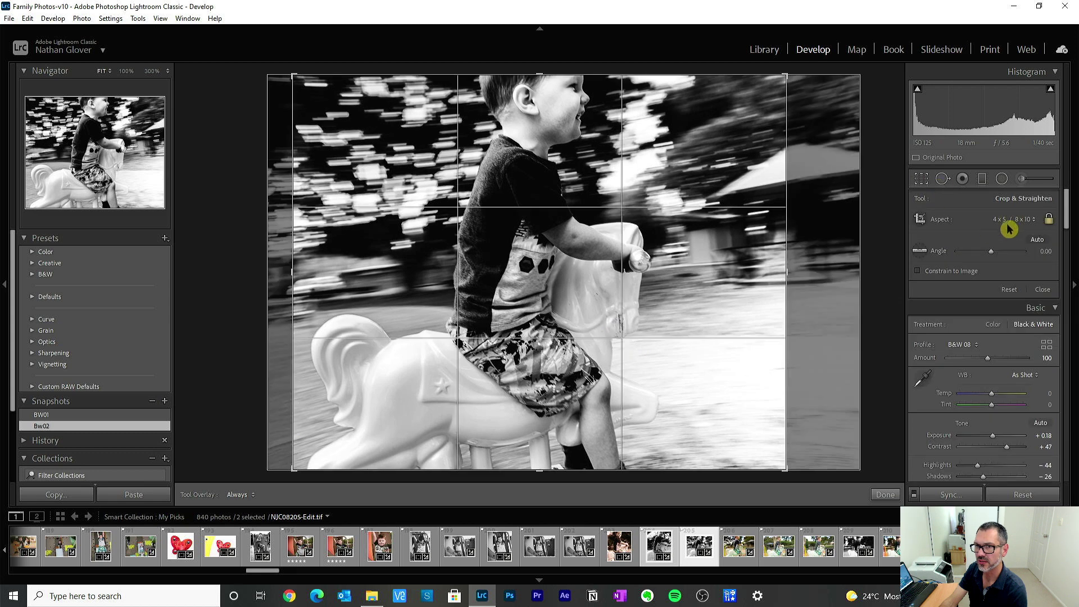
click(1018, 219)
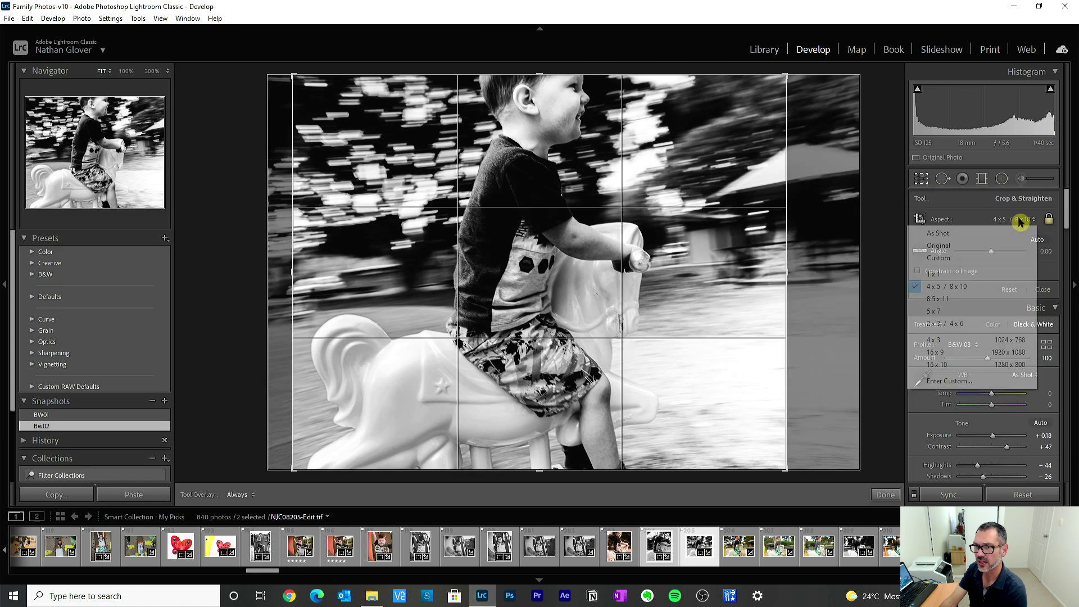
click(972, 311)
key(x)
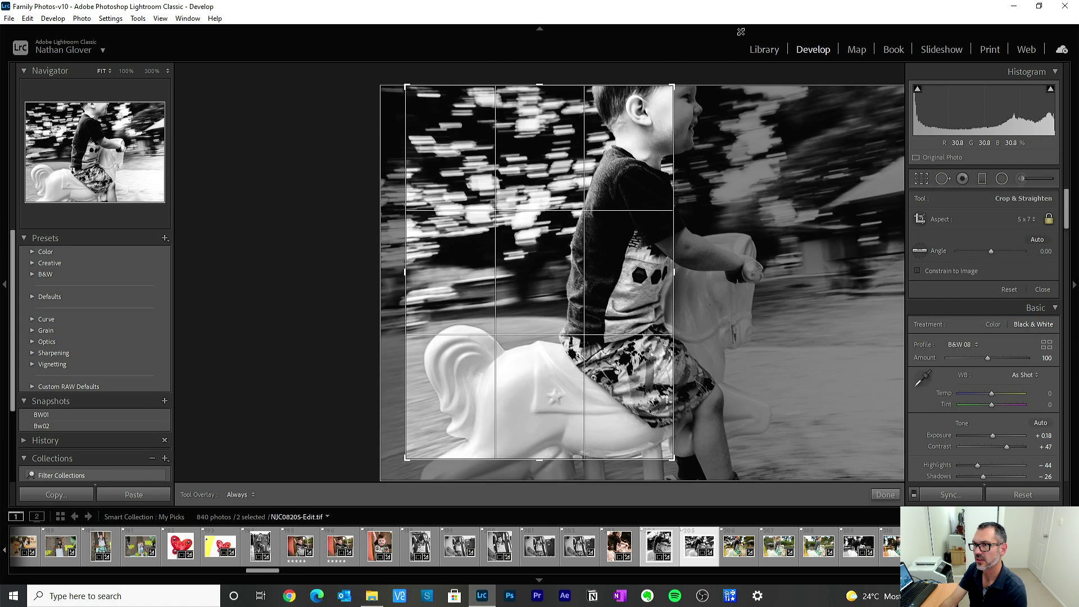
drag(612, 234, 523, 234)
drag(672, 461, 687, 483)
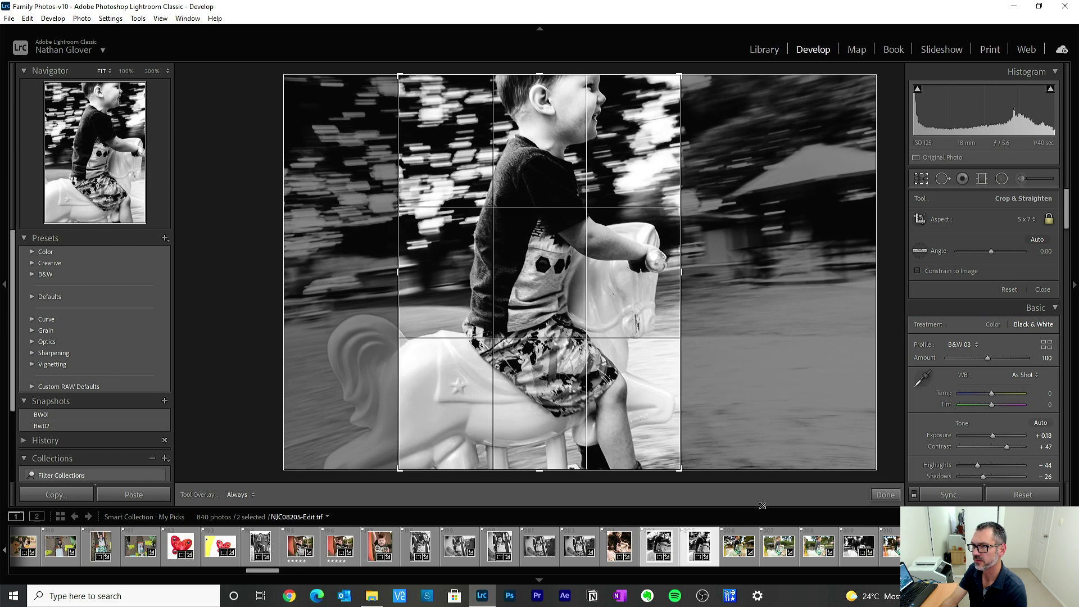
drag(647, 417, 627, 417)
click(892, 494)
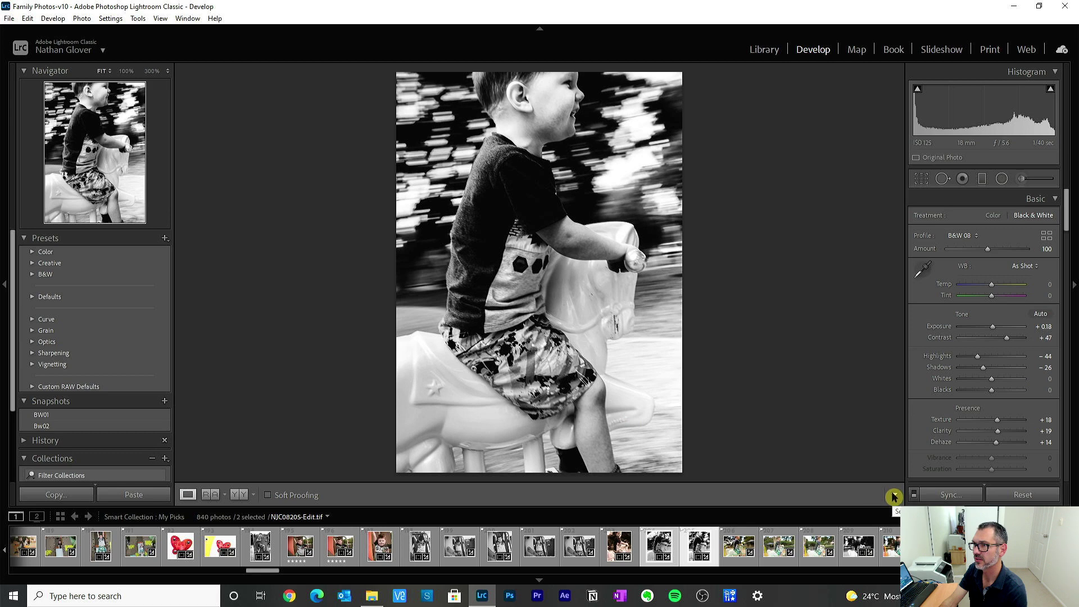
click(921, 179)
click(884, 495)
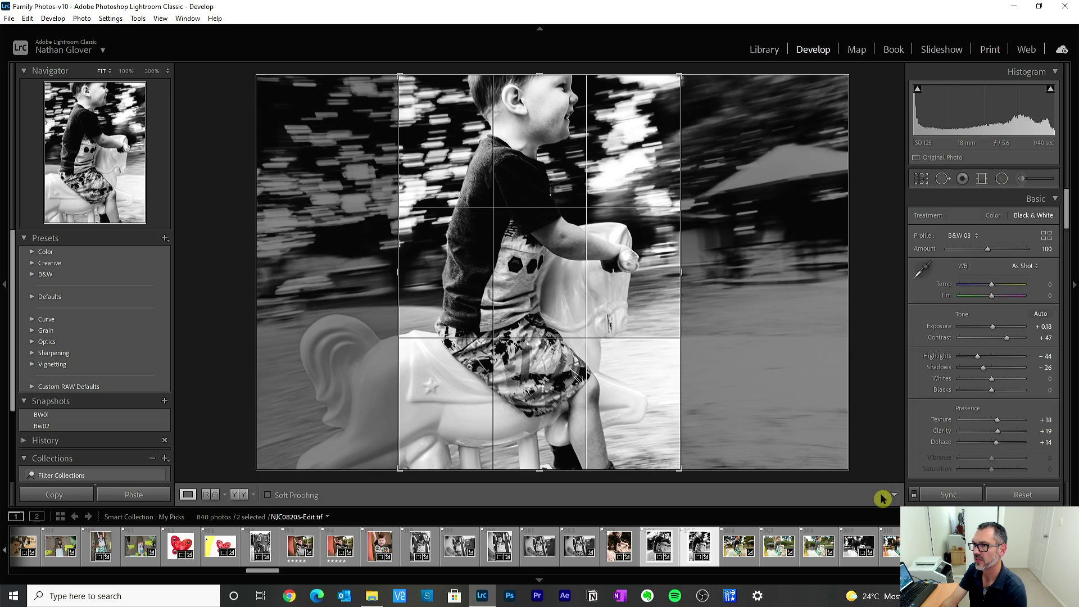
Change the portrait crop to 4 x 5 / 8 x 10, enlarge it to the full image height, and position the boy near its centre
click(922, 178)
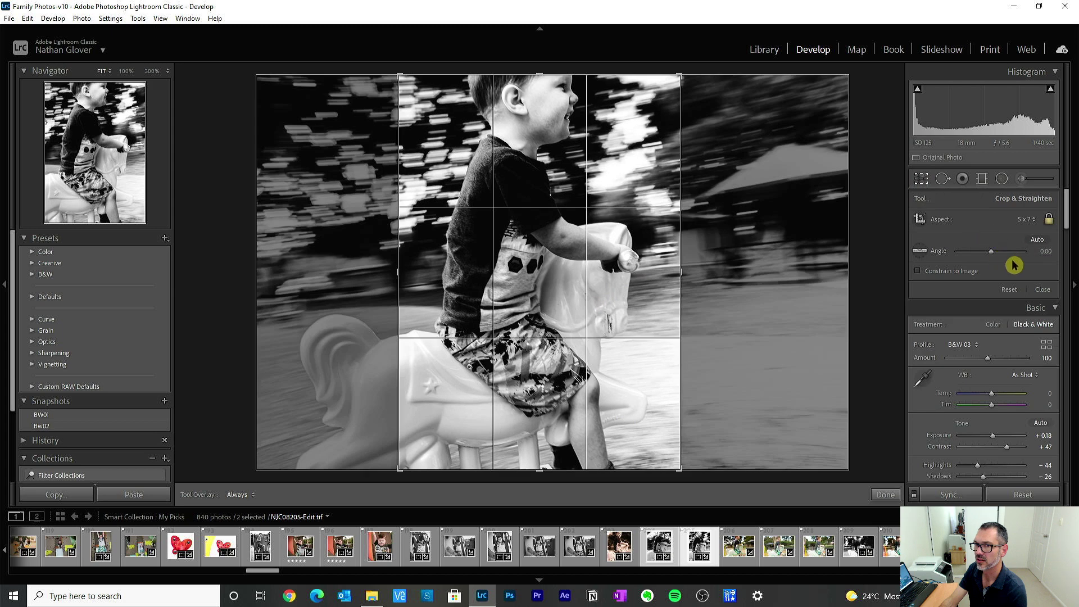
click(1026, 219)
click(1003, 287)
drag(682, 77, 713, 67)
drag(403, 465, 386, 475)
click(873, 499)
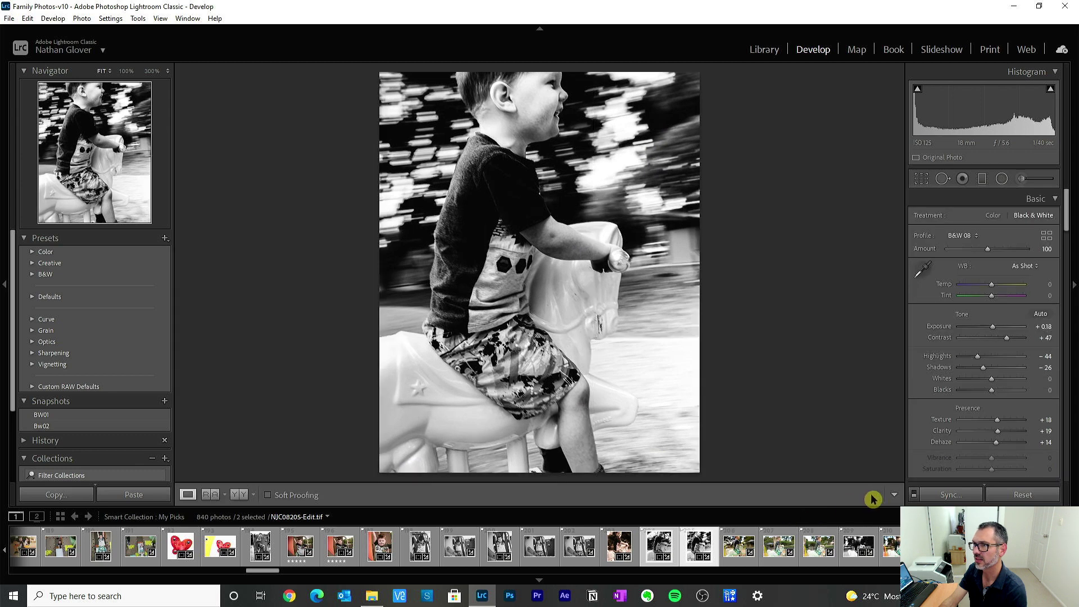
click(922, 179)
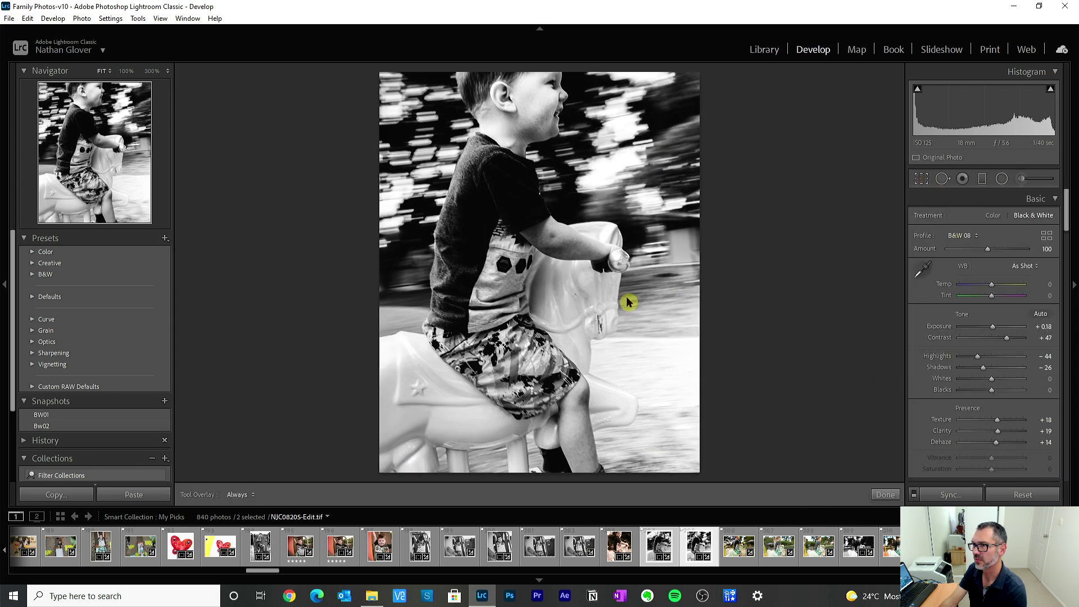
click(884, 495)
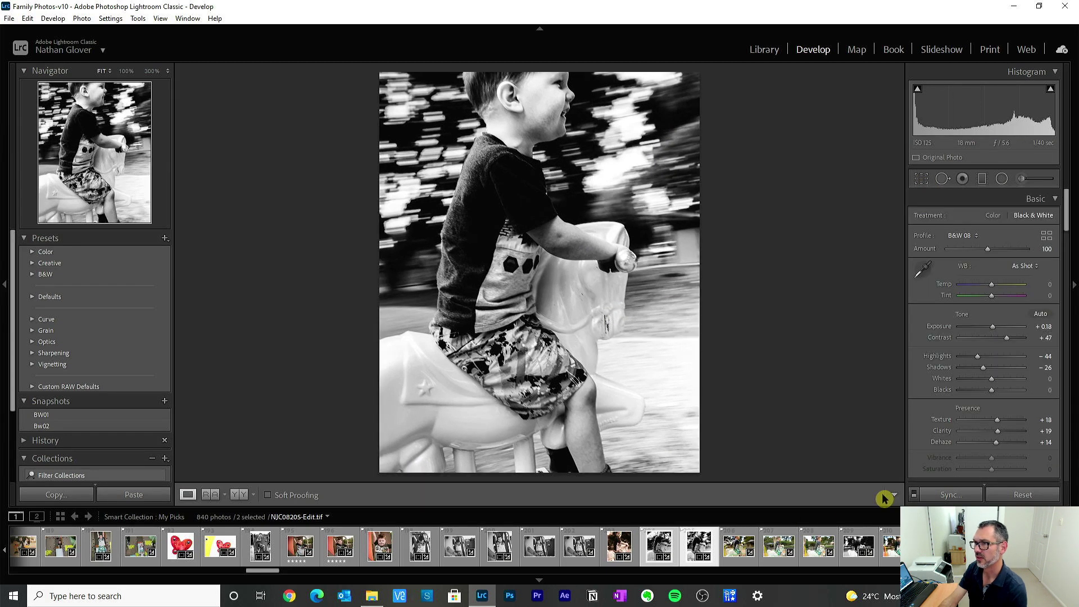
click(922, 178)
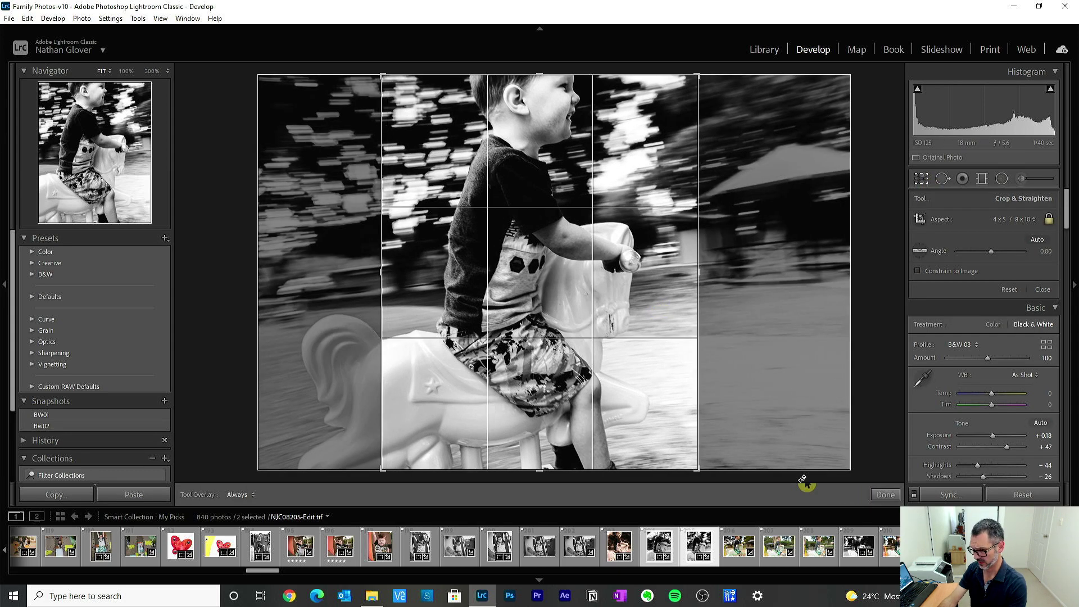
click(885, 496)
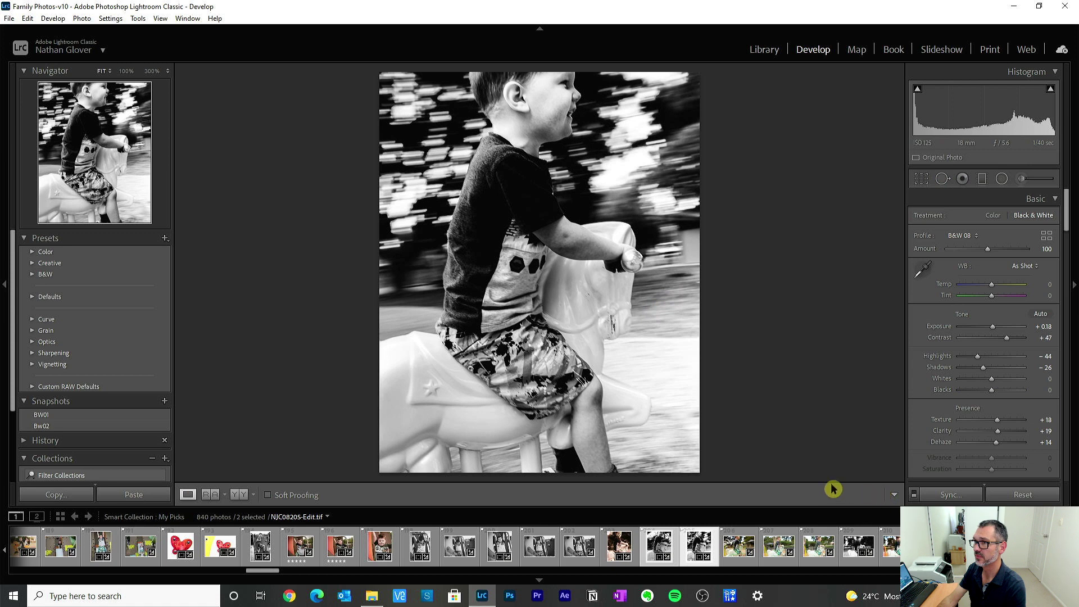
Save the portrait-cropped version as a snapshot named BW03
click(165, 401)
text(BW03)
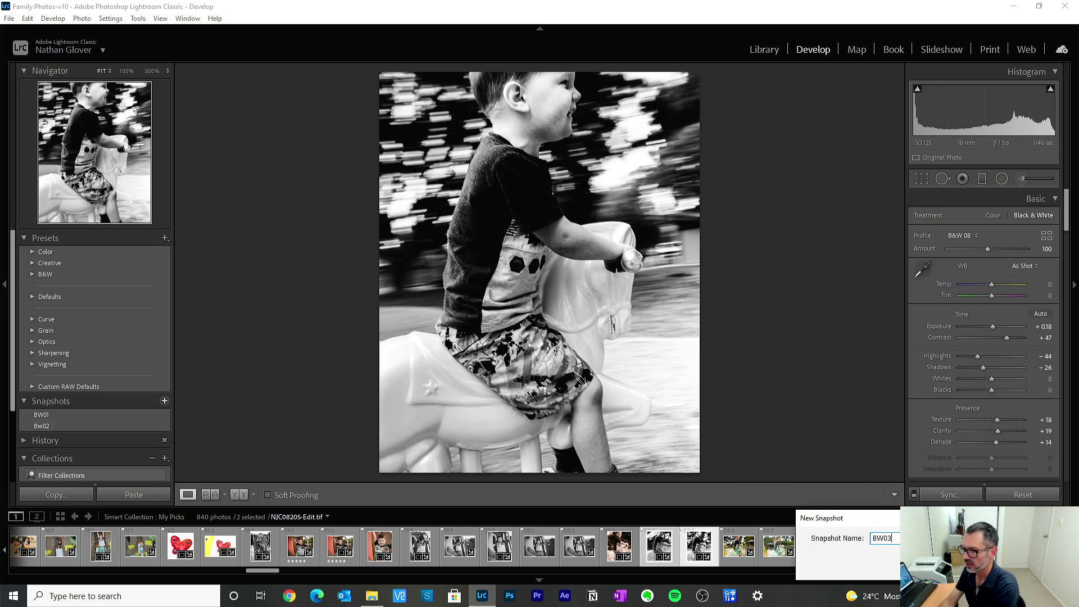
key(Return)
Compare the crops saved in the BW01, Bw02 and BW03 snapshots
click(76, 416)
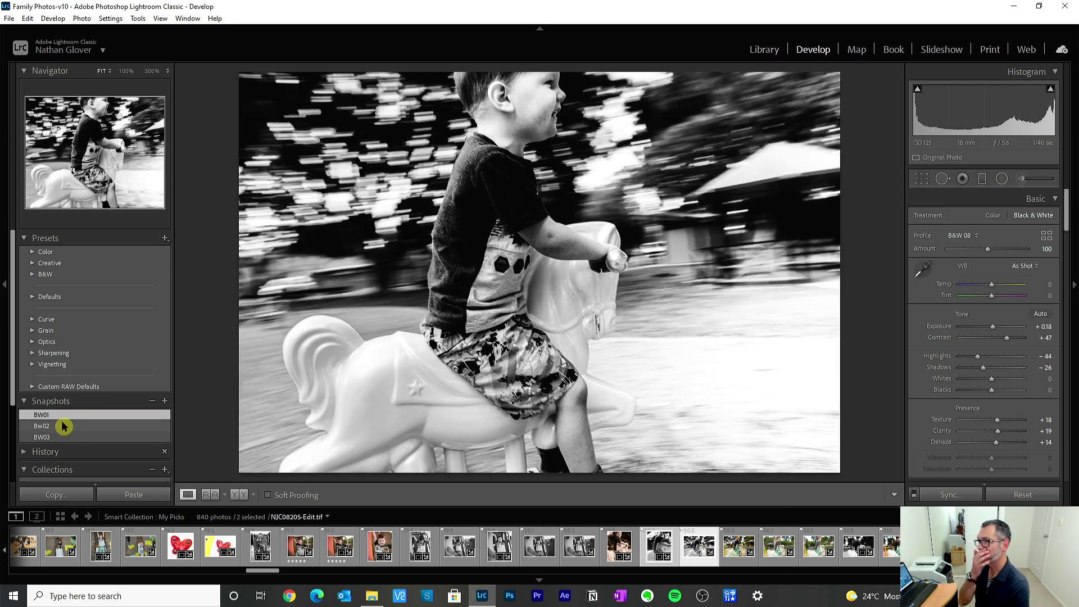
click(64, 426)
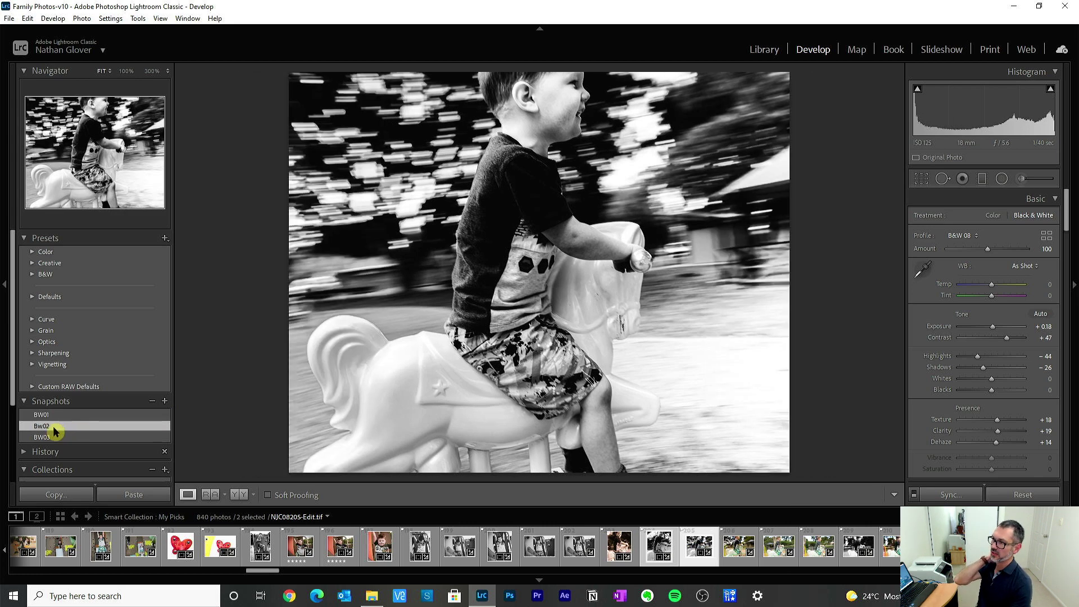
click(47, 438)
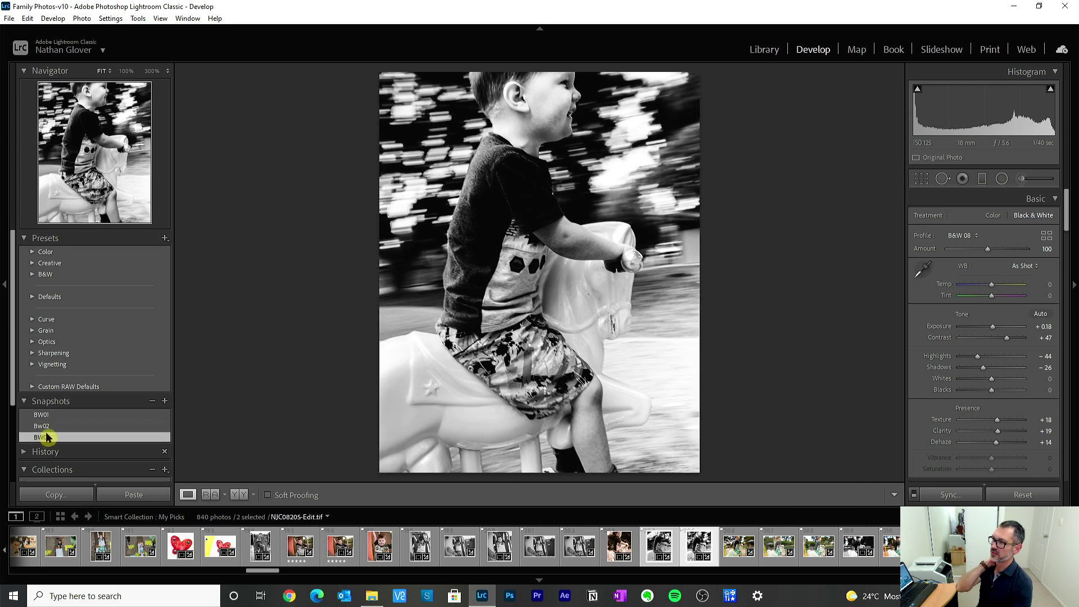
Restore the Bw02 snapshot and crop the photo to a square 1 x 1 aspect ratio with the boy near the centre
click(50, 428)
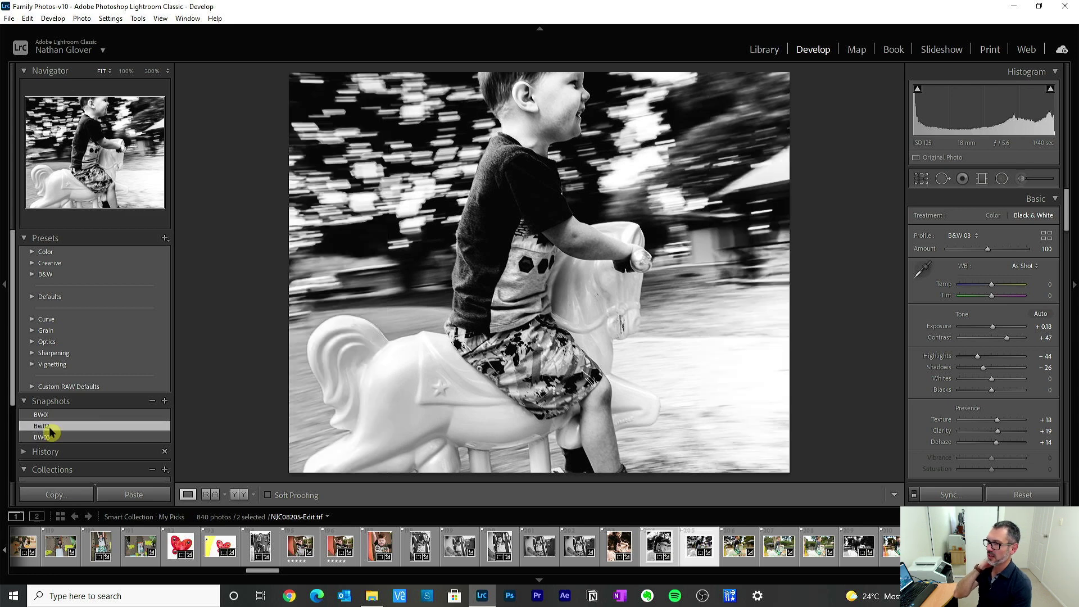
click(922, 179)
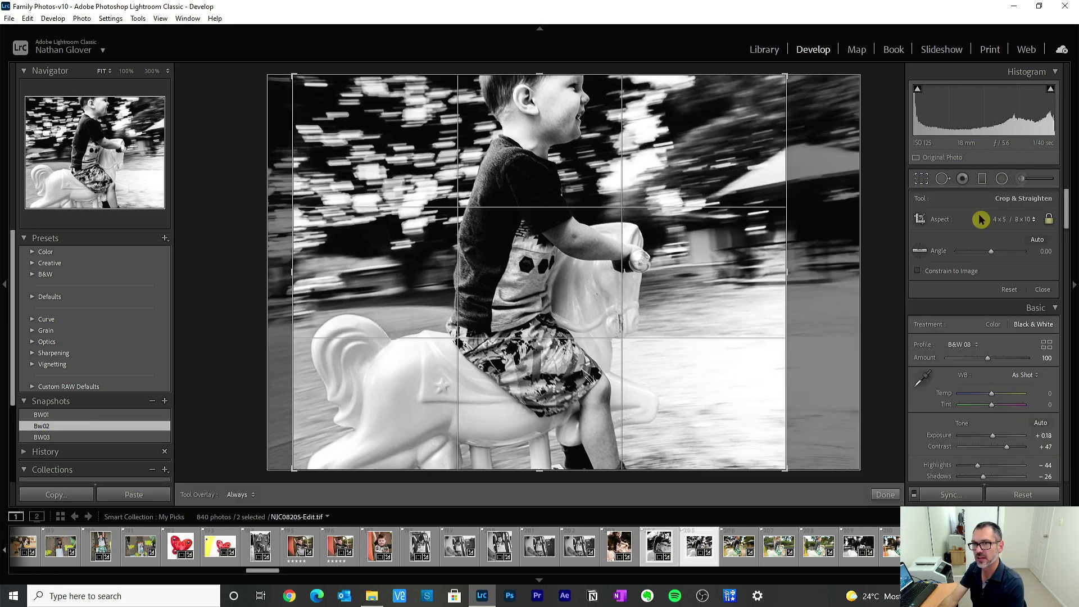
click(1016, 221)
click(958, 270)
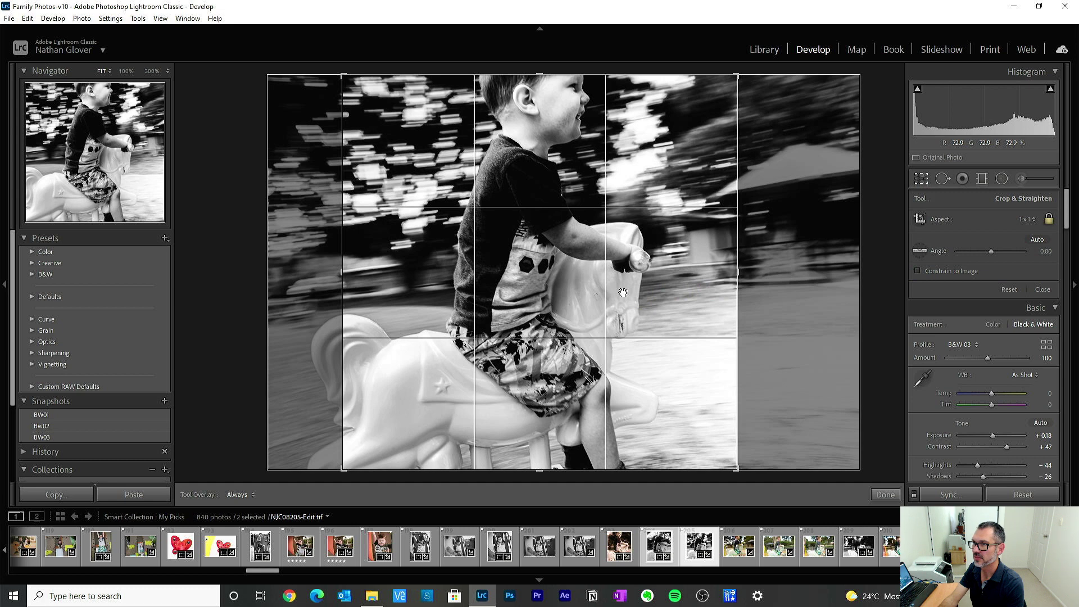
click(885, 495)
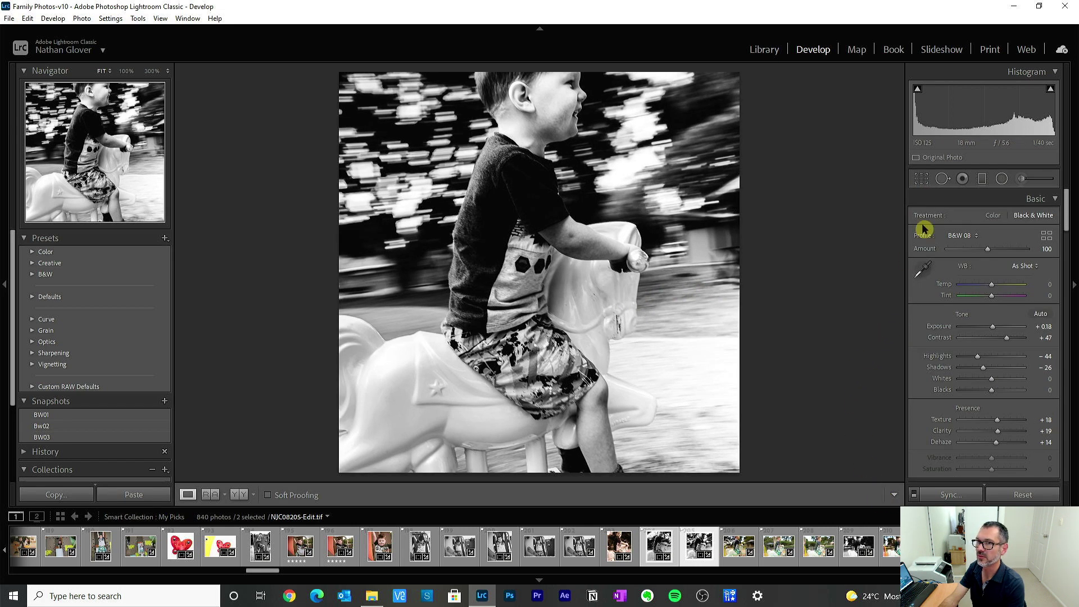
click(922, 178)
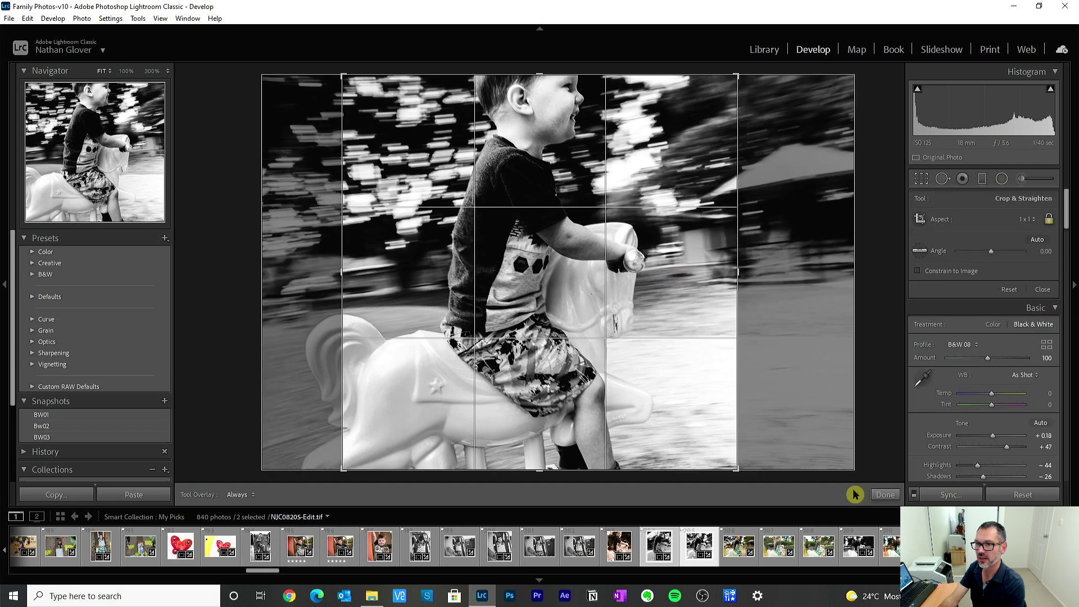
click(884, 495)
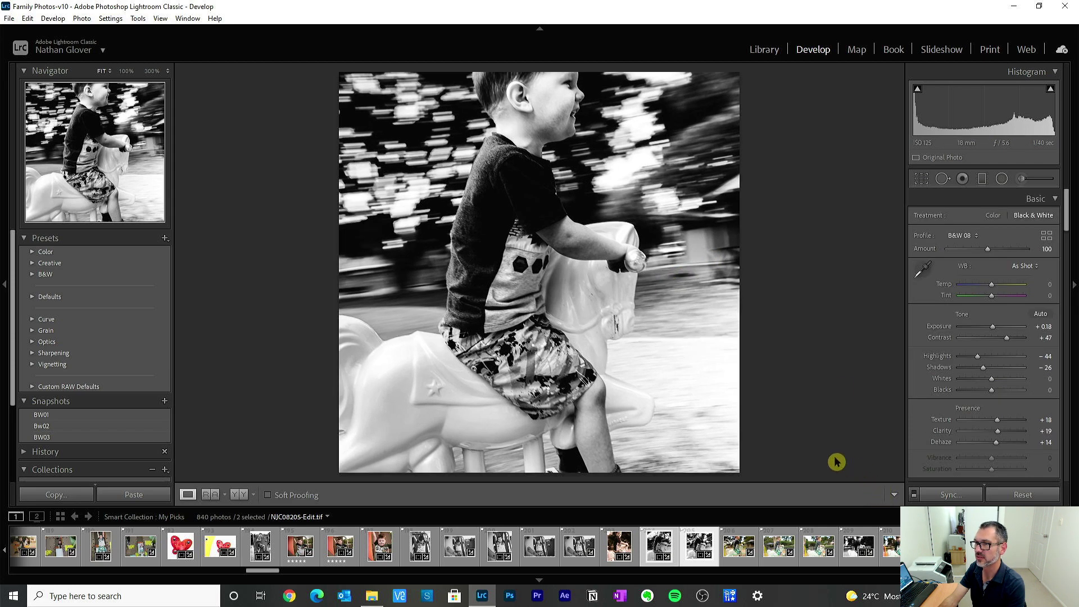
Fine-tune the square crop's framing so the boy sits left of centre with open space in front of him
click(922, 179)
drag(584, 351, 581, 349)
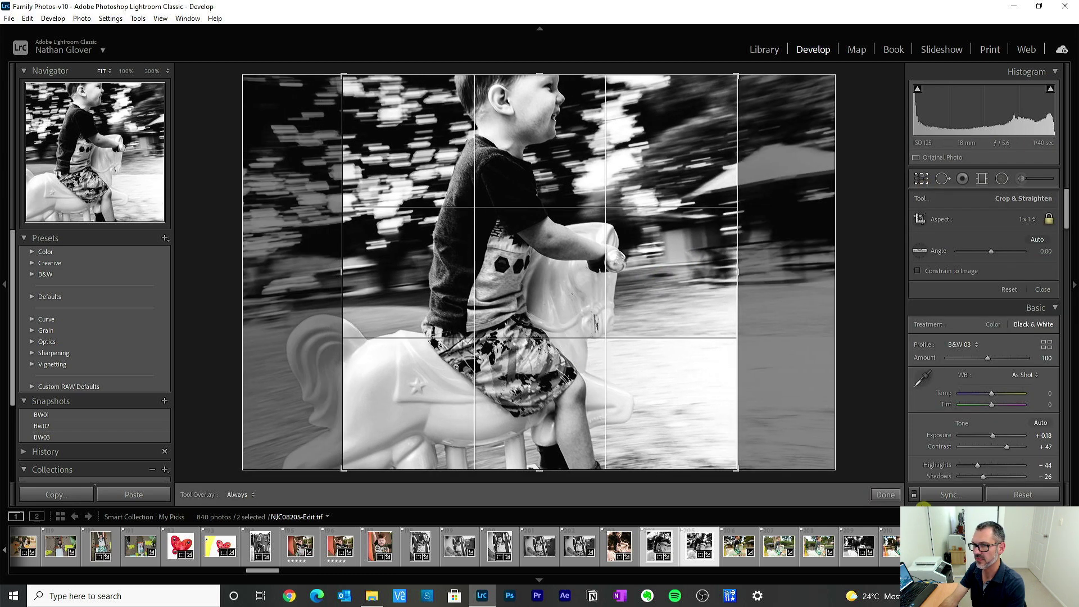
click(888, 495)
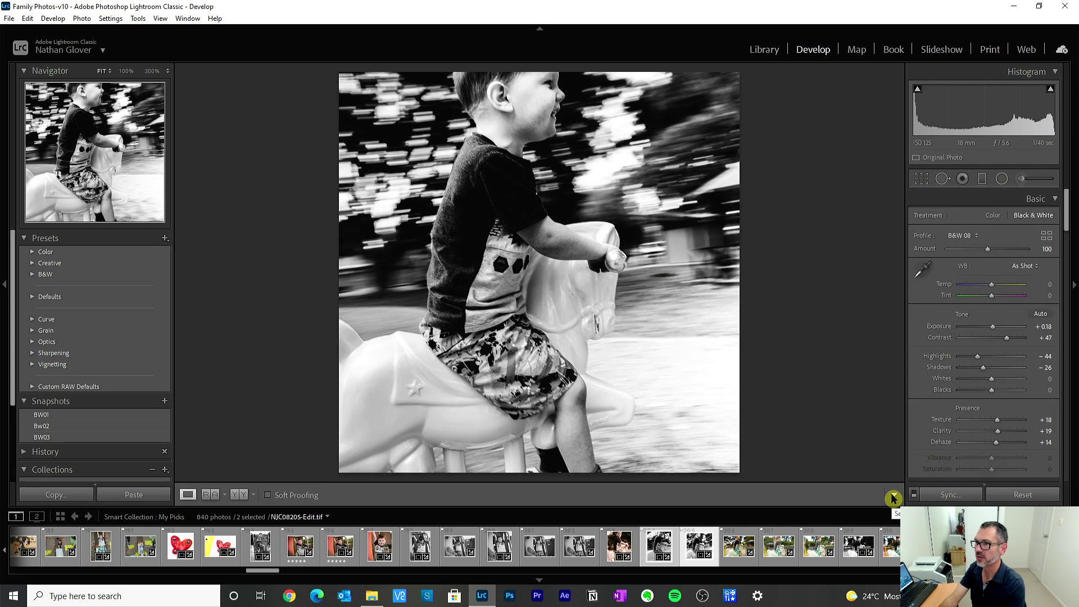
click(922, 179)
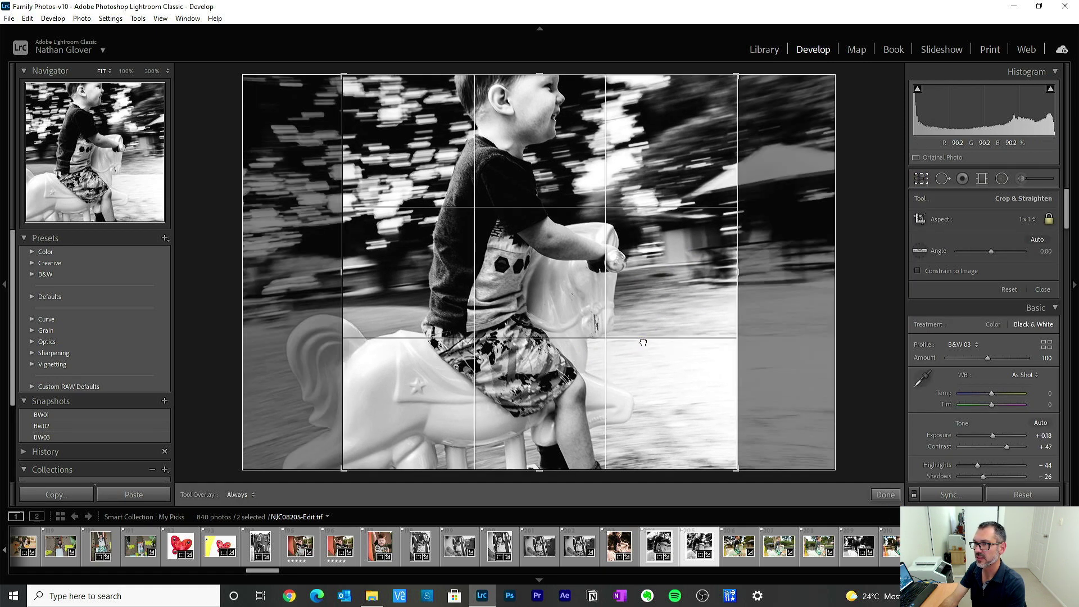
drag(639, 342, 652, 342)
click(894, 495)
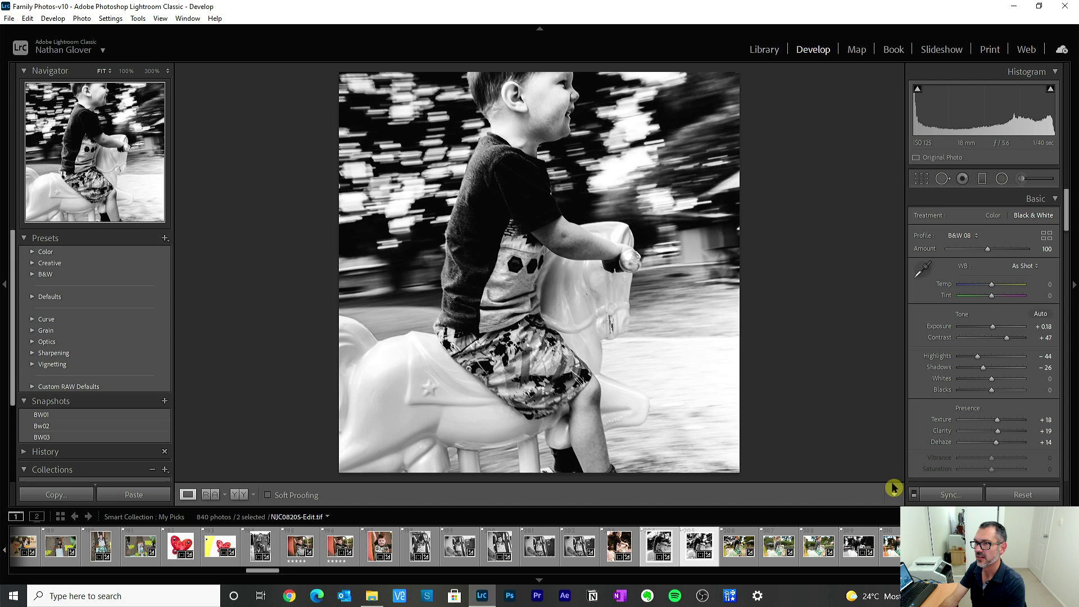
click(922, 179)
drag(647, 281, 600, 286)
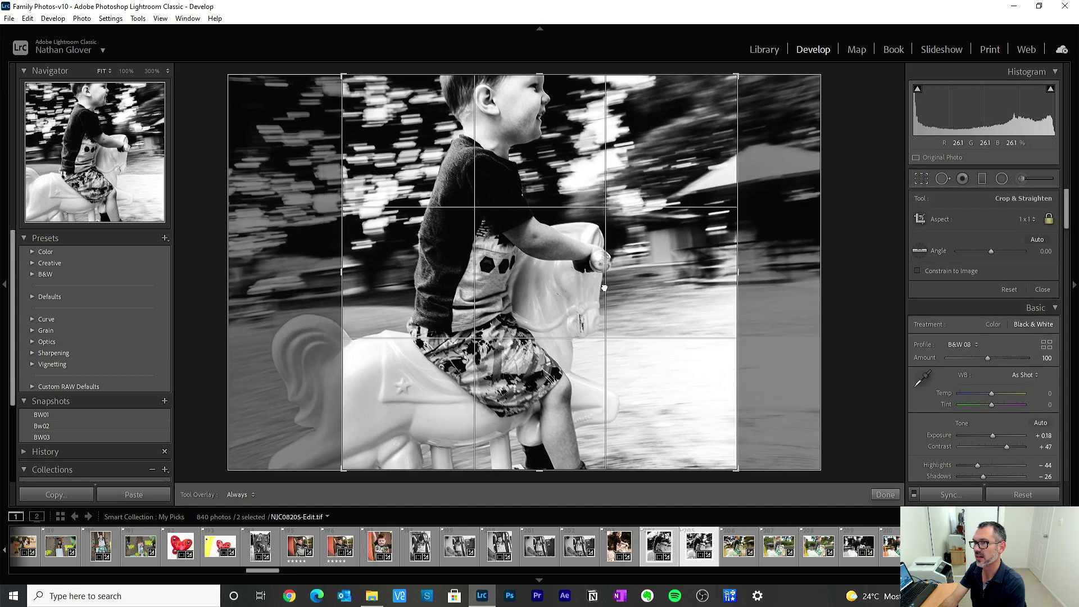
click(890, 496)
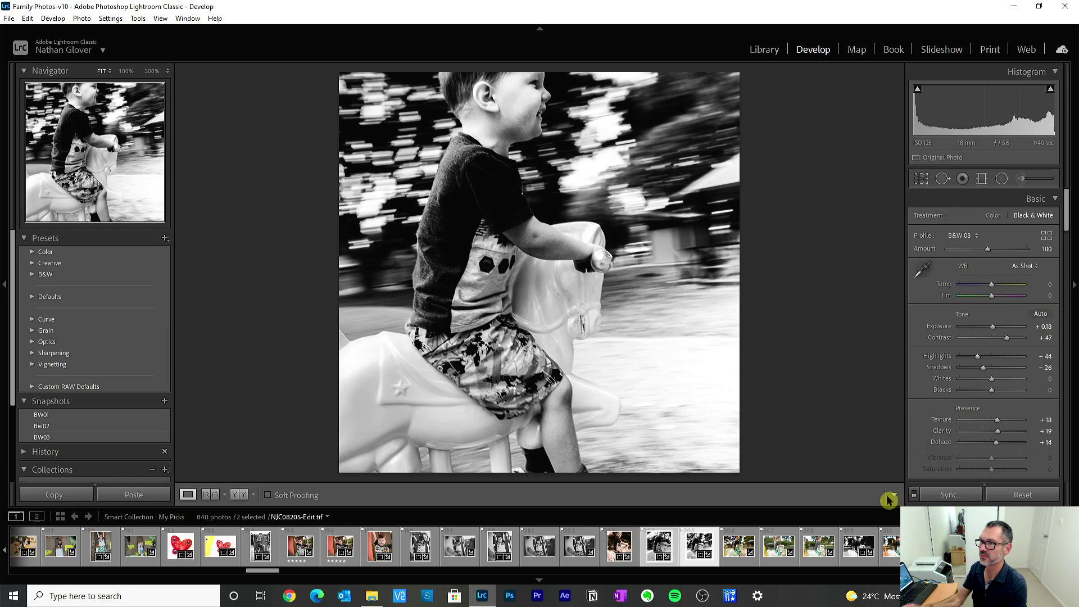
Save the square-cropped version as a snapshot named BW04
click(165, 401)
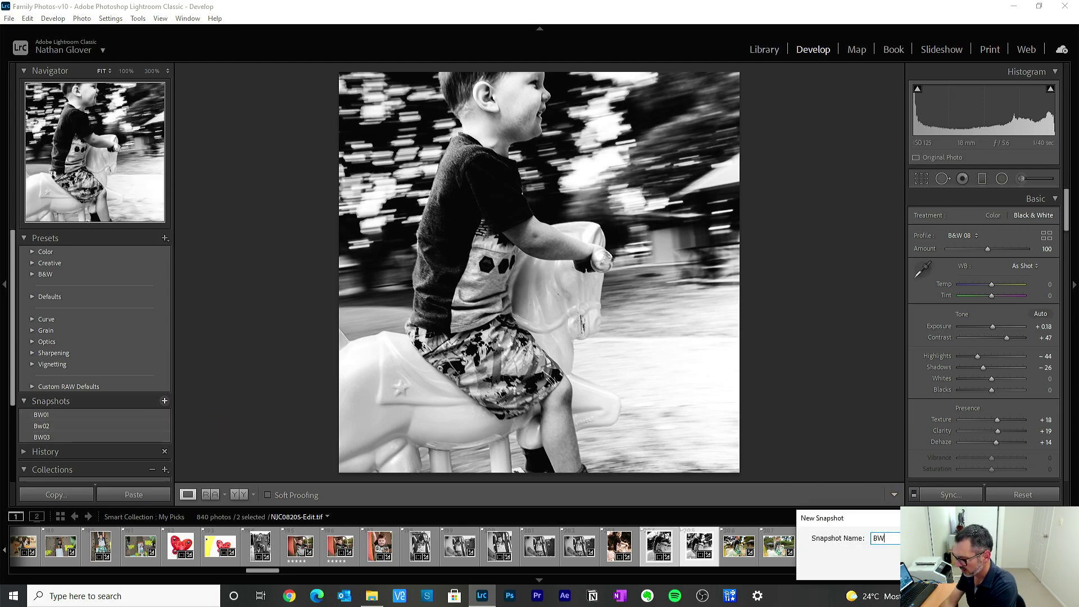
text(04)
key(Return)
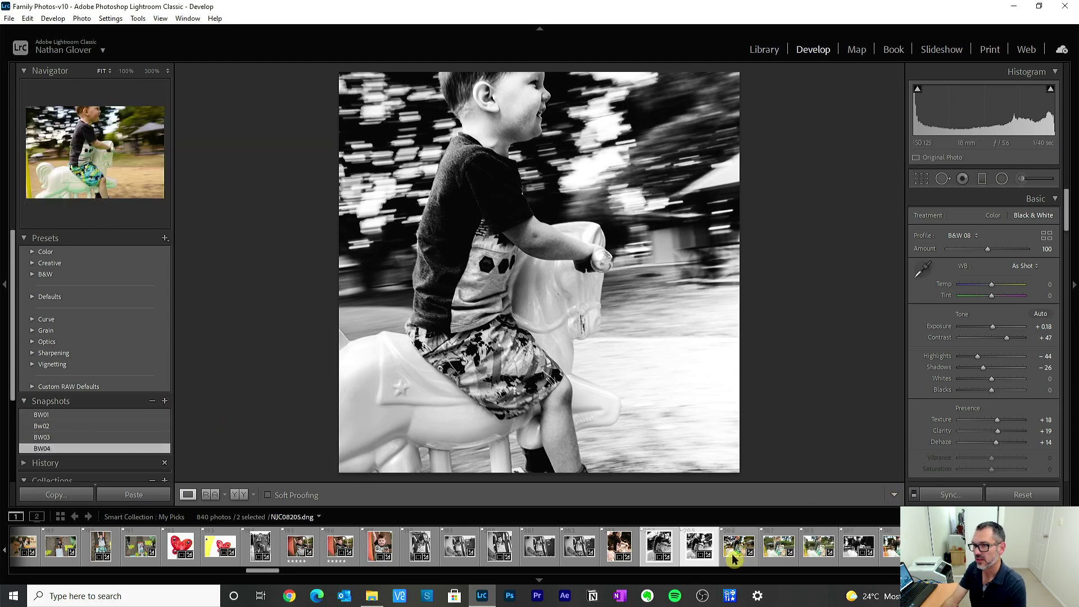
View the colour original NJC08205.dng for comparison, and return to the black-and-white NJC08205-Edit.tif
click(734, 554)
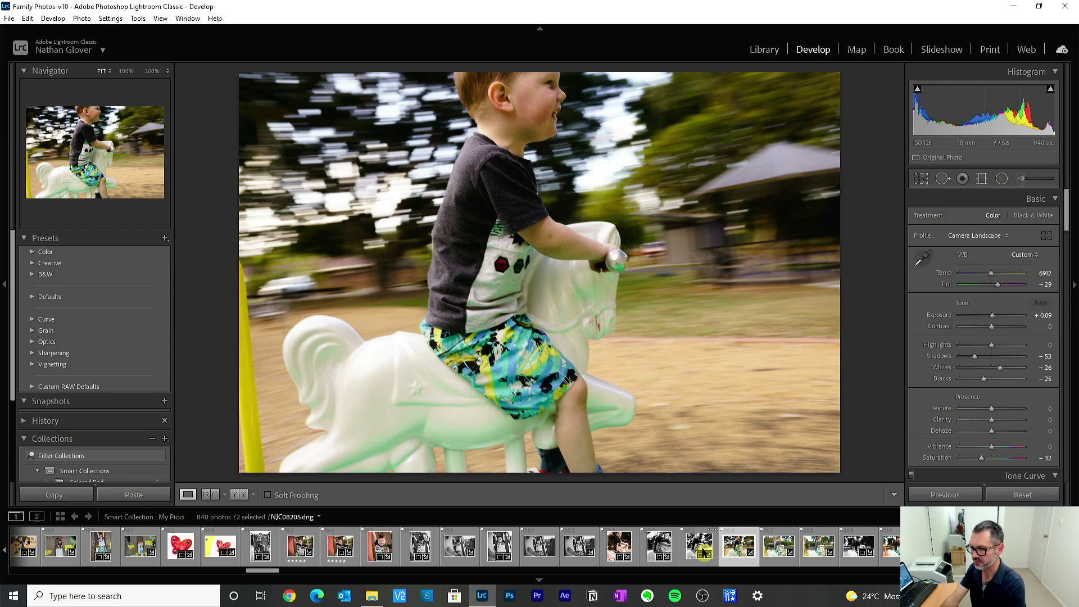
click(704, 551)
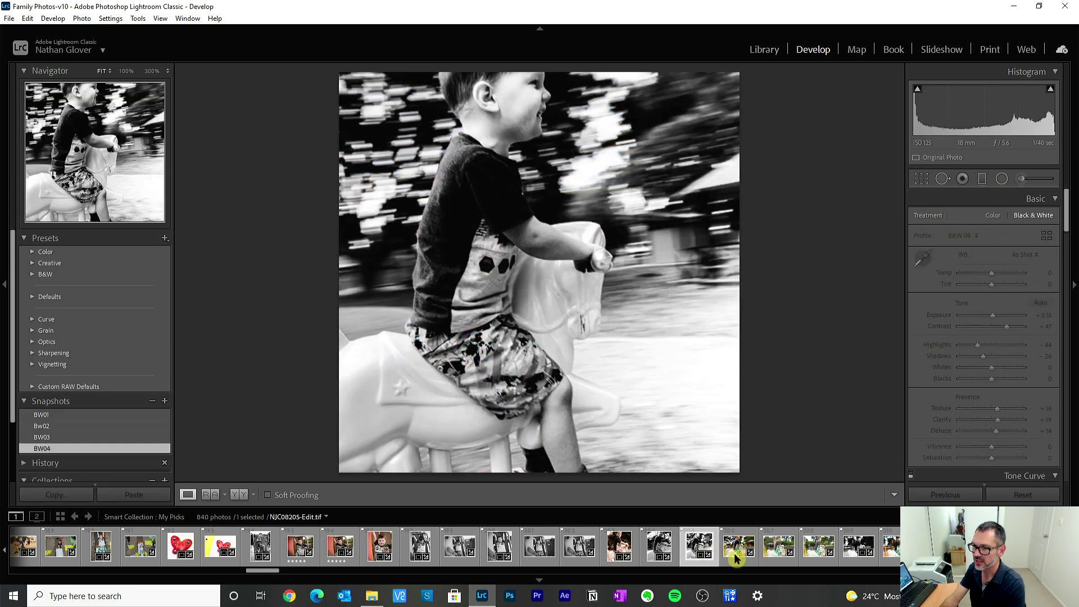
Sync the black-and-white settings of NJC08205-Edit.tif to the next three colour shots, through NJC08208.dng
shift+click(818, 555)
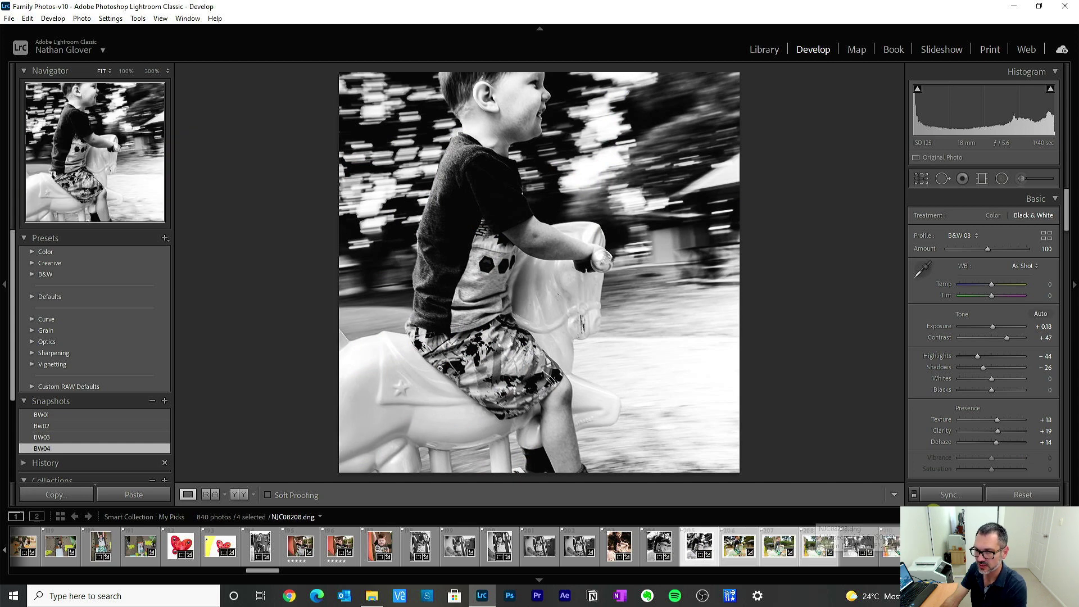
click(947, 495)
click(888, 560)
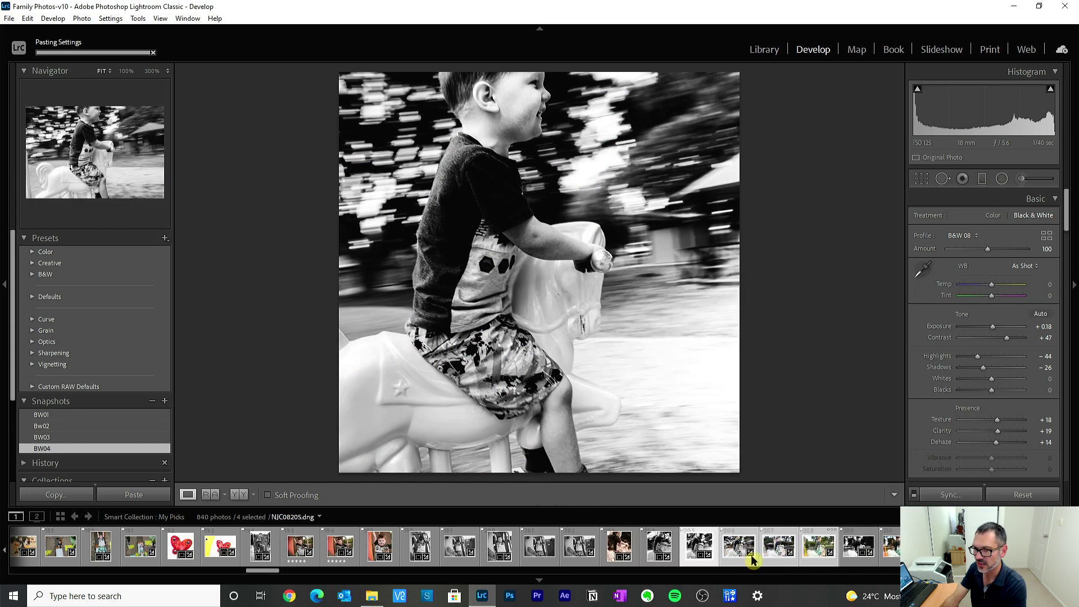
Compare the synced NJC08205.dng with NJC08205-Edit.tif, ending on NJC08205.dng
click(730, 554)
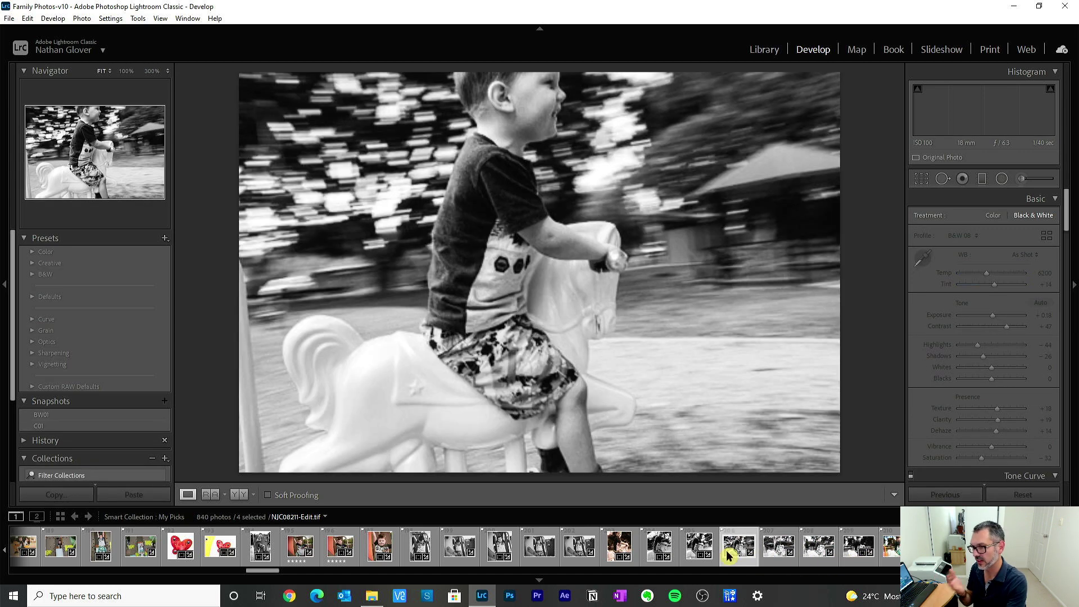
click(729, 544)
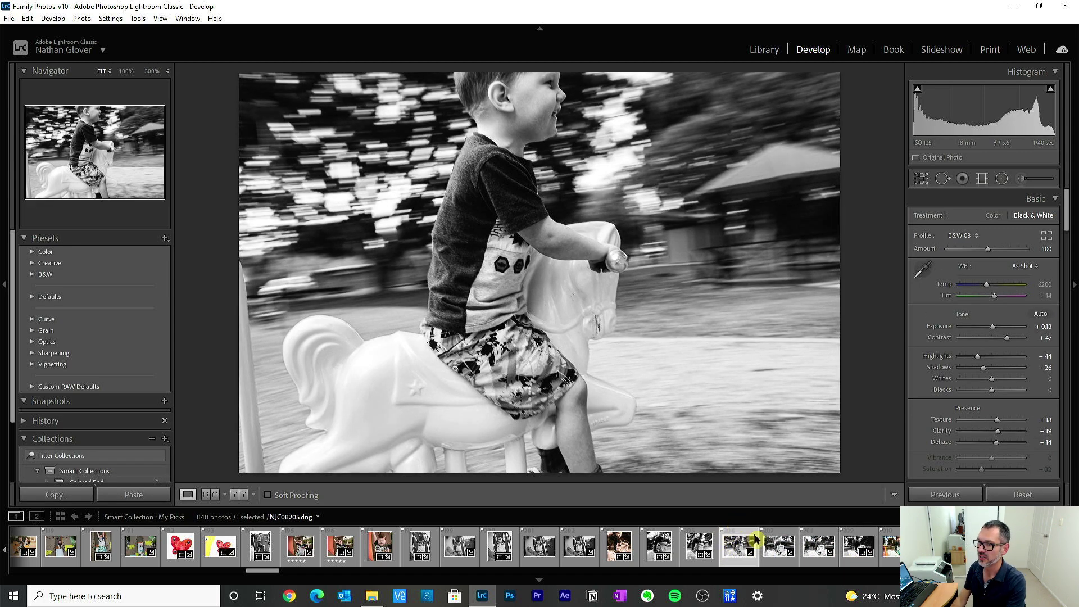
click(700, 545)
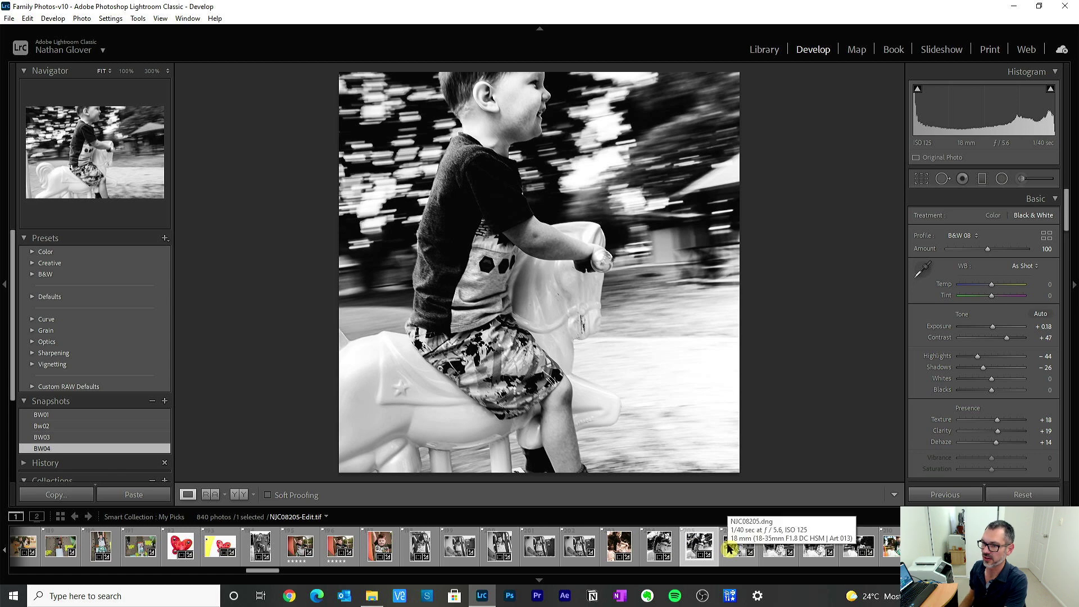
click(729, 548)
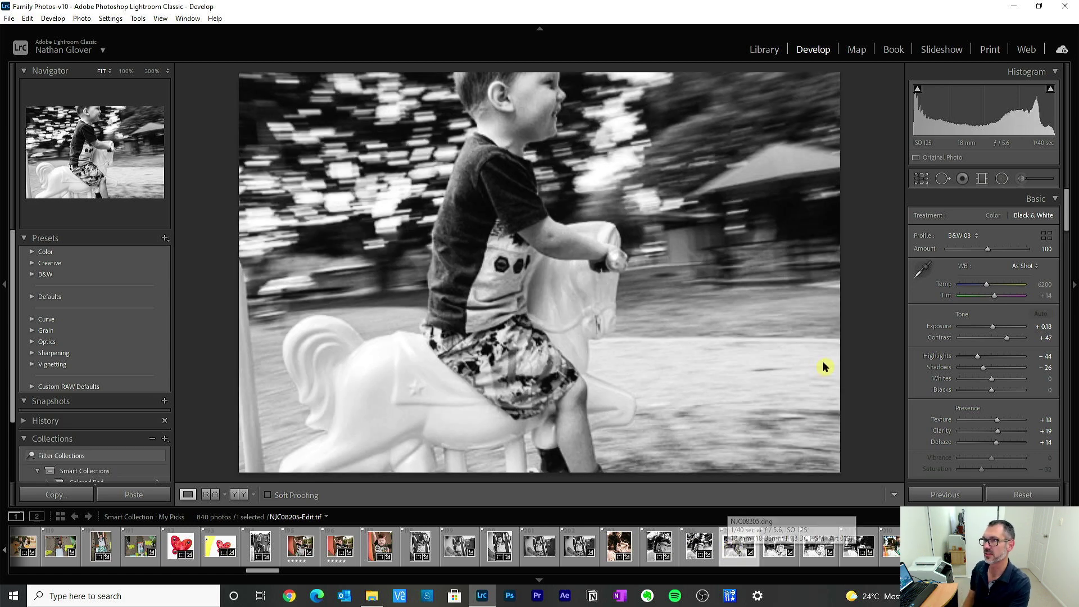
Crop NJC08205.dng to a square 1 x 1 aspect ratio with the boy slightly left of centre
click(923, 180)
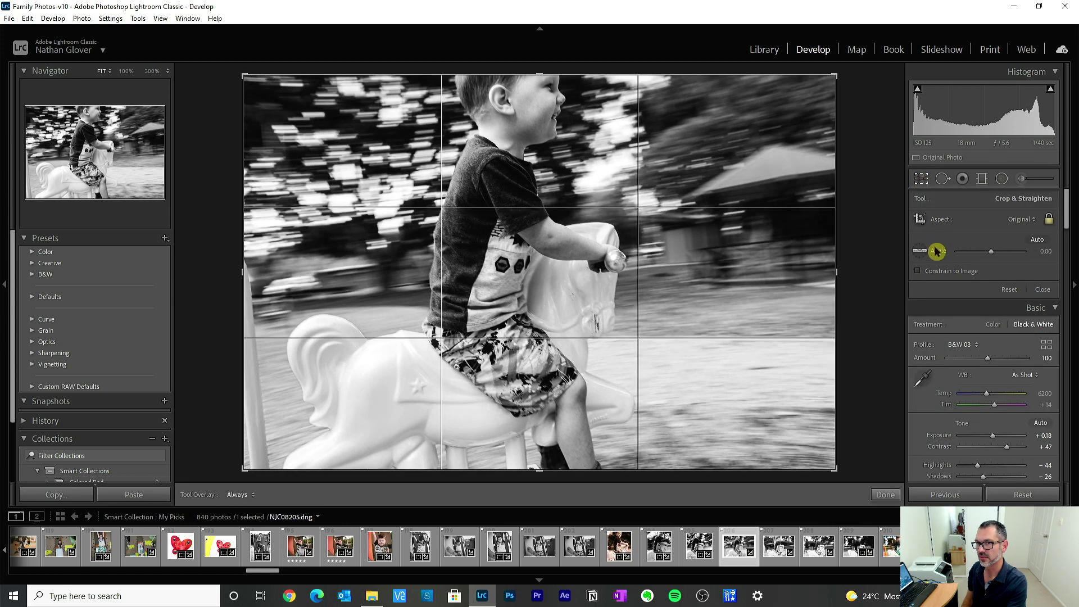
click(1006, 220)
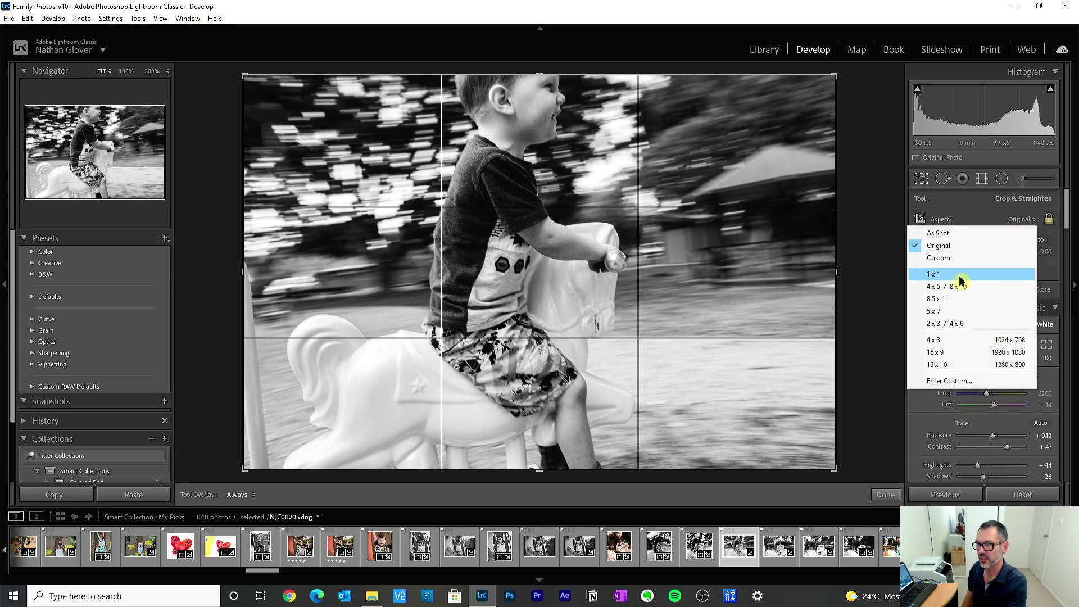
click(959, 275)
drag(593, 294, 585, 295)
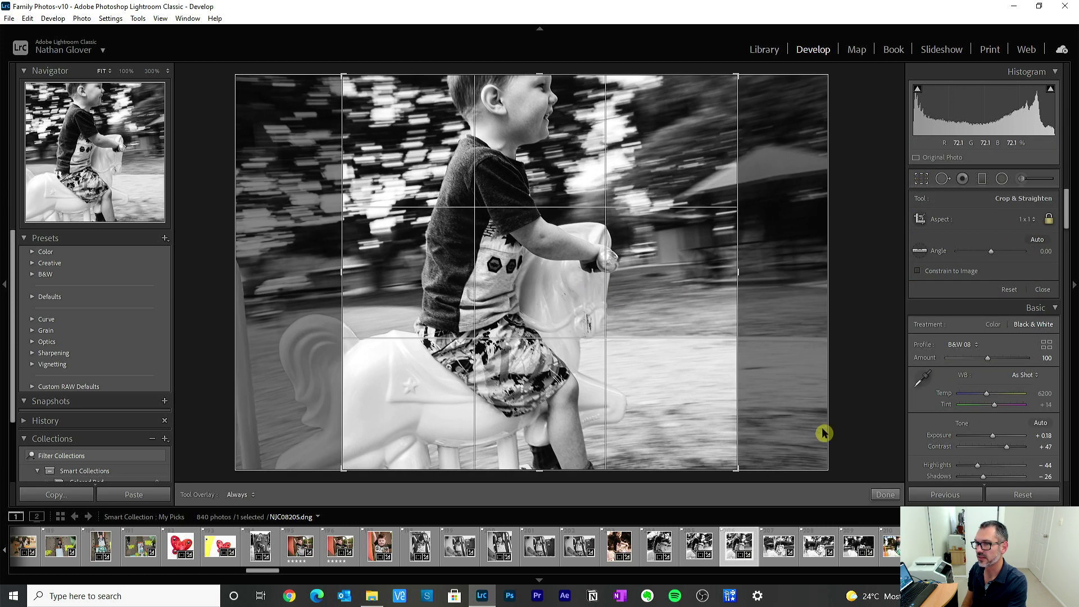
click(886, 495)
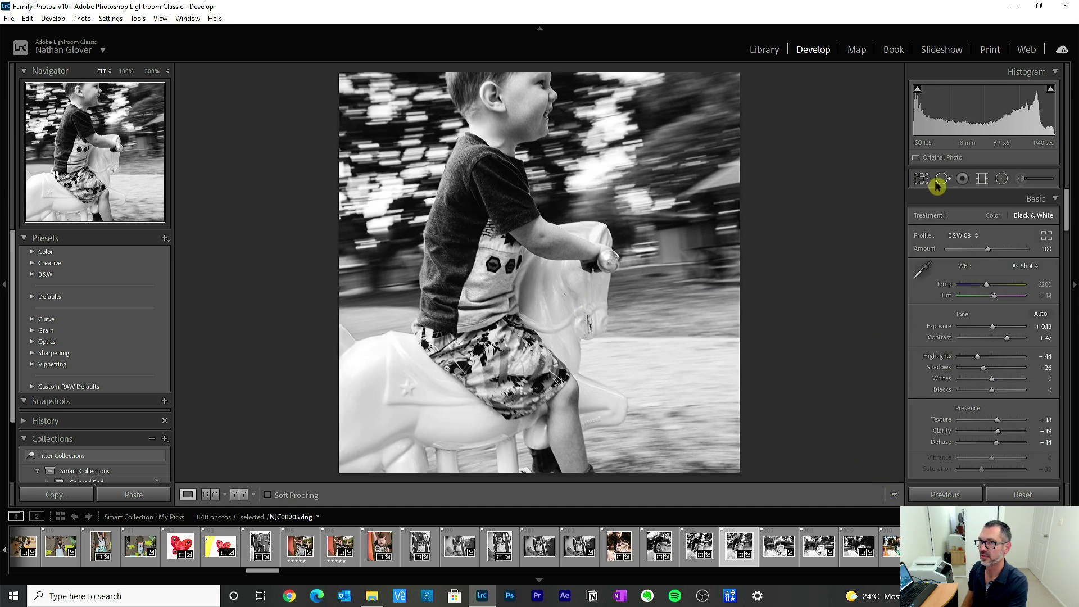
click(923, 179)
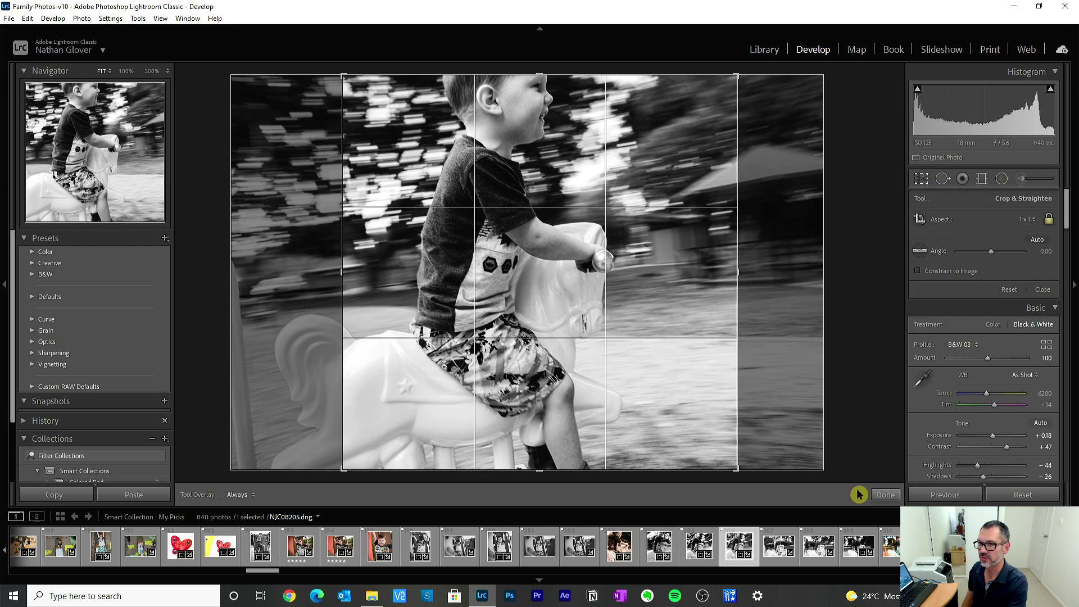
key(r)
Set the Basic Shadows to -46 and the tone curve to Highlights -22, Lights +16, Darks -13 and Shadows -38
drag(1017, 374, 976, 372)
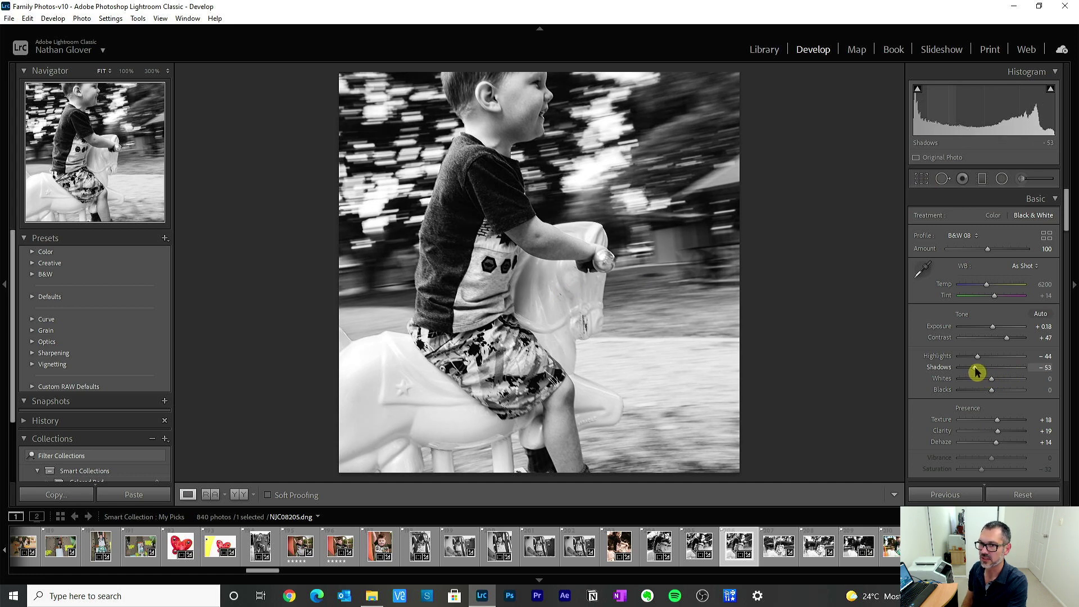
drag(1066, 227, 1068, 288)
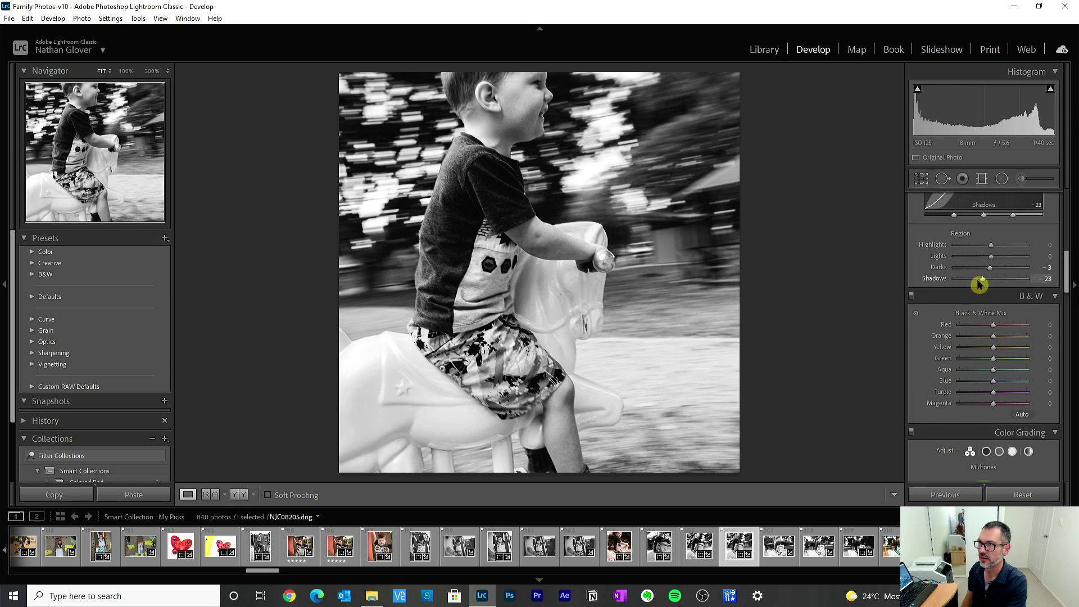
click(1000, 257)
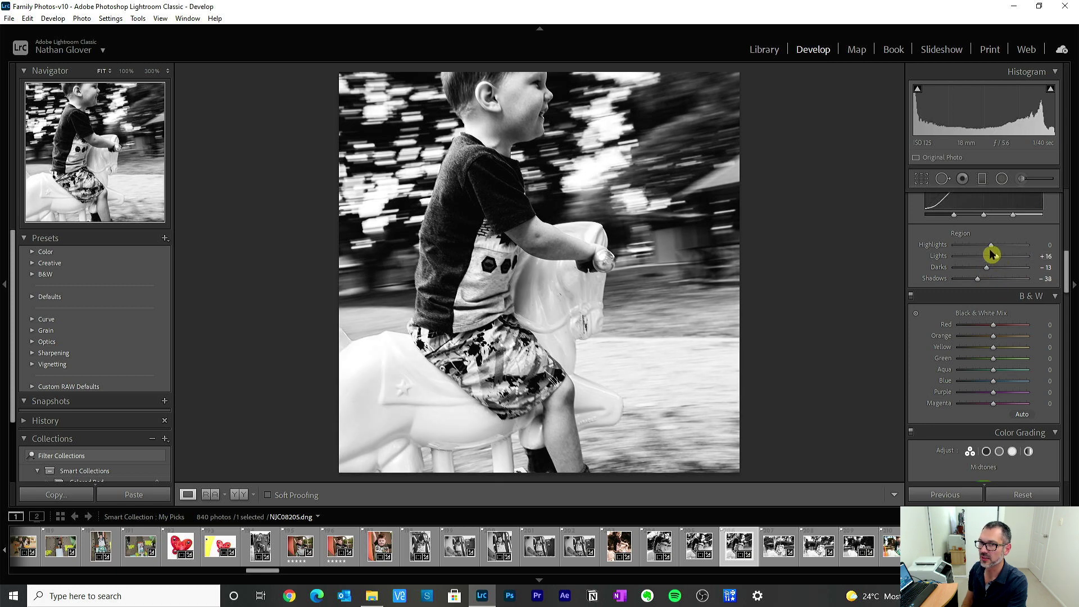
drag(990, 246, 984, 249)
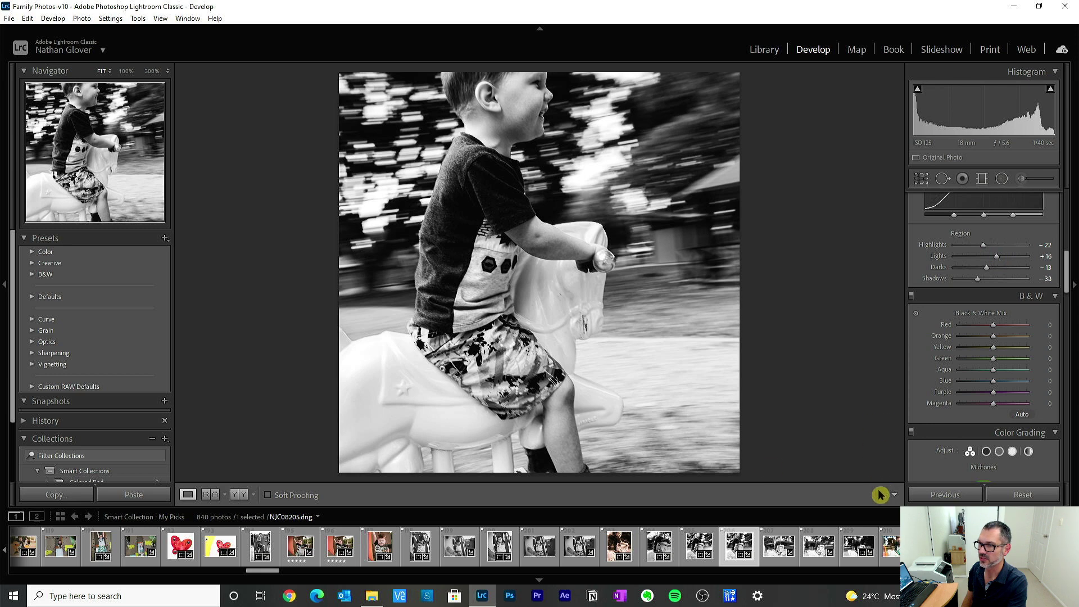
Shift the square crop's framing so the boy sits slightly further left, and save this version as a snapshot named BW01
click(922, 179)
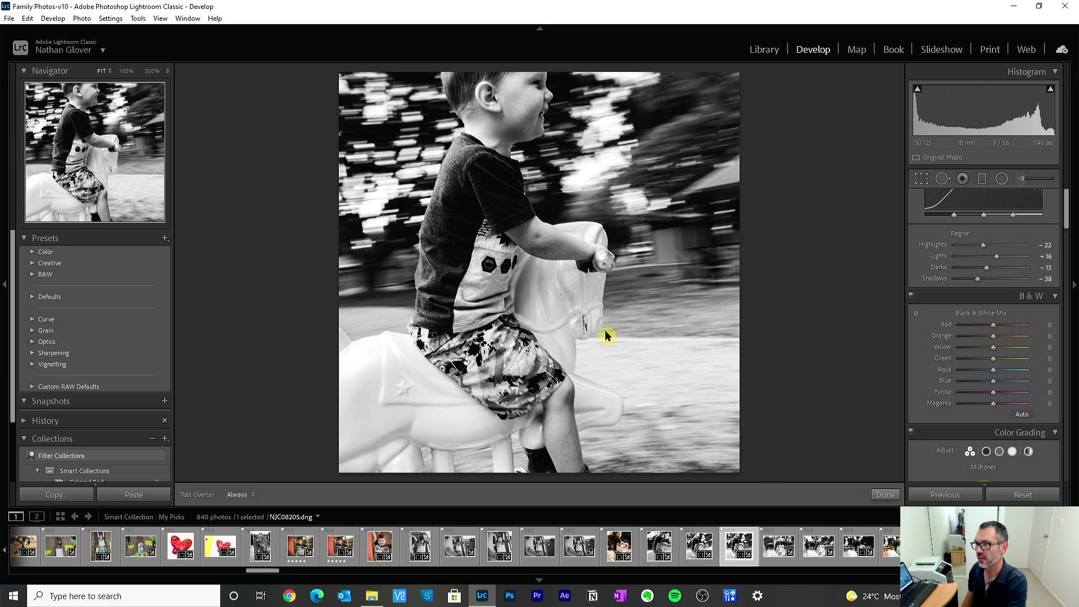
click(886, 495)
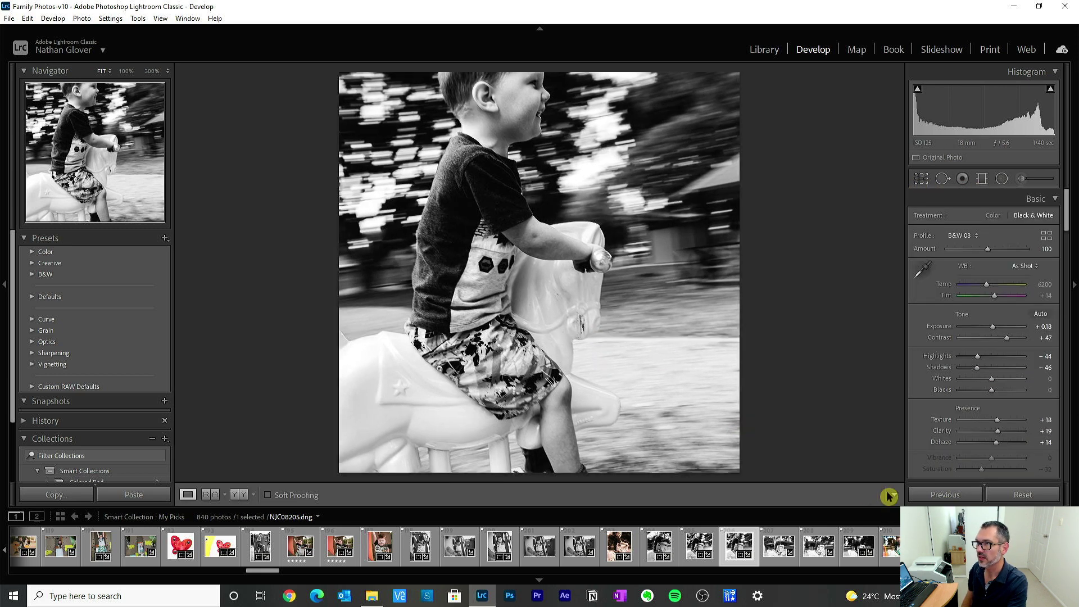
click(165, 401)
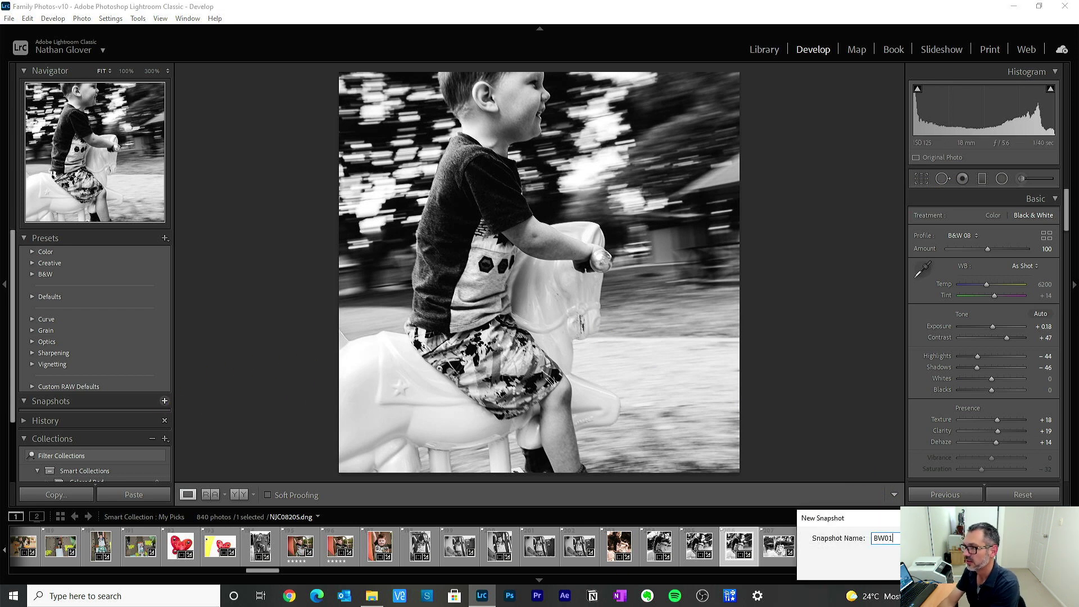
key(Return)
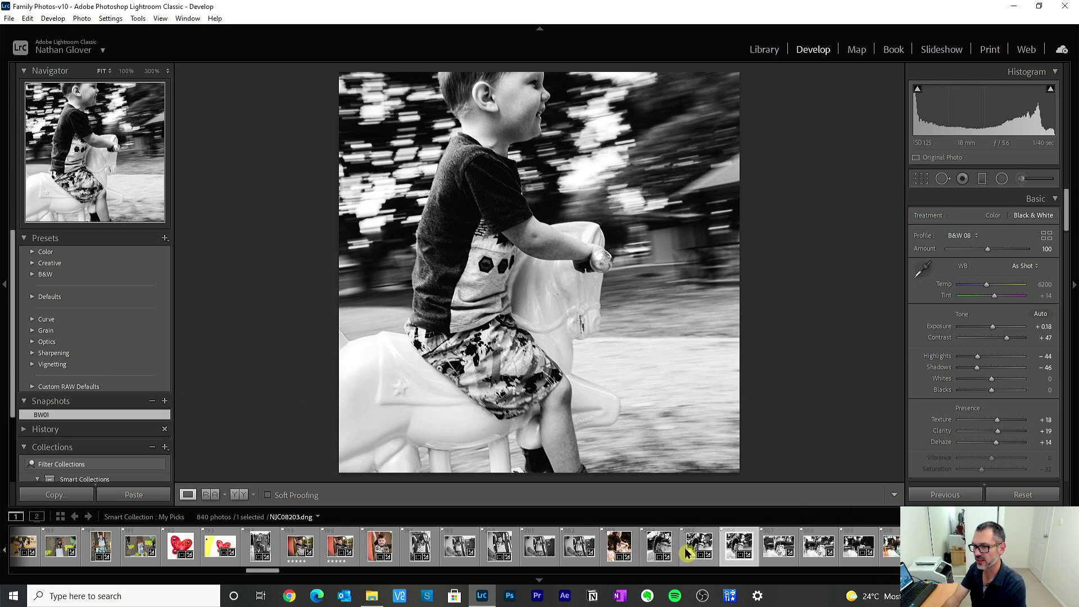
Compare the tone and framing of NJC08205.dng with those of NJC08205-Edit.tif
click(697, 547)
click(738, 548)
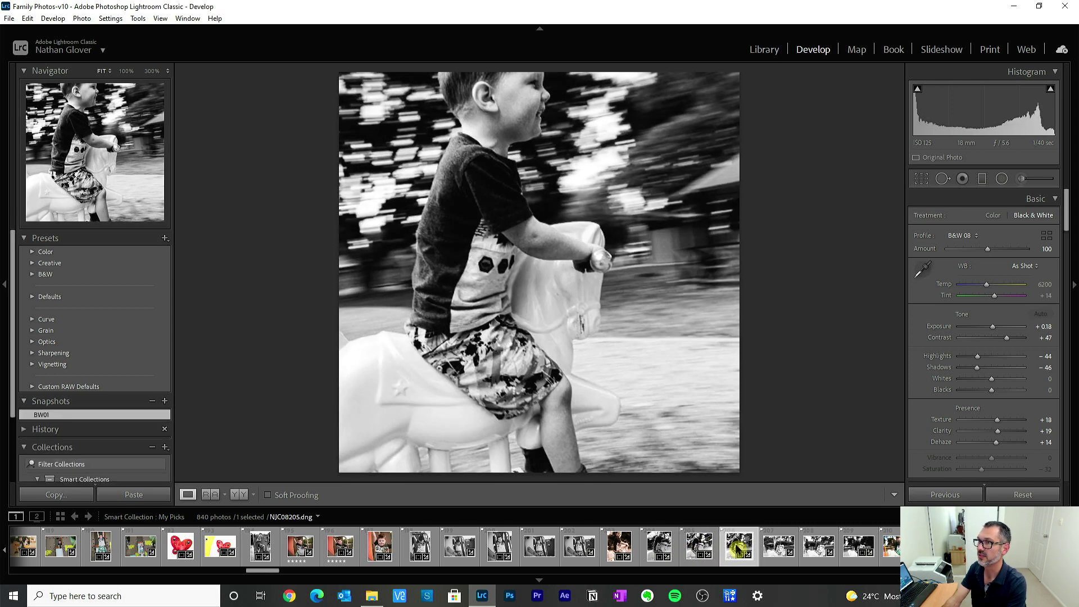
click(709, 548)
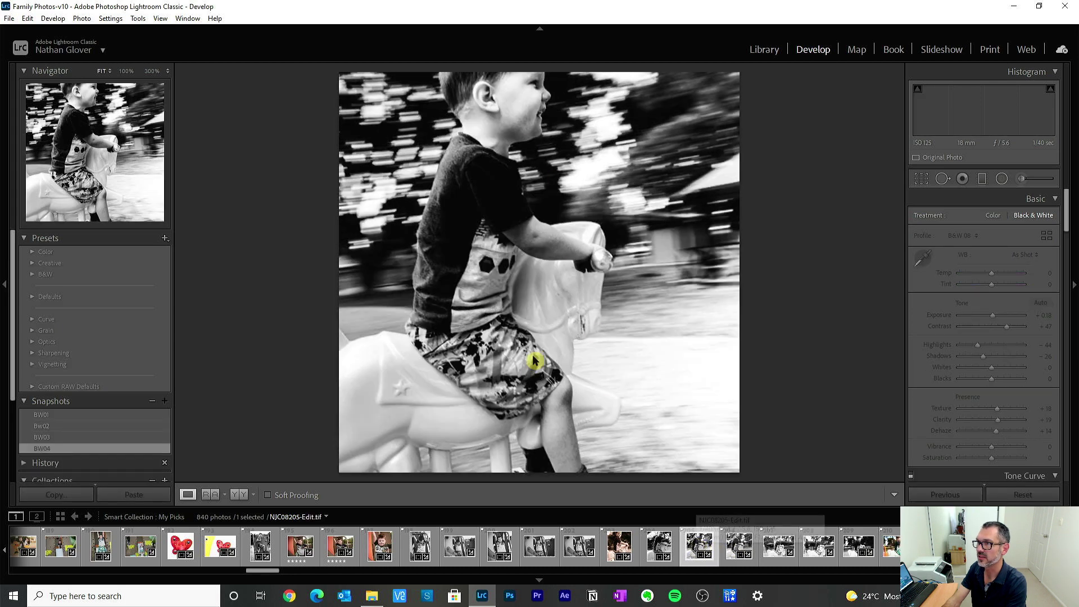
Crop NJC08207.dng to a portrait-oriented 4 x 5 / 8 x 10 frame around the boy on the horse
click(779, 549)
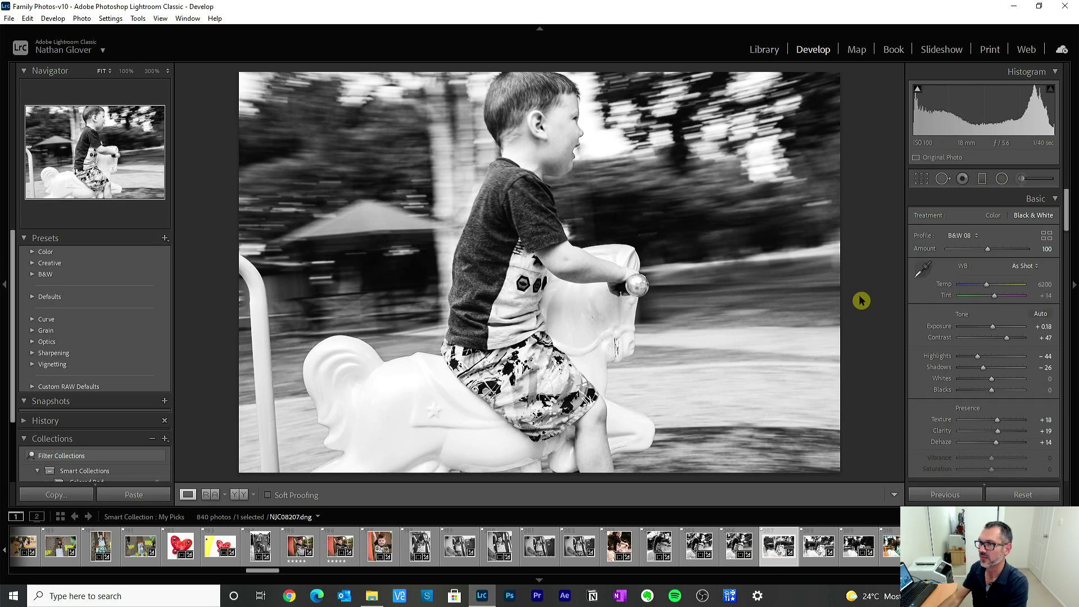
click(926, 180)
click(1033, 220)
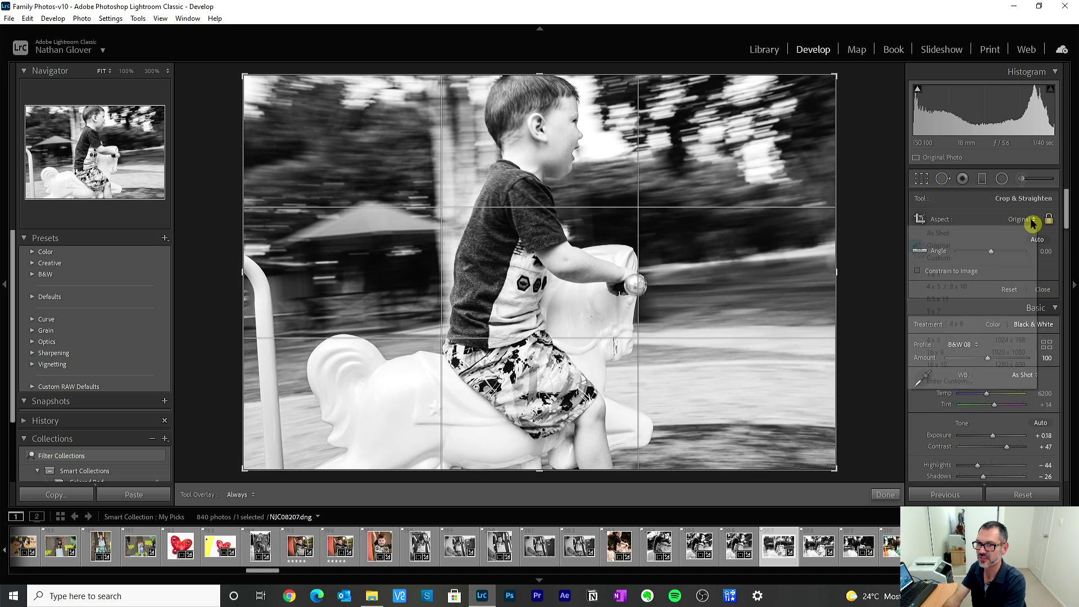
click(996, 291)
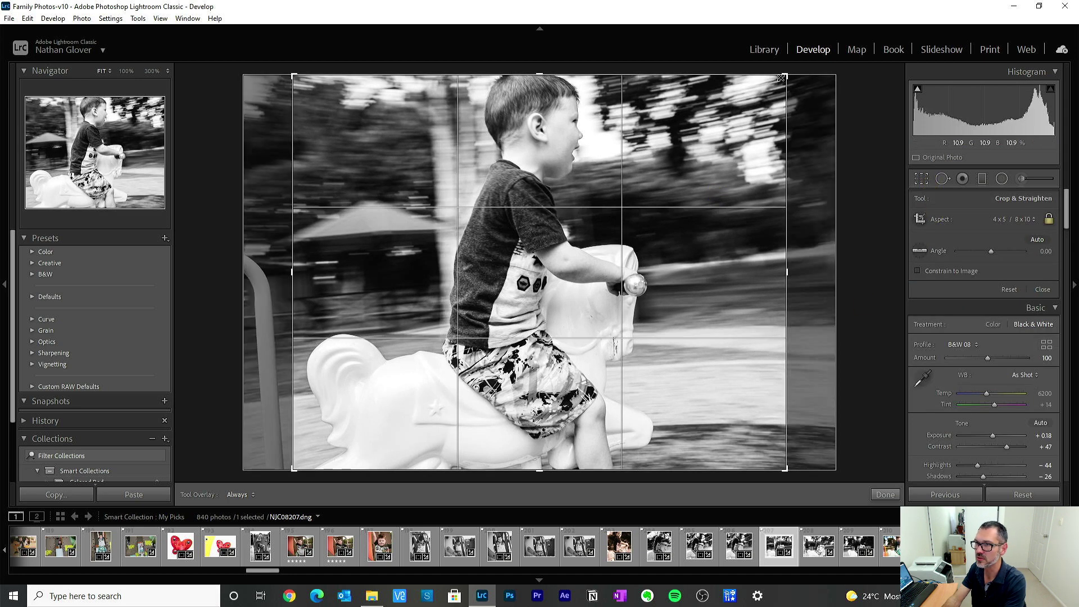
key(x)
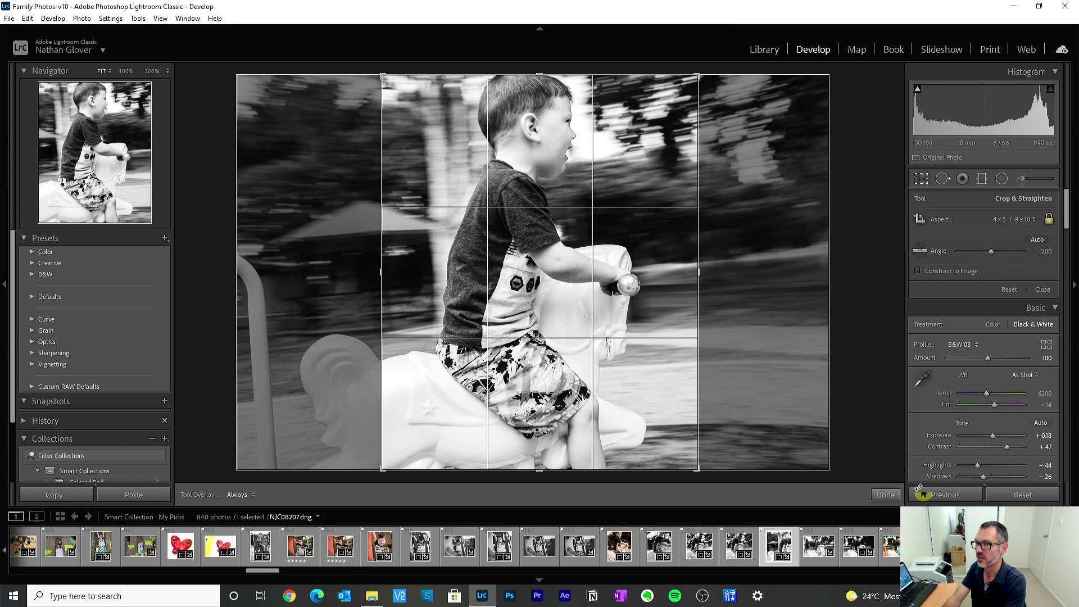
click(886, 495)
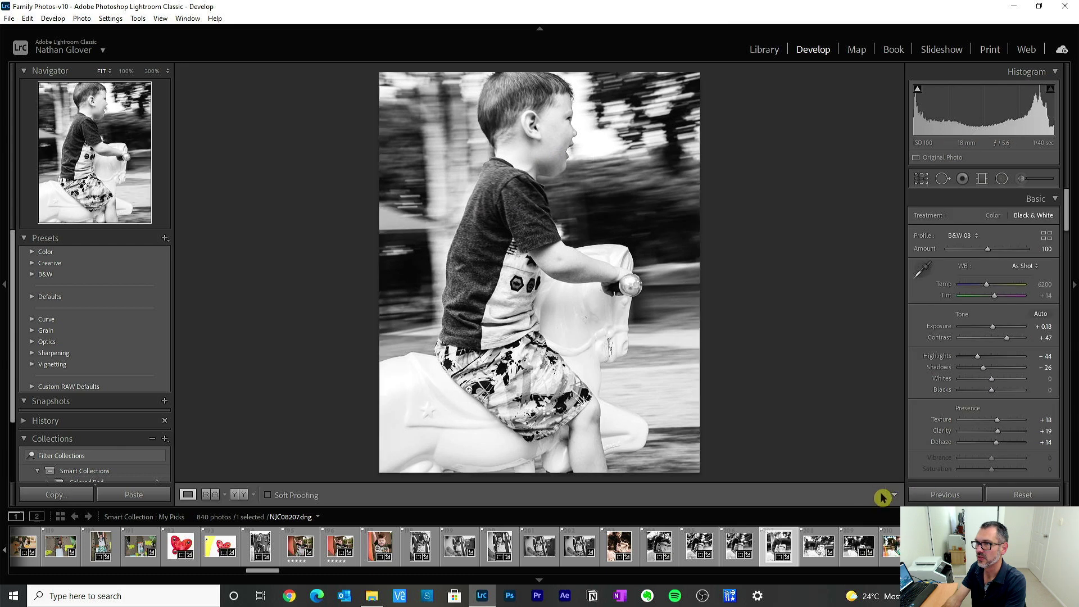
Fine-tune the portrait crop's framing so the boy sits further left with more space in front of the horse
click(925, 179)
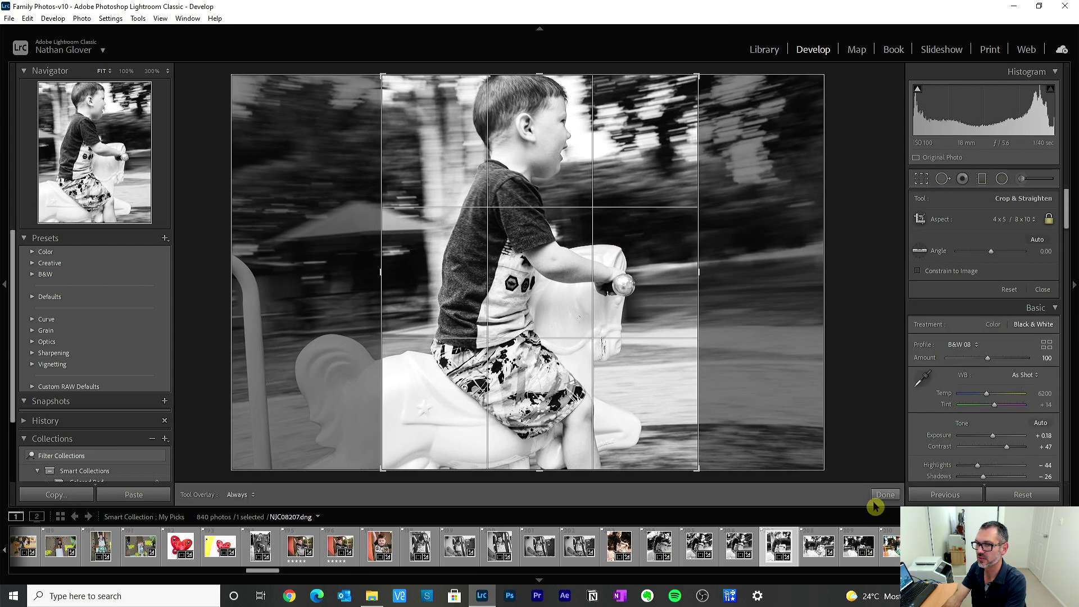
click(884, 497)
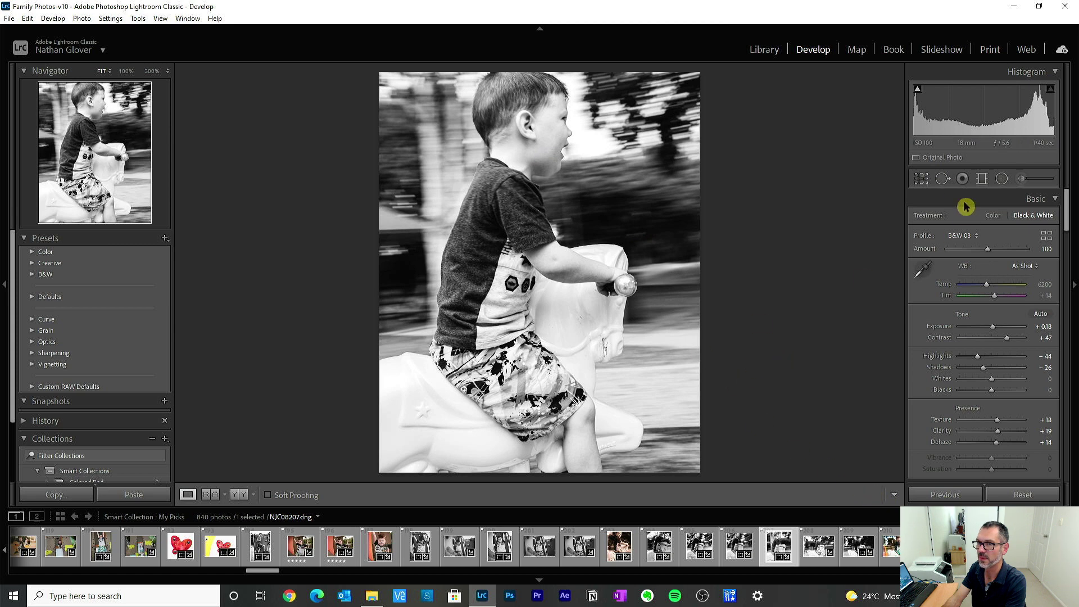
click(922, 179)
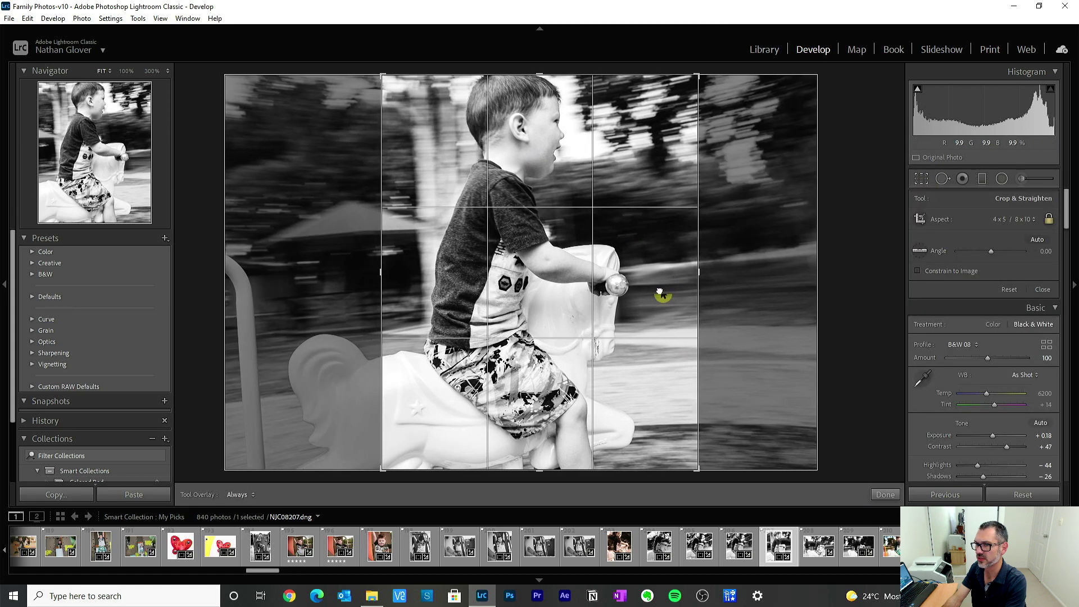
click(888, 495)
Set the Basic Shadows of NJC08207.dng to -47
drag(978, 374, 977, 374)
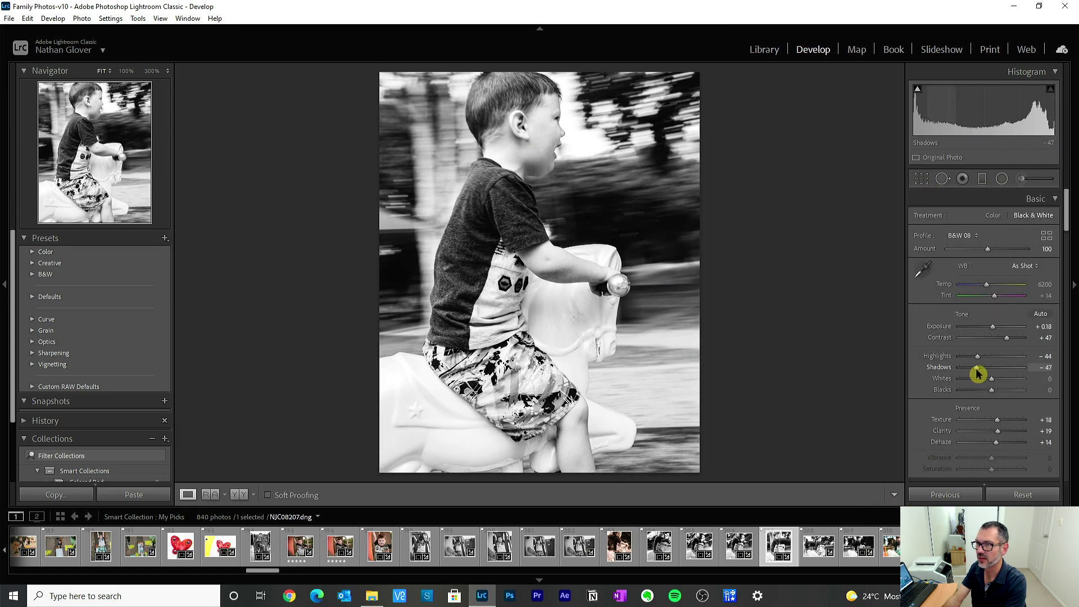
click(1069, 226)
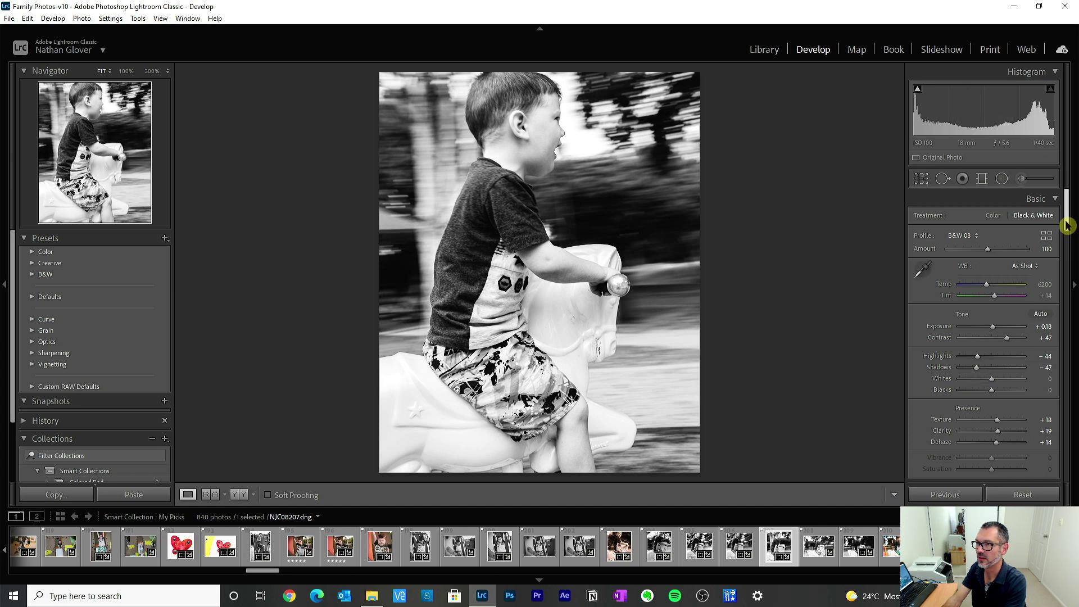
mouse_move(1068, 226)
mouse_down()
mouse_move(1068, 250)
mouse_move(1060, 237)
mouse_up()
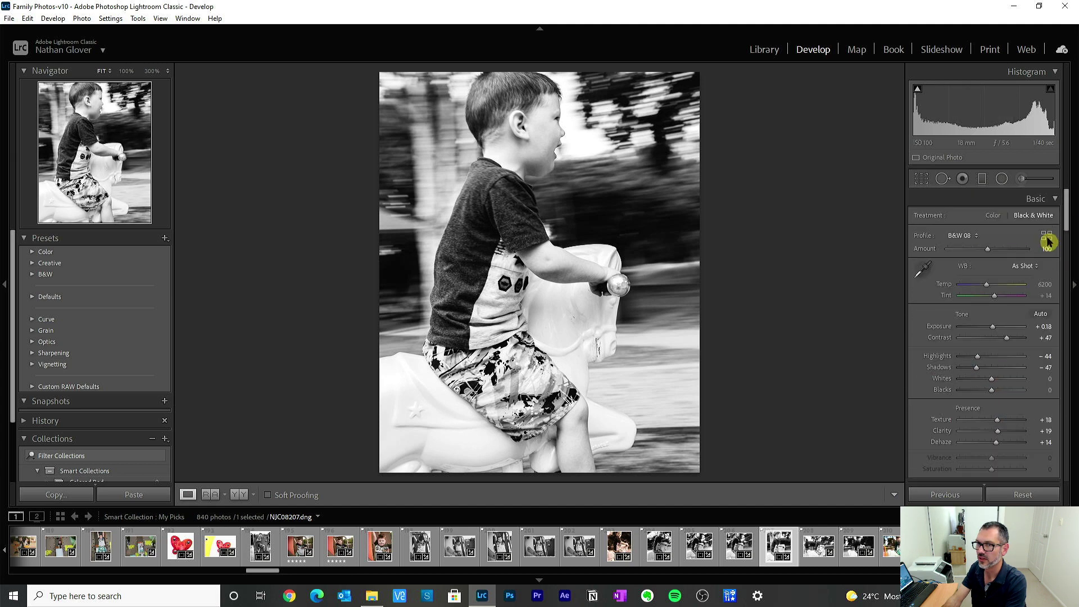
Browse the profiles for NJC08207.dng and apply the B&W 11 profile
click(1047, 238)
scroll(1025, 392, down, 10)
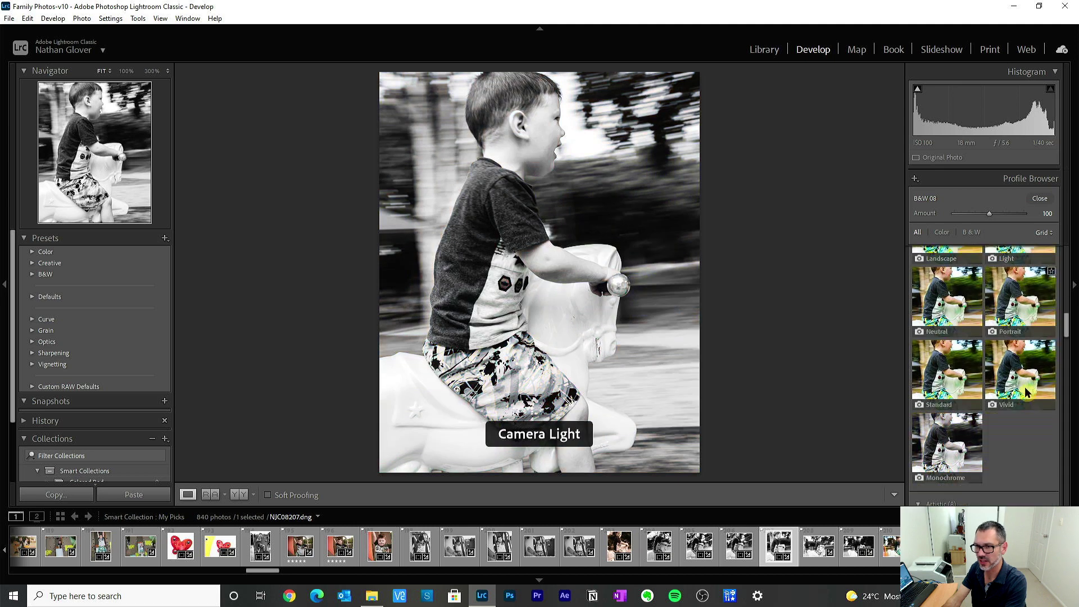
scroll(1025, 392, down, 8)
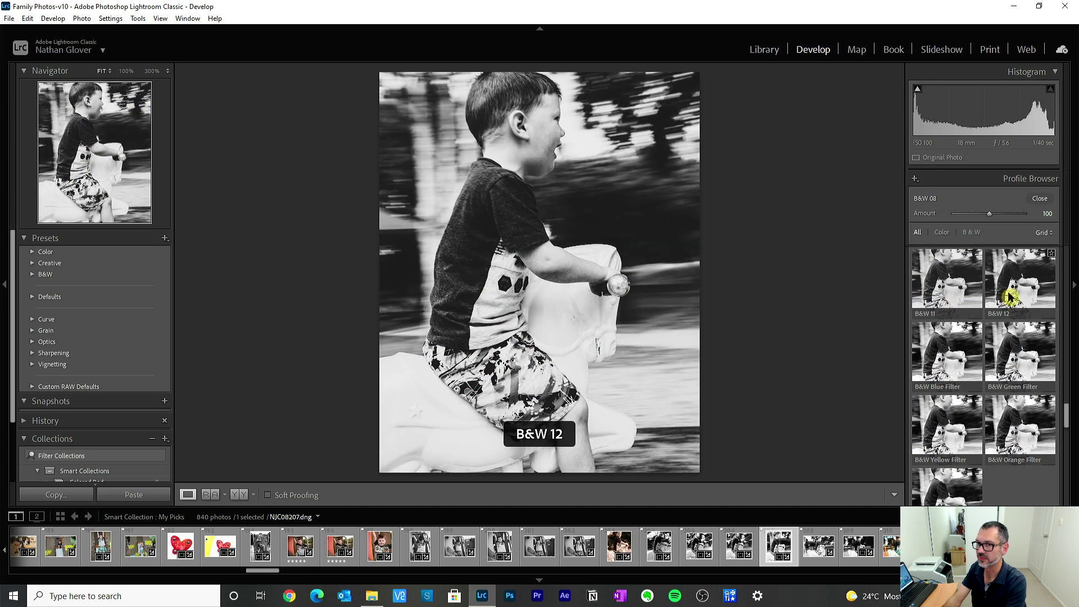
scroll(1006, 298, up, 1)
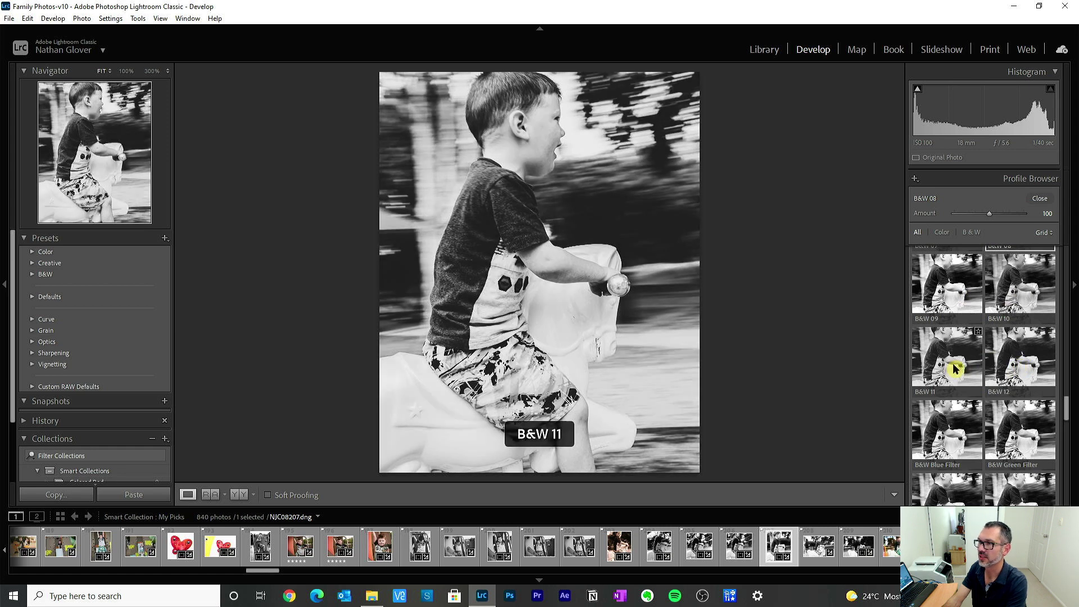
click(938, 371)
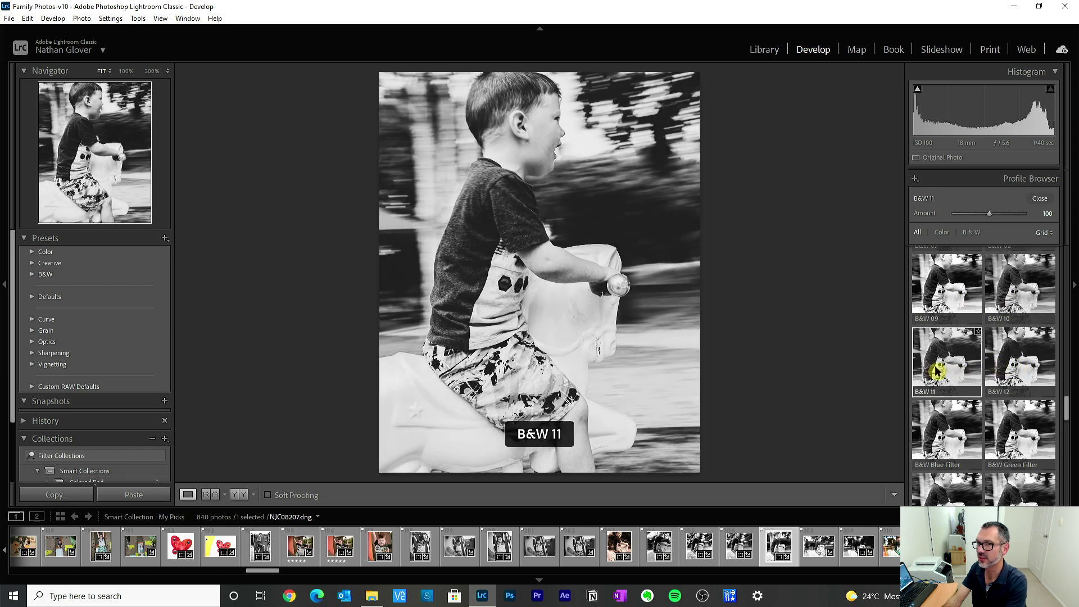
click(1038, 200)
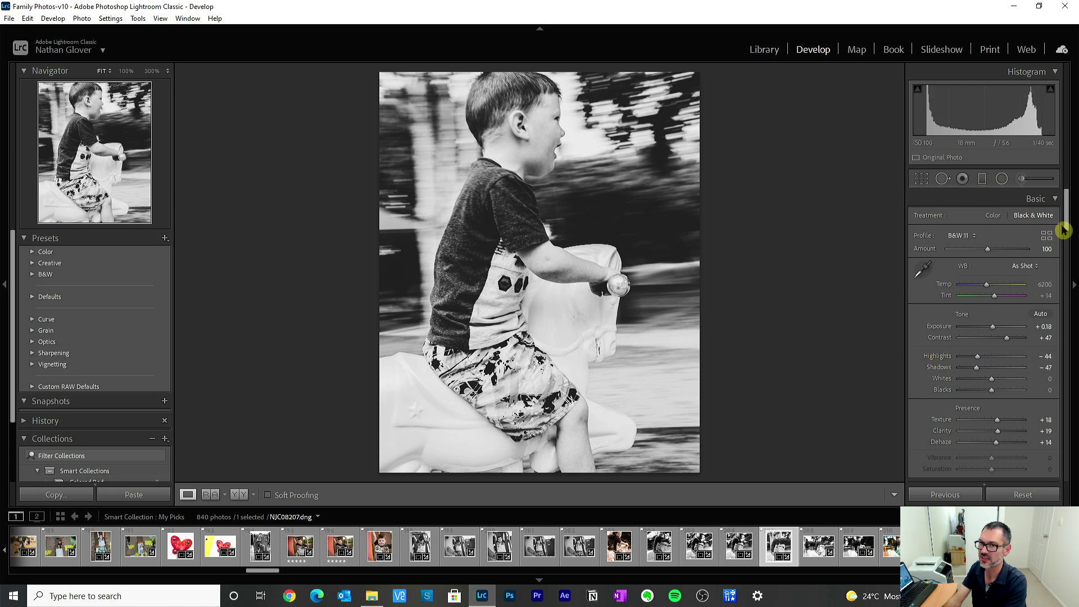
Set the Tone Curve regions to Darks -20, Shadows -41 and Highlights -22
scroll(1064, 229, down, 10)
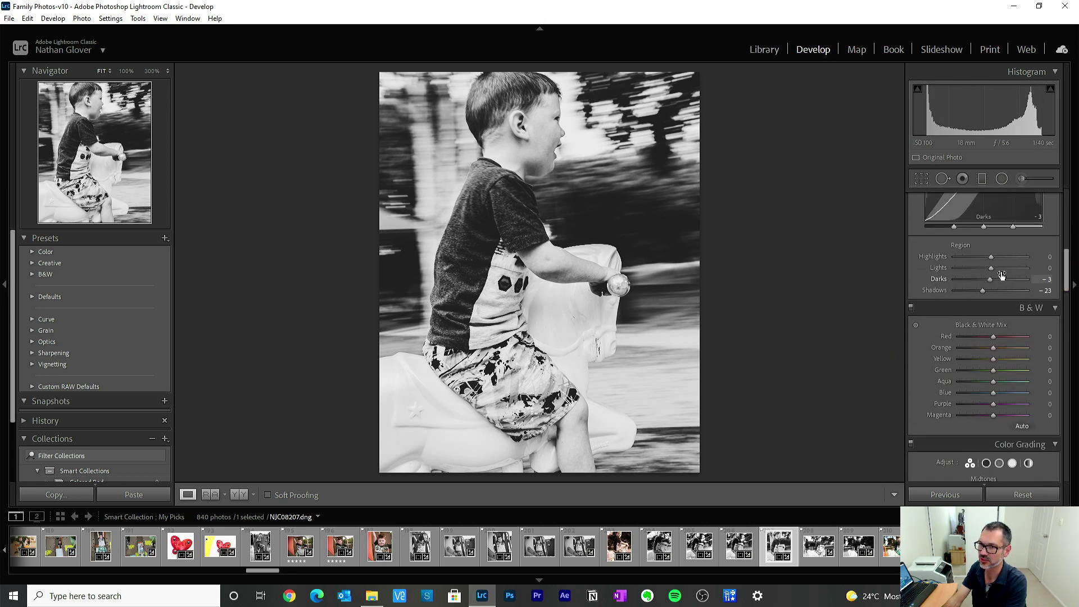
click(990, 283)
drag(986, 285, 984, 285)
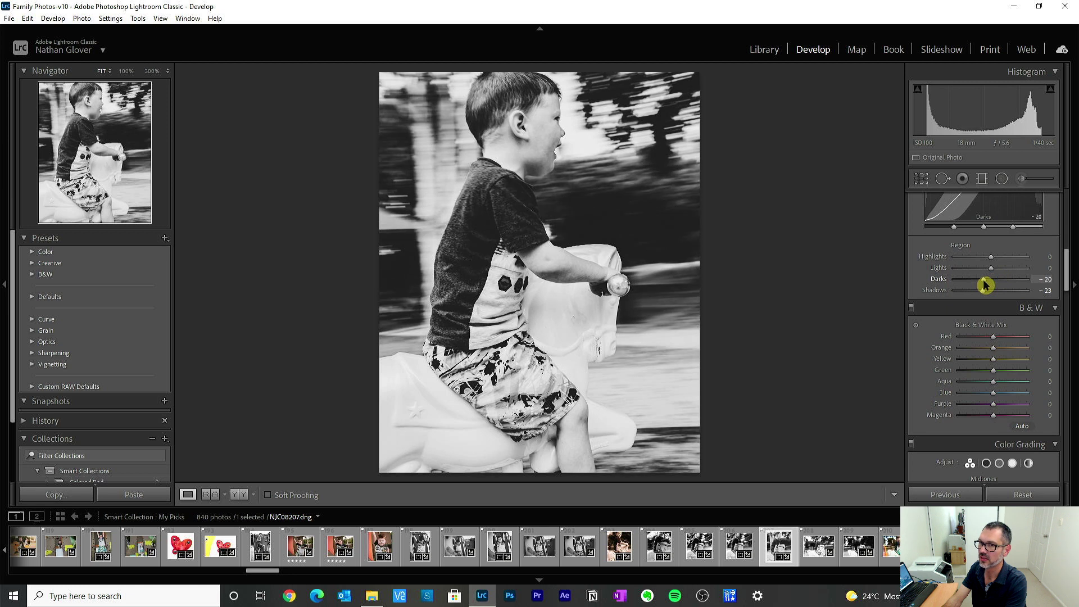
click(981, 292)
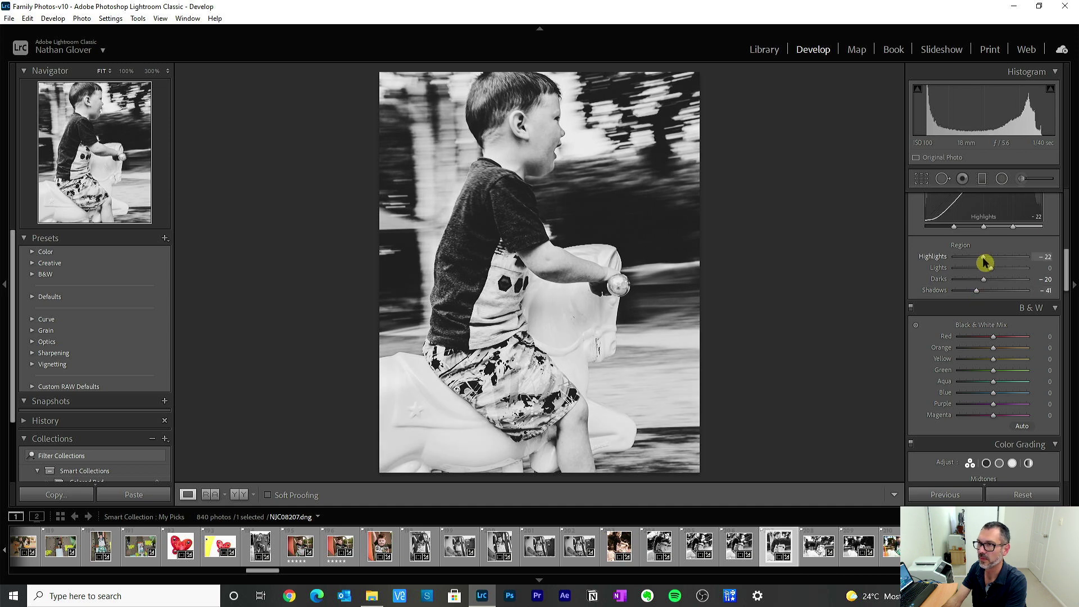
Reset Texture to 0 and set Clarity to +39 and Dehaze to +23 in the Basic adjustments
scroll(983, 281, up, 5)
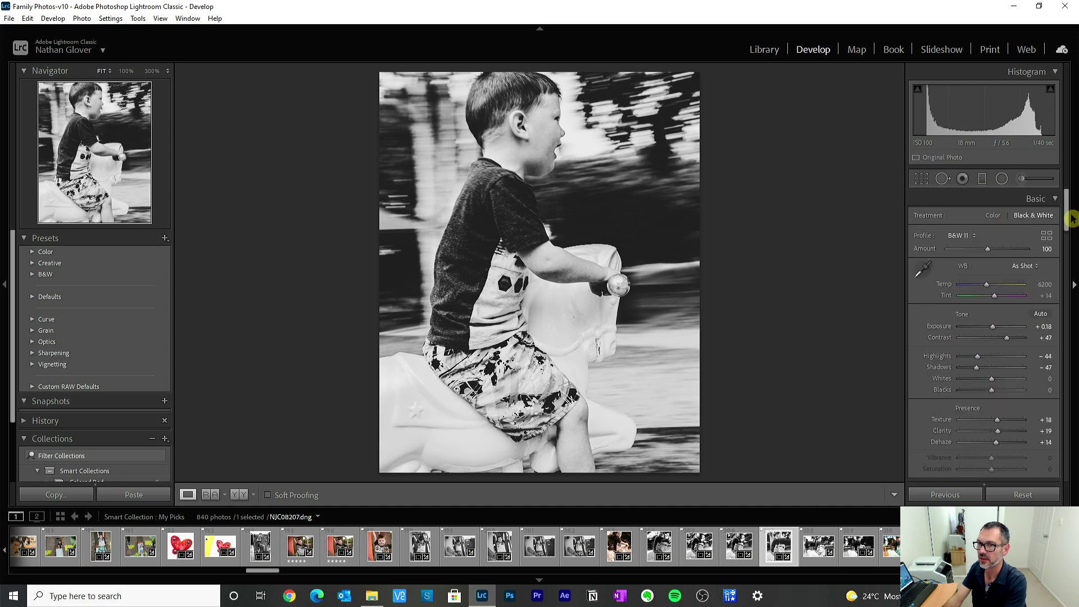
click(980, 358)
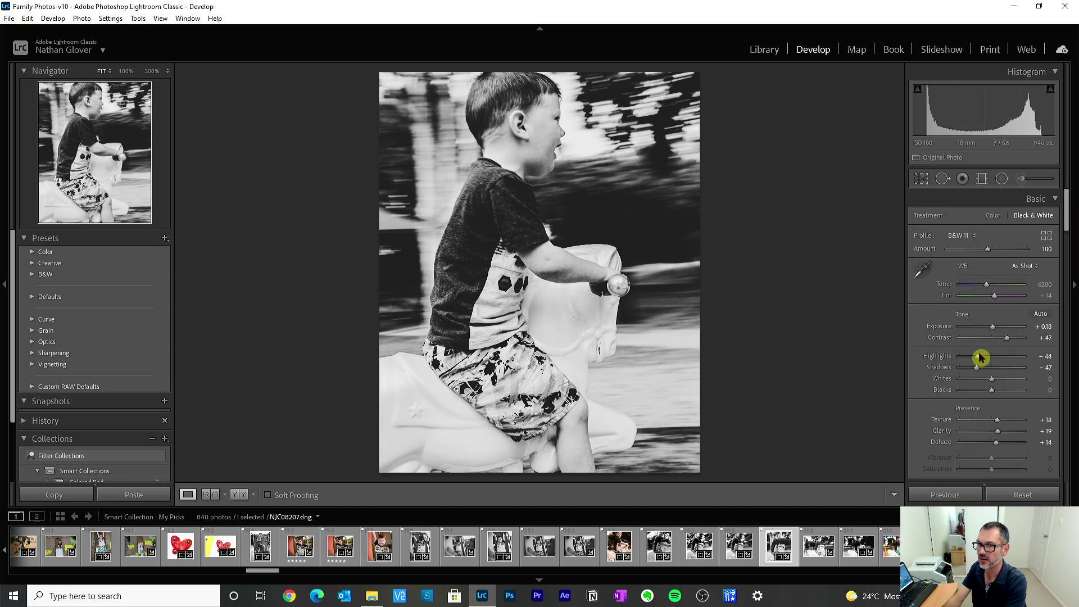
double_click(946, 422)
click(1006, 432)
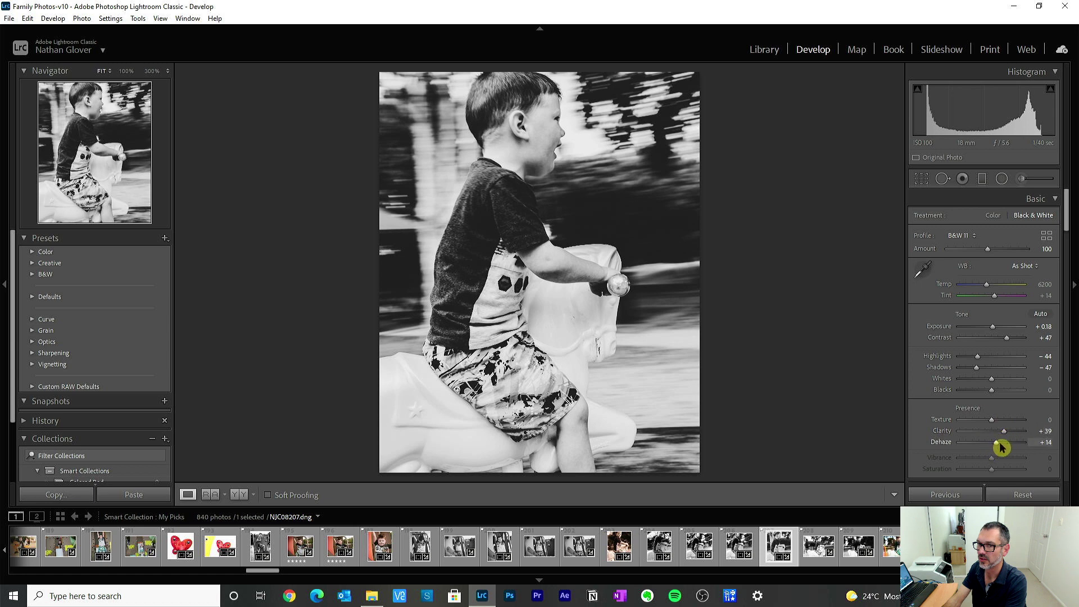
click(1005, 443)
drag(1004, 444, 999, 444)
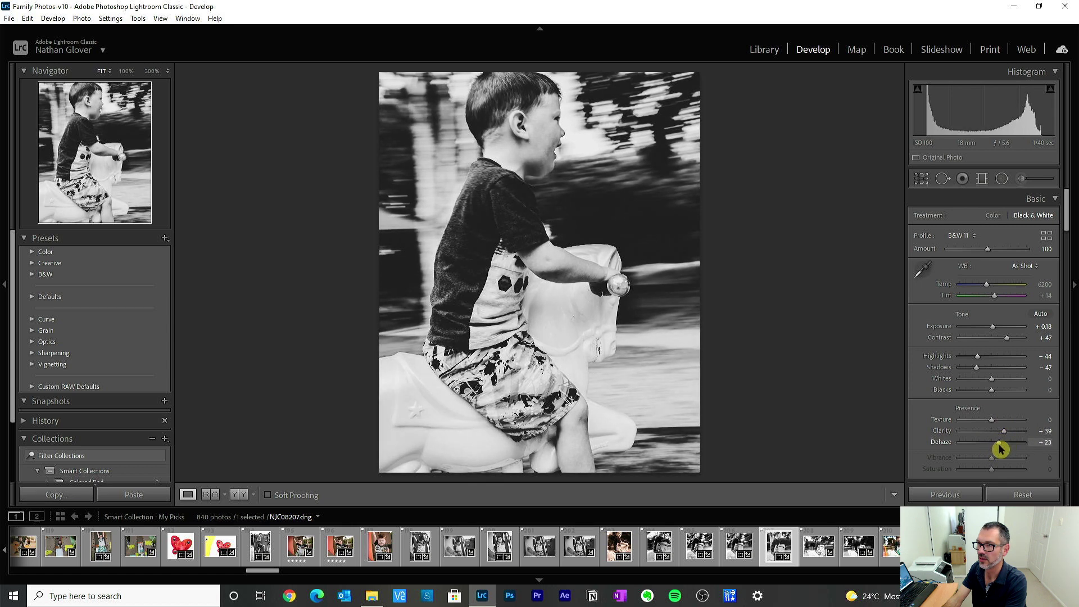
Compare the black-and-white edit with the original side by side, and save it as a snapshot named BW01
click(238, 494)
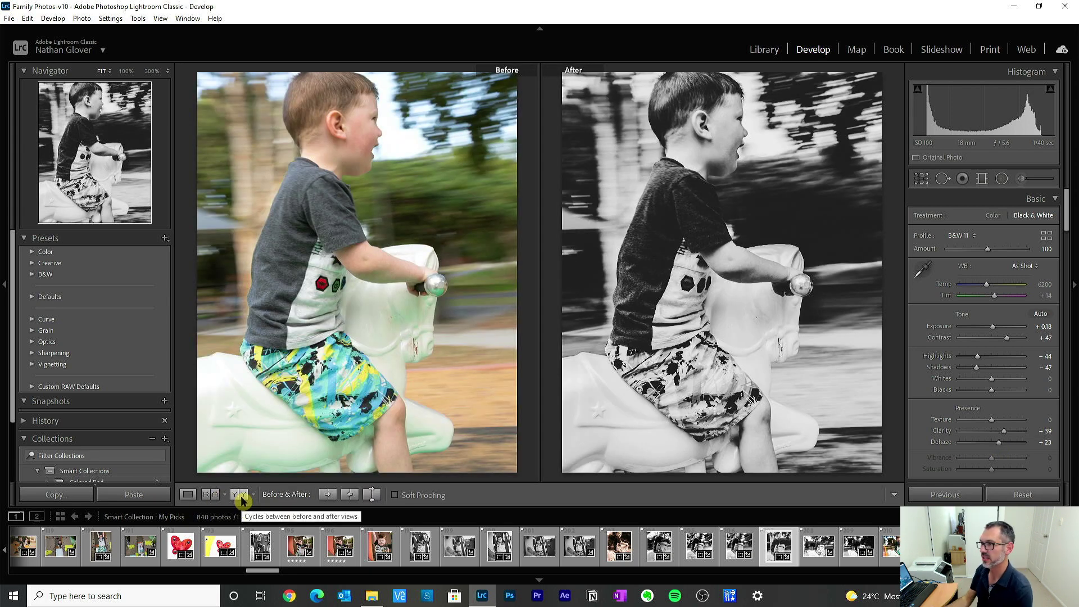
click(188, 494)
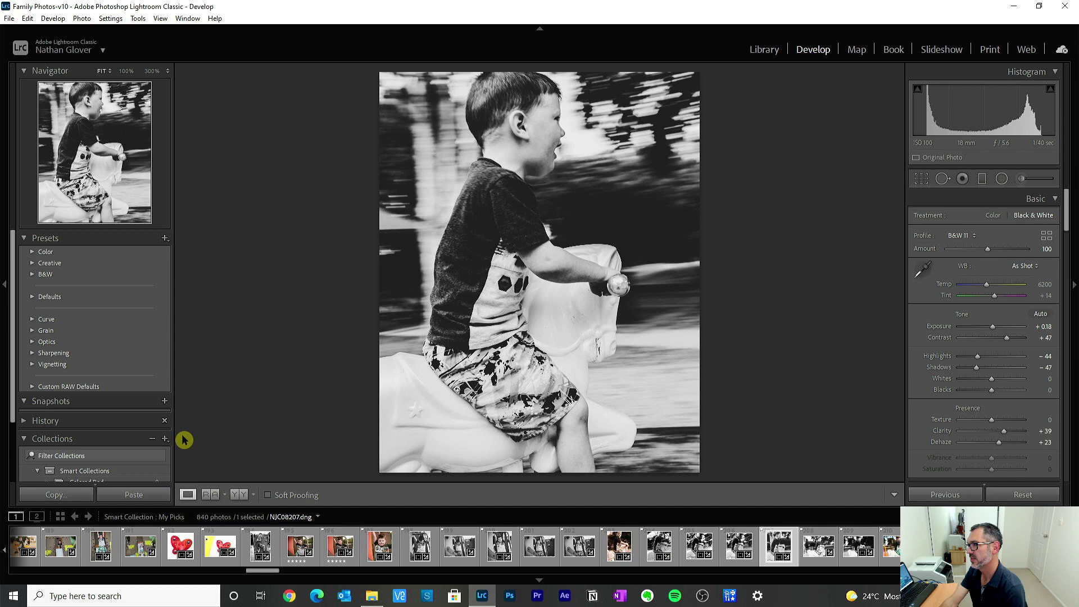
click(166, 402)
text(BW01)
key(Return)
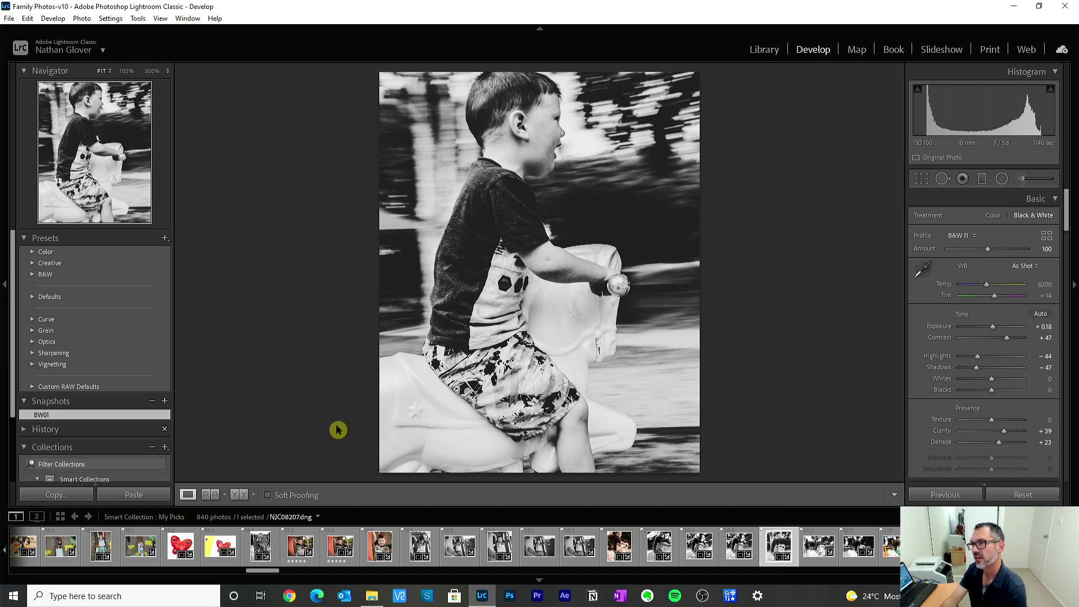
Browse the remaining black-and-white and Modern profiles and apply the Modern 09 colour profile
click(1047, 236)
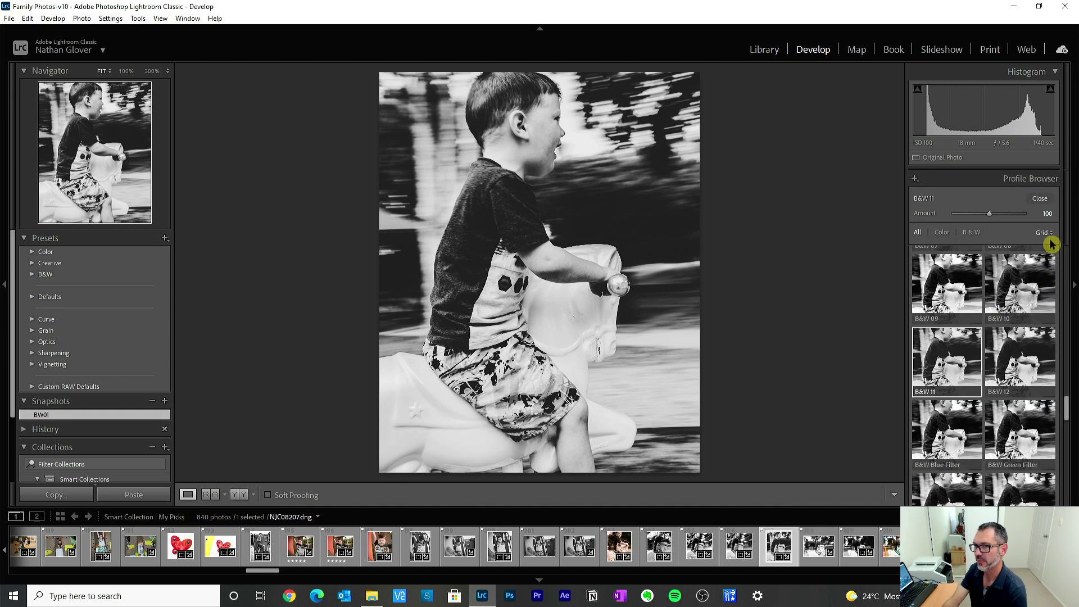
scroll(1068, 410, down, 1)
scroll(1068, 410, down, 1)
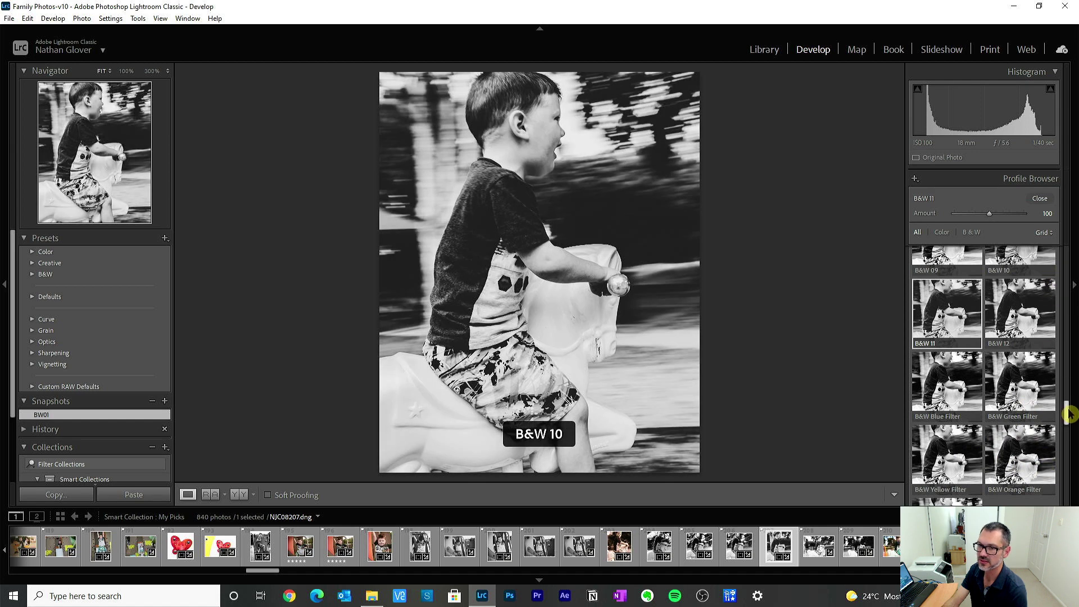
scroll(1020, 348, down, 4)
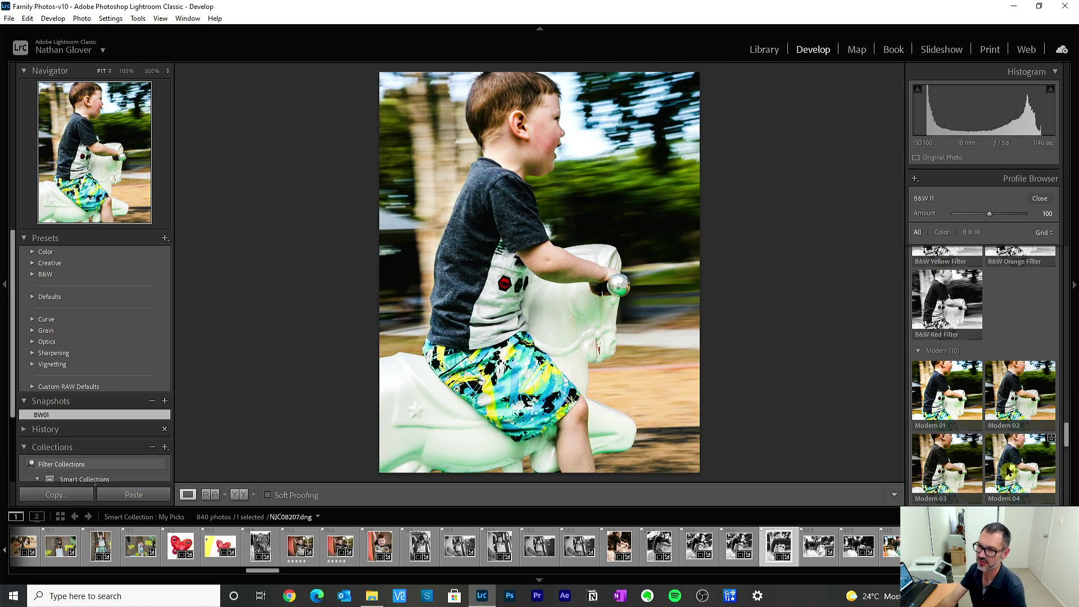
scroll(1009, 471, down, 2)
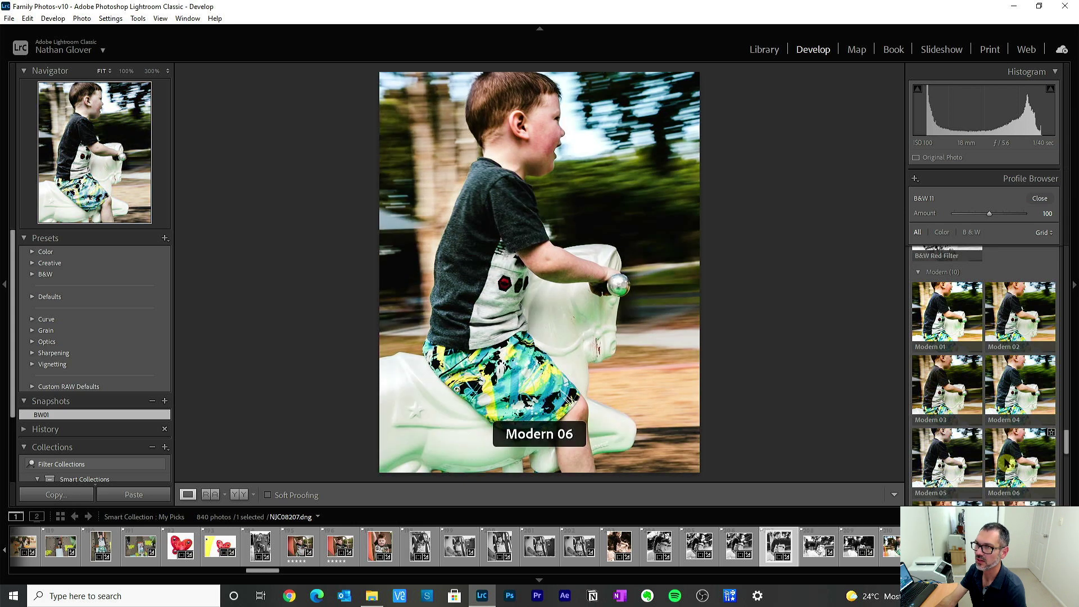
scroll(1006, 464, down, 3)
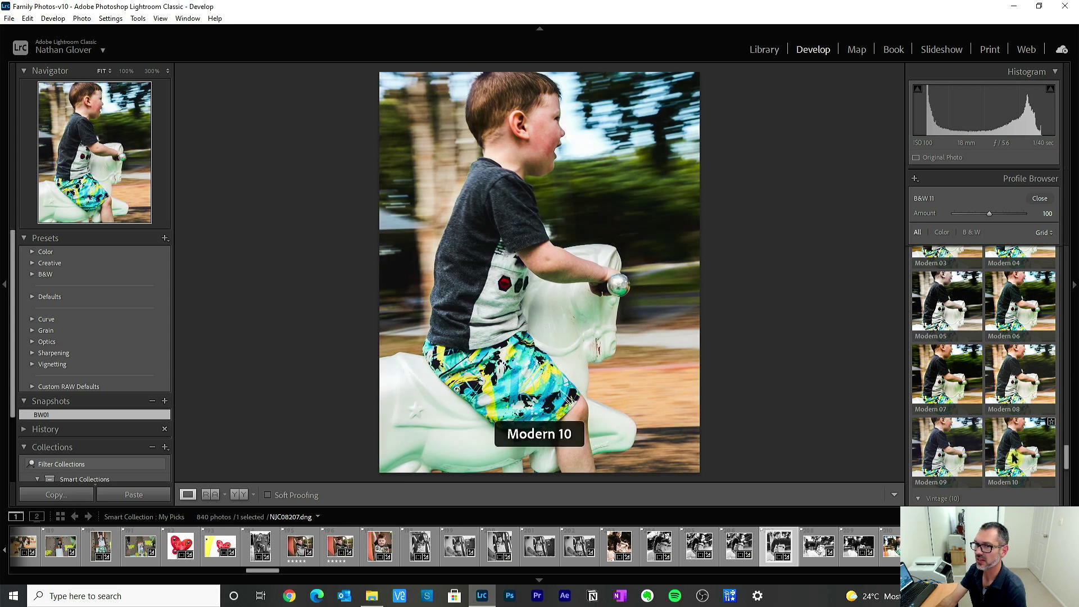
click(965, 461)
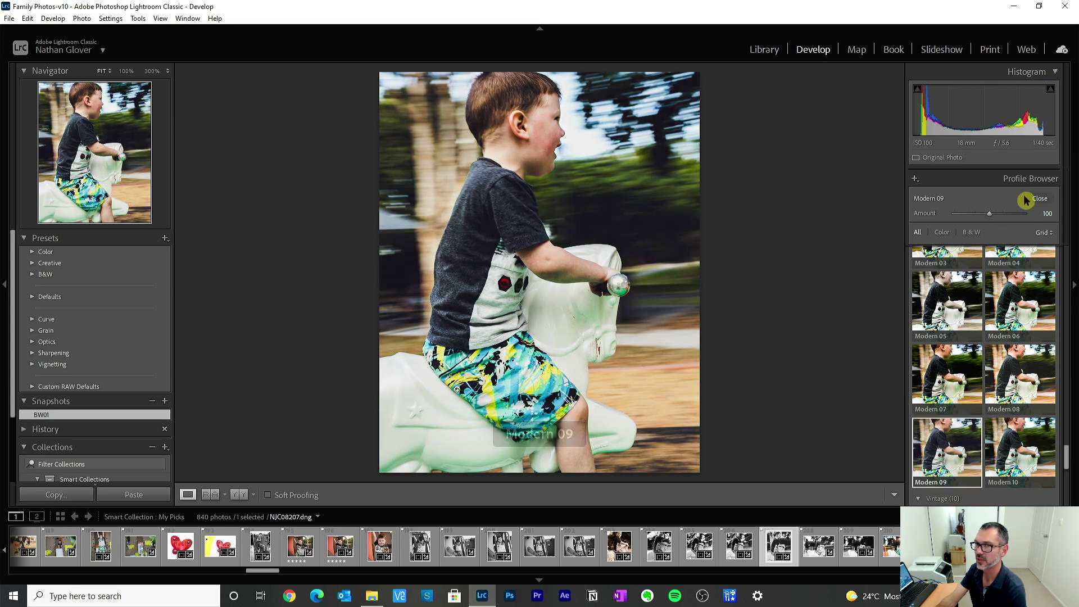
click(1040, 199)
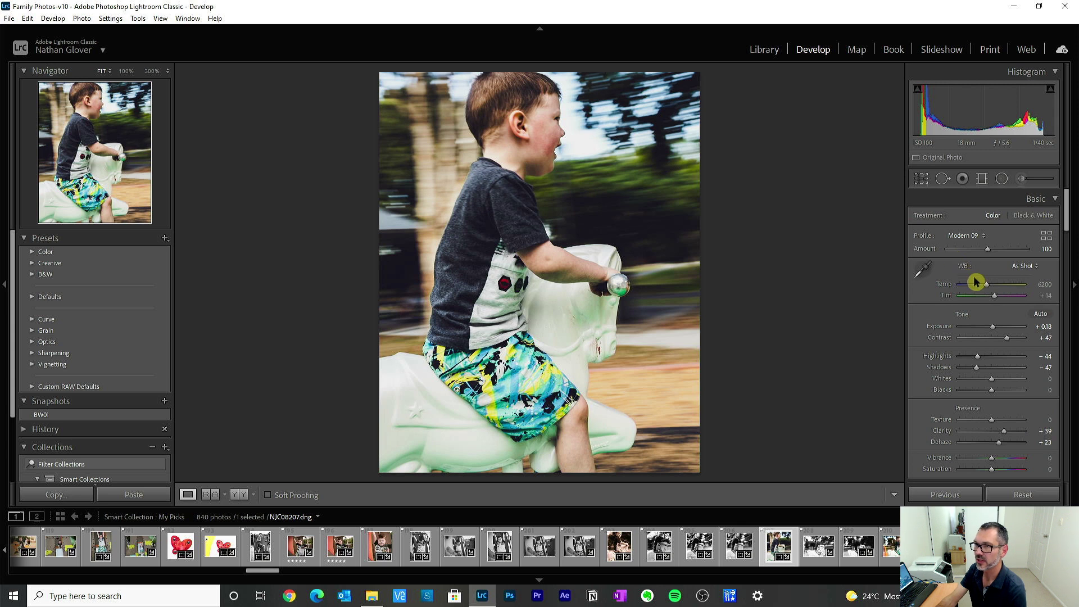
Add a diagonal graduated filter rising from the photo's lower-left area over the shorts and horse, with Saturation at -100
mouse_move(1067, 216)
mouse_down()
mouse_move(1066, 243)
mouse_move(1068, 200)
mouse_up()
click(987, 180)
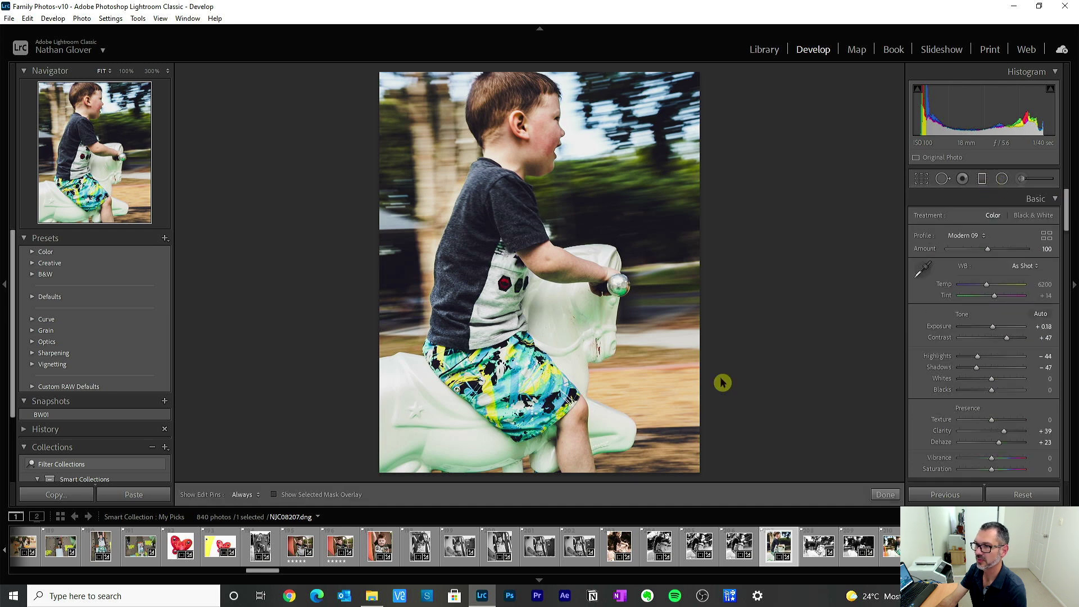
drag(387, 477, 494, 155)
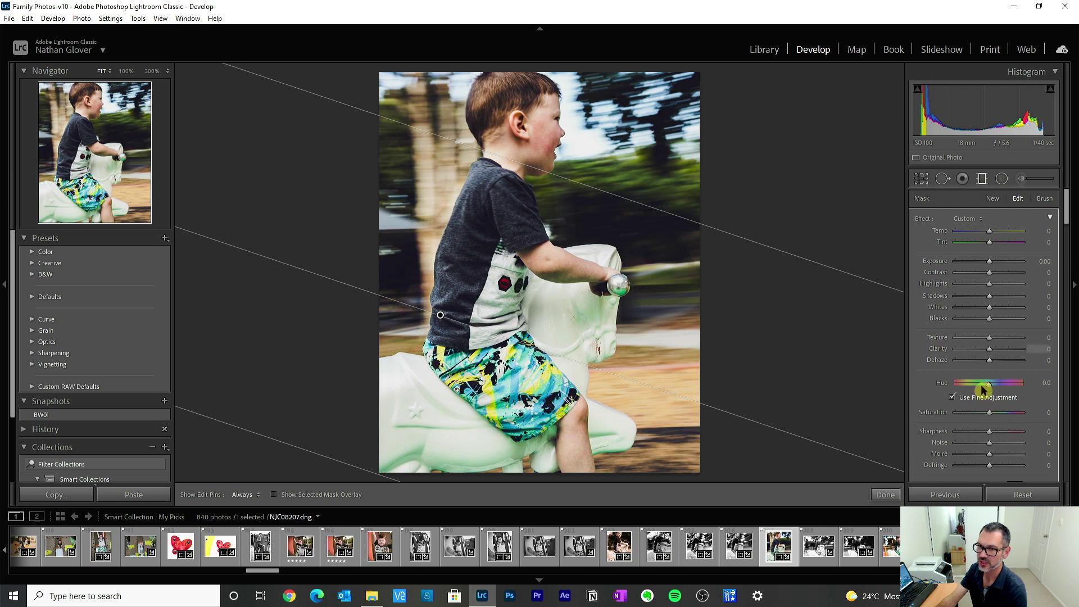
drag(976, 416, 945, 416)
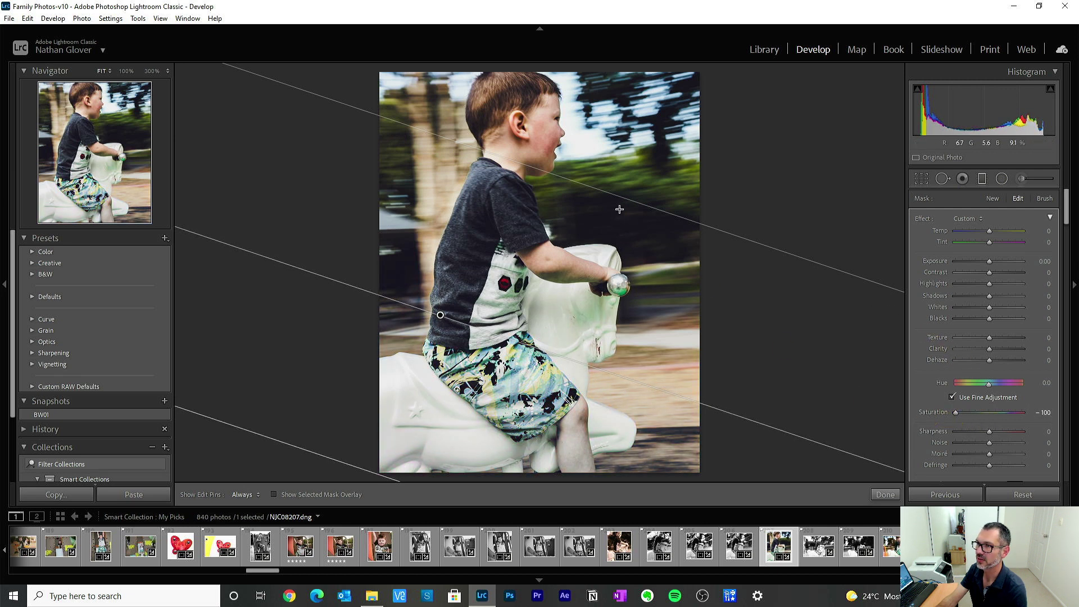
drag(607, 193, 634, 207)
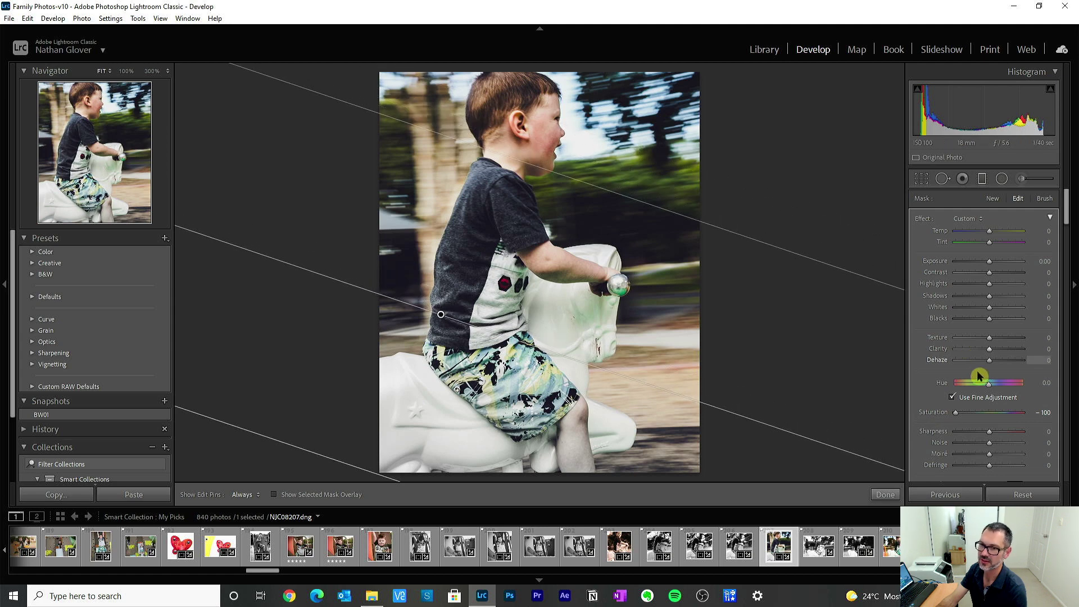
Set the graduated filter's Dehaze to 9 and finish the filter
click(1000, 361)
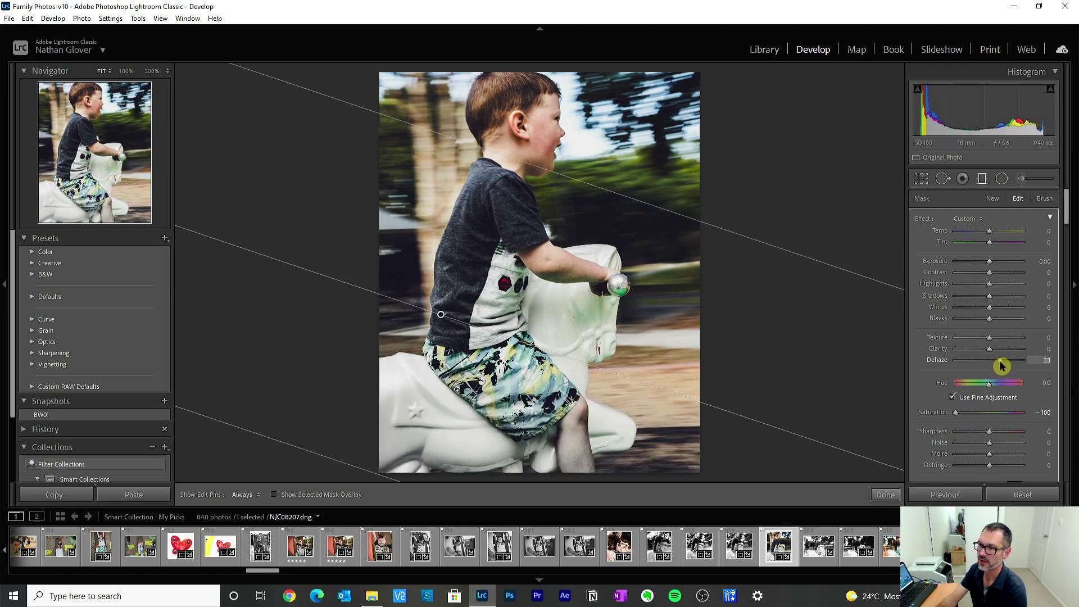
drag(1000, 366, 993, 368)
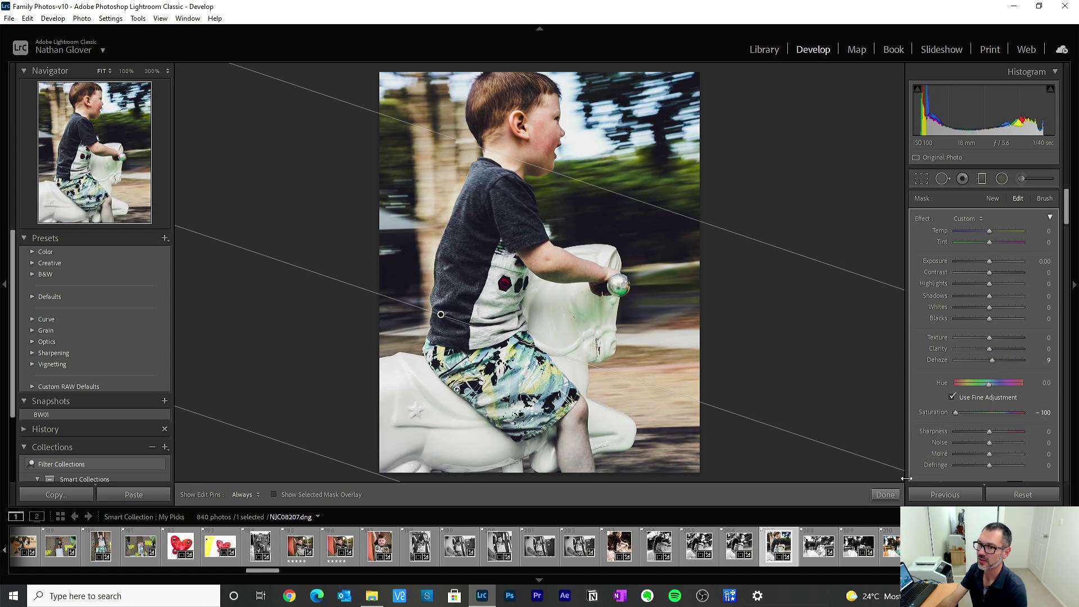
click(894, 494)
Show the colour version beside the original and save it as a snapshot named C01
click(239, 494)
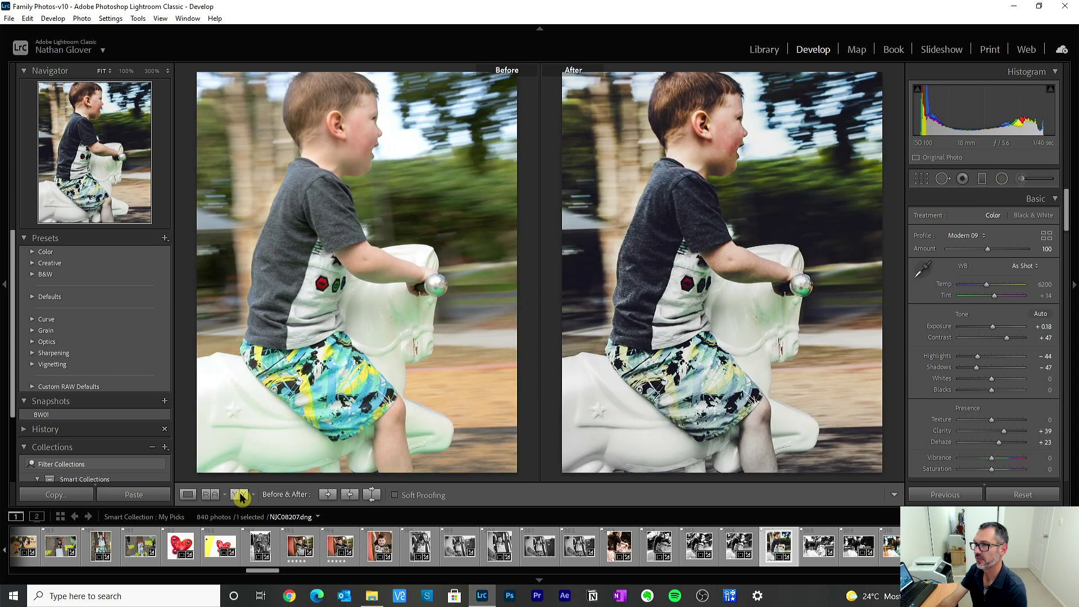
click(165, 402)
text(C01)
key(Return)
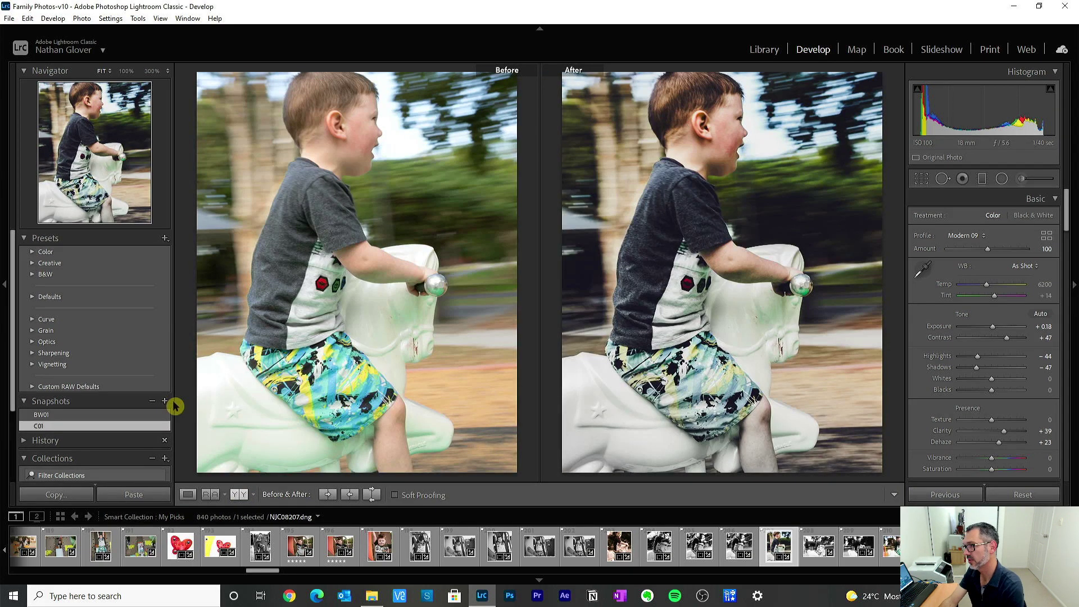
Switch between the BW01 and C01 snapshots to compare them, leaving BW01 applied in the single-photo view
click(91, 415)
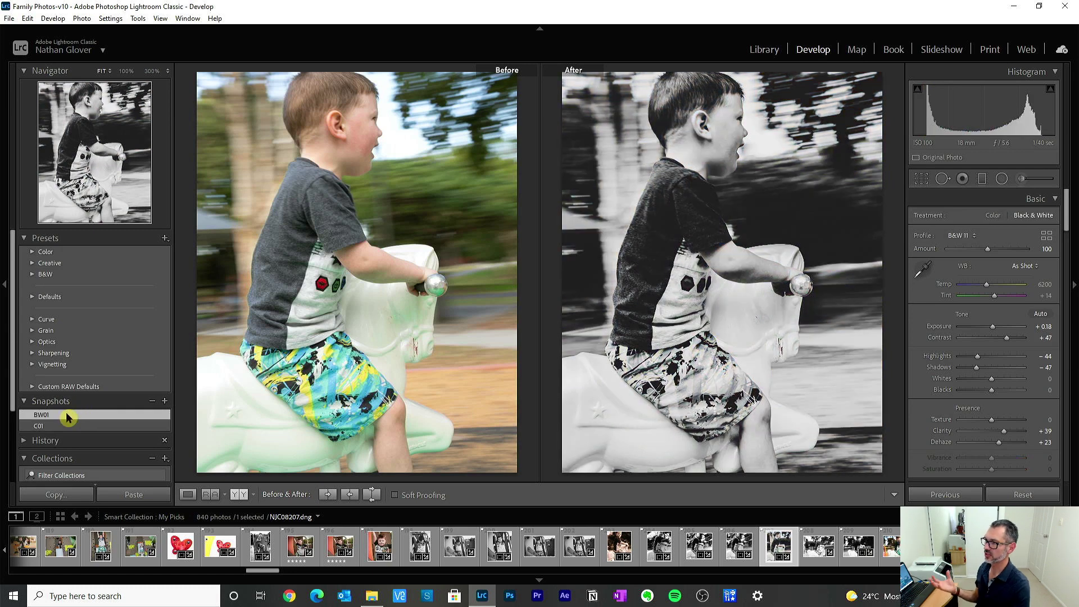
click(54, 427)
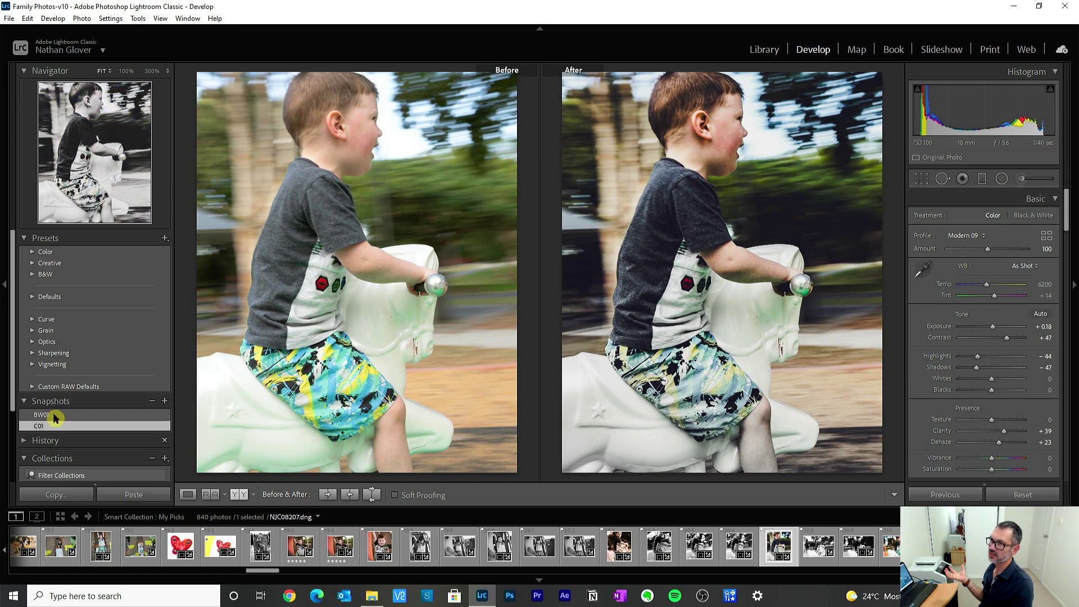
click(54, 415)
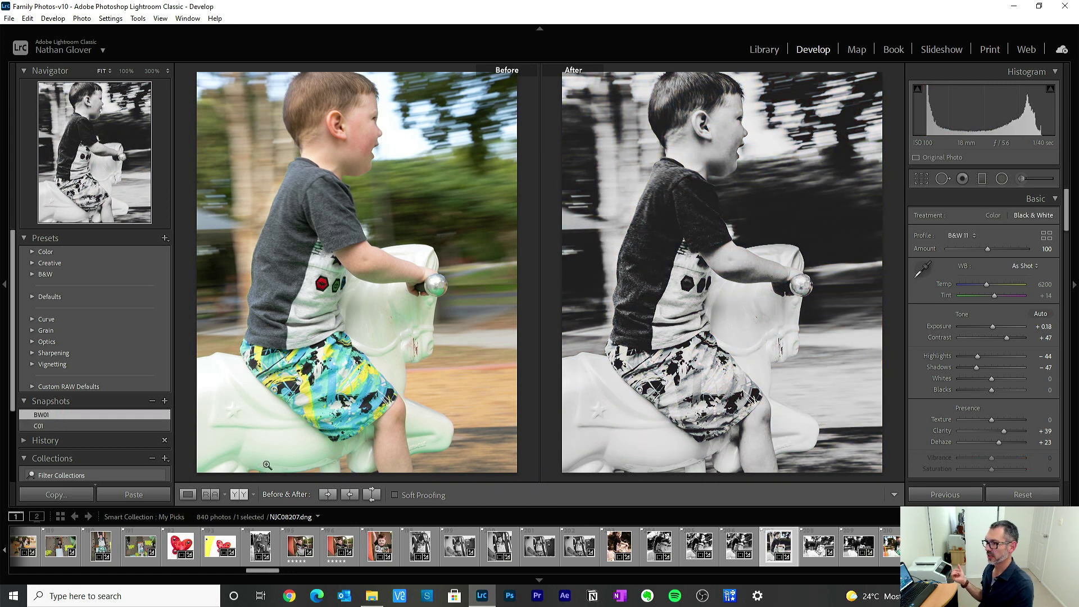
click(189, 495)
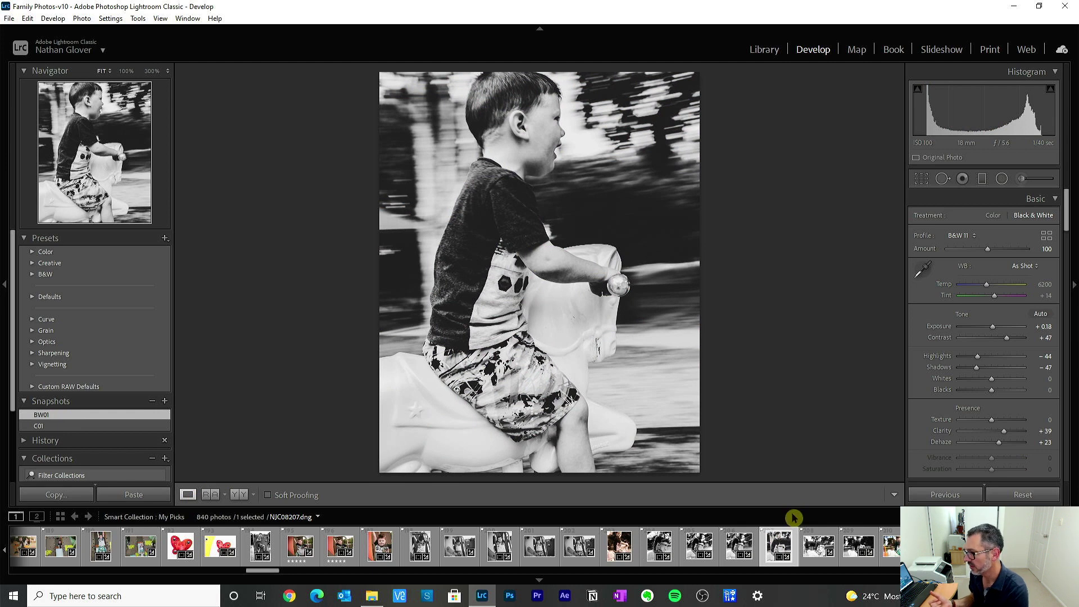
click(816, 550)
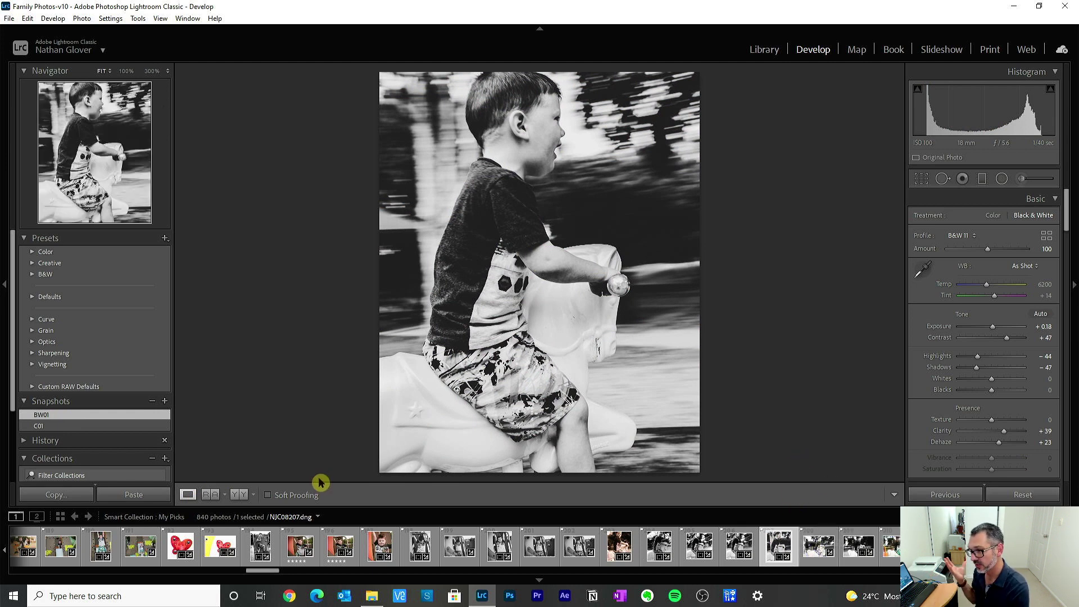
Review the edited playground climbing-frame photos one by one, from the colour portraits through to the black-and-white shots
click(307, 549)
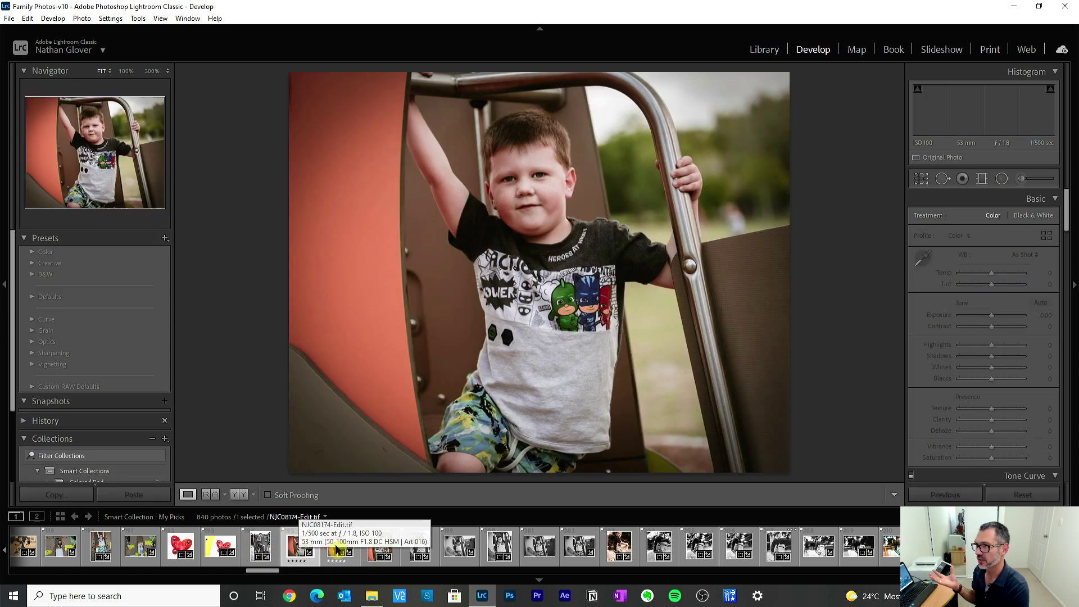
click(388, 553)
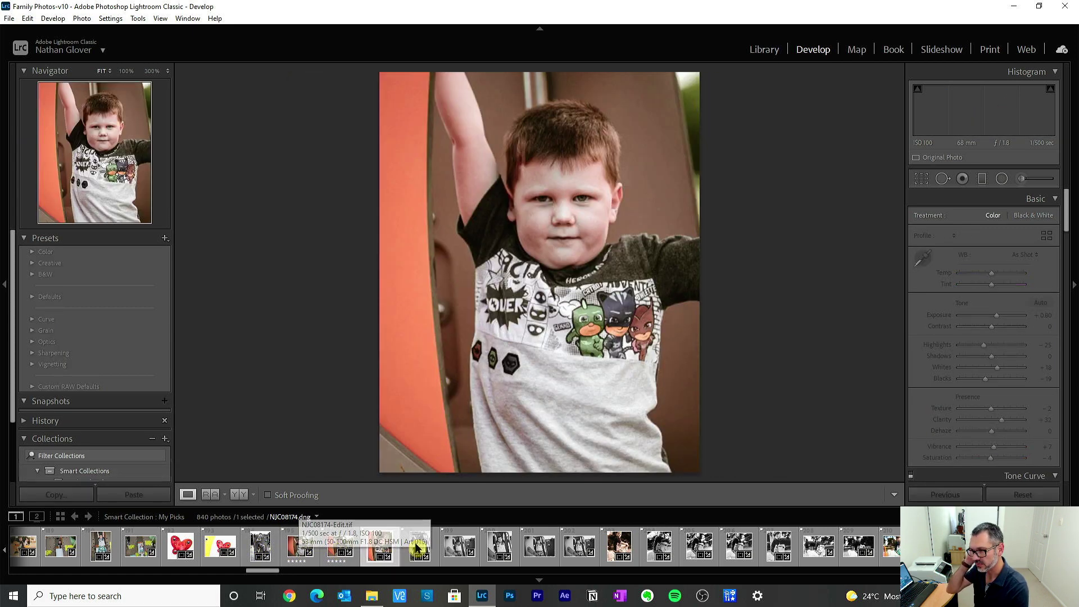
click(426, 550)
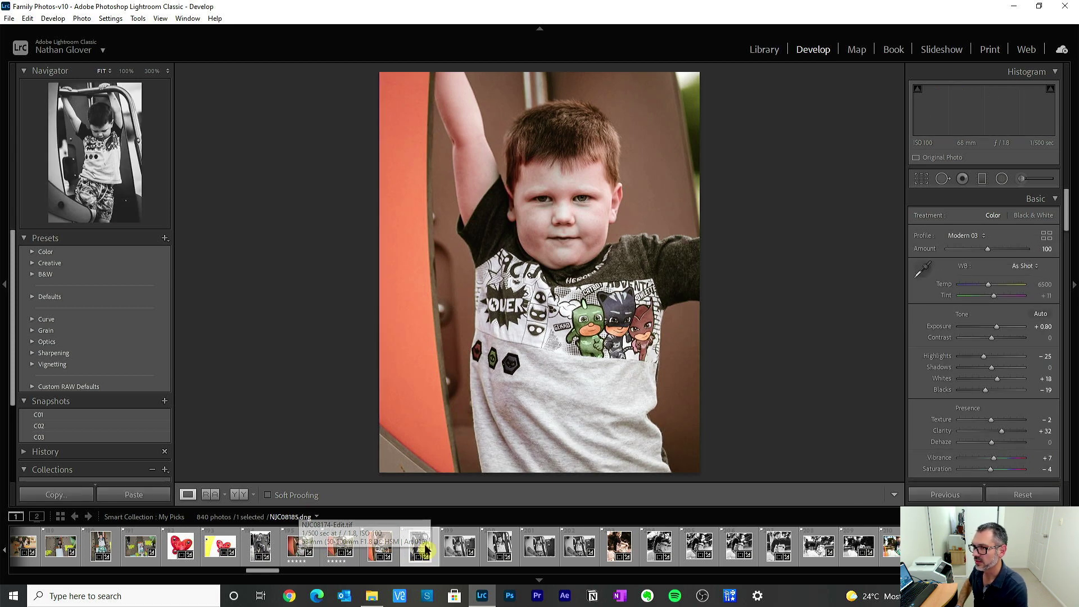
click(459, 556)
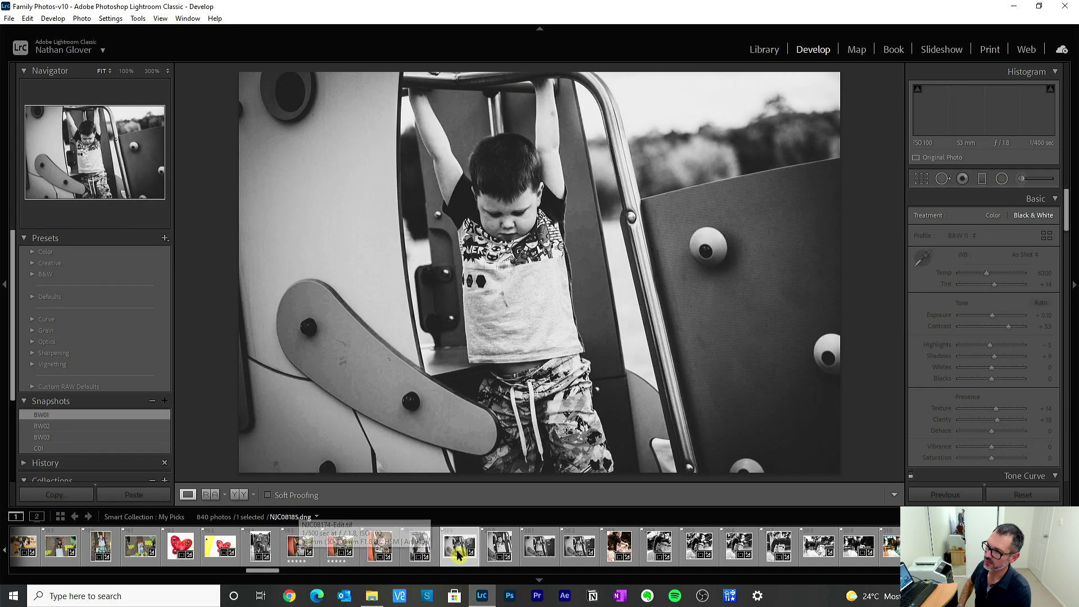
click(495, 548)
click(537, 551)
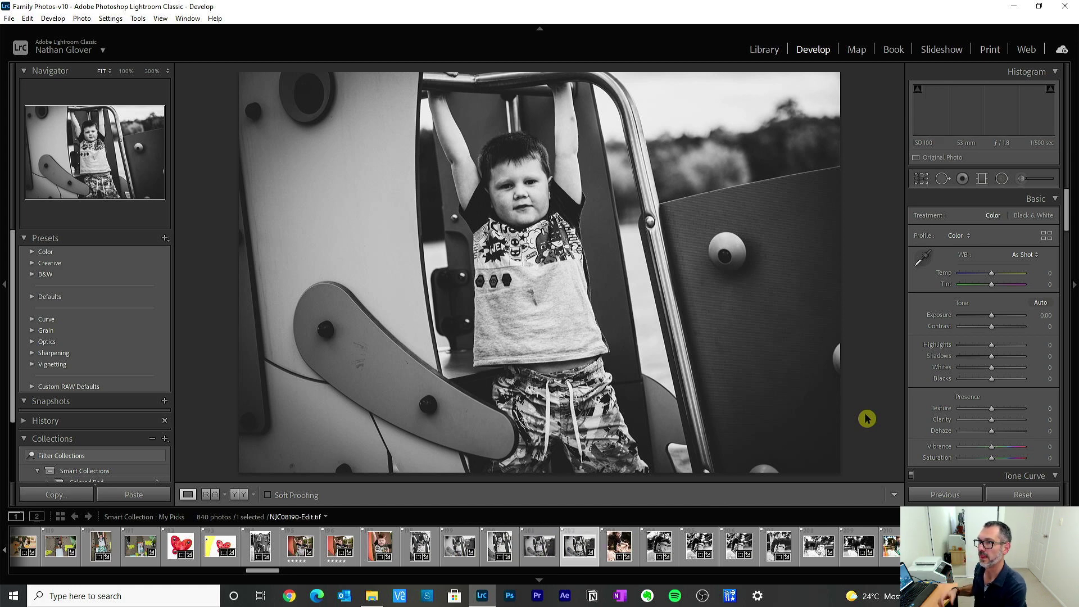
Step through the edited black-and-white rocking-horse photos in sequence to compare their crops and tonal treatments
key(Right)
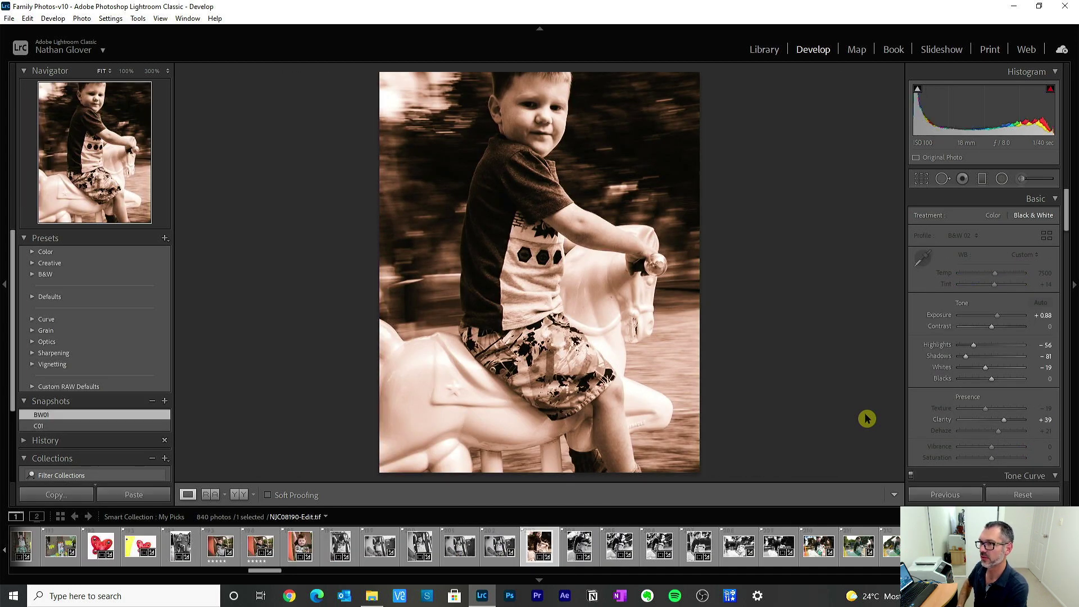
key(Right)
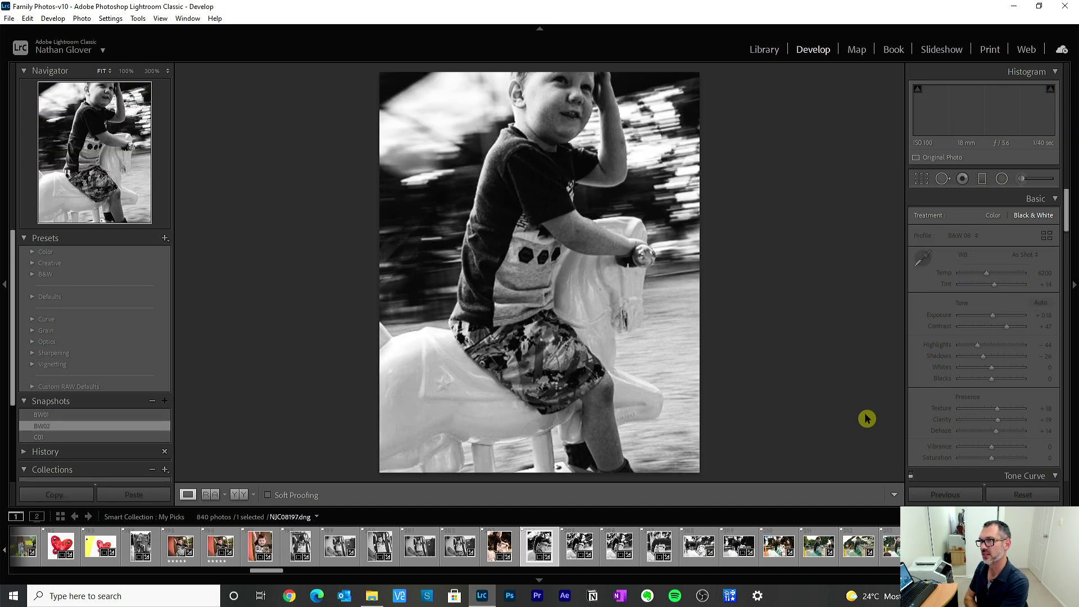
key(Right)
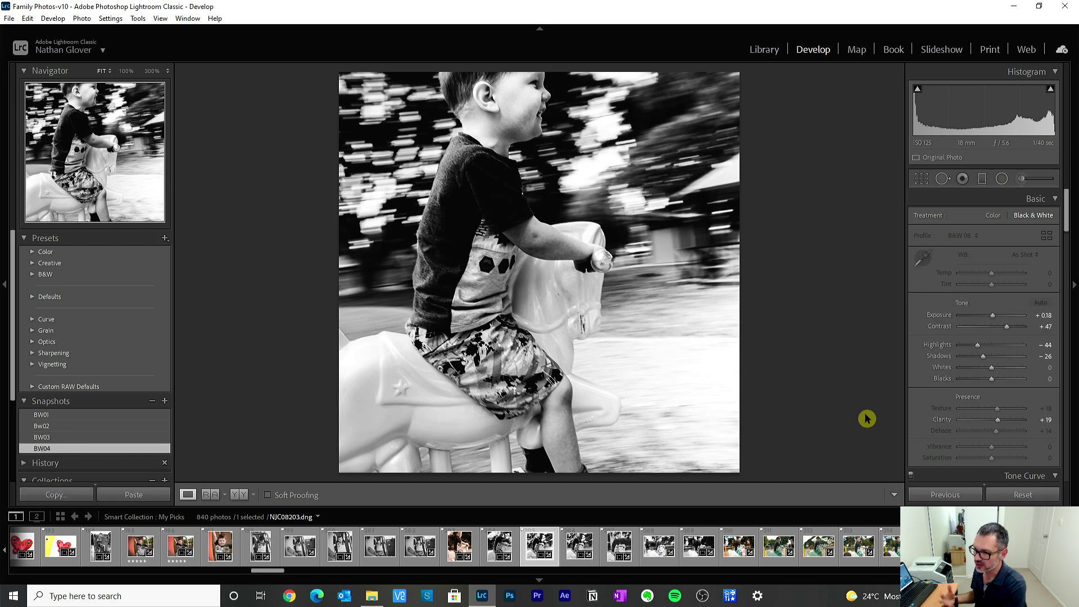
key(Right)
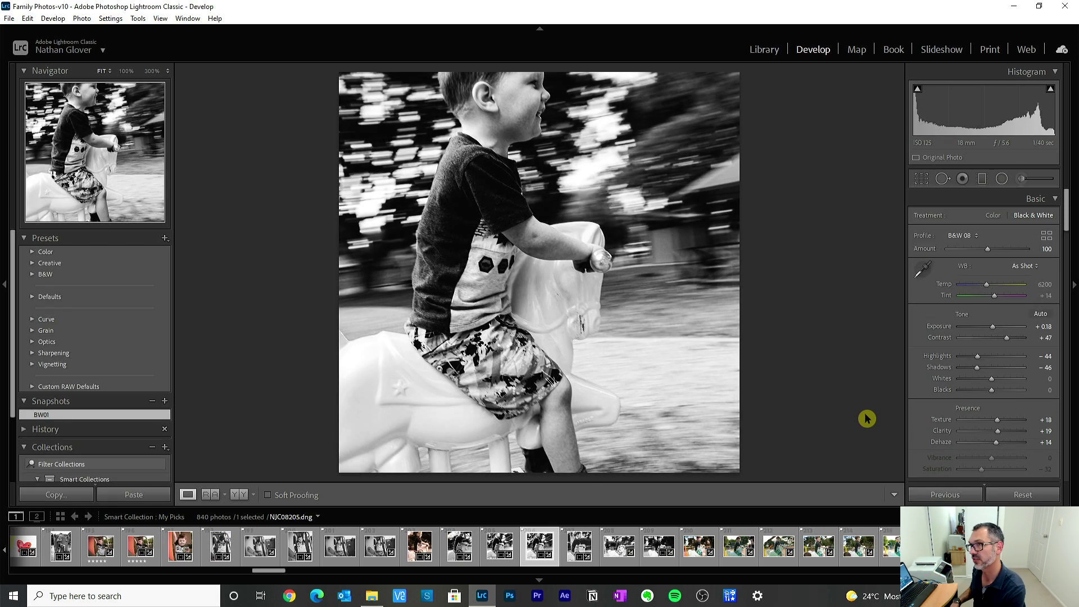
key(Right)
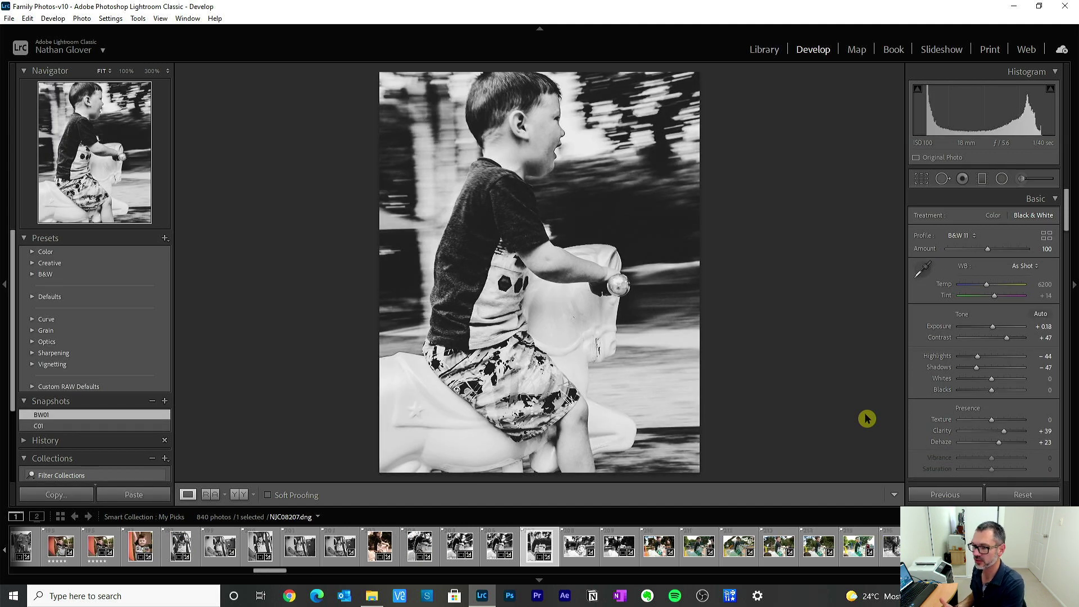
key(Right)
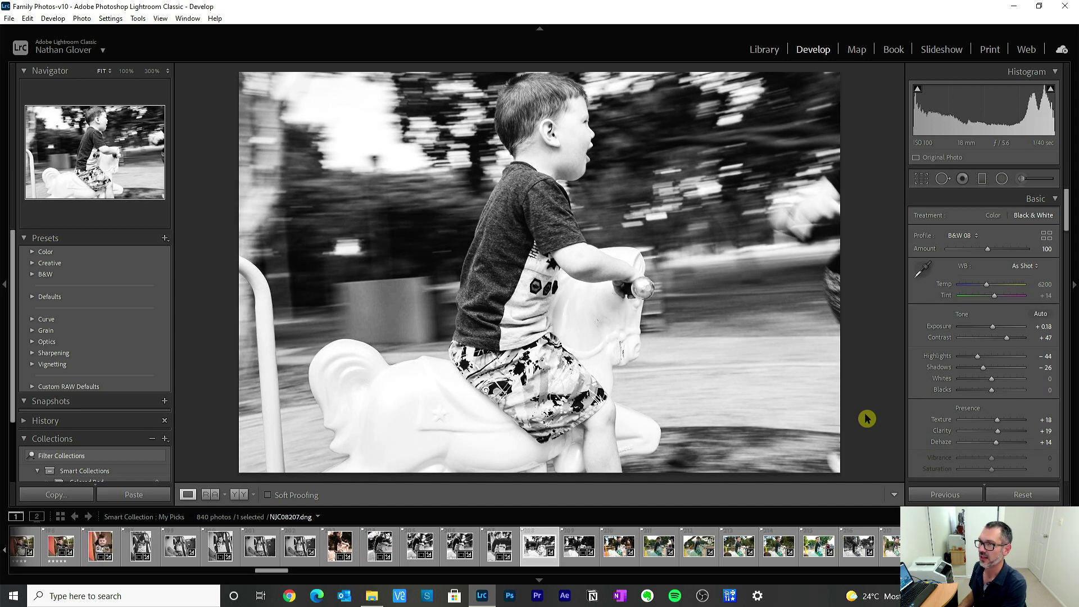
key(Right)
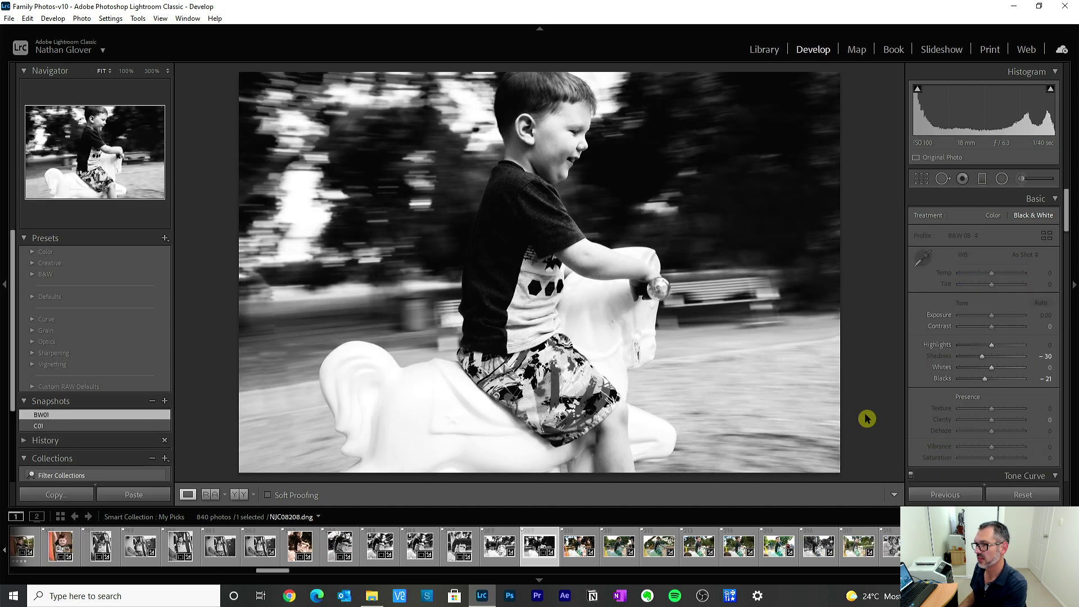